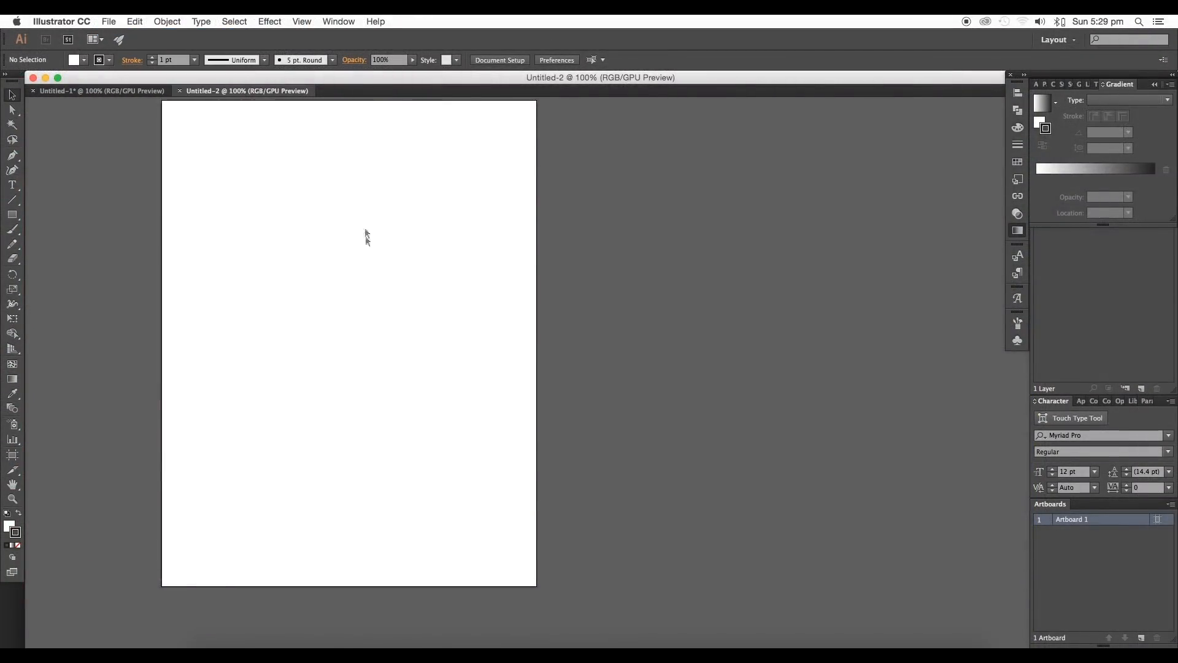
# - Draw a wavy open path with the Pen tool, descending across the full artboard width from the left edge to the right edge
pyautogui.moveTo(369, 266); pyautogui.dragTo(373, 290)
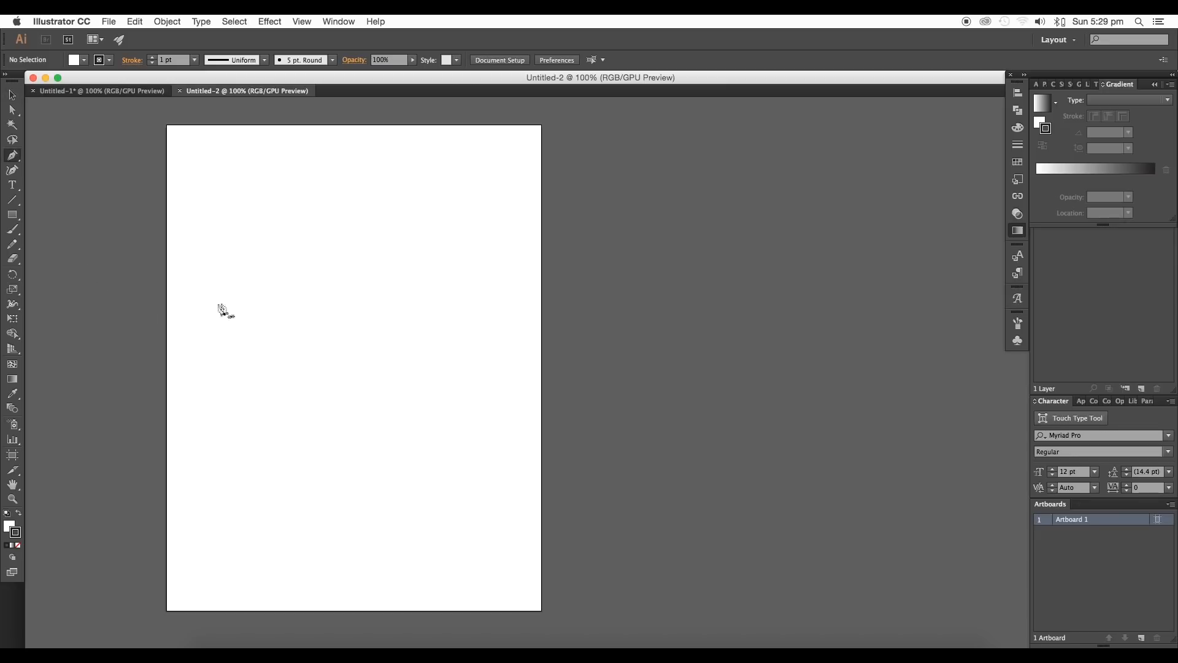
pyautogui.click(142, 254)
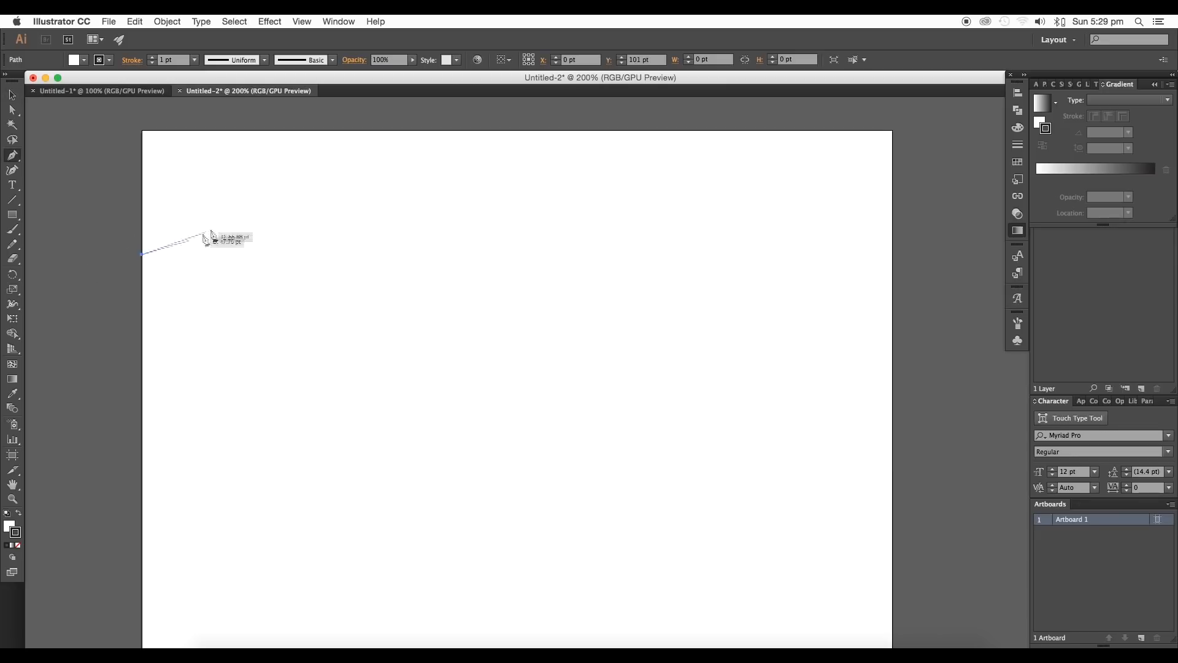
pyautogui.moveTo(236, 216); pyautogui.dragTo(294, 216)
pyautogui.moveTo(389, 297); pyautogui.dragTo(531, 296)
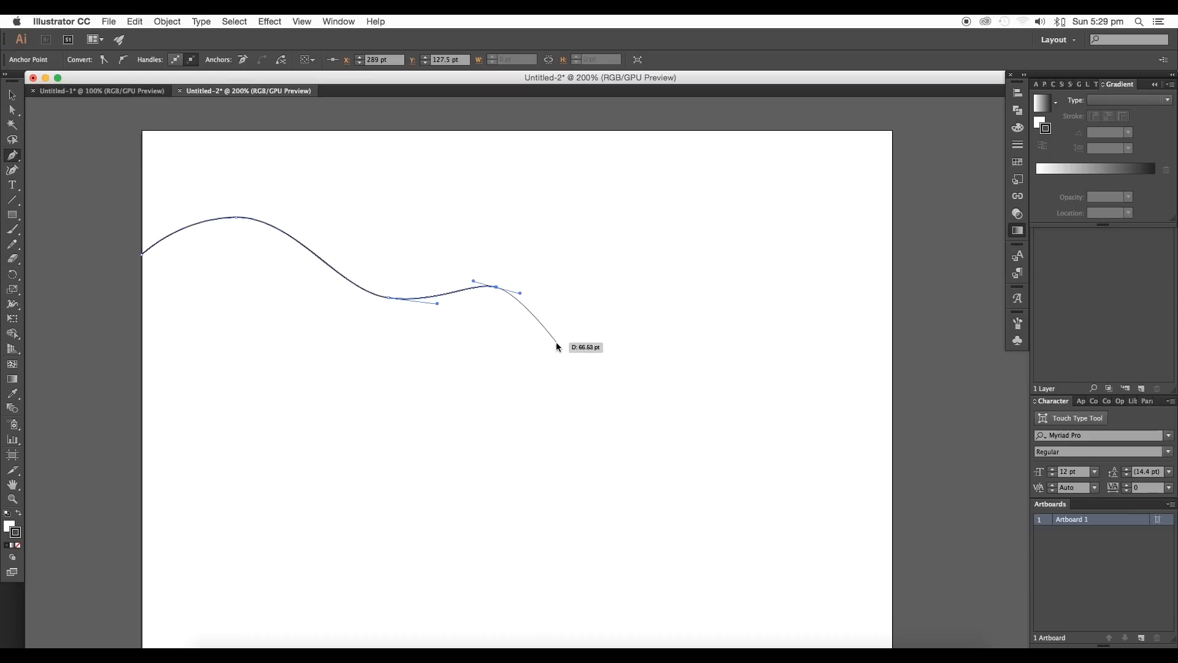
pyautogui.moveTo(556, 342); pyautogui.dragTo(589, 348)
pyautogui.moveTo(655, 329); pyautogui.dragTo(687, 344)
pyautogui.moveTo(762, 423); pyautogui.dragTo(809, 425)
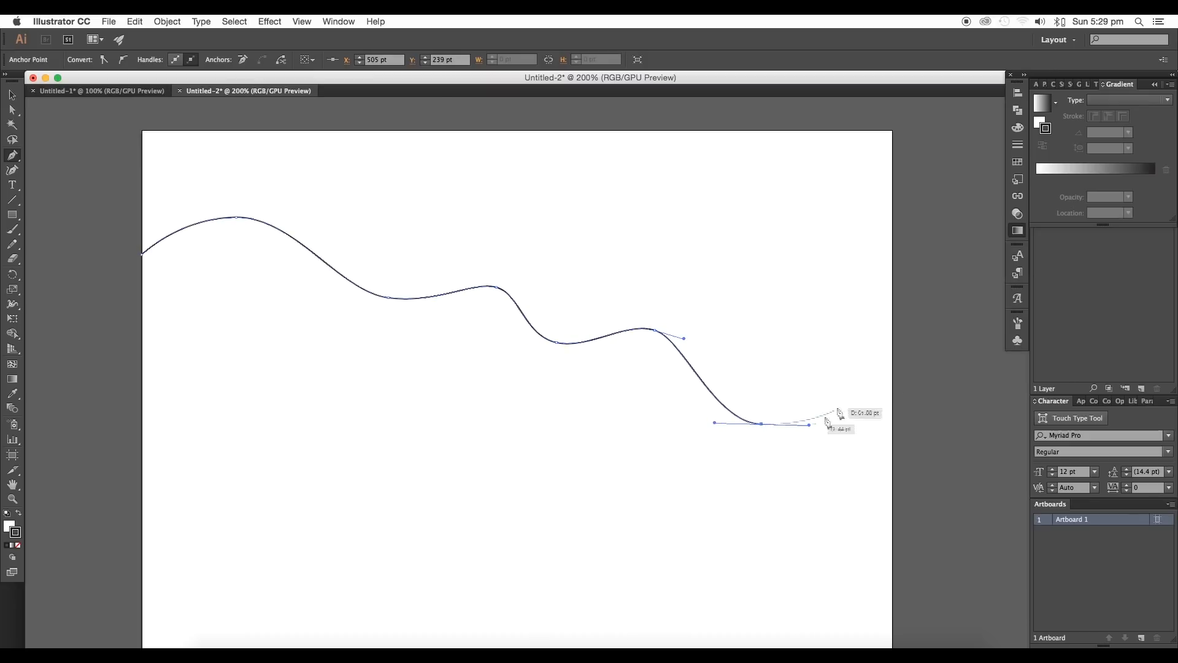
pyautogui.moveTo(893, 375); pyautogui.dragTo(923, 349)
pyautogui.press('super+minus')
# - Smooth the wavy path by repositioning its middle anchor points with the Direct Selection tool, flattening the bumps
pyautogui.click(12, 111)
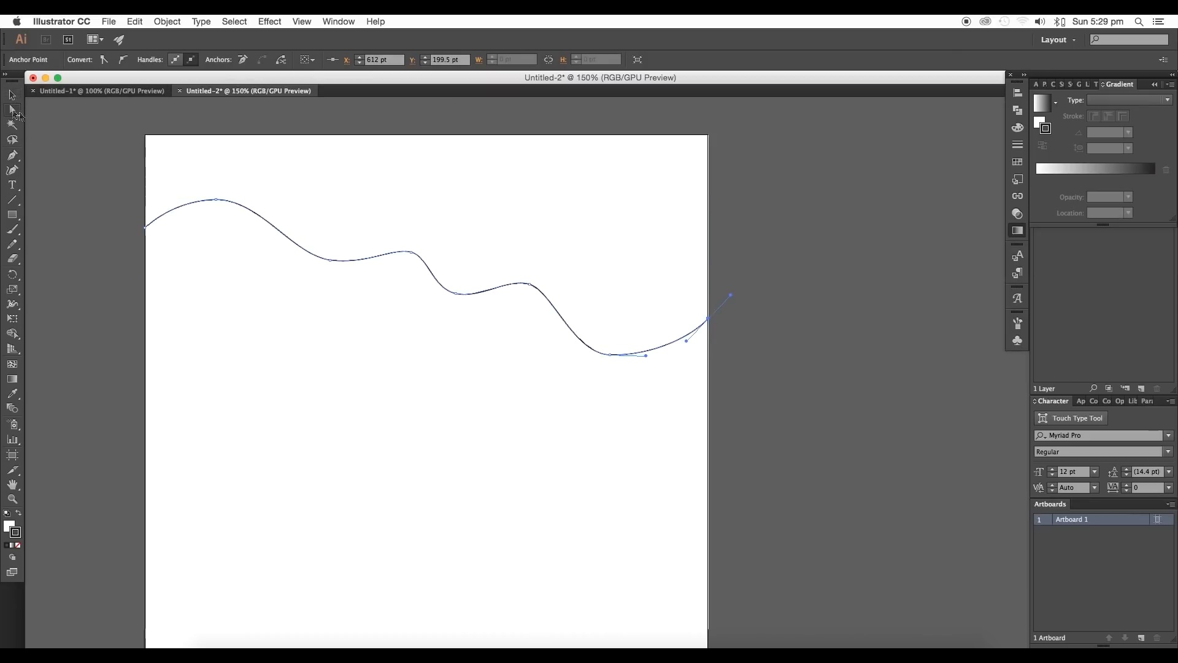
pyautogui.click(476, 175)
pyautogui.moveTo(457, 293); pyautogui.dragTo(462, 287)
pyautogui.moveTo(411, 252); pyautogui.dragTo(420, 259)
pyautogui.moveTo(462, 288); pyautogui.dragTo(545, 300)
pyautogui.moveTo(609, 354); pyautogui.dragTo(610, 345)
pyautogui.hscroll(3, 589, 344)
pyautogui.moveTo(551, 345); pyautogui.dragTo(555, 340)
pyautogui.click(591, 310)
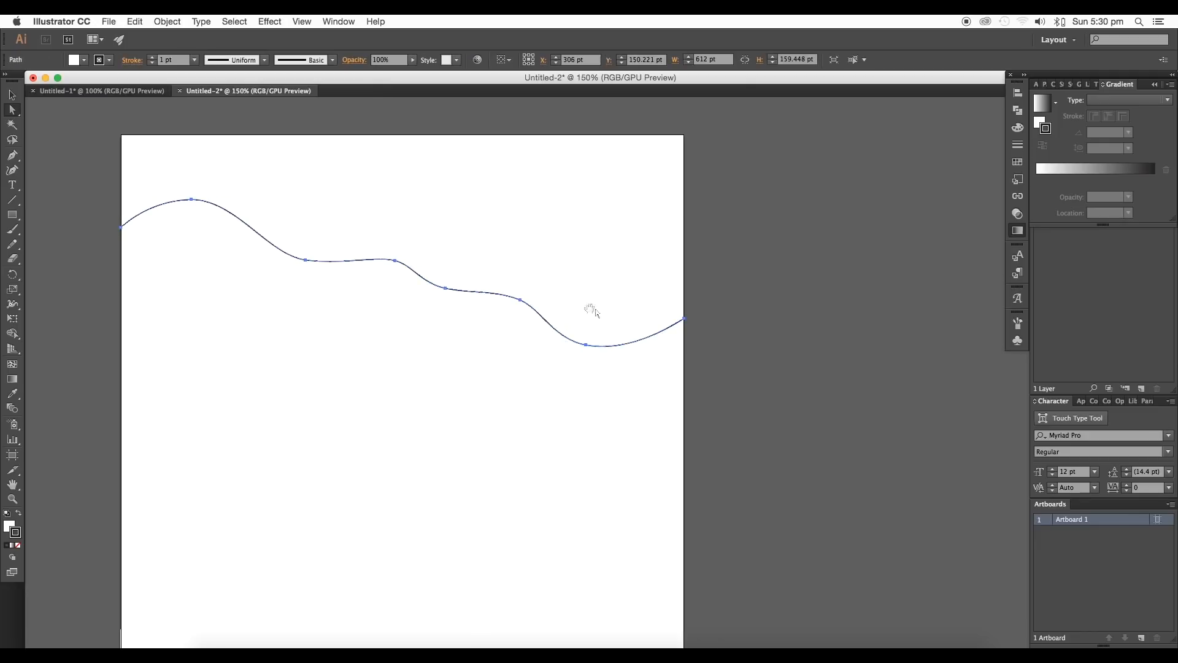
# - Select the whole wavy path and set its stroke weight to 29 pt
pyautogui.click(368, 261)
pyautogui.scroll(-4, 424, 236)
pyautogui.click(12, 95)
pyautogui.moveTo(345, 189); pyautogui.dragTo(319, 255)
pyautogui.scroll(20, 165, 63)
pyautogui.scroll(1, 164, 62)
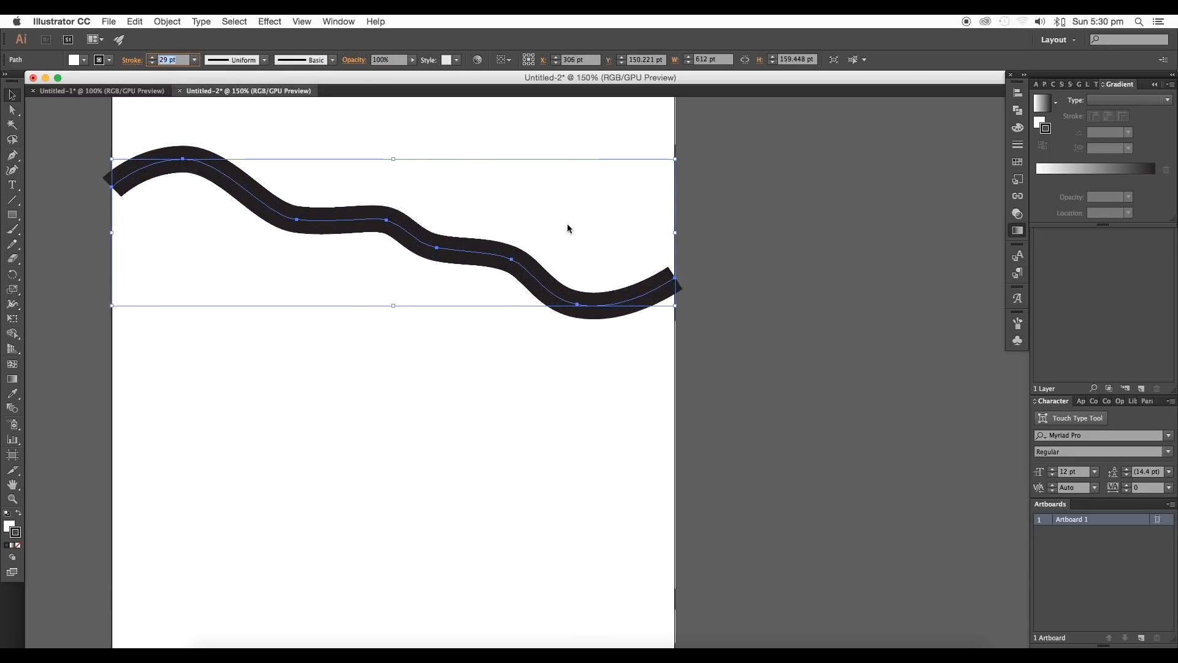
# - Apply a linear gradient to the path's stroke using the Orange, Yellow preset
pyautogui.click(558, 241)
pyautogui.moveTo(559, 241)
pyautogui.mouseDown()
pyautogui.moveTo(555, 297)
pyautogui.moveTo(534, 303)
pyautogui.moveTo(670, 276)
pyautogui.mouseUp()
pyautogui.scroll(3, 534, 303)
pyautogui.click(544, 362)
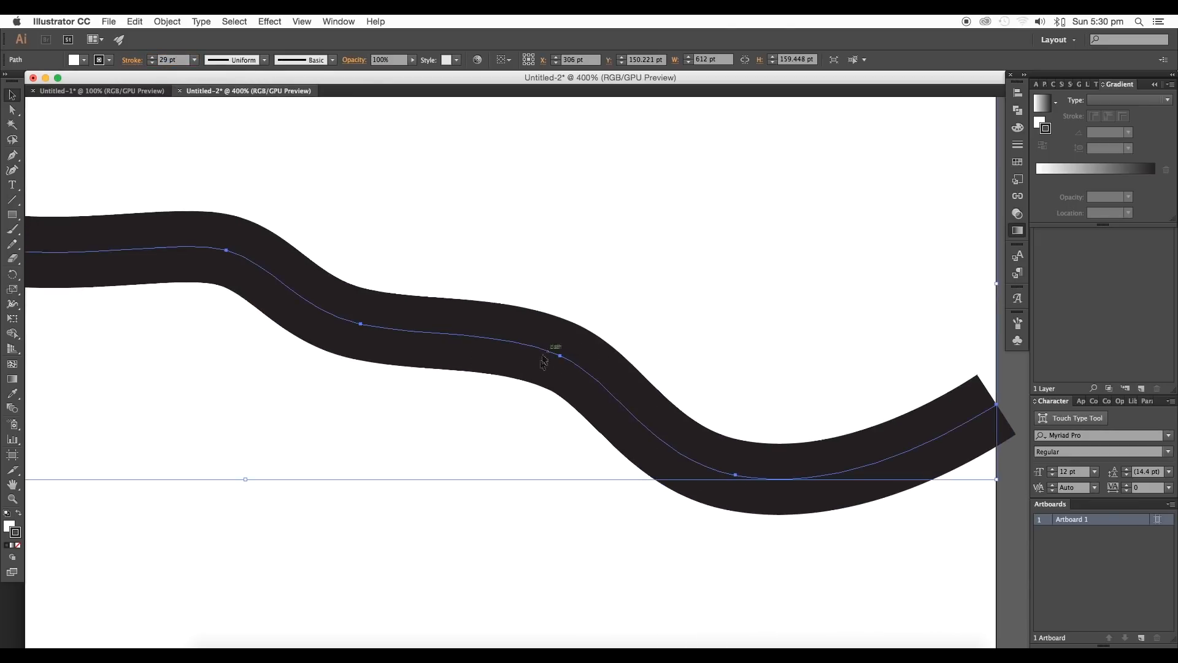
pyautogui.click(1088, 184)
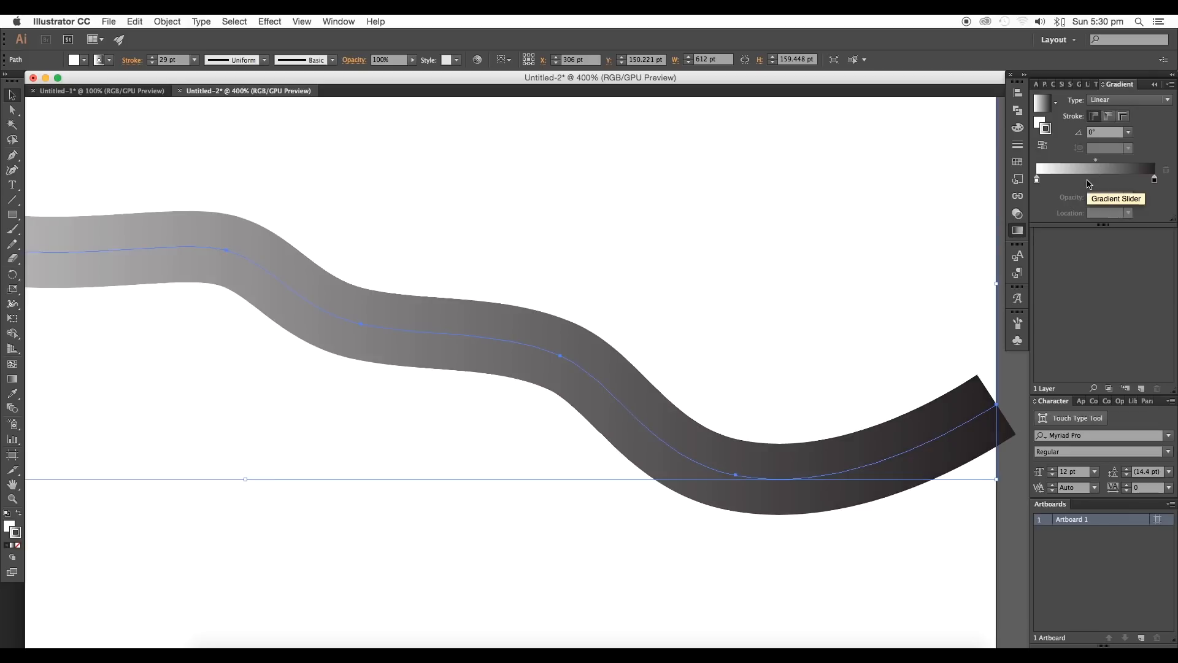
pyautogui.click(1057, 105)
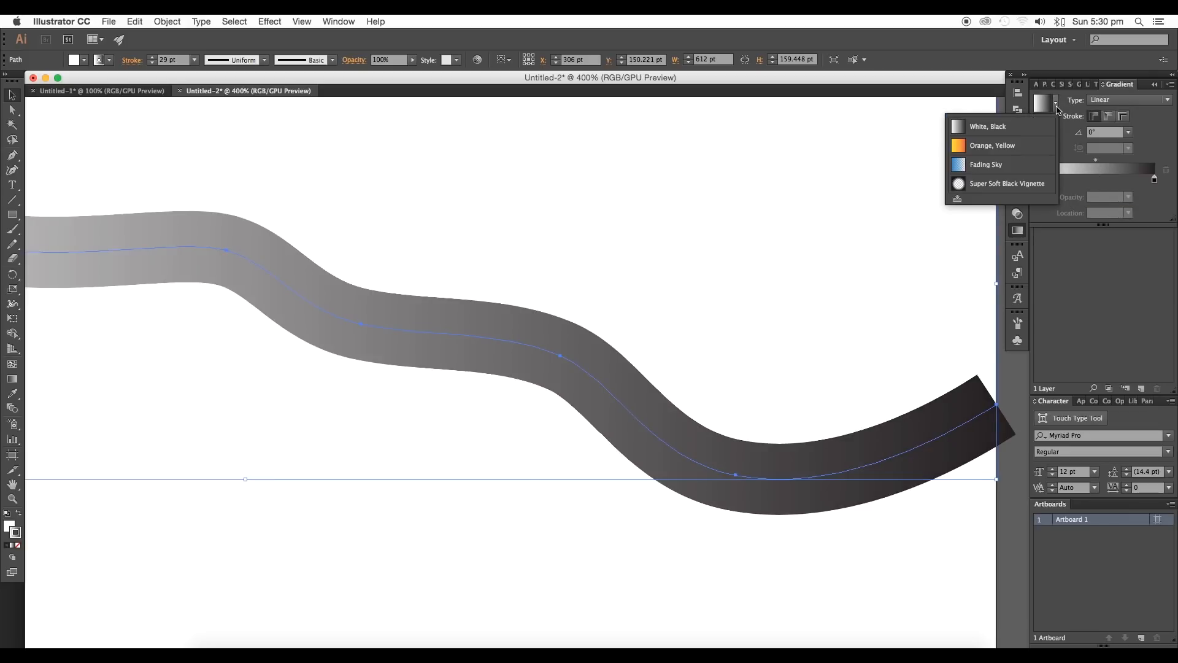
pyautogui.click(1014, 145)
pyautogui.click(1057, 106)
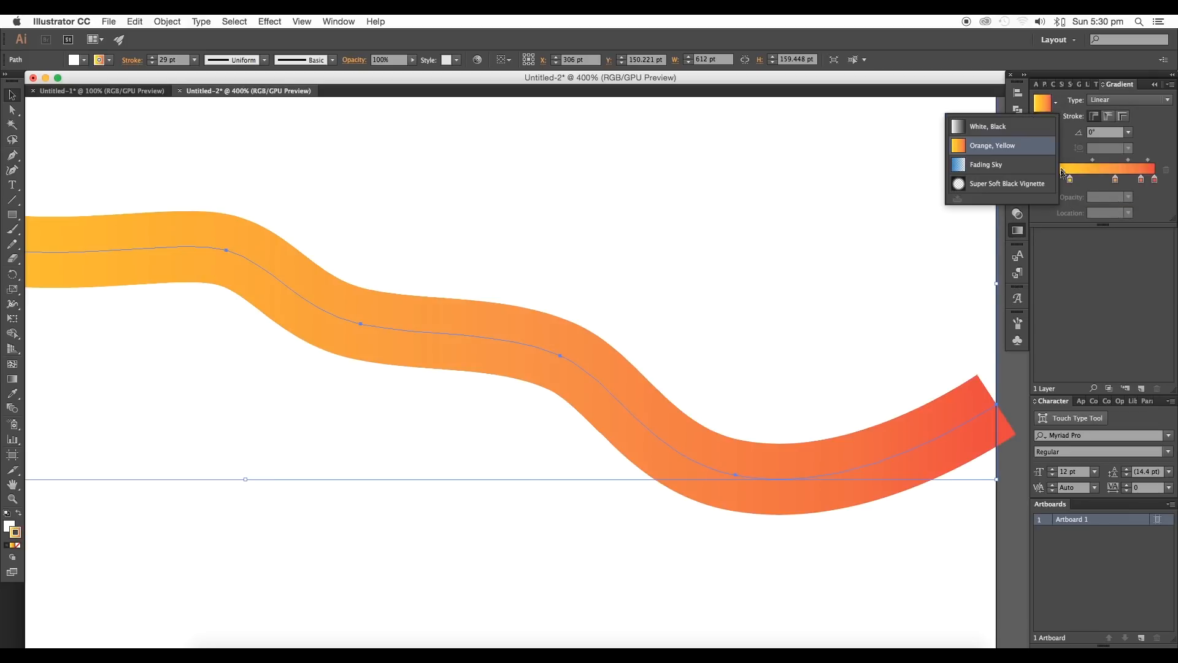
pyautogui.click(1055, 103)
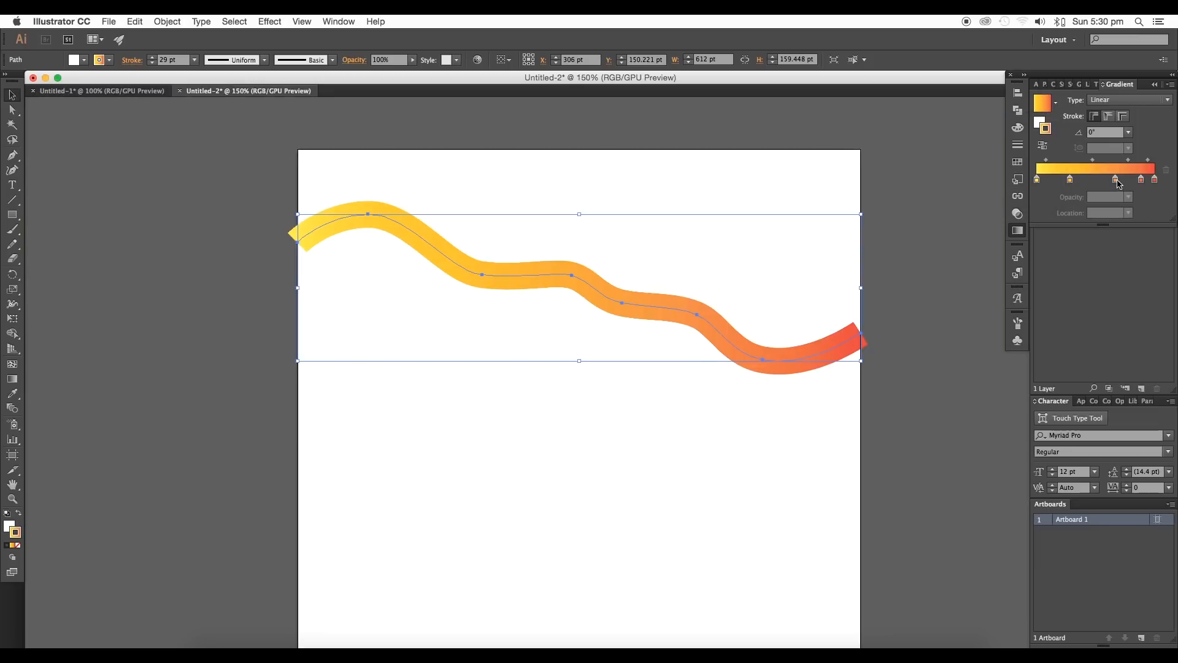
# - Remove the gradient's intermediate colour stops and recolour the end stop dark blue, #045594
pyautogui.moveTo(1116, 180)
pyautogui.mouseDown()
pyautogui.moveTo(1107, 207)
pyautogui.moveTo(1080, 215)
pyautogui.moveTo(1134, 219)
pyautogui.mouseUp()
pyautogui.click(1038, 181)
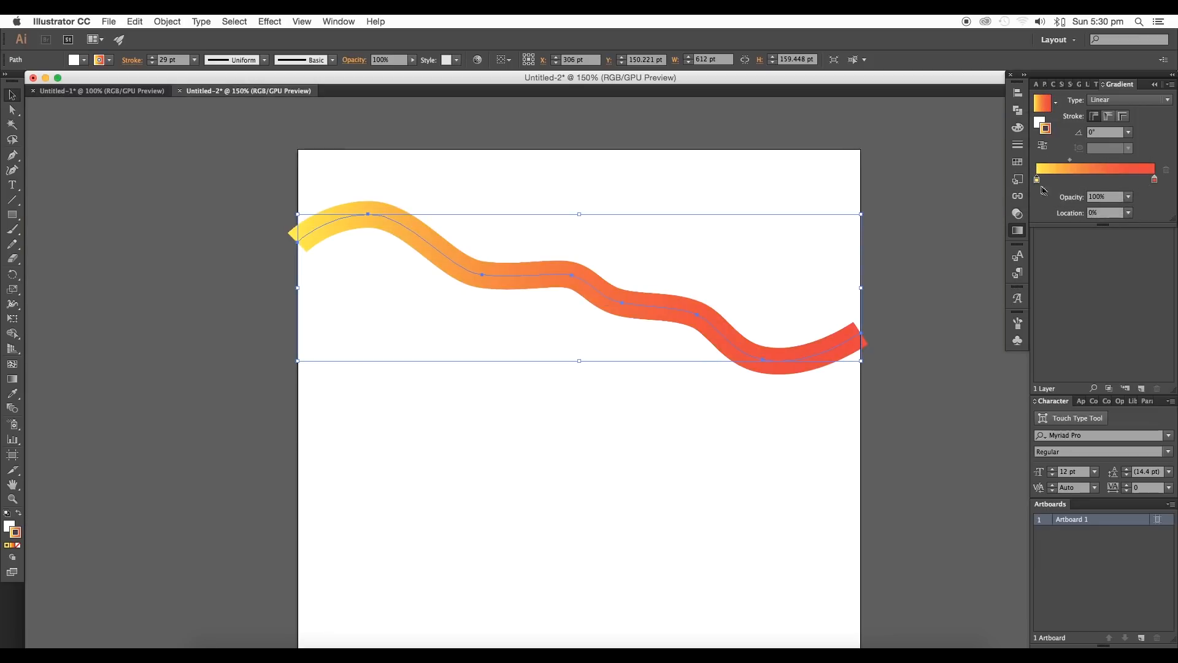
pyautogui.doubleClick(1153, 180)
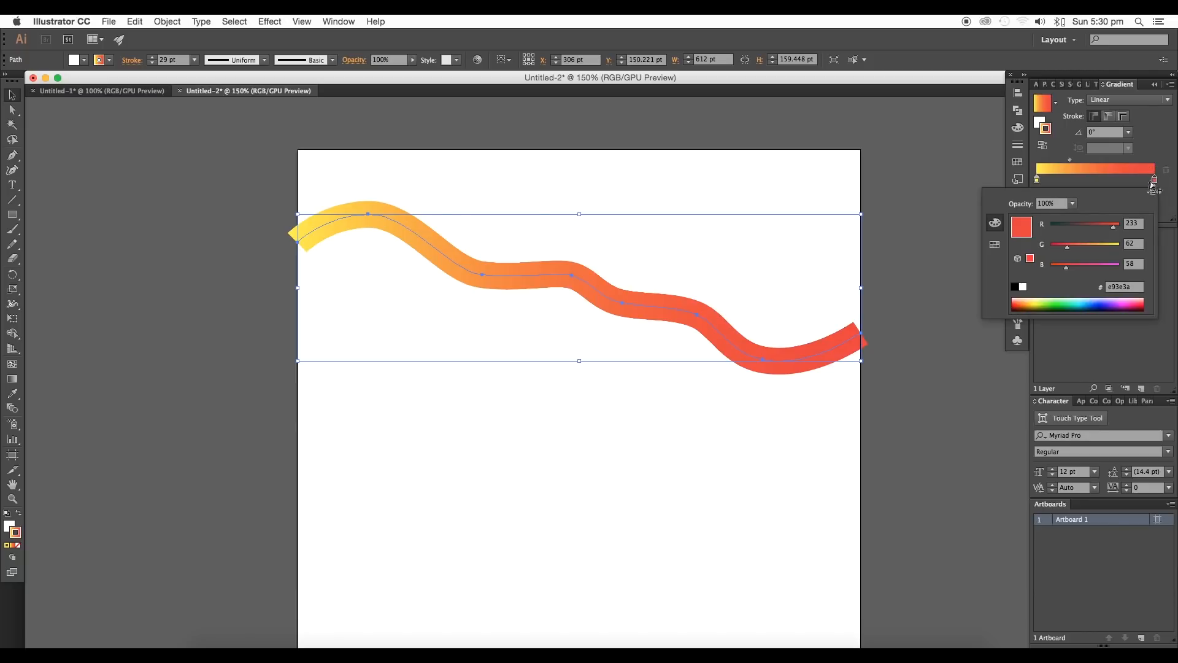
pyautogui.click(995, 245)
pyautogui.click(1066, 228)
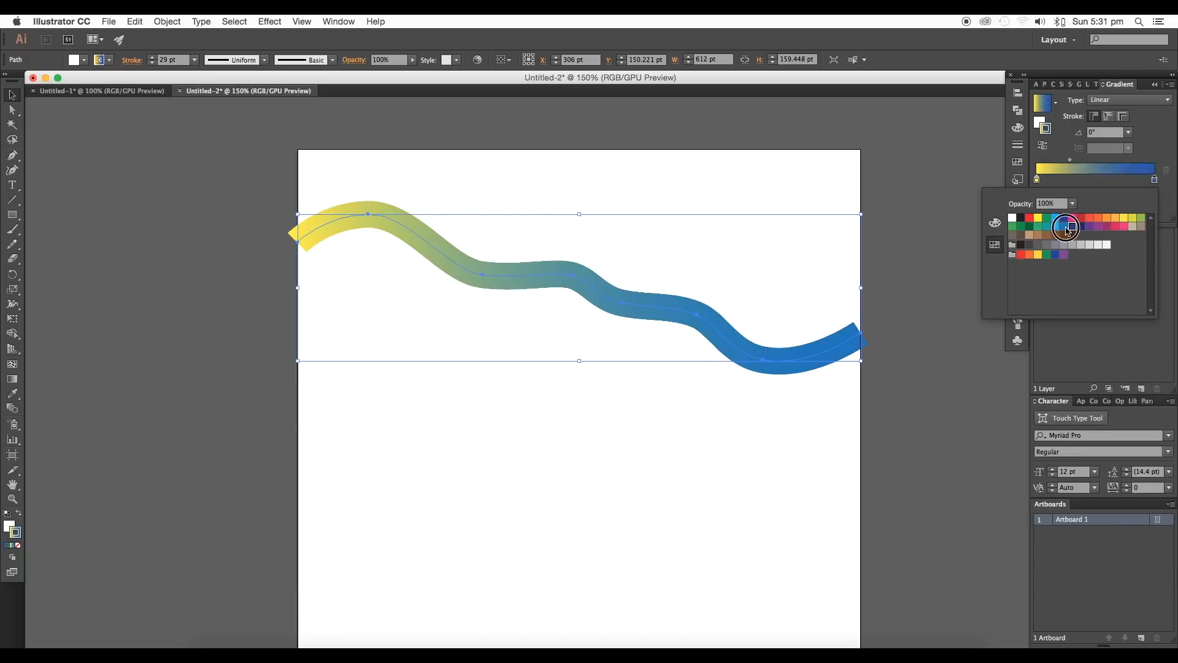
pyautogui.click(995, 223)
pyautogui.click(1077, 248)
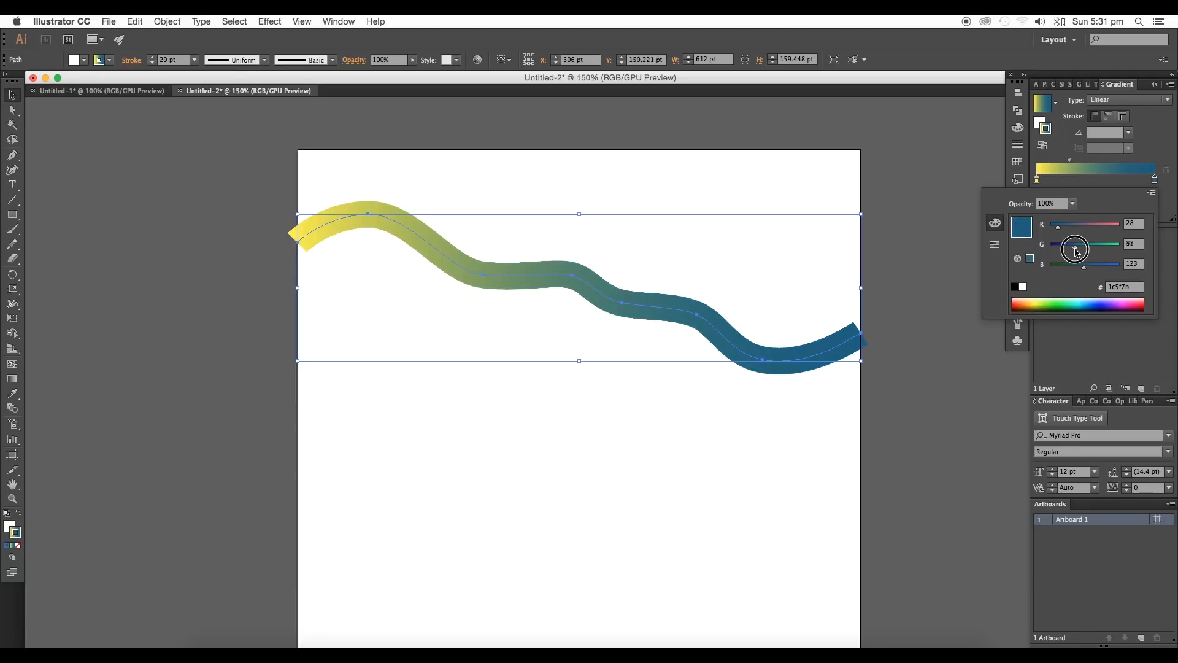
pyautogui.click(1090, 266)
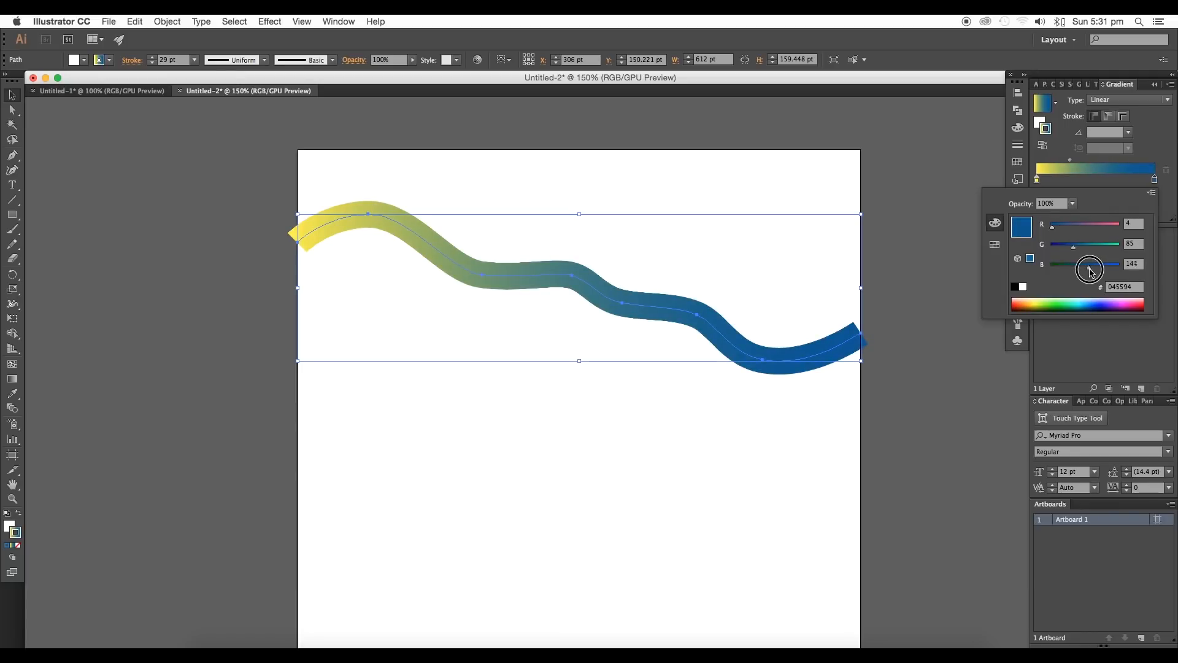
# - Add a gradient stop at about 52.85% and colour it purple, #662d92
pyautogui.click(1099, 179)
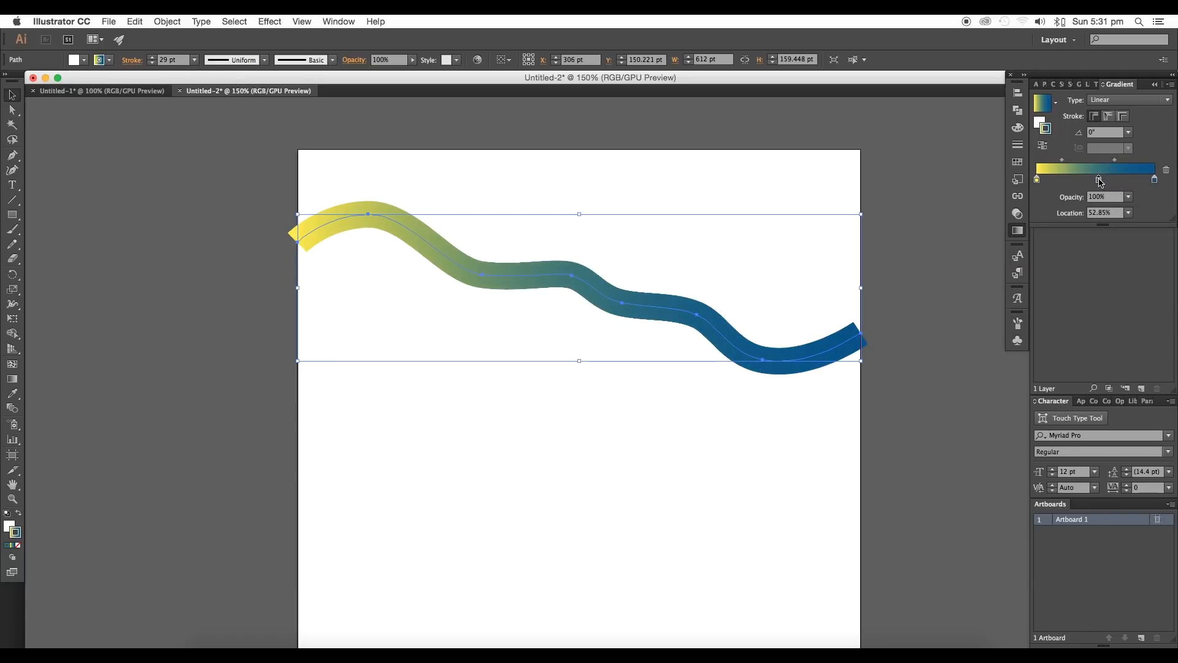
pyautogui.doubleClick(1098, 178)
pyautogui.click(995, 245)
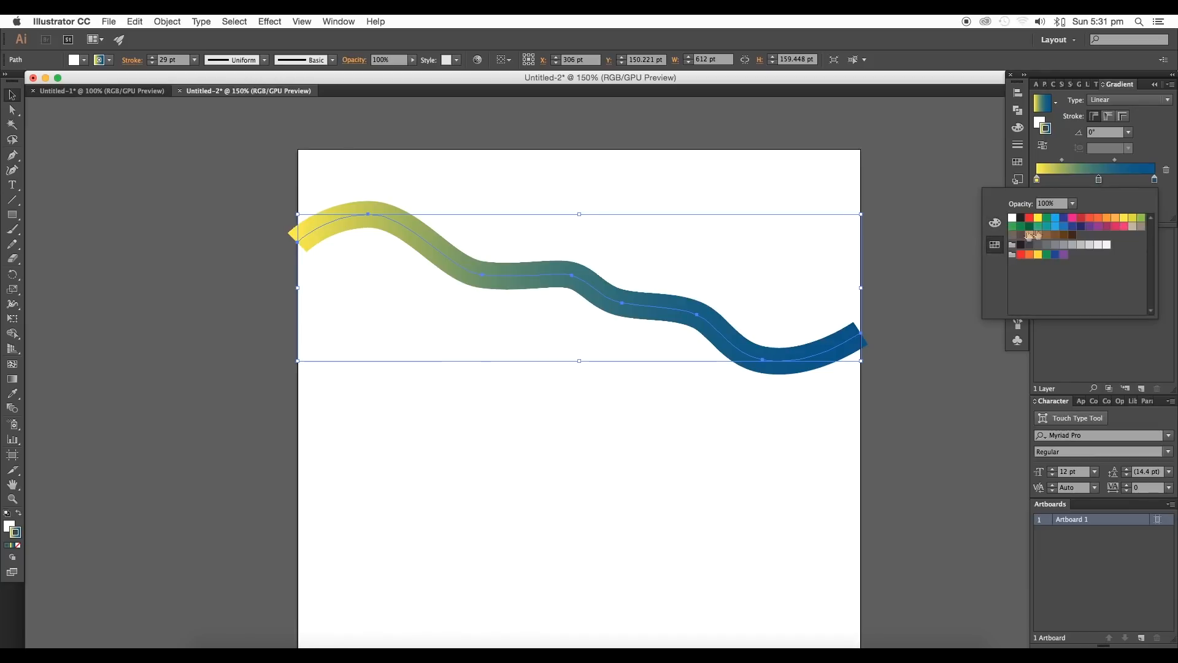
pyautogui.click(1090, 228)
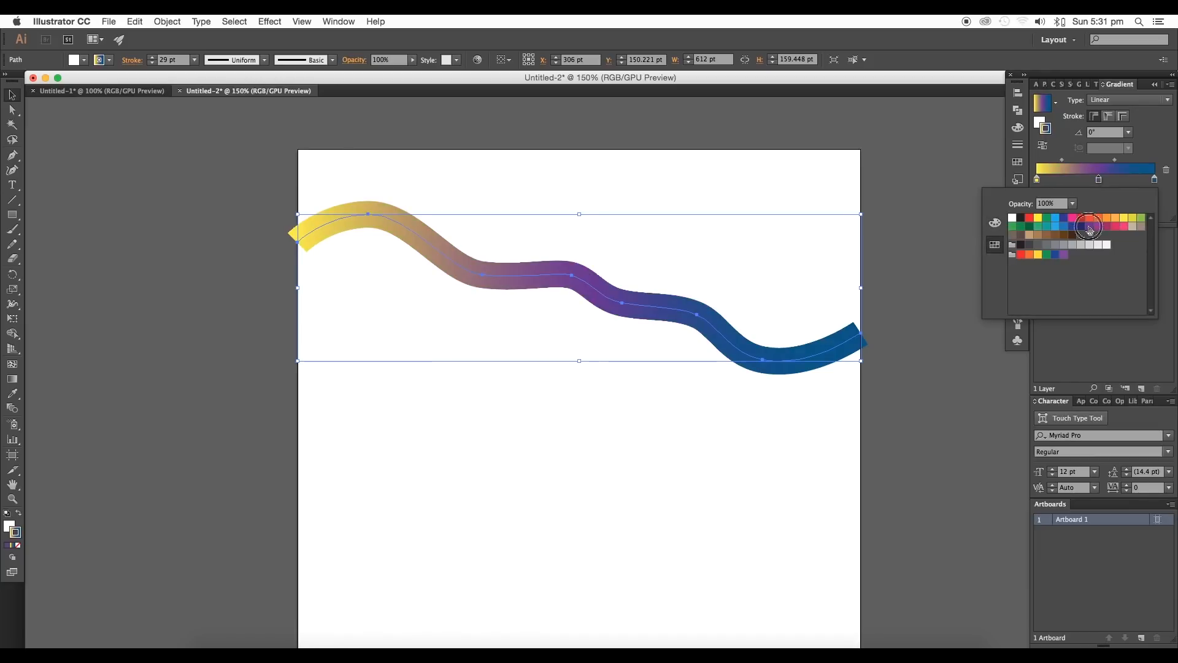
pyautogui.click(995, 222)
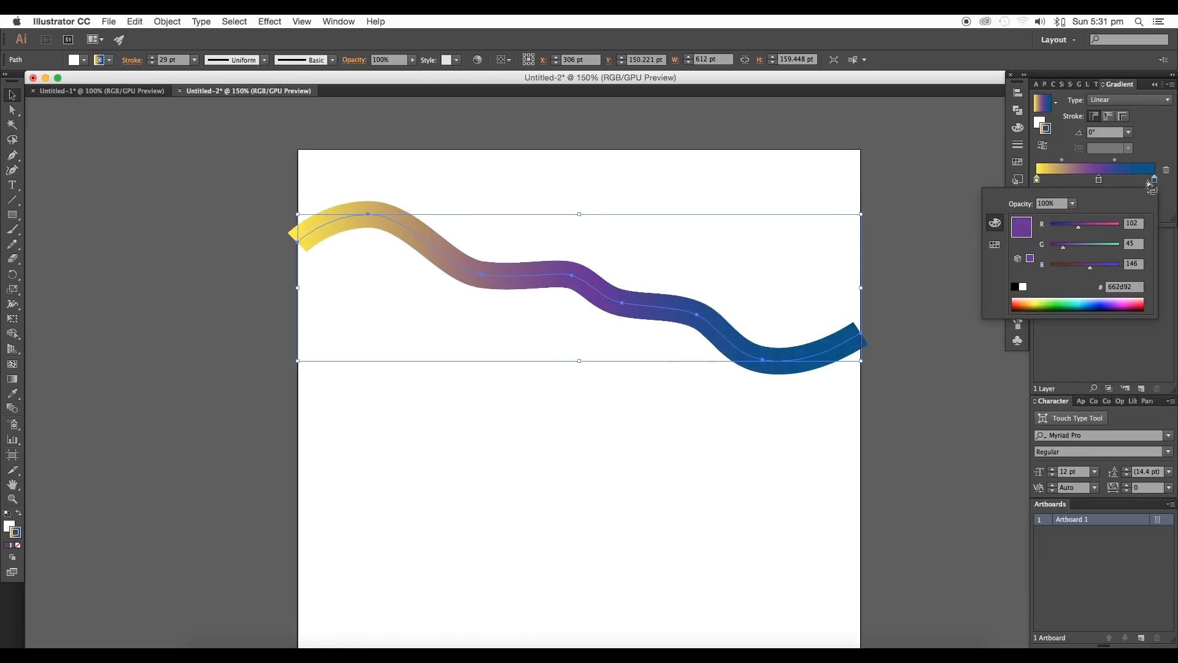
# - Change the gradient's yellow start stop to bright red, #ff1838
pyautogui.doubleClick(1038, 180)
pyautogui.click(995, 244)
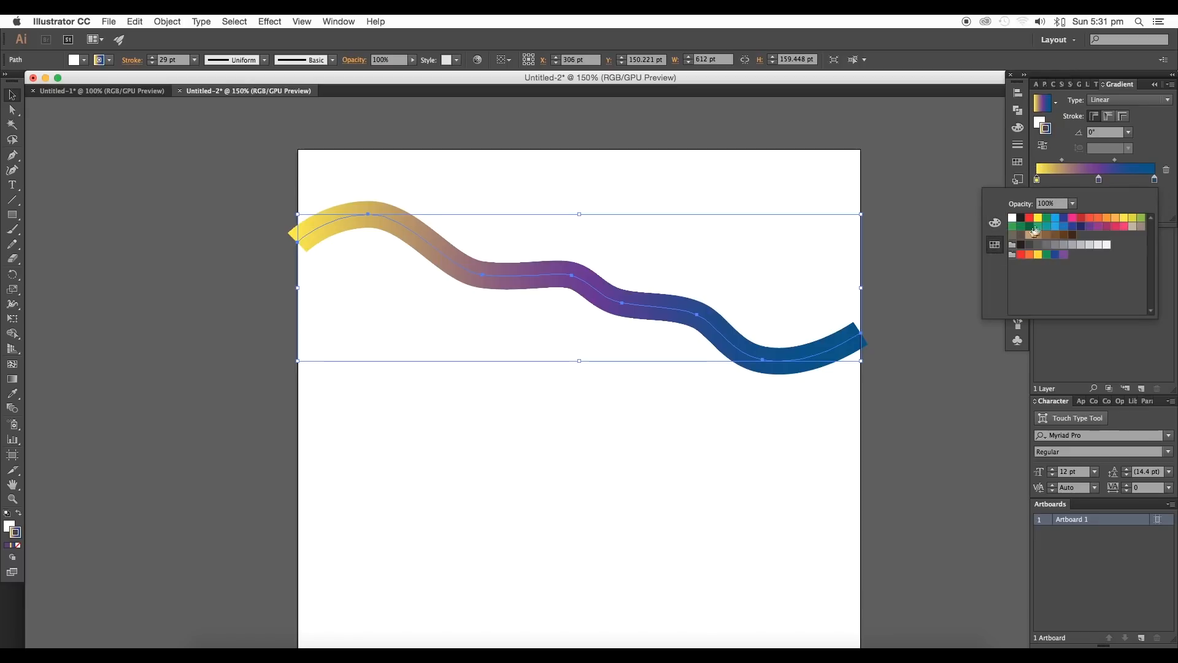
pyautogui.click(1056, 270)
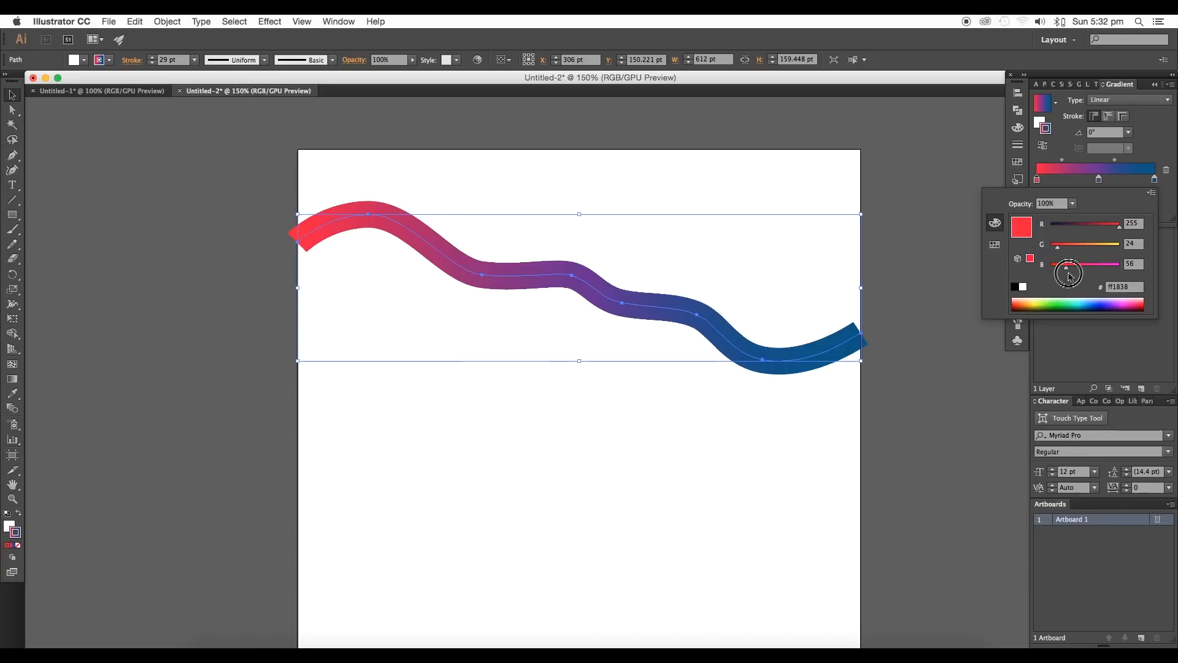
pyautogui.click(994, 245)
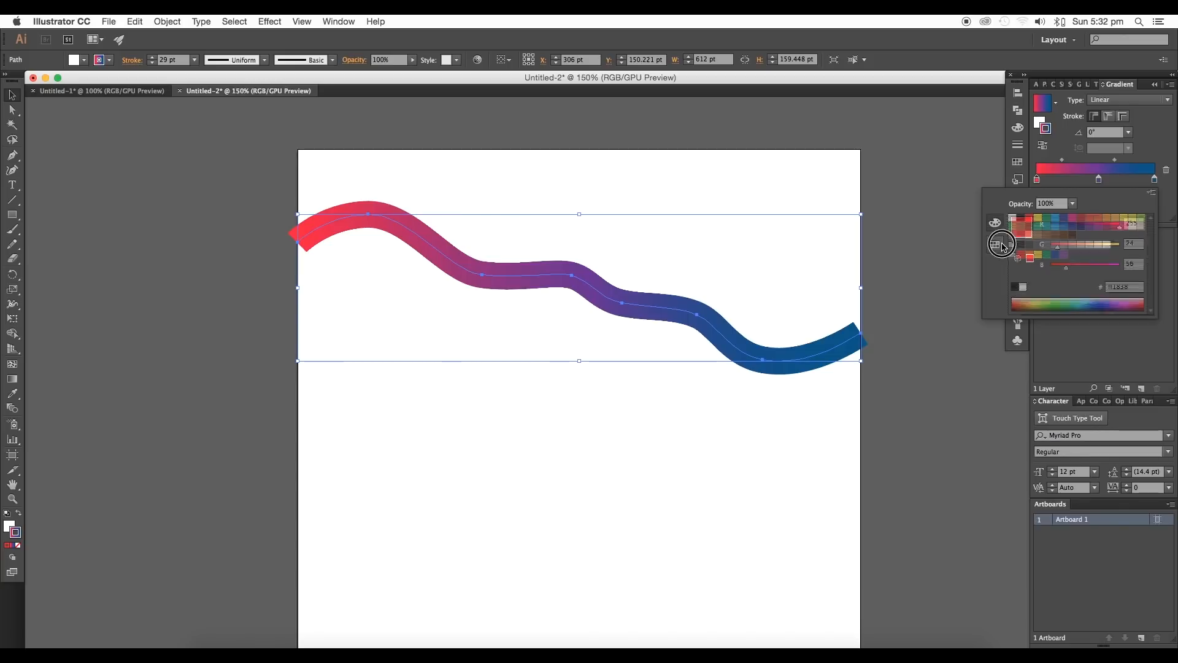
# - Move the purple stop to about 65.09% and add a dark red stop between it and the red start stop
pyautogui.click(1100, 181)
pyautogui.moveTo(1099, 182); pyautogui.dragTo(1116, 183)
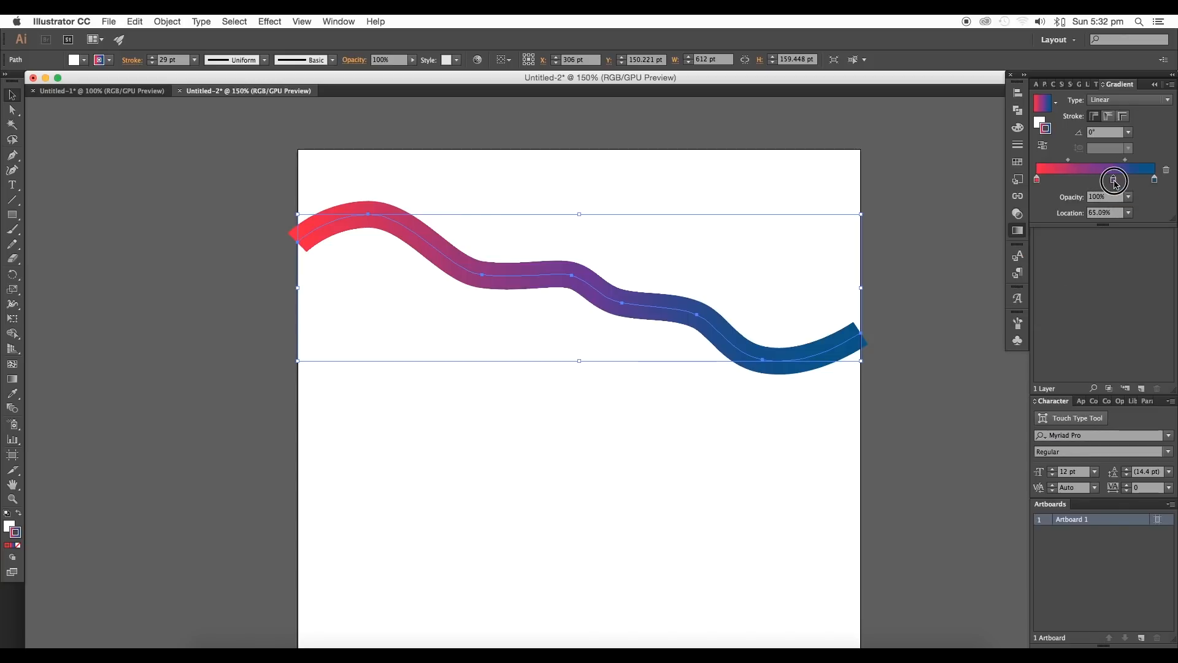
pyautogui.doubleClick(1073, 182)
pyautogui.click(1107, 220)
pyautogui.click(1100, 220)
pyautogui.click(994, 223)
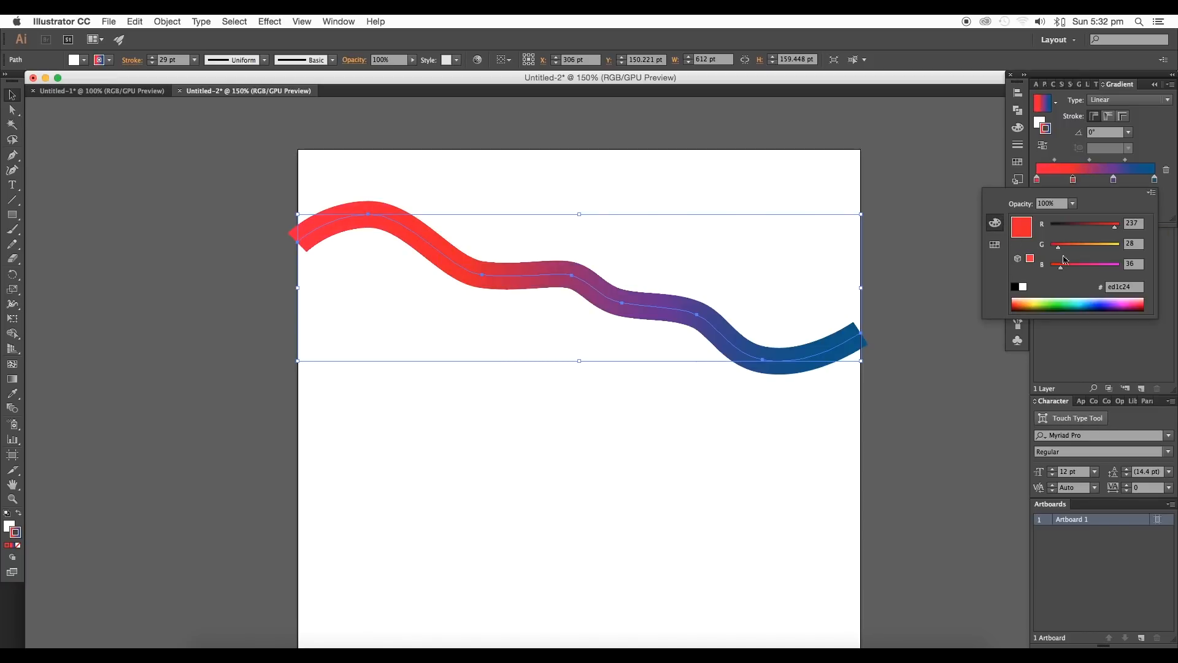
pyautogui.click(1073, 267)
pyautogui.click(1089, 229)
pyautogui.moveTo(1089, 228); pyautogui.dragTo(1083, 229)
# - Brighten the gradient's purple stop to #792da3
pyautogui.doubleClick(1113, 180)
pyautogui.click(1083, 227)
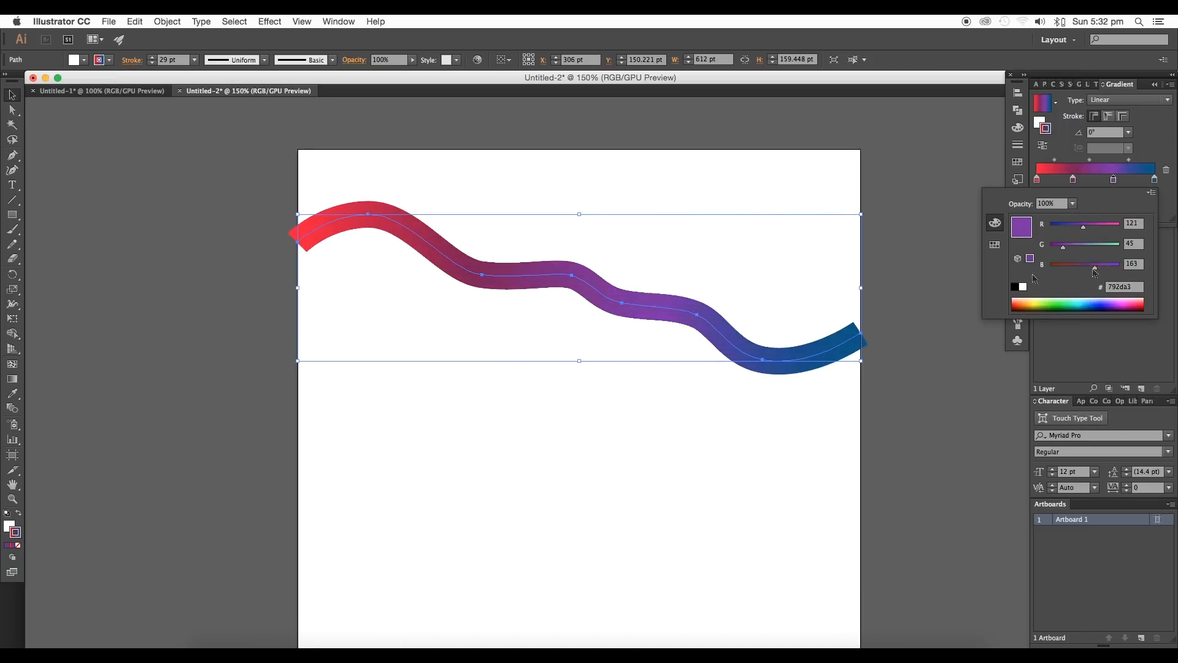
pyautogui.click(17, 98)
pyautogui.click(67, 128)
# - Set the gradient path's stroke weight to 1 pt and deselect it
pyautogui.hscroll(5, 541, 423)
pyautogui.moveTo(537, 402); pyautogui.dragTo(499, 277)
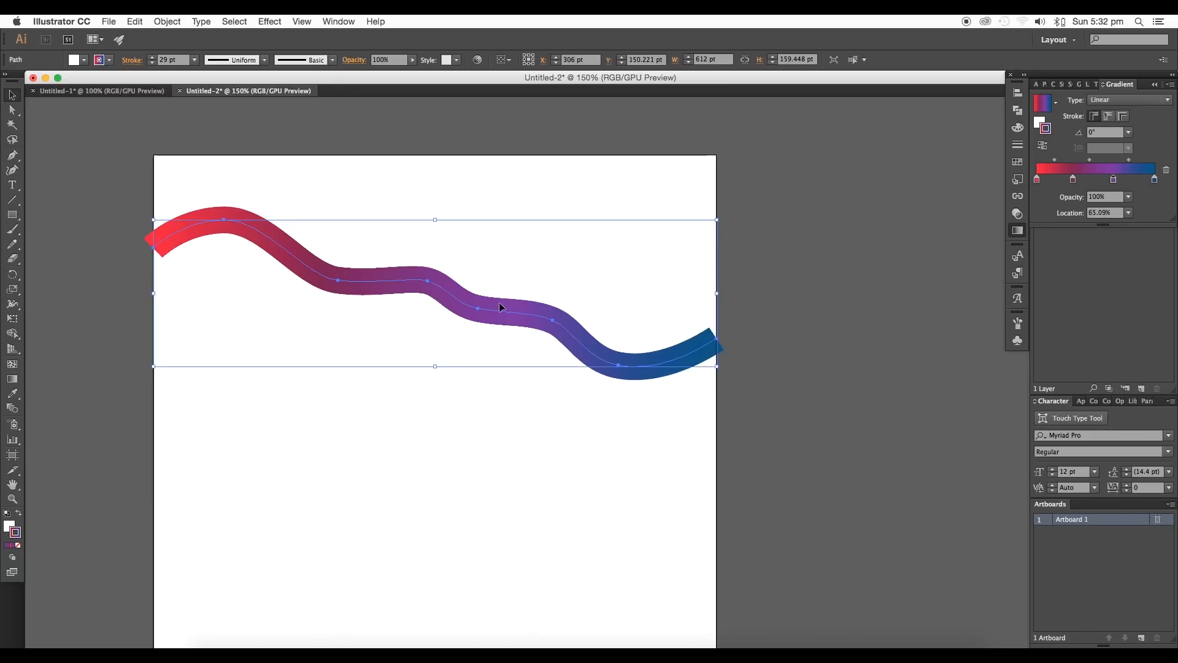
pyautogui.click(194, 60)
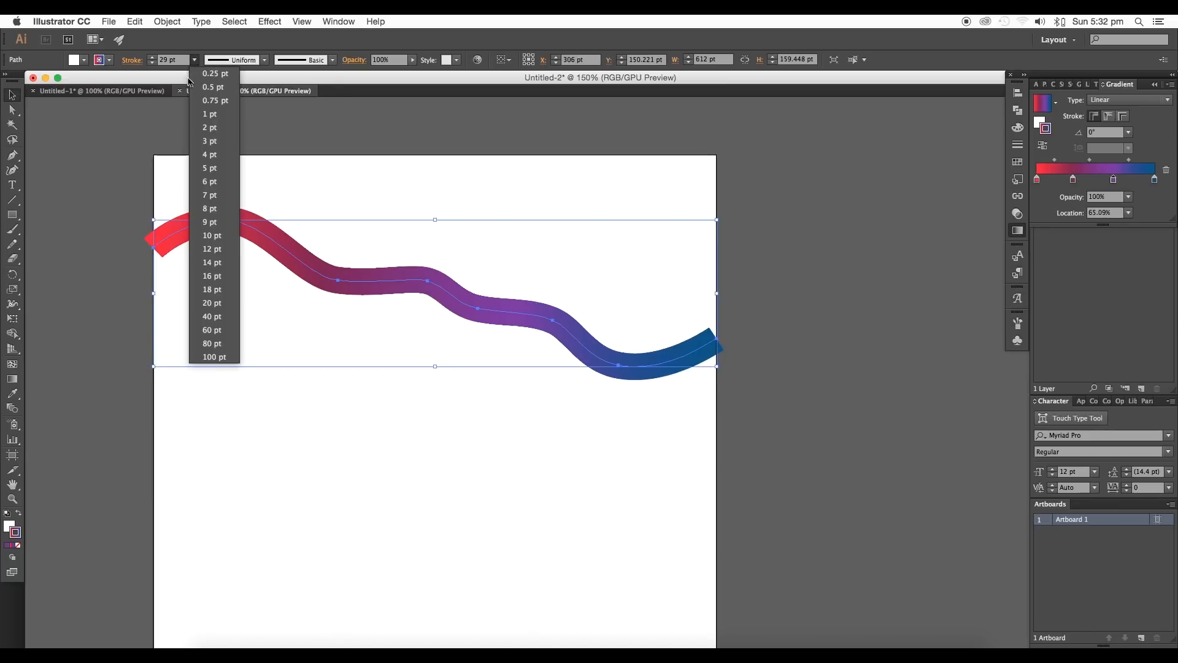
pyautogui.click(215, 118)
pyautogui.click(463, 380)
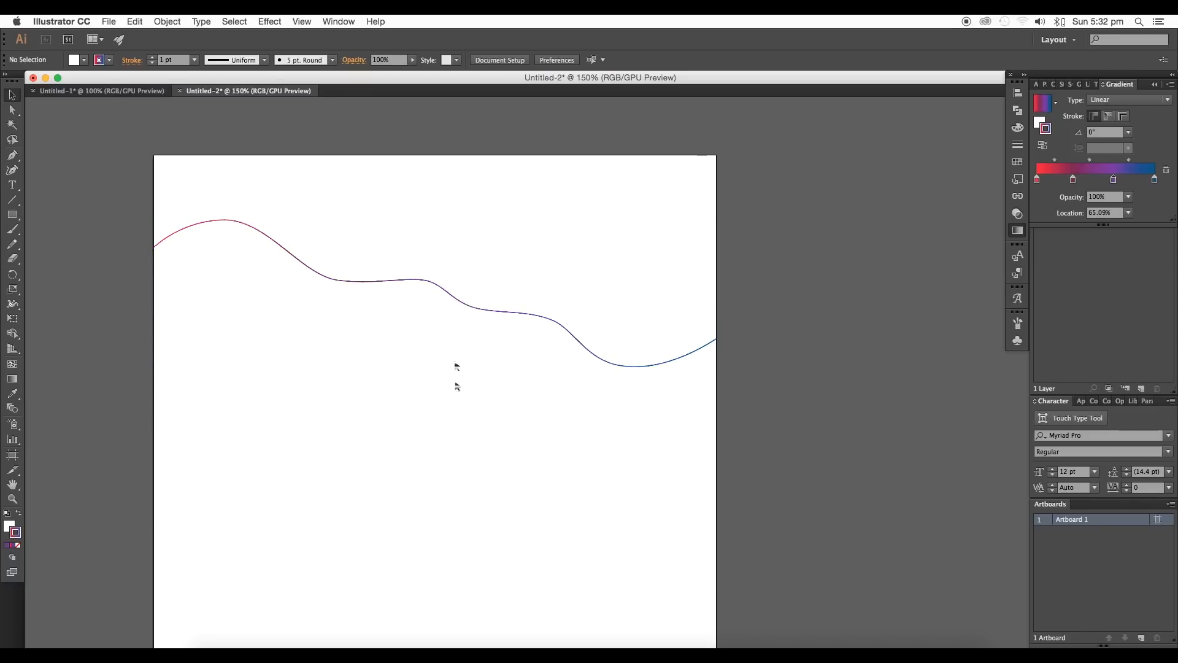
# - Duplicate the wavy path straight down so the copy sits below the original on the artboard
pyautogui.click(466, 307)
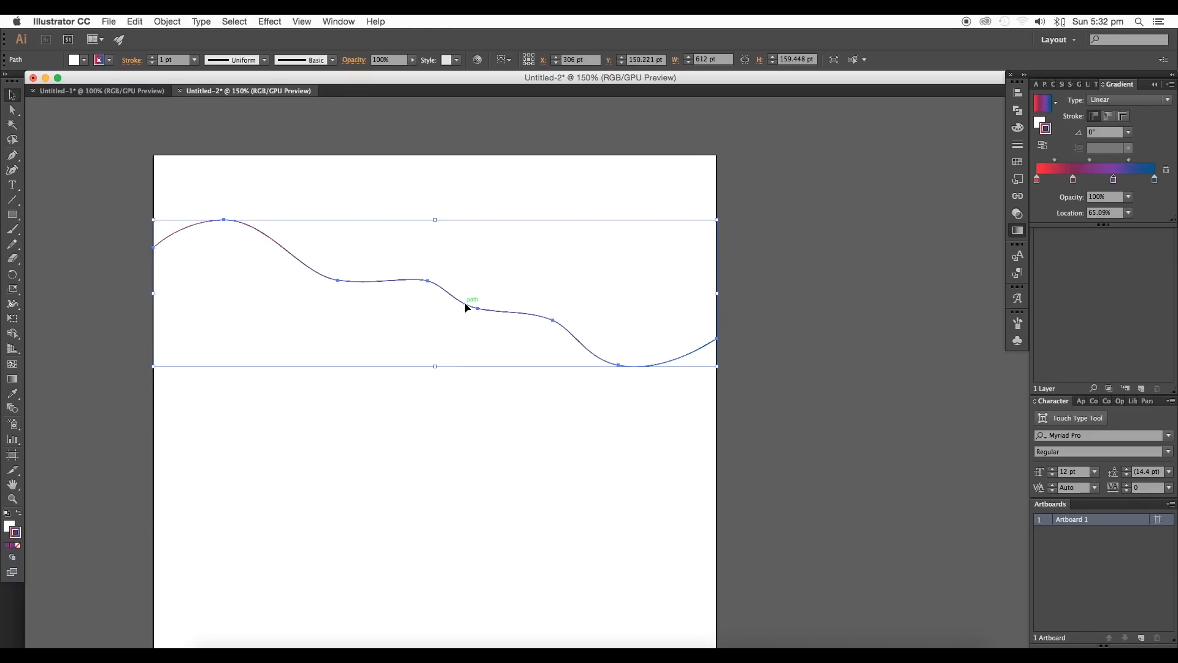
pyautogui.moveTo(466, 307); pyautogui.dragTo(465, 478)
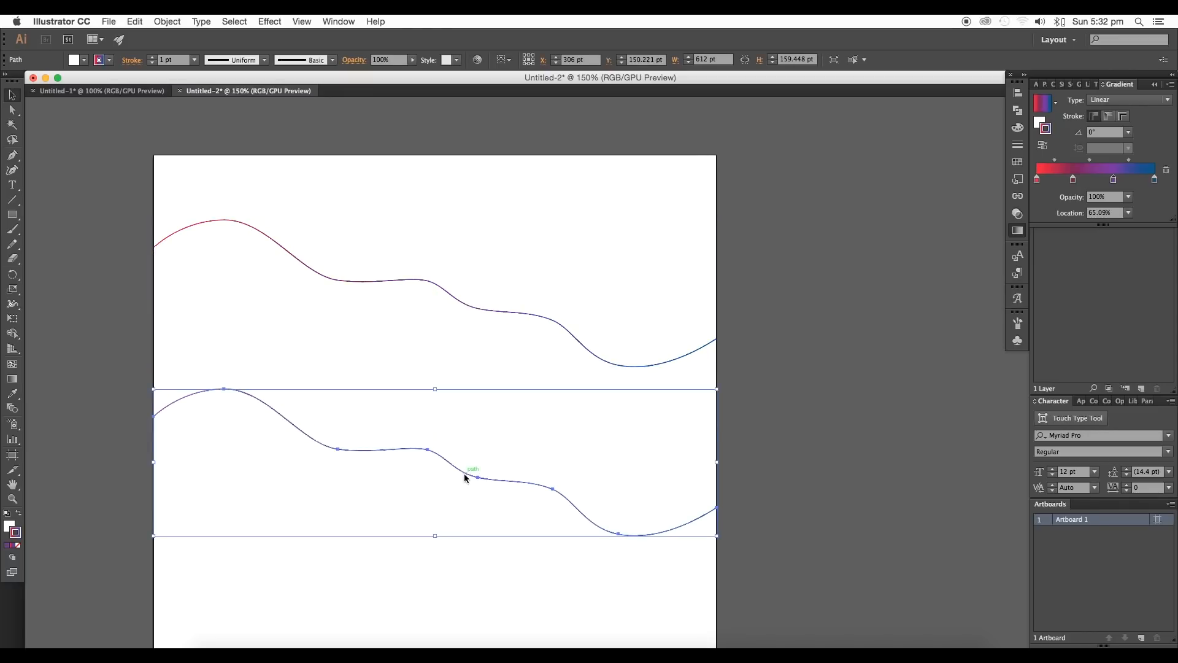
pyautogui.moveTo(500, 407); pyautogui.dragTo(525, 352)
pyautogui.moveTo(419, 488); pyautogui.dragTo(394, 369)
# - Select both wavy paths and set their fill to None
pyautogui.moveTo(321, 410); pyautogui.dragTo(451, 135)
pyautogui.scroll(2, 109, 205)
pyautogui.hscroll(1, 109, 205)
pyautogui.click(84, 60)
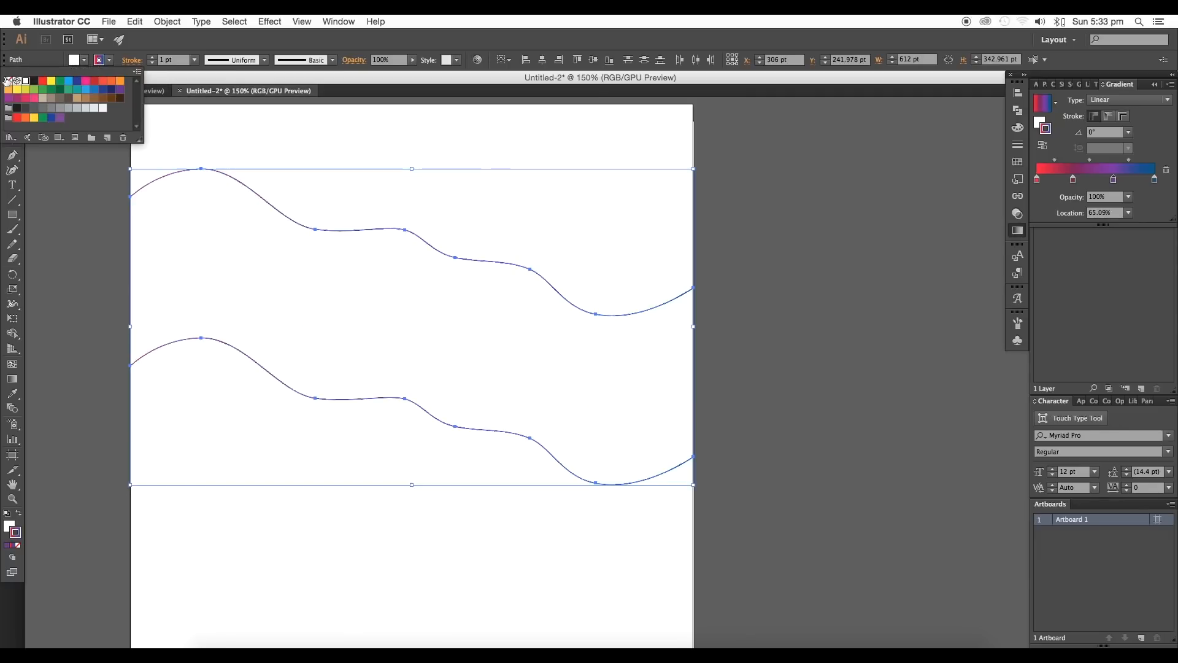
pyautogui.click(82, 60)
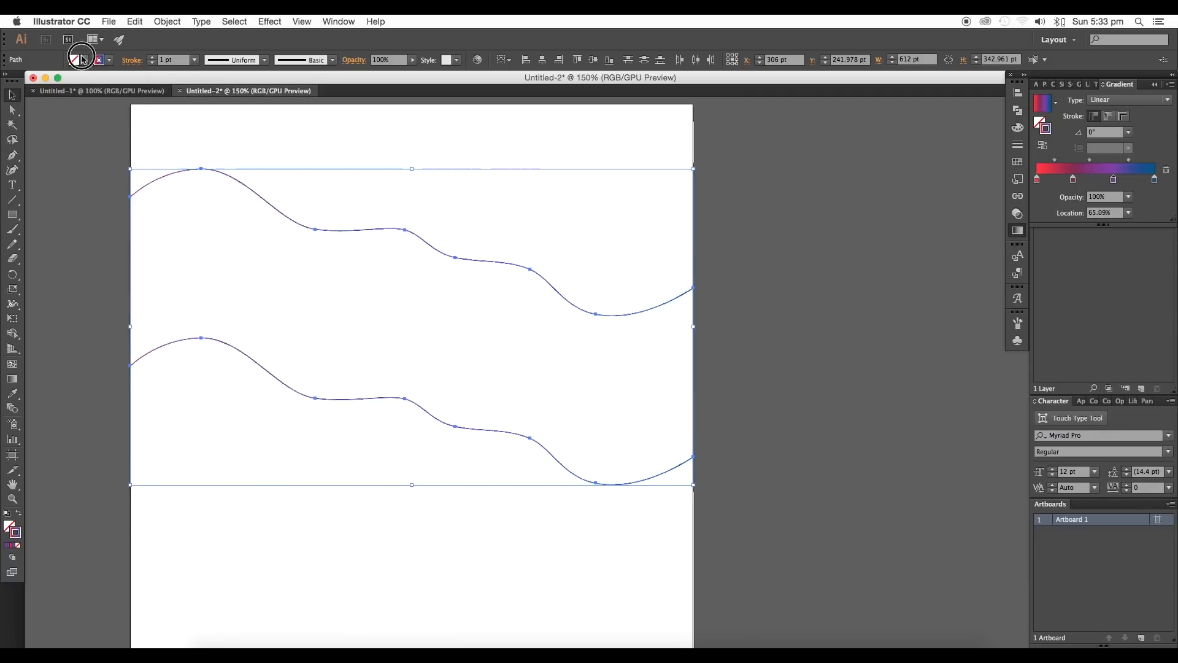
# - Blend the two wavy paths using Specified Steps spacing with 57 steps
pyautogui.click(10, 407)
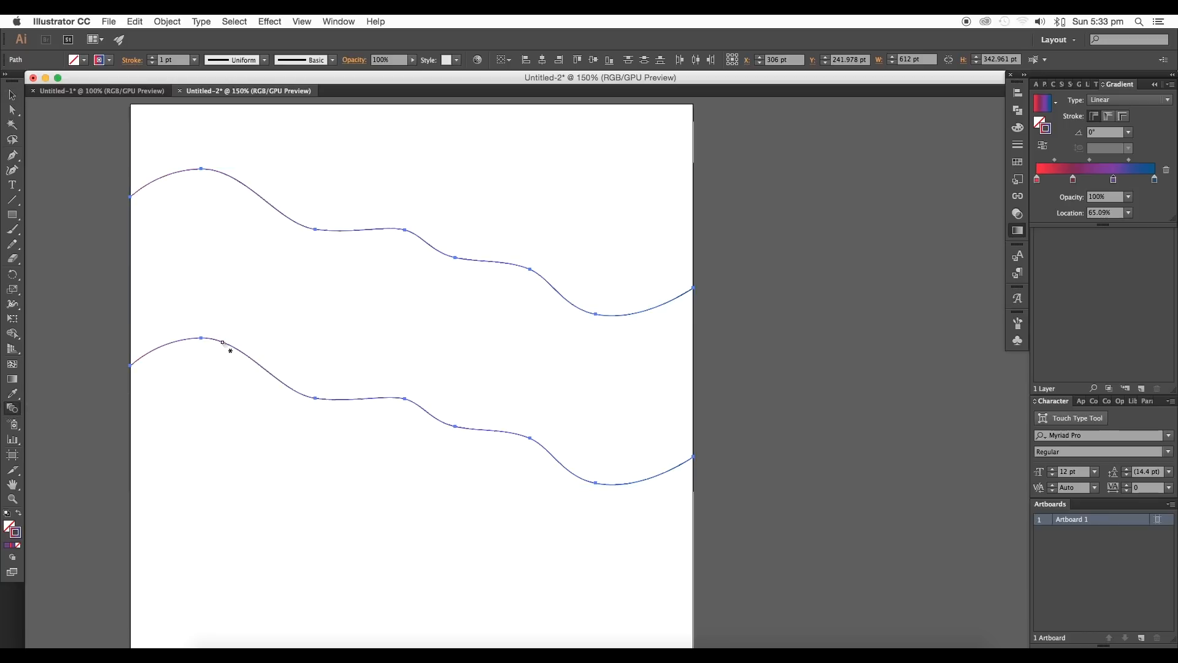
pyautogui.click(219, 173)
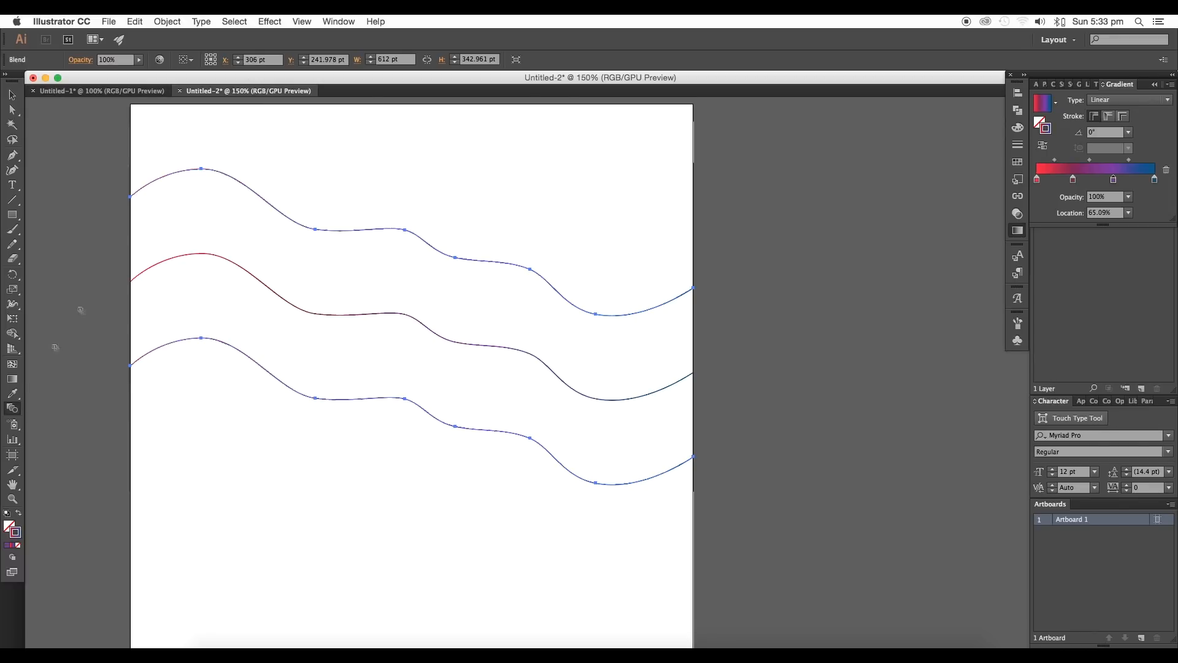
pyautogui.doubleClick(20, 414)
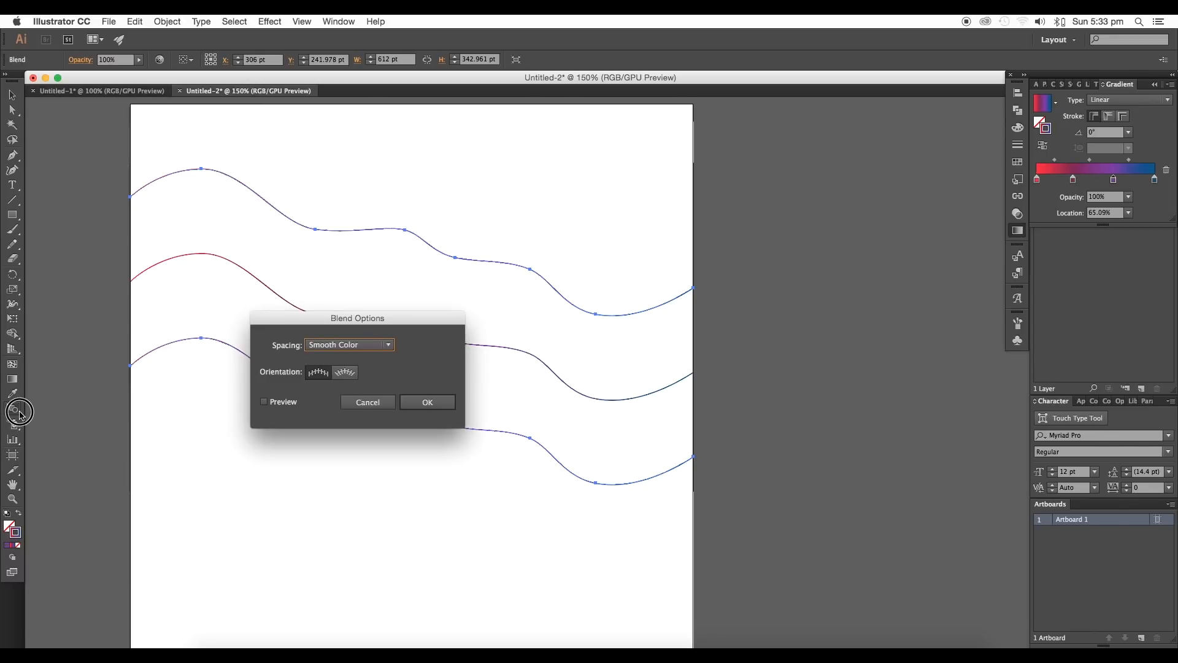
pyautogui.click(281, 405)
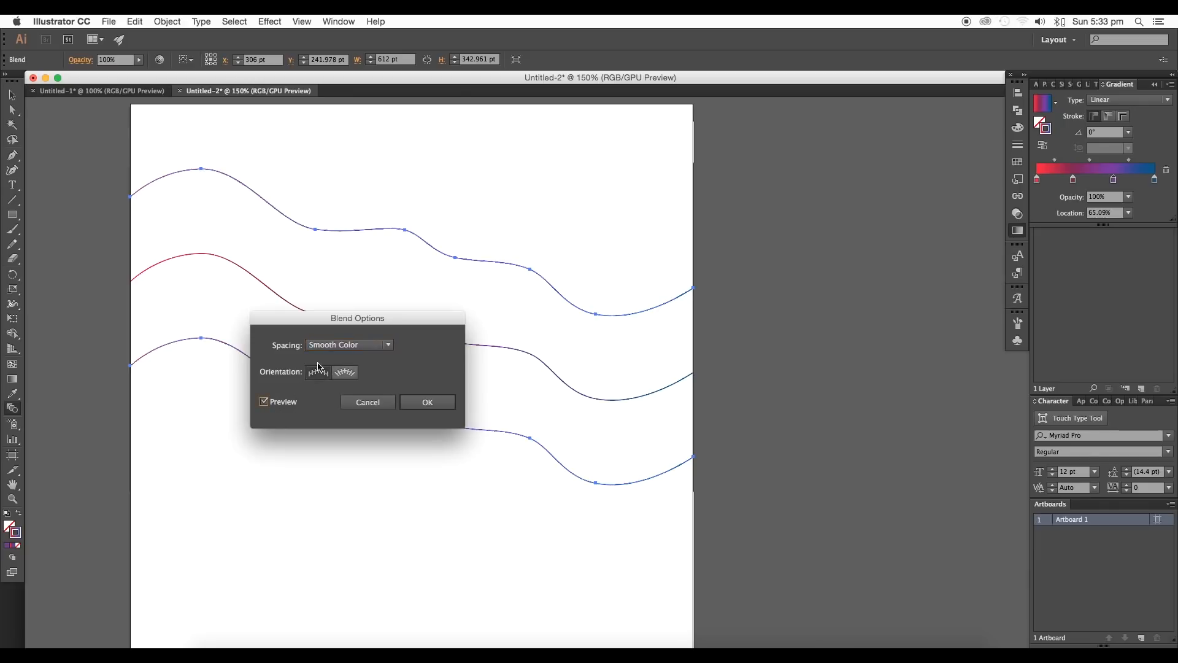
pyautogui.click(340, 349)
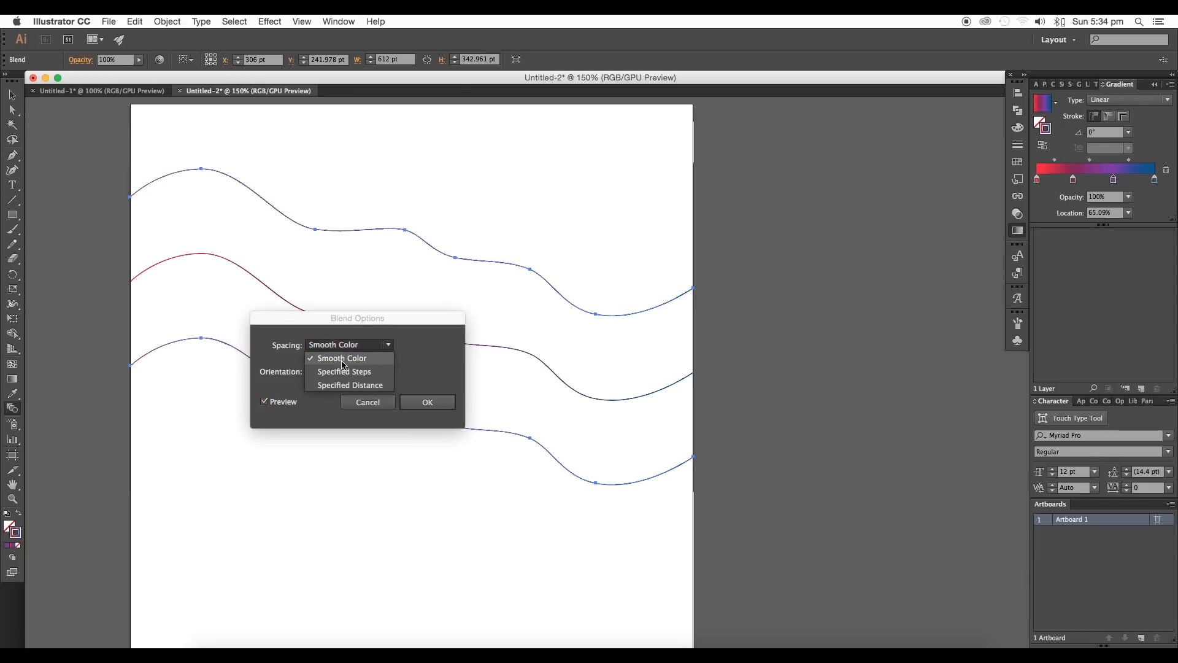
pyautogui.click(342, 367)
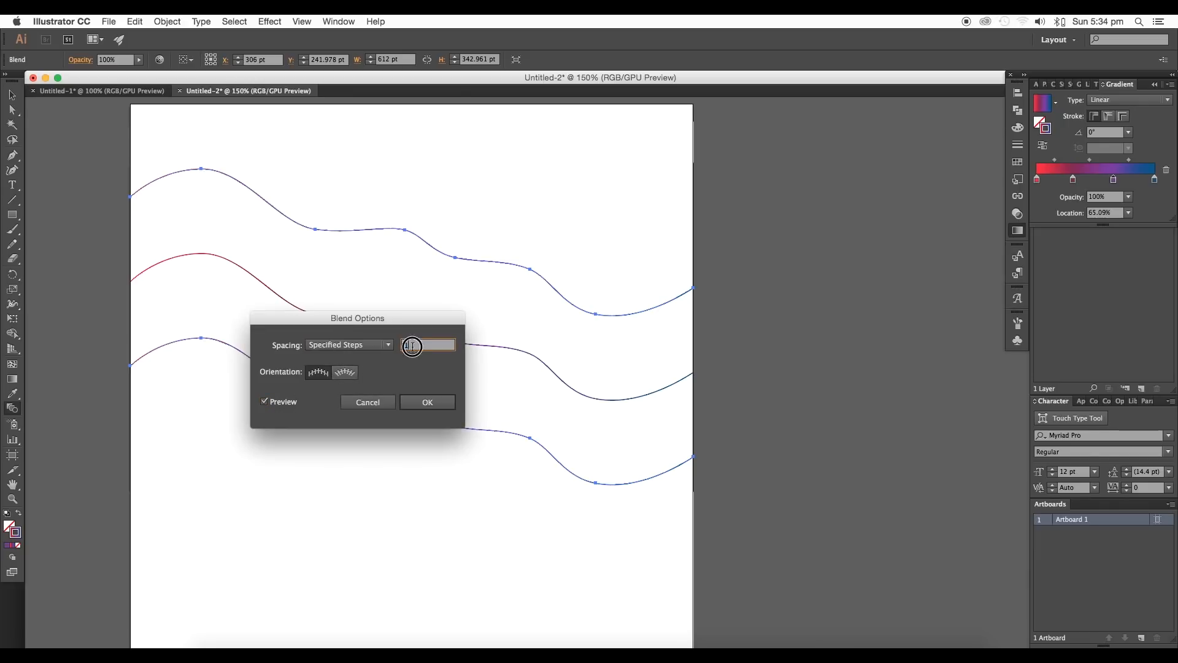
pyautogui.write('39')
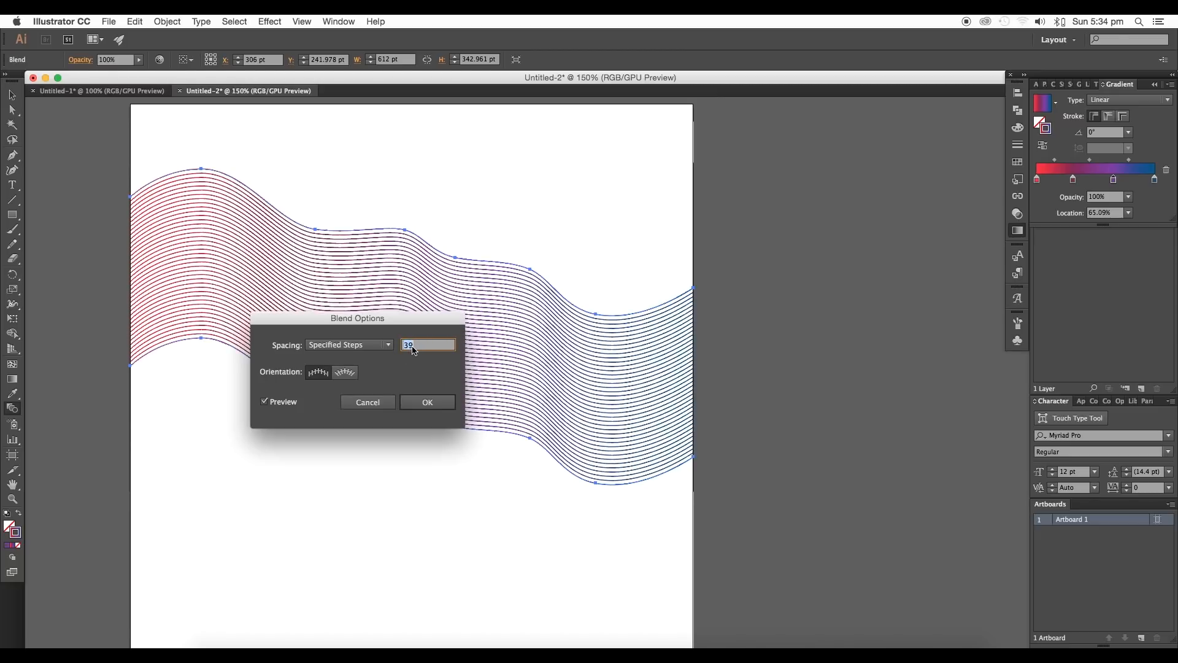
pyautogui.press('Up')
pyautogui.press('Up')
pyautogui.press('Up')
pyautogui.press('Up')
pyautogui.press('Up')
pyautogui.press('Up')
pyautogui.press('Up')
pyautogui.press('Up')
pyautogui.press('Up')
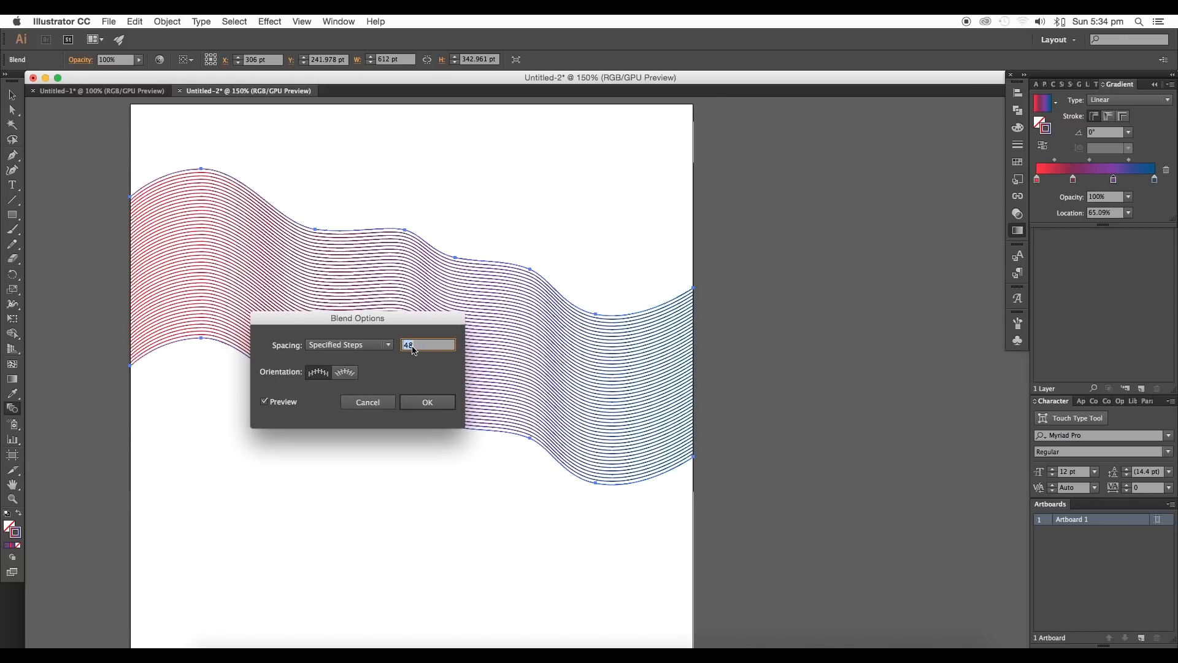
pyautogui.press('Up')
pyautogui.press('Up')
pyautogui.press('Up')
pyautogui.press('Up')
pyautogui.press('Up')
pyautogui.press('Up')
pyautogui.press('Up')
pyautogui.press('Up')
pyautogui.press('Up')
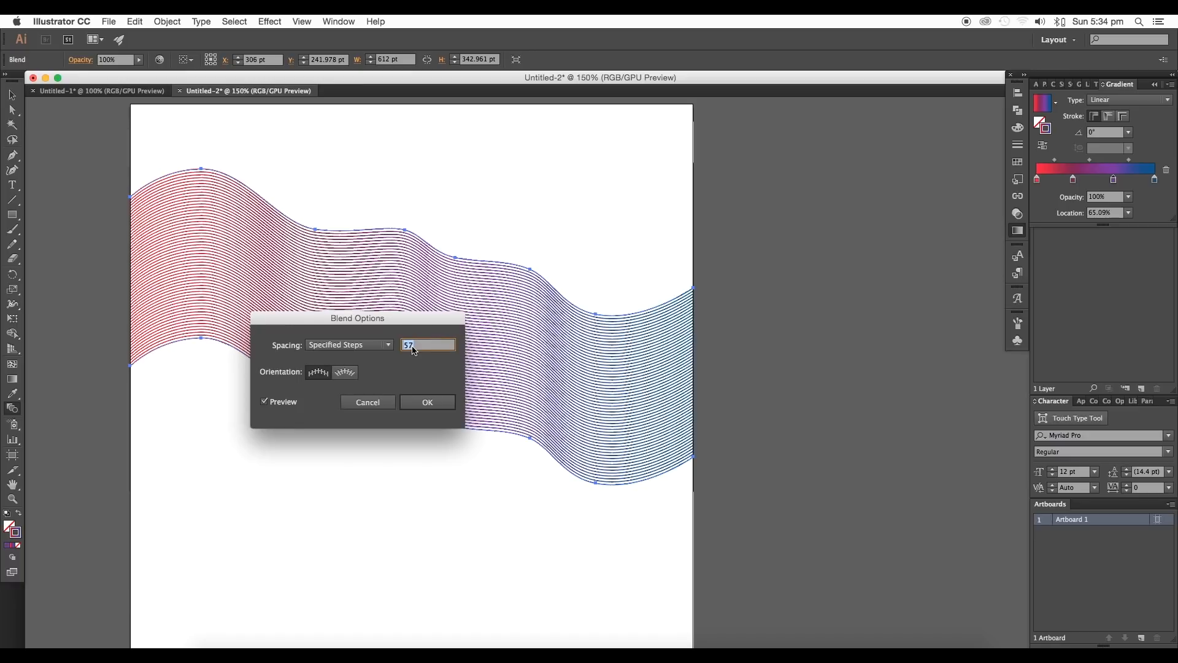
pyautogui.click(422, 399)
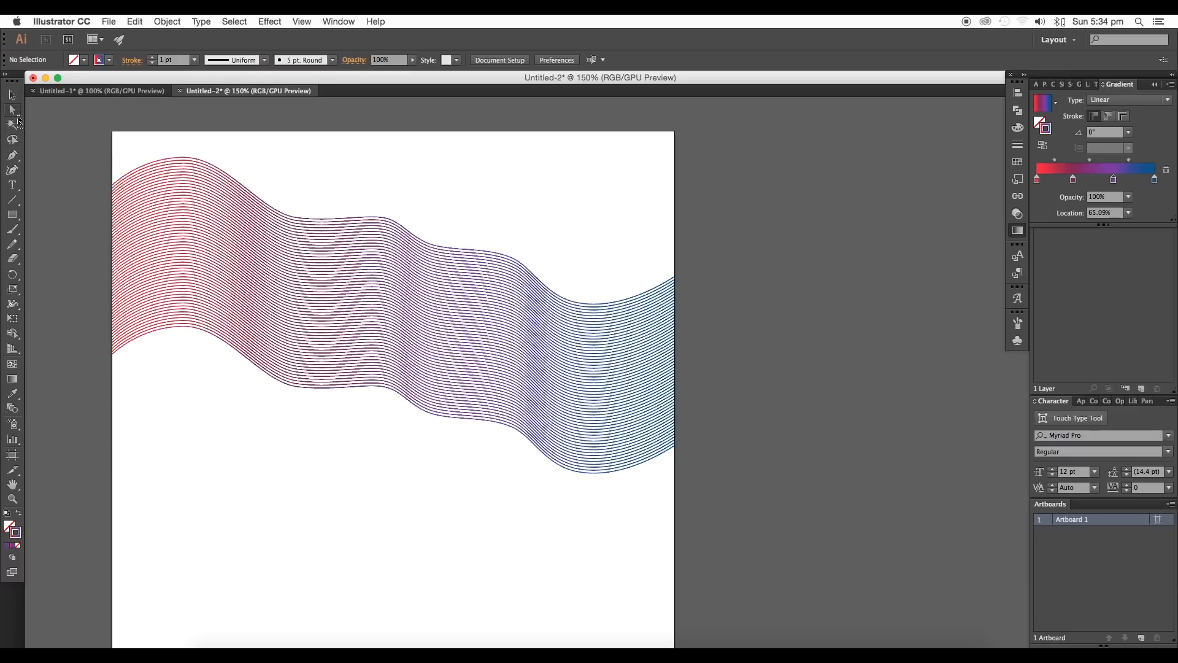
# - Reshape the start of the blend's lower path by lowering its left end anchor and shifting the first crest anchor to the right
pyautogui.moveTo(317, 352)
pyautogui.mouseDown()
pyautogui.moveTo(321, 308)
pyautogui.moveTo(311, 329)
pyautogui.mouseUp()
pyautogui.moveTo(107, 330); pyautogui.dragTo(107, 374)
pyautogui.click(178, 305)
pyautogui.moveTo(135, 306); pyautogui.dragTo(207, 302)
pyautogui.moveTo(164, 311); pyautogui.dragTo(155, 311)
pyautogui.press('super+z')
pyautogui.click(208, 302)
# - Raise the two middle anchors of the lower path after the first crest and adjust their positions to form a second crest
pyautogui.moveTo(292, 364); pyautogui.dragTo(330, 306)
pyautogui.moveTo(381, 364); pyautogui.dragTo(413, 297)
pyautogui.moveTo(330, 307); pyautogui.dragTo(309, 313)
pyautogui.moveTo(264, 318); pyautogui.dragTo(264, 313)
pyautogui.moveTo(413, 297); pyautogui.dragTo(398, 292)
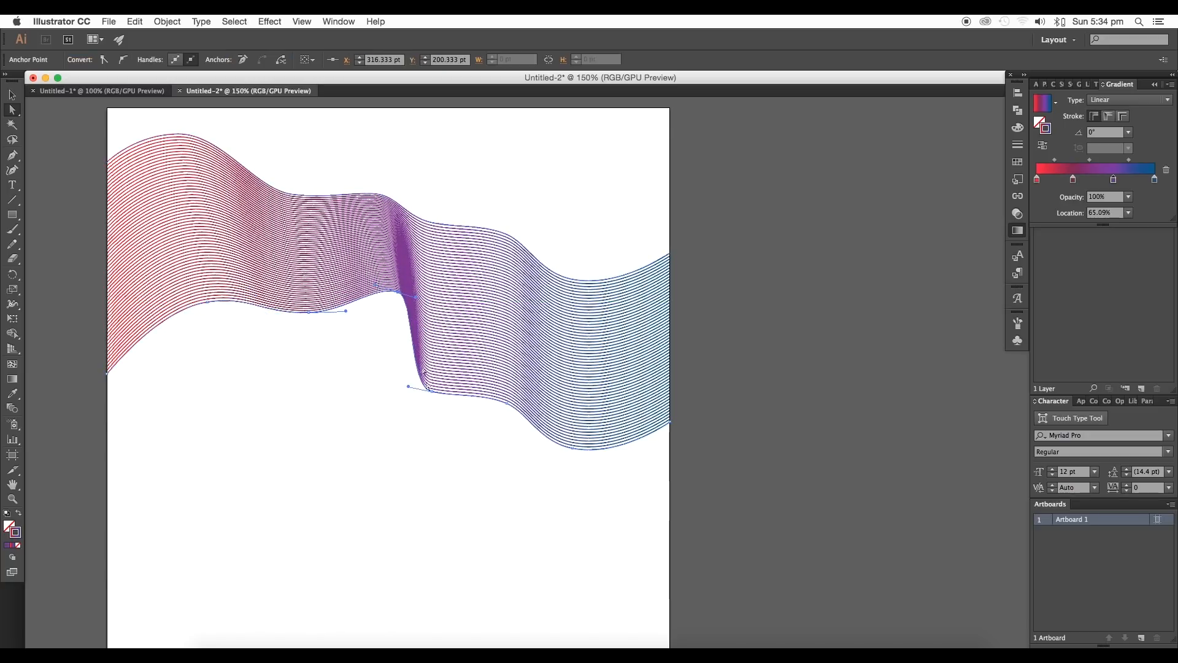
# - Move the lower path's anchor just after the second crest up and right, and delete it to smooth the slope
pyautogui.moveTo(432, 391); pyautogui.dragTo(461, 349)
pyautogui.click(398, 292)
pyautogui.scroll(2, 461, 349)
pyautogui.press('p')
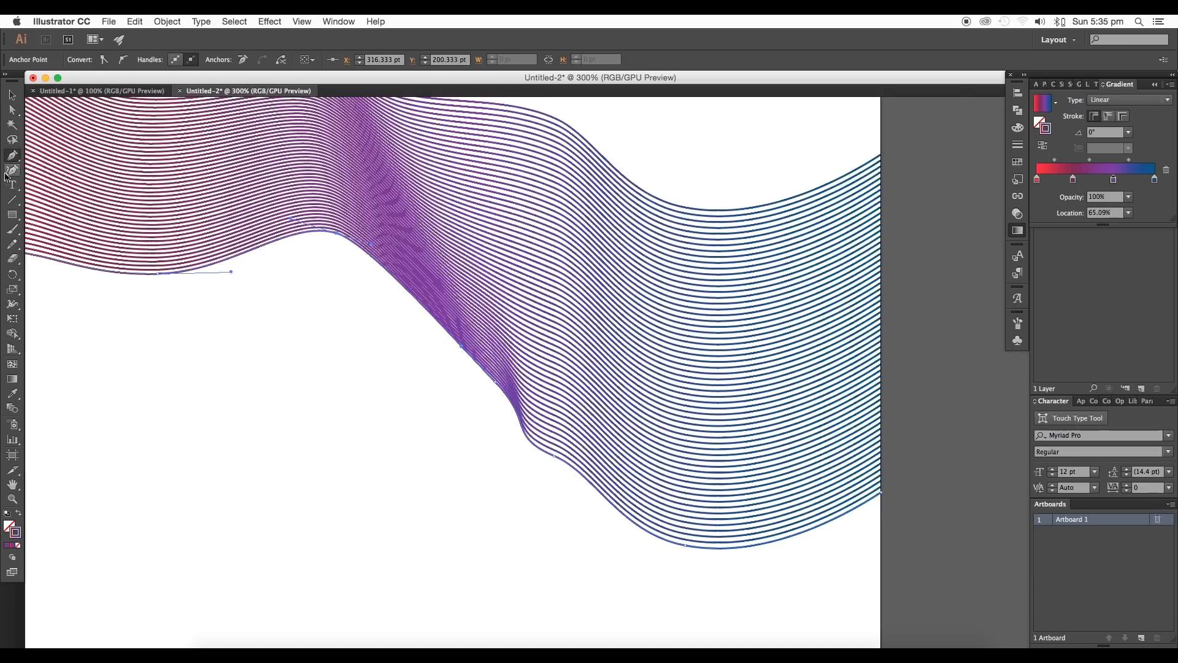
pyautogui.moveTo(16, 160); pyautogui.dragTo(52, 186)
pyautogui.click(498, 386)
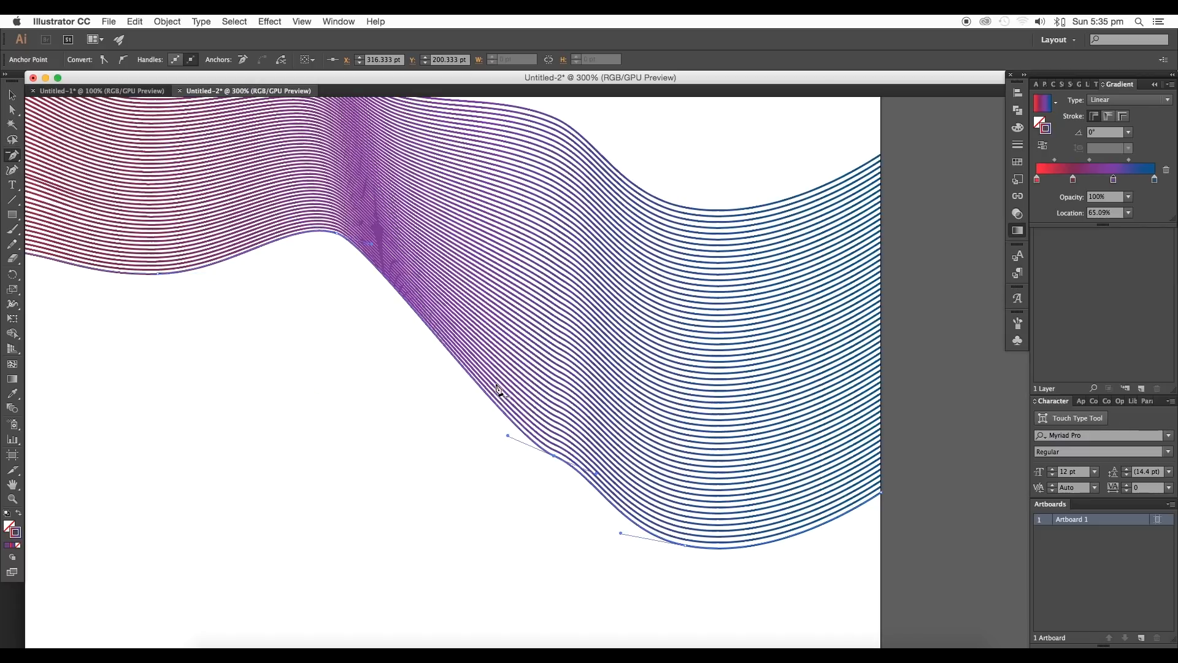
# - Raise the next anchor on the lower path's descending slope and refine the curve toward the right-hand trough
pyautogui.moveTo(553, 455); pyautogui.dragTo(489, 335)
pyautogui.press('super+minus')
pyautogui.moveTo(393, 343); pyautogui.dragTo(430, 334)
pyautogui.press('v')
pyautogui.click(472, 451)
pyautogui.press('super+minus')
pyautogui.moveTo(579, 434); pyautogui.dragTo(479, 351)
pyautogui.click(626, 390)
pyautogui.scroll(-1, 536, 429)
pyautogui.scroll(-1, 188, 289)
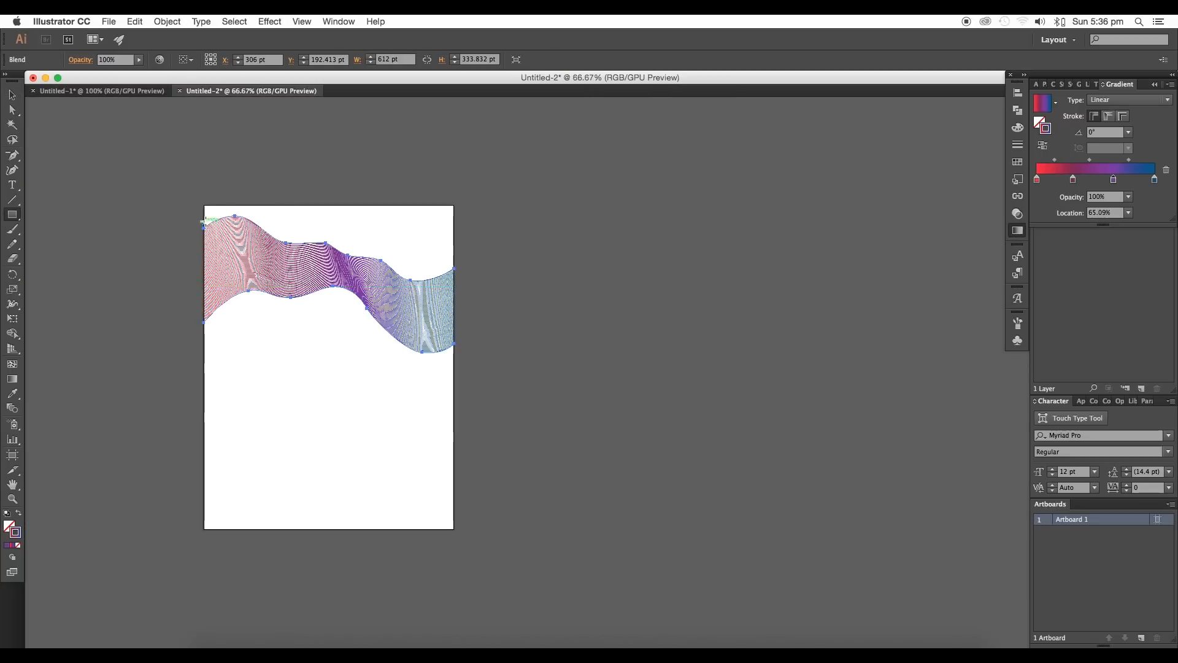
# - Draw a 612 x 792 pt rectangle covering the whole artboard and fill it with dark colour #081821
pyautogui.moveTo(205, 206); pyautogui.dragTo(454, 530)
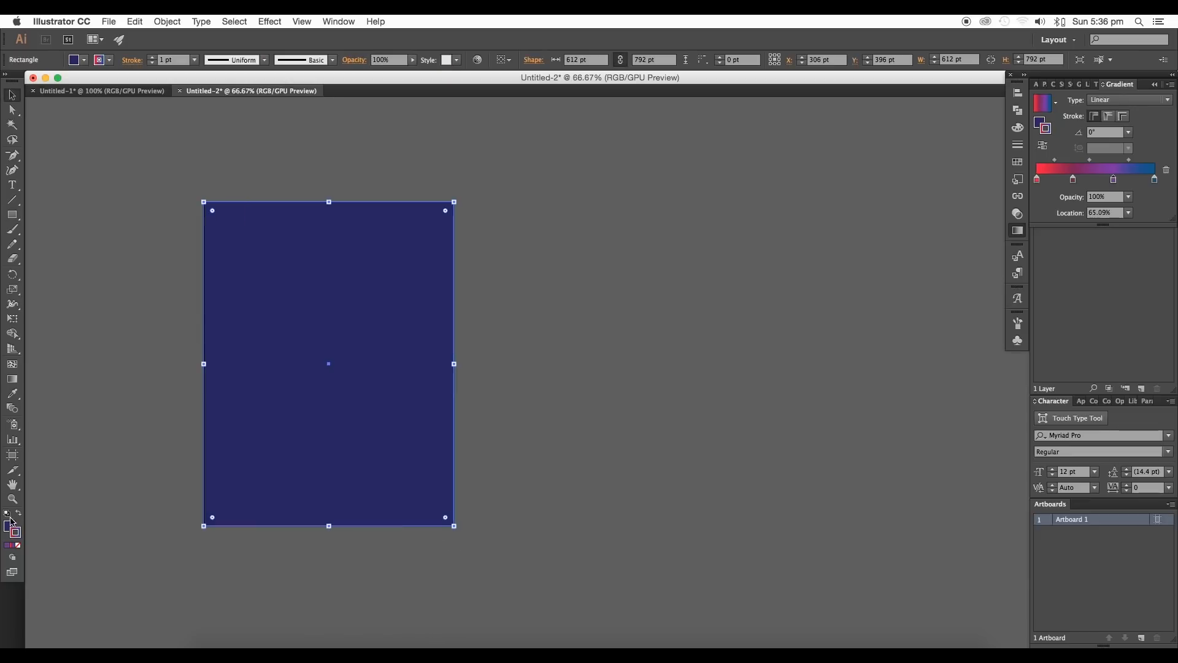
pyautogui.doubleClick(14, 531)
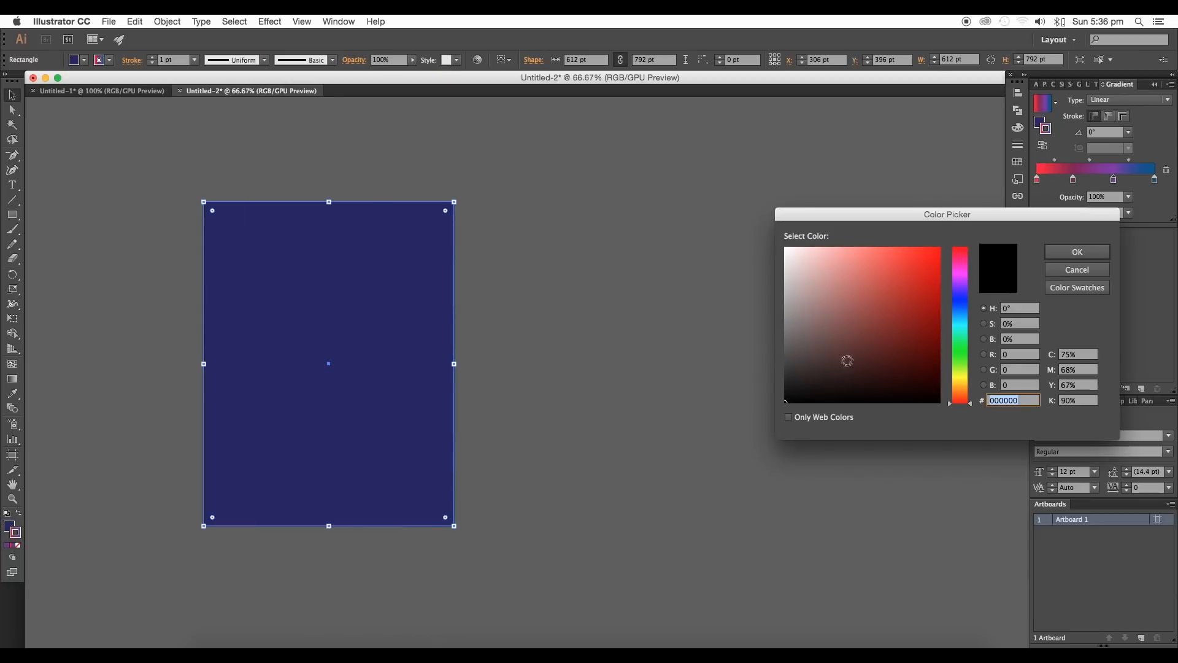
# - Send the dark rectangle to the back behind the wavy blend and deselect it
pyautogui.rightClick(407, 329)
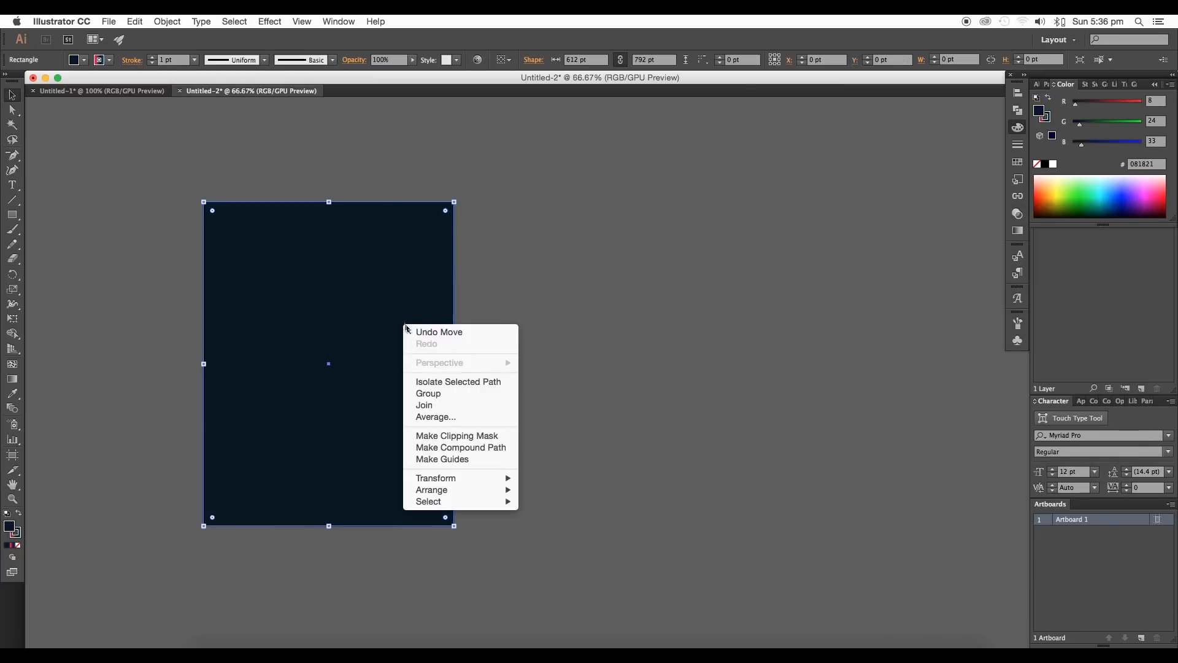
pyautogui.moveTo(466, 490)
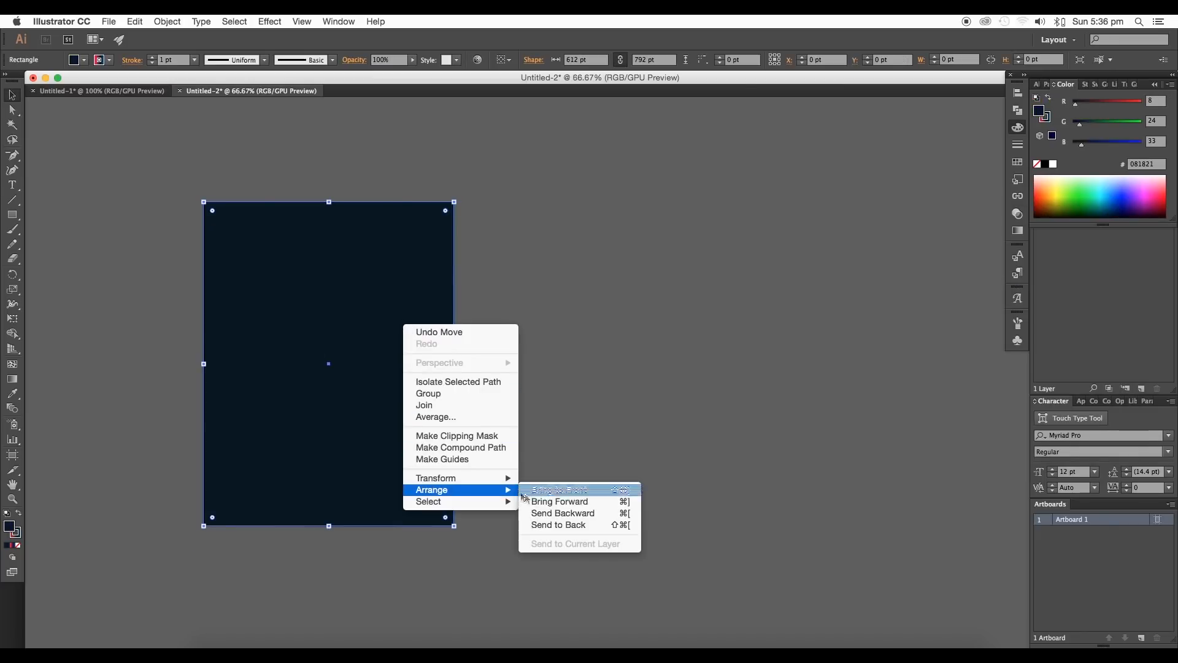
pyautogui.click(543, 524)
pyautogui.click(536, 413)
pyautogui.hscroll(-3, 563, 392)
pyautogui.scroll(-1, 581, 329)
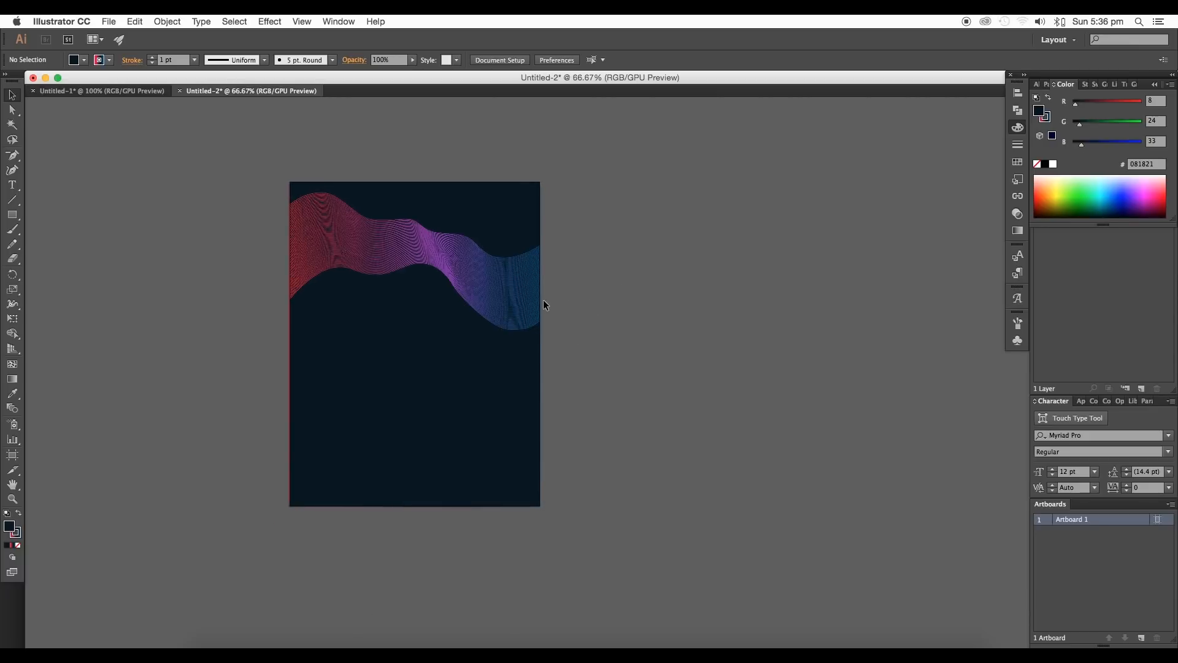
# - Set the background rectangle's stroke to None and its fill to #1f2d3a, and deselect it
pyautogui.scroll(1, 533, 307)
pyautogui.moveTo(597, 339); pyautogui.dragTo(617, 364)
pyautogui.moveTo(564, 390); pyautogui.dragTo(629, 382)
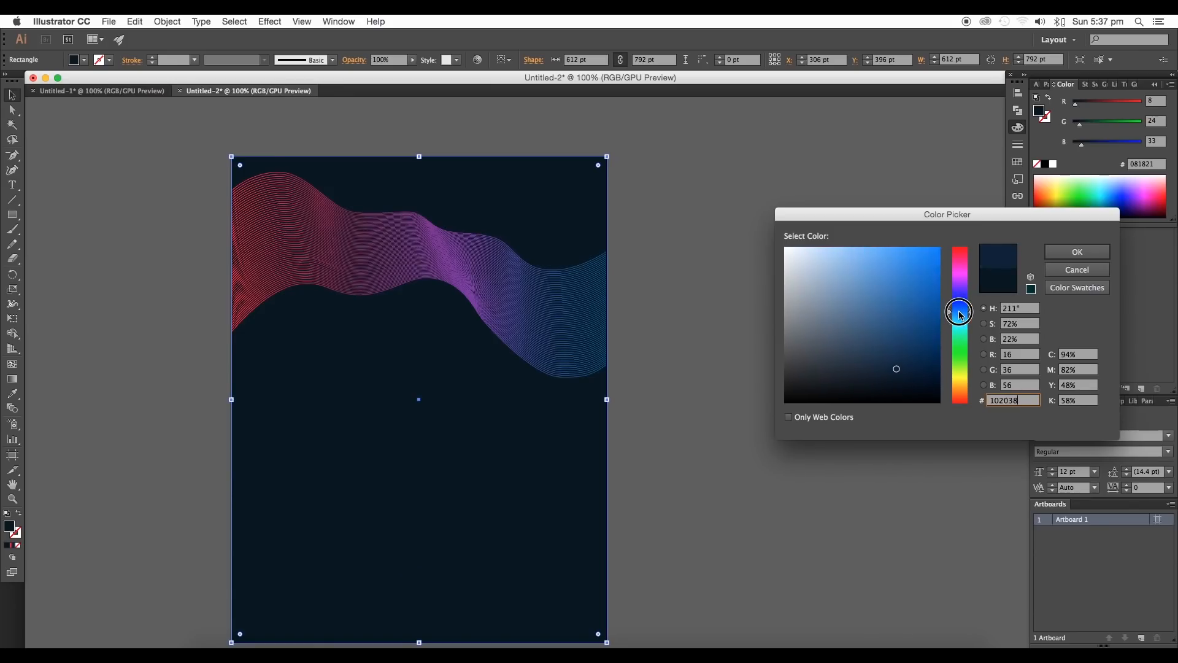
pyautogui.moveTo(868, 362); pyautogui.dragTo(857, 368)
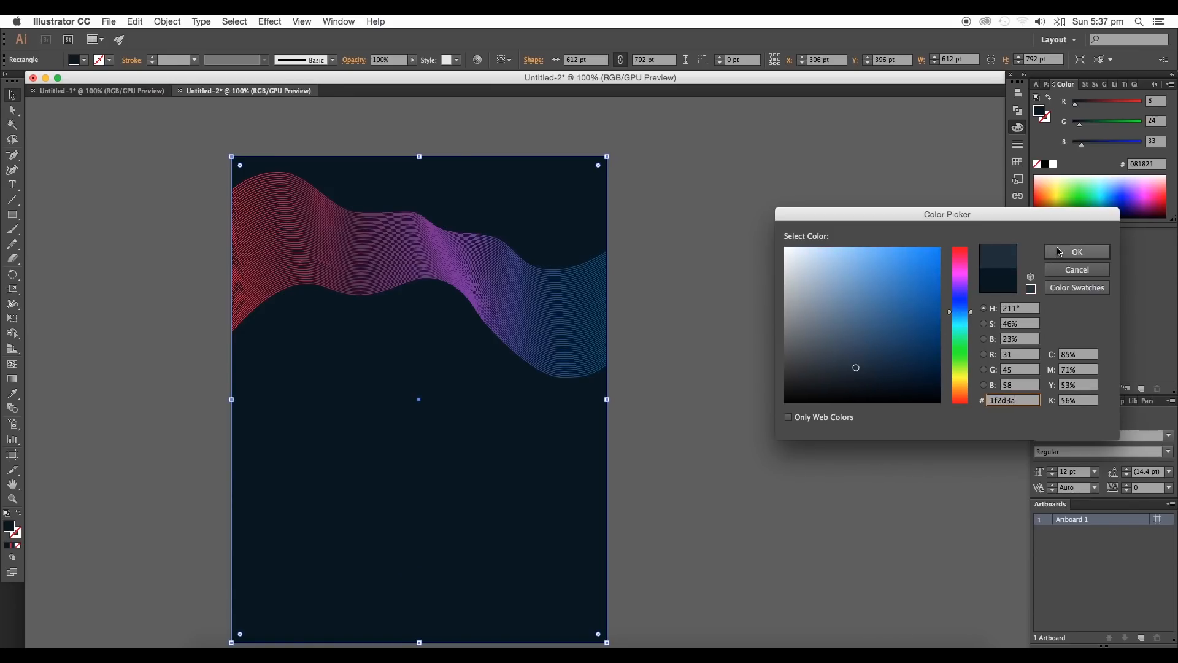
pyautogui.click(1077, 251)
pyautogui.click(660, 297)
pyautogui.moveTo(660, 296); pyautogui.dragTo(629, 283)
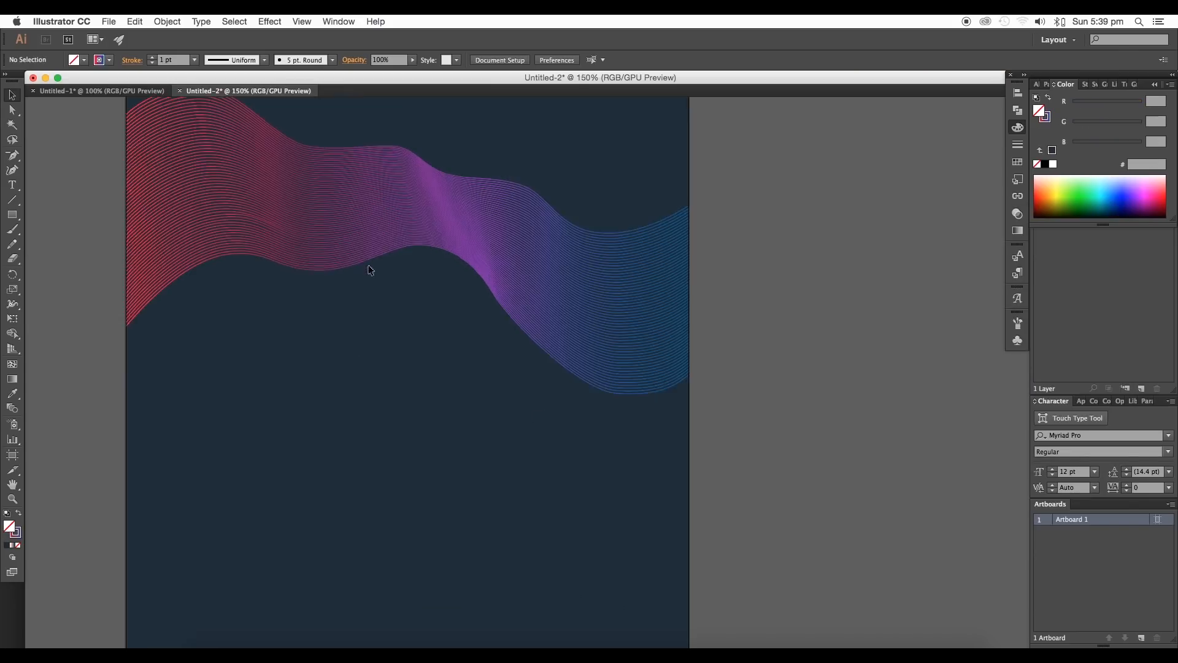
# - Set the wavy blend's specified steps to 83
pyautogui.click(368, 261)
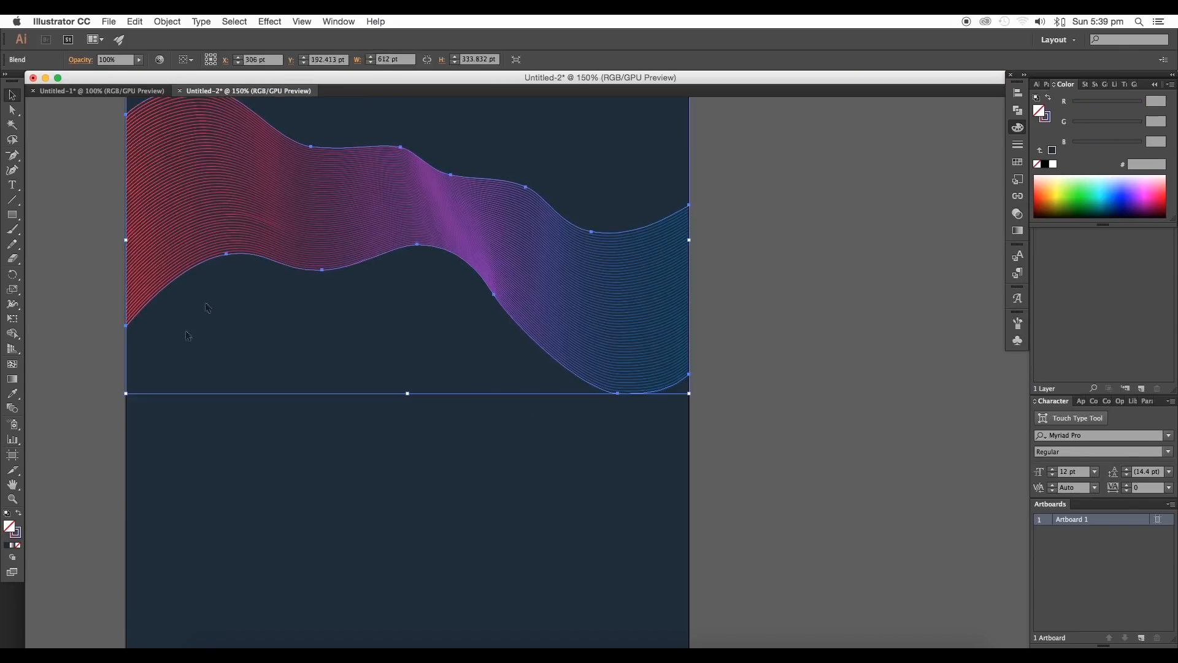
pyautogui.doubleClick(13, 408)
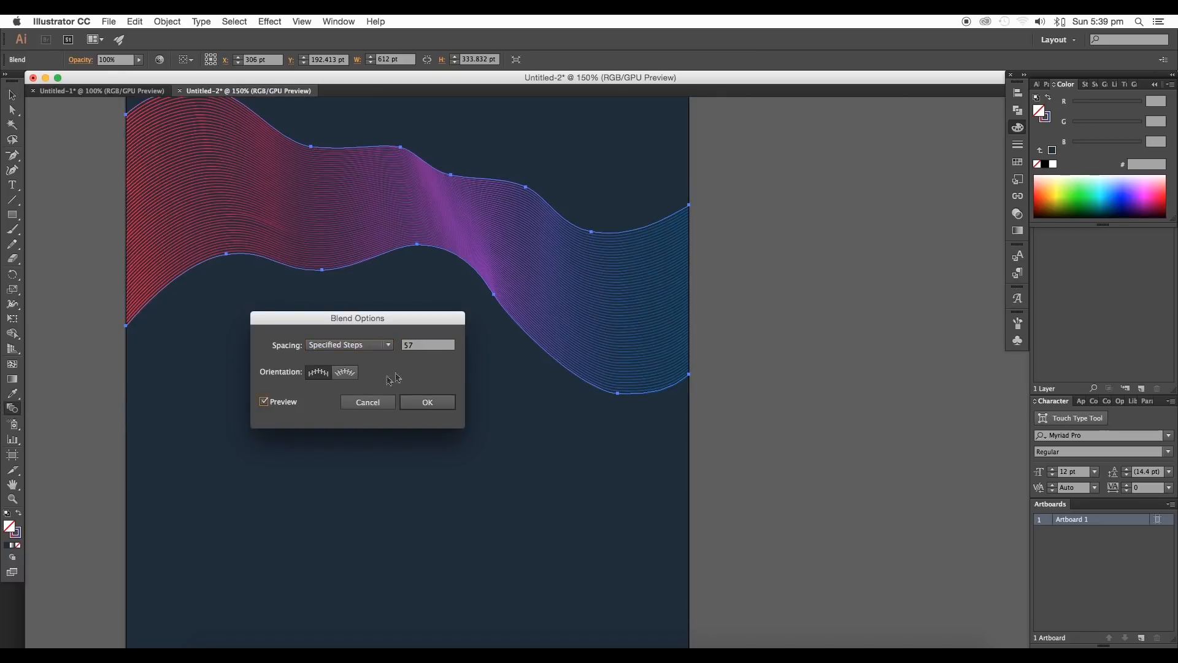
pyautogui.write('81')
pyautogui.press('Tab')
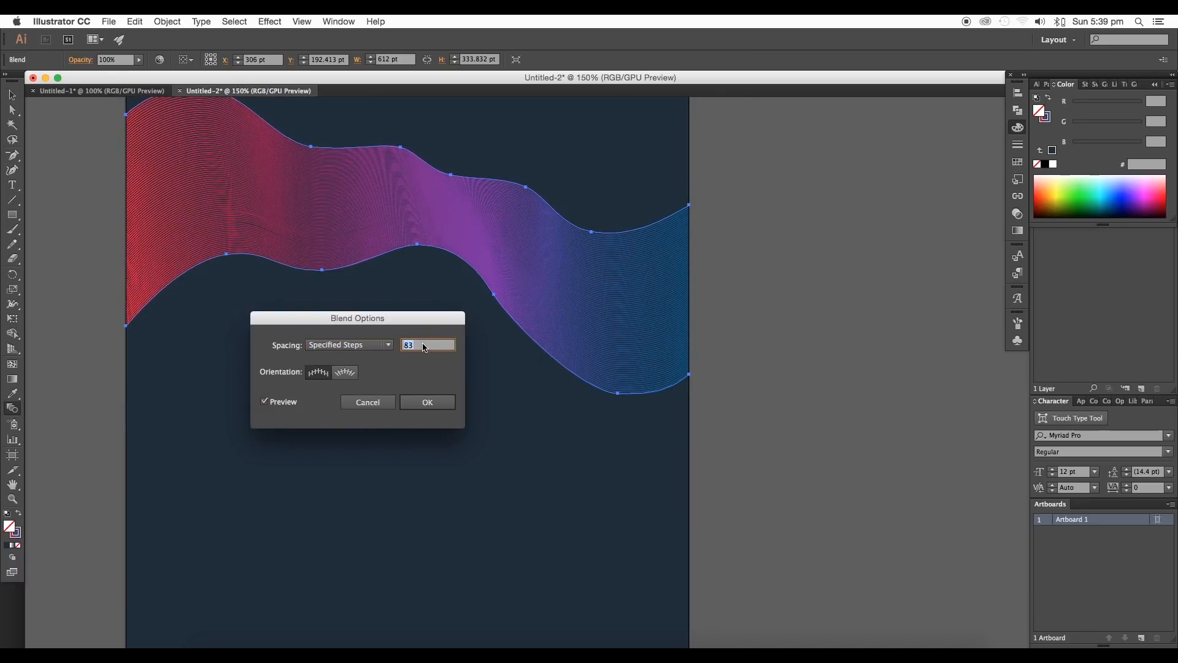
pyautogui.click(428, 402)
# - Isolate the blend and set the stroke weight of its upper and lower paths to 0.75 pt
pyautogui.press('super+equal')
pyautogui.press('super+equal')
pyautogui.press('super+equal')
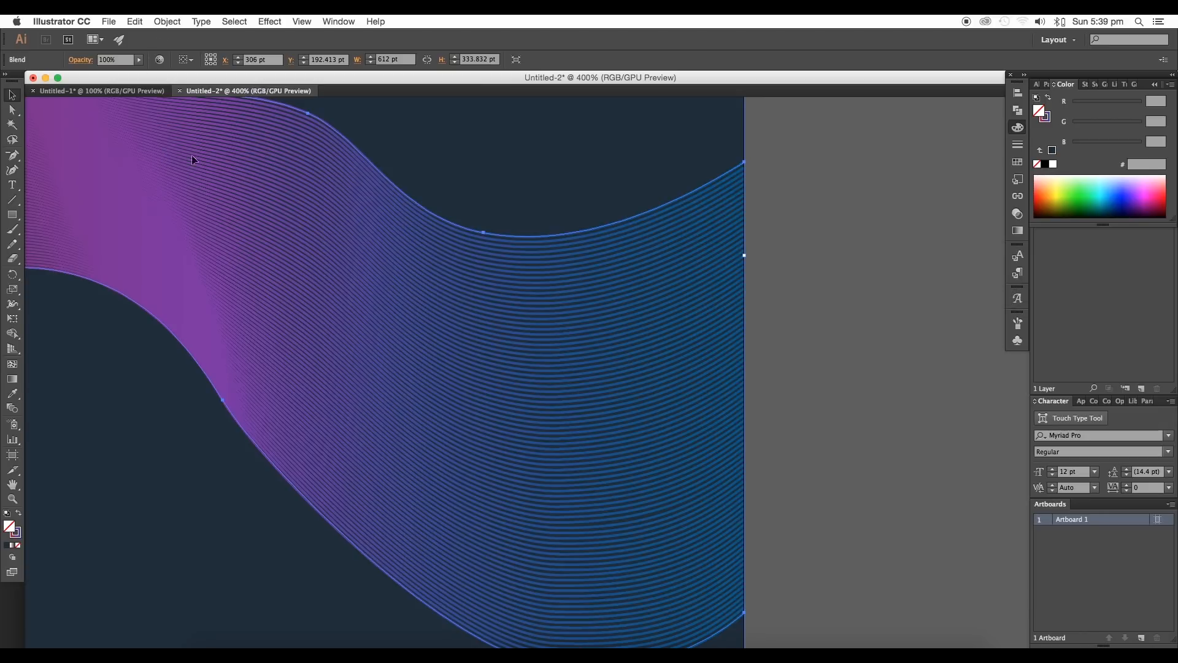
pyautogui.doubleClick(337, 133)
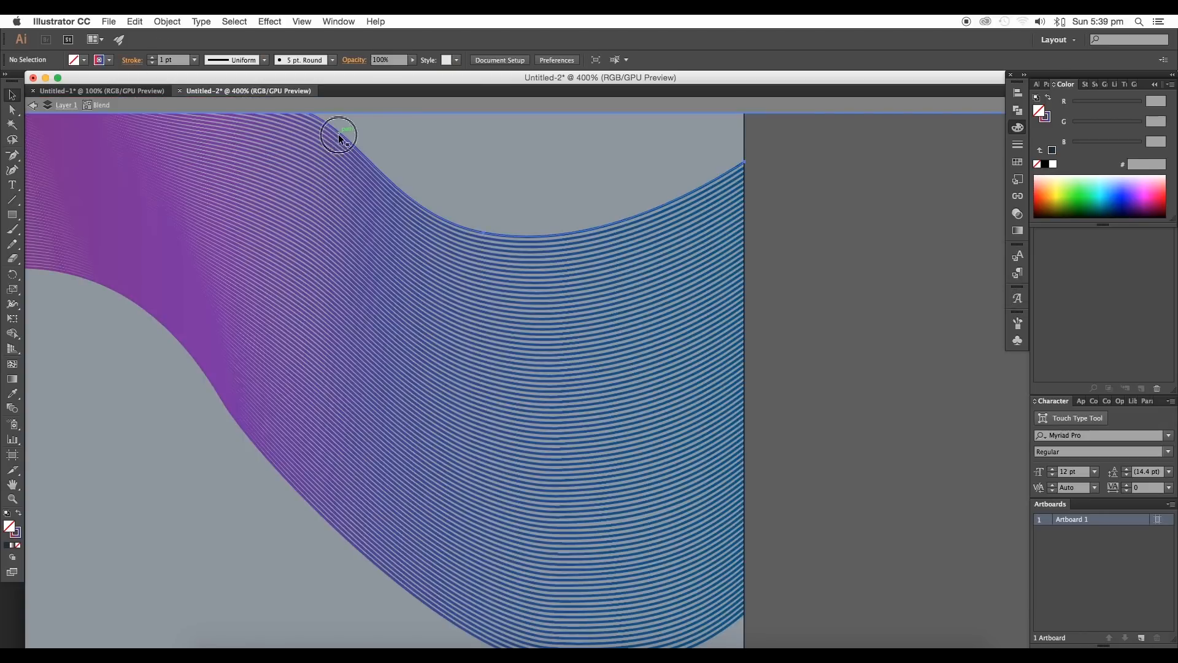
pyautogui.click(195, 60)
pyautogui.click(212, 117)
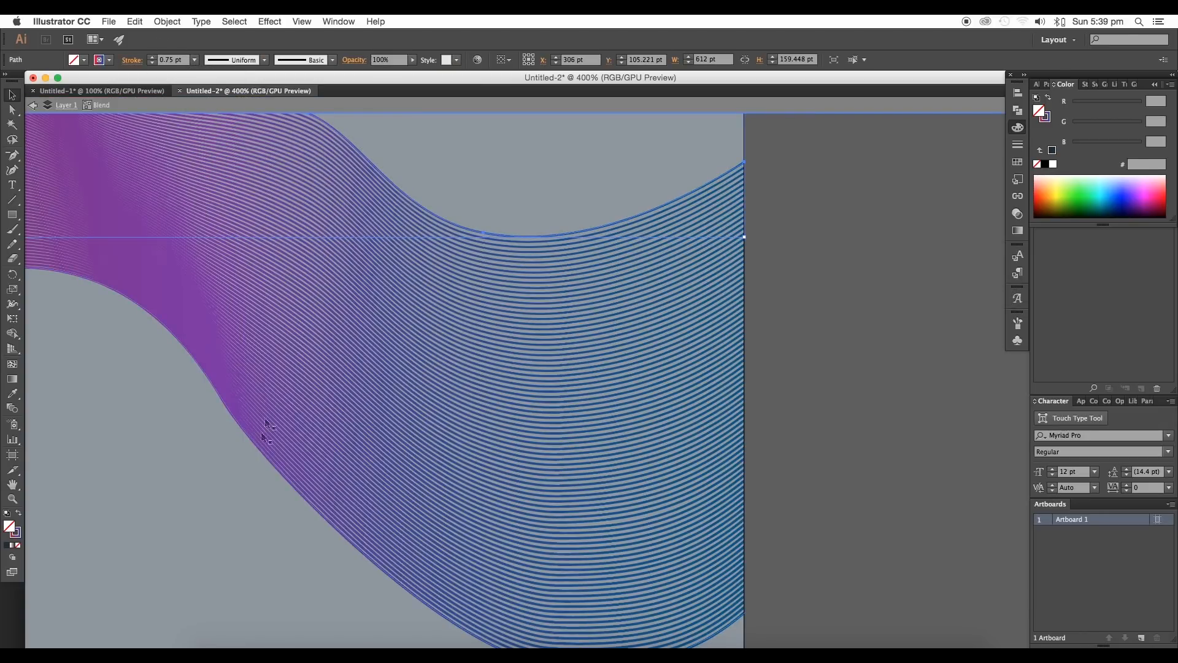
pyautogui.click(259, 452)
pyautogui.click(195, 60)
pyautogui.click(212, 112)
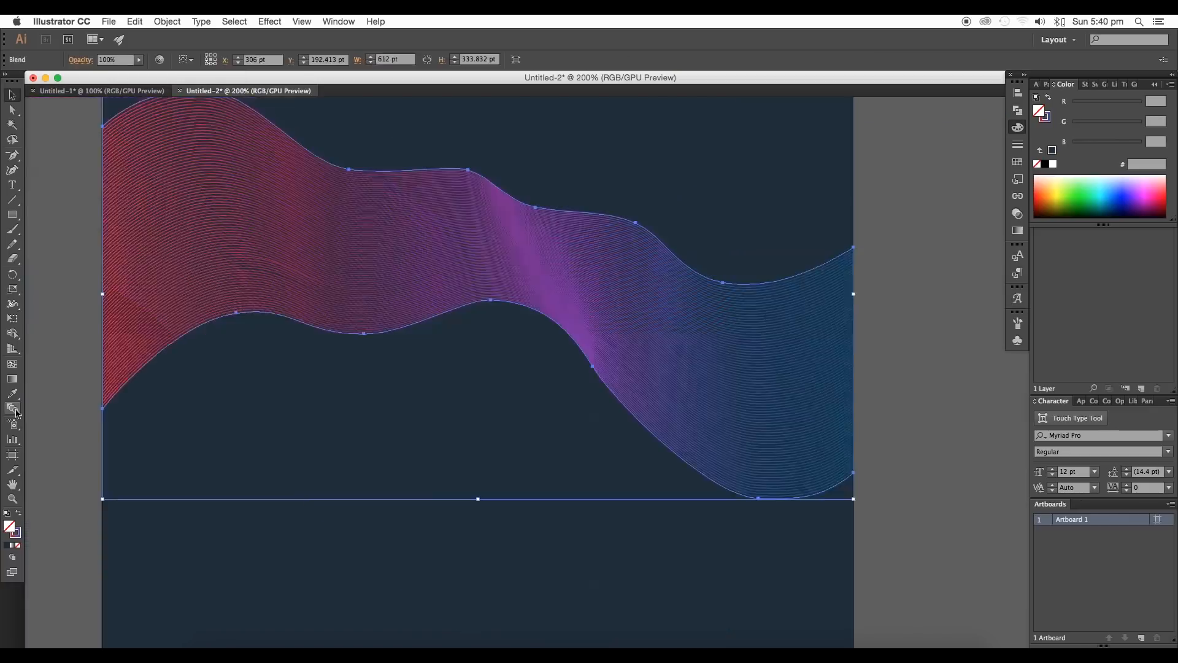
# - Increase the blend's specified steps to 94 with the preview on
pyautogui.doubleClick(13, 408)
pyautogui.click(265, 402)
pyautogui.press('Up')
pyautogui.press('Up')
pyautogui.press('Up')
pyautogui.press('Up')
pyautogui.press('Up')
pyautogui.press('Up')
pyautogui.press('Up')
pyautogui.press('Up')
pyautogui.press('Up')
pyautogui.press('Up')
pyautogui.press('Up')
pyautogui.press('Up')
pyautogui.press('Up')
pyautogui.press('Up')
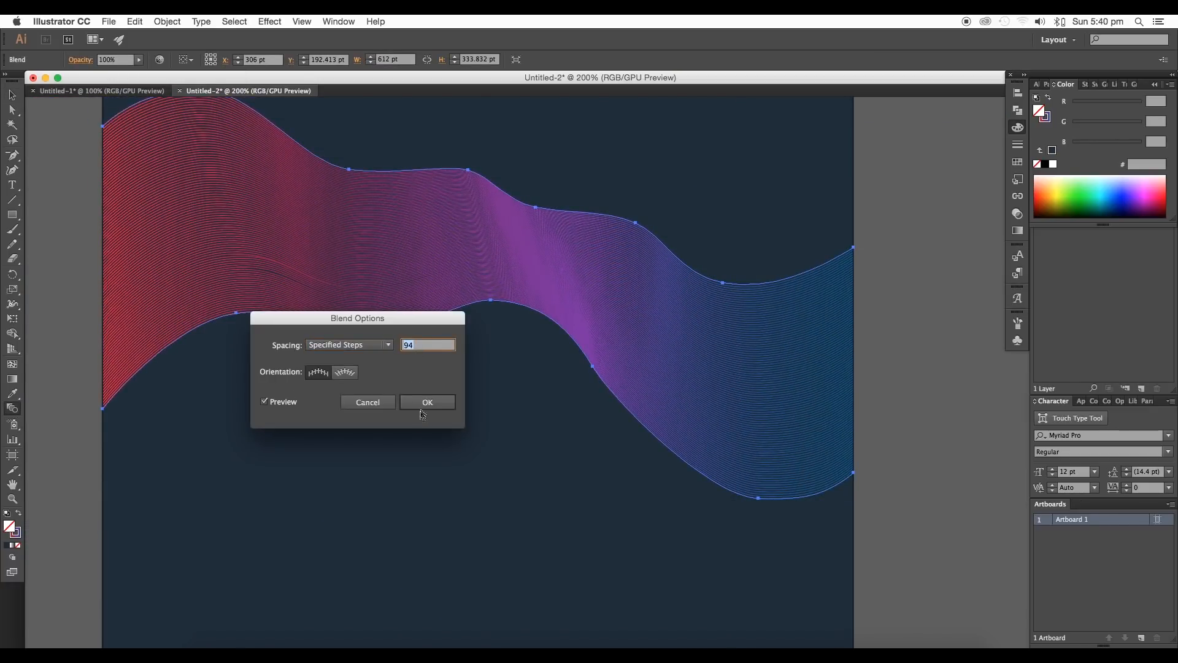
pyautogui.click(422, 407)
pyautogui.press('v')
# - Expand the blend with the Object, Fill and Stroke options enabled
pyautogui.hotkey('ctrl', '-')
pyautogui.click(171, 22)
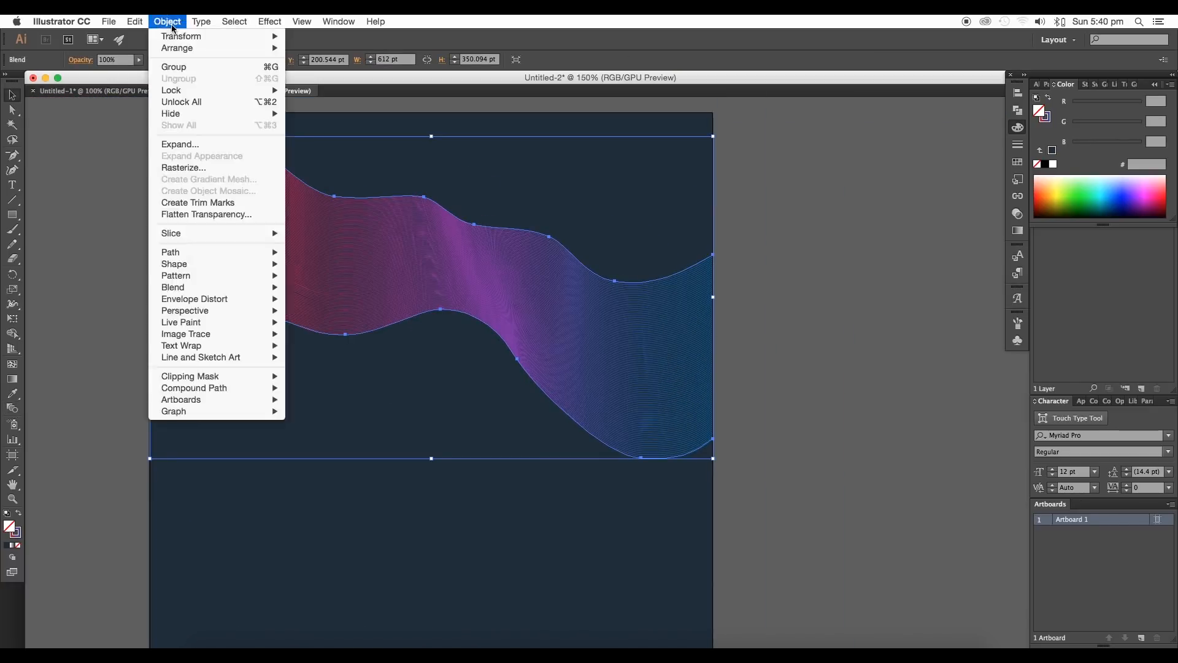
pyautogui.click(184, 143)
pyautogui.click(624, 420)
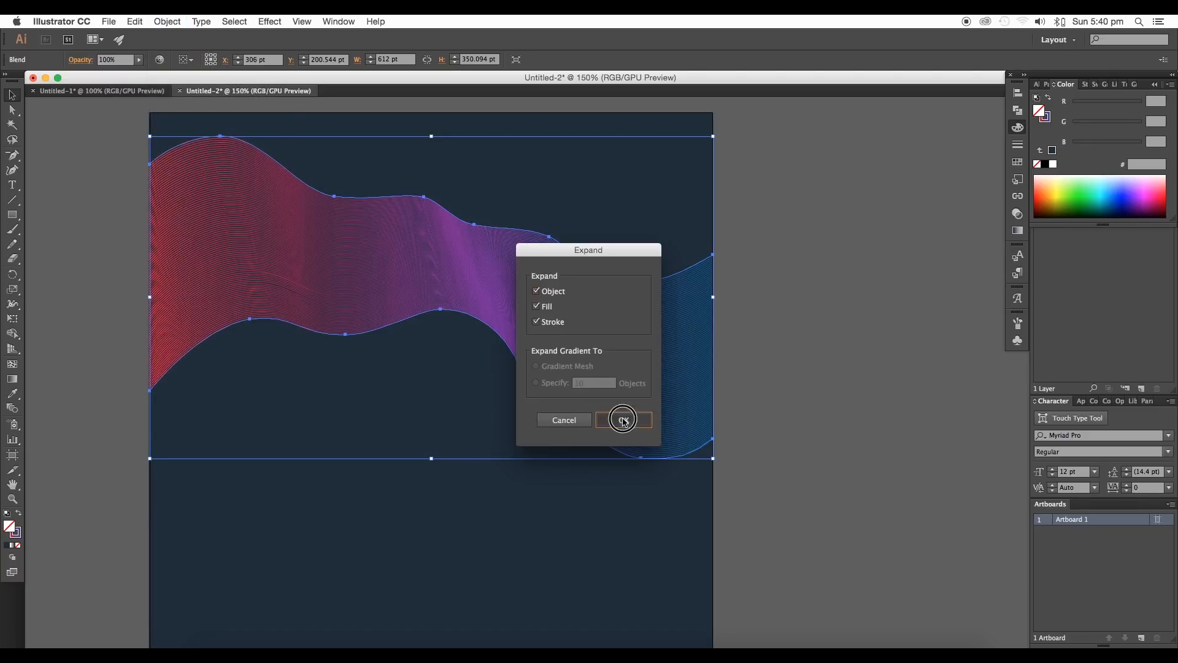
# - Ungroup the expanded blend lines into separate paths and clear the selection
pyautogui.hotkey('ctrl', '+')
pyautogui.hotkey('ctrl', '+')
pyautogui.hotkey('ctrl', '+')
pyautogui.click(893, 308)
pyautogui.click(824, 303)
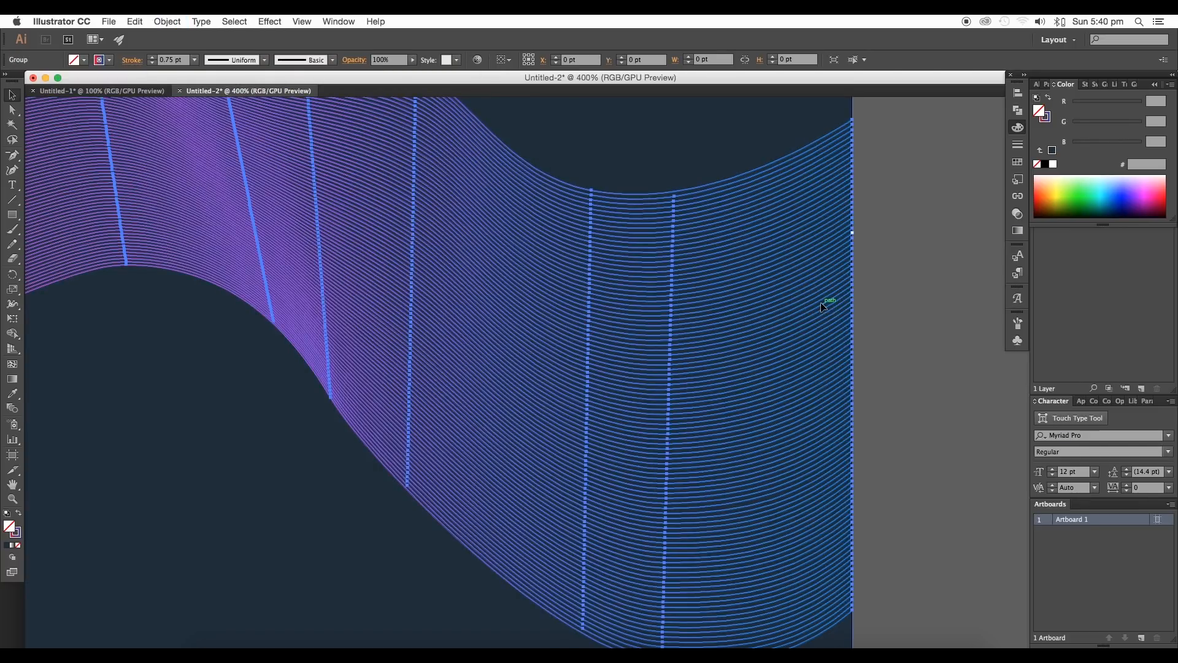
pyautogui.rightClick(824, 305)
pyautogui.click(893, 302)
# - Select a band of lines across the upper half of the wave and set their stroke color to white
pyautogui.hotkey('ctrl', '-')
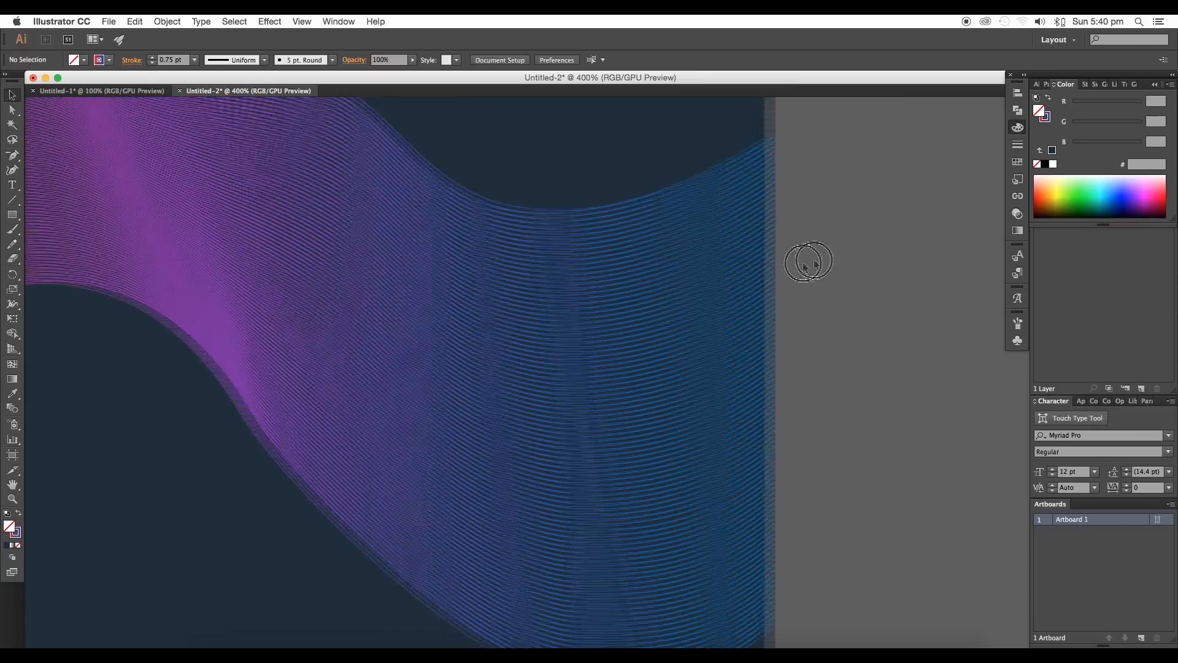
pyautogui.moveTo(728, 259)
pyautogui.mouseDown()
pyautogui.moveTo(705, 308)
pyautogui.moveTo(711, 335)
pyautogui.mouseUp()
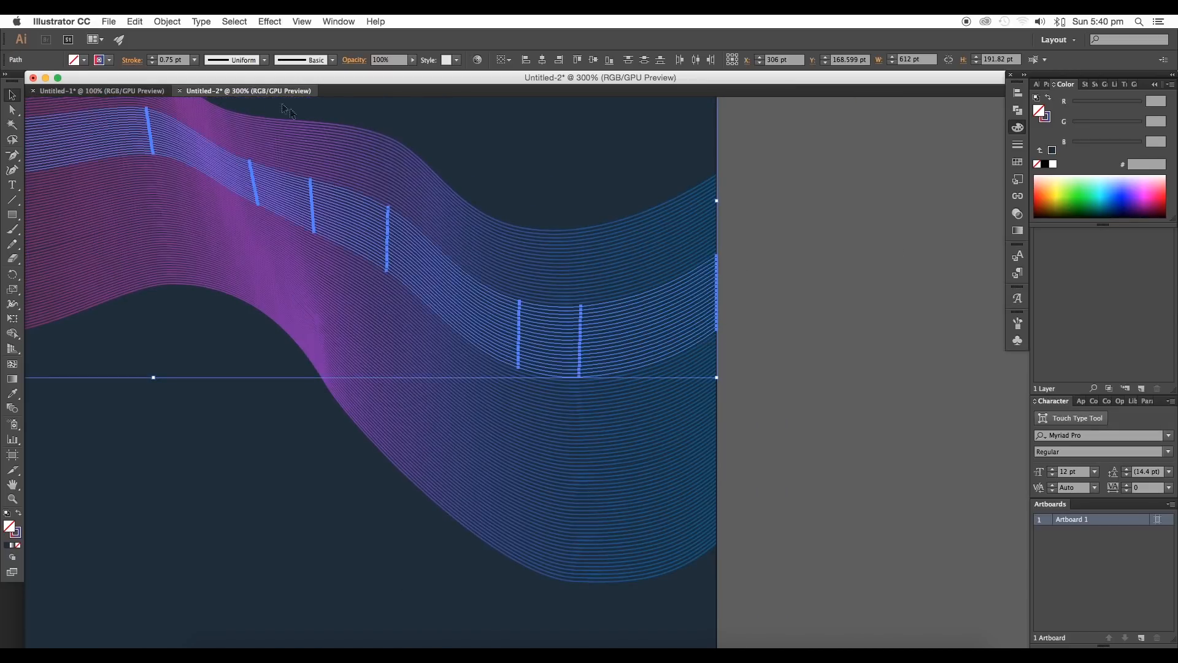
pyautogui.click(110, 59)
pyautogui.click(23, 80)
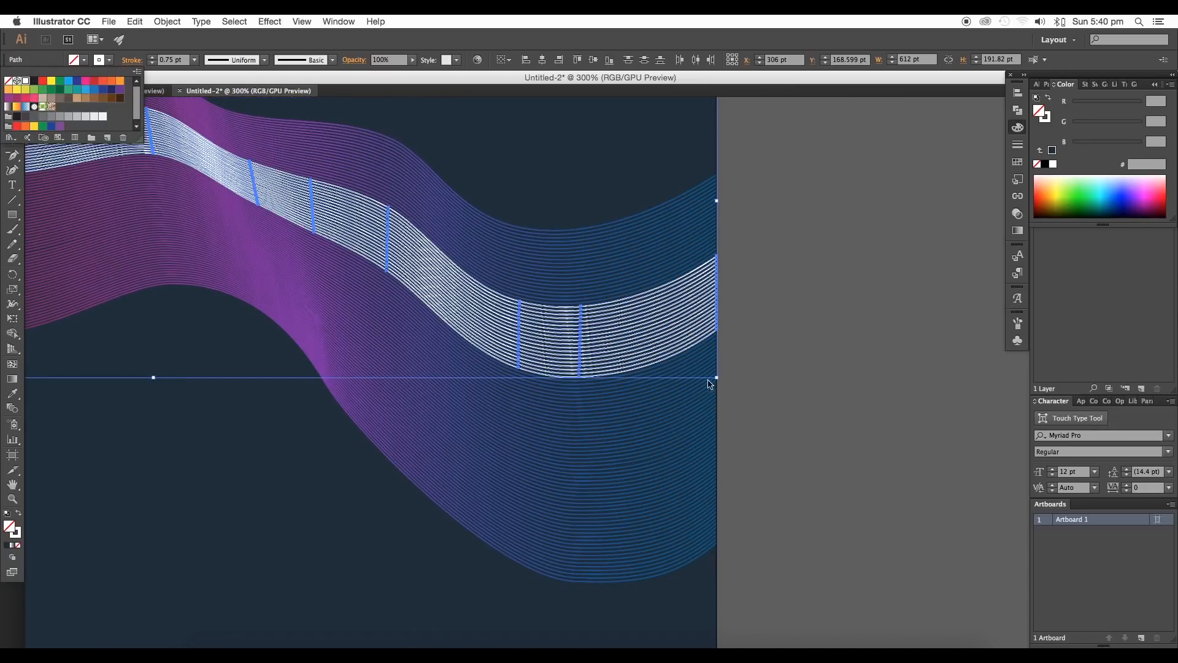
pyautogui.click(759, 379)
# - Give a second band of lines in the lower half of the wave a white stroke
pyautogui.click(705, 473)
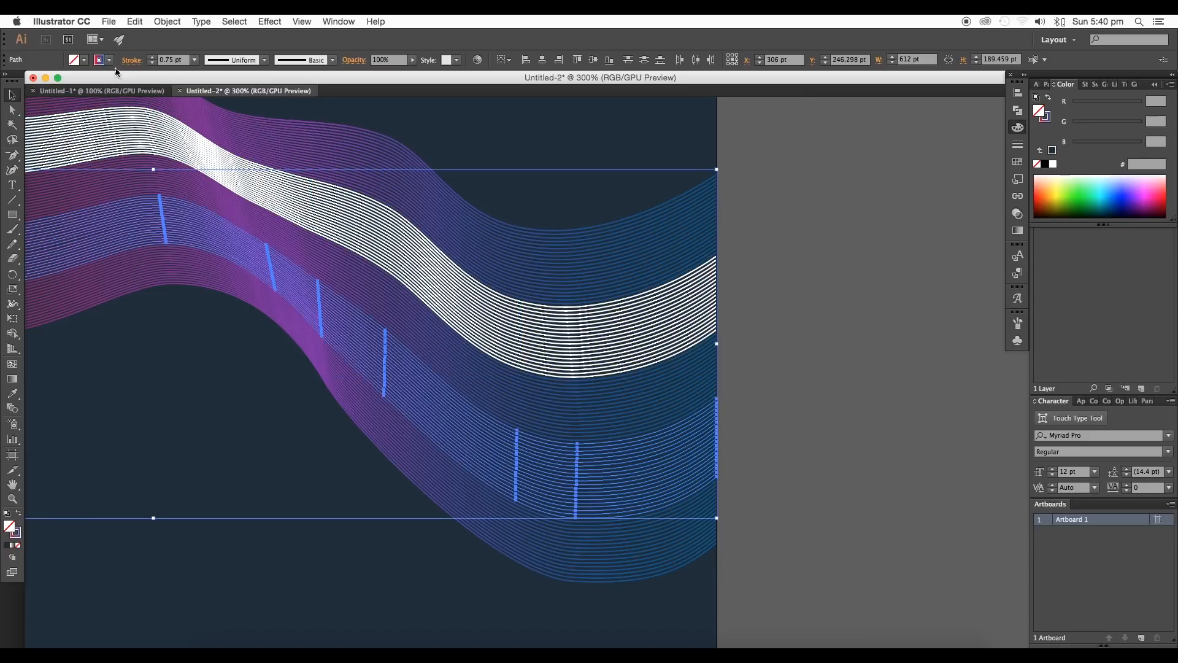
pyautogui.click(110, 60)
pyautogui.click(23, 82)
pyautogui.click(768, 365)
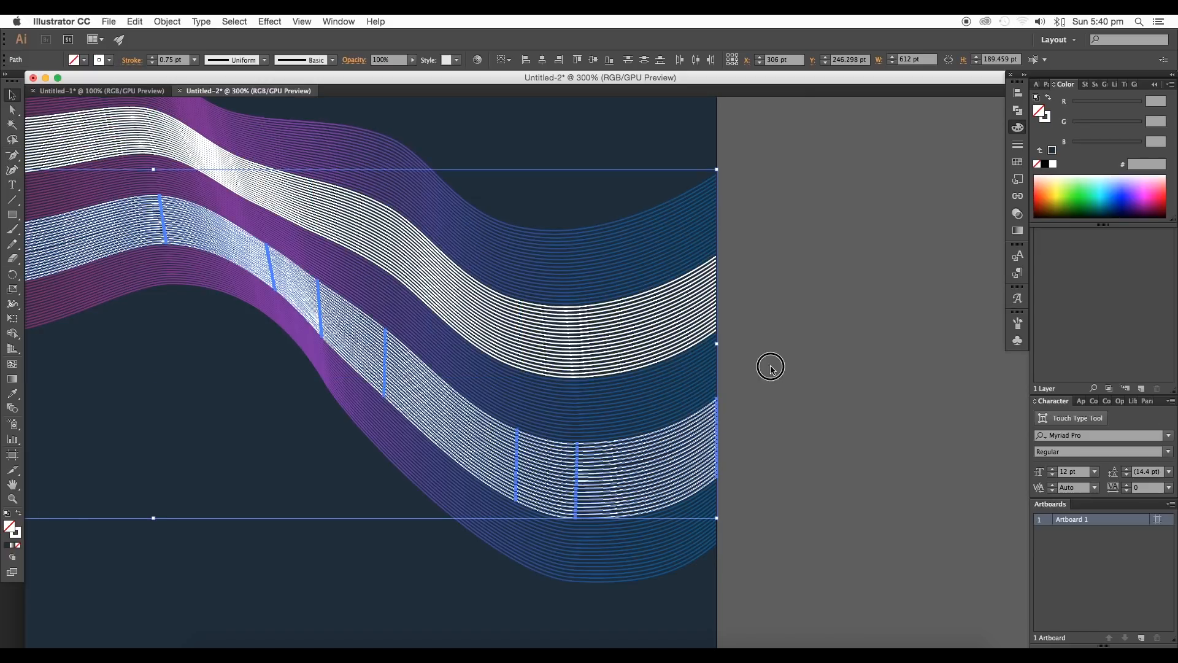
# - Delete every other white line in the lower white band to open gaps between the lines
pyautogui.press('super+equal')
pyautogui.click(745, 383)
pyautogui.scroll(2, 745, 383)
pyautogui.click(693, 304)
pyautogui.keyDown('shift'); pyautogui.click(694, 344); pyautogui.keyUp('shift')
pyautogui.keyDown('shift'); pyautogui.click(694, 386); pyautogui.keyUp('shift')
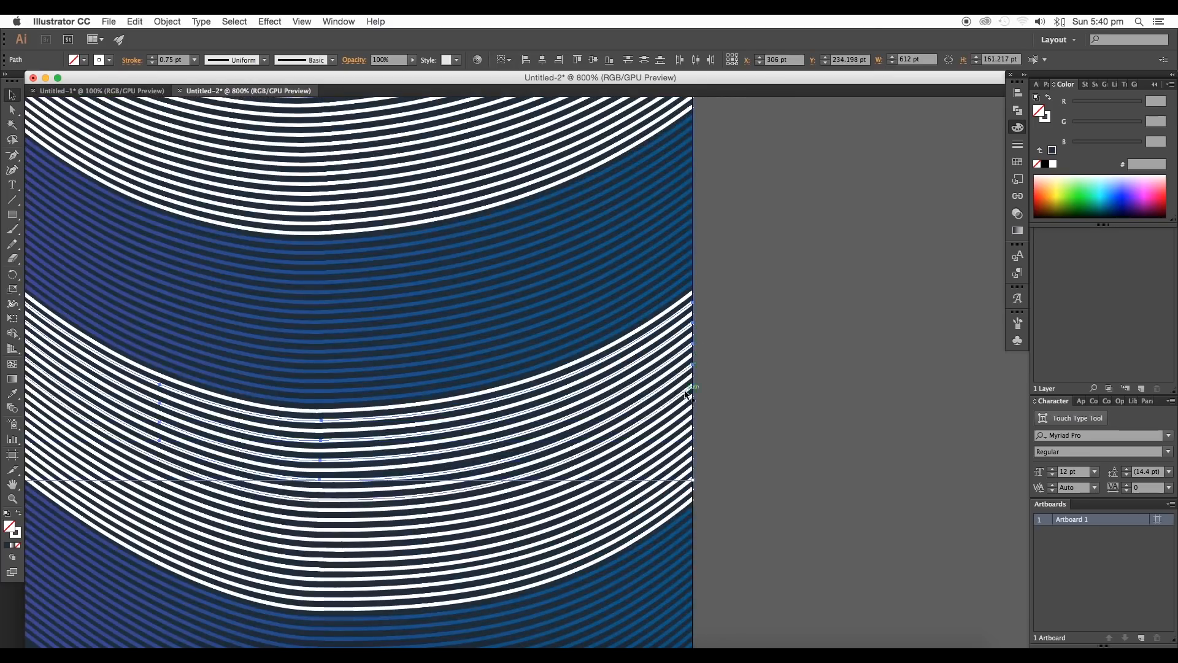
pyautogui.keyDown('shift'); pyautogui.click(694, 407); pyautogui.keyUp('shift')
pyautogui.keyDown('shift'); pyautogui.click(694, 428); pyautogui.keyUp('shift')
pyautogui.keyDown('shift'); pyautogui.click(694, 485); pyautogui.keyUp('shift')
pyautogui.press('Delete')
# - Delete every other white line in the upper white band, including the extra line near its upper edge
pyautogui.scroll(3, 736, 392)
pyautogui.click(687, 276)
pyautogui.keyDown('shift'); pyautogui.click(688, 256); pyautogui.keyUp('shift')
pyautogui.keyDown('shift'); pyautogui.click(688, 235); pyautogui.keyUp('shift')
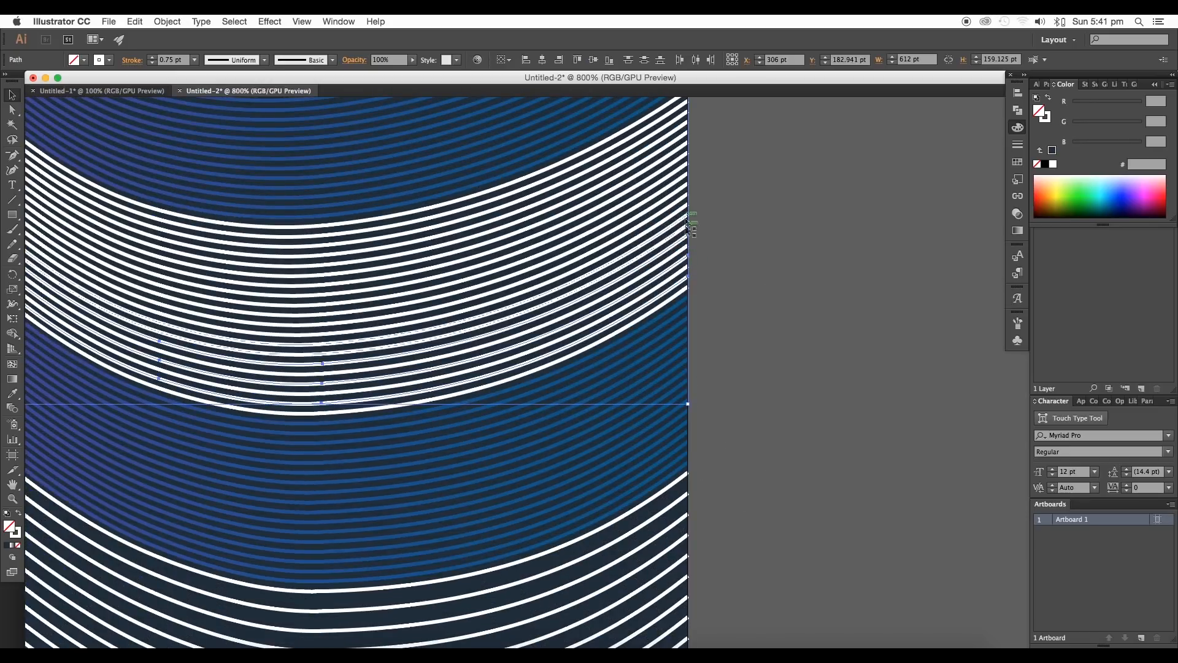
pyautogui.keyDown('shift'); pyautogui.click(687, 194); pyautogui.keyUp('shift')
pyautogui.keyDown('shift'); pyautogui.click(688, 153); pyautogui.keyUp('shift')
pyautogui.keyDown('shift'); pyautogui.click(688, 111); pyautogui.keyUp('shift')
pyautogui.press('Delete')
pyautogui.scroll(3, 730, 294)
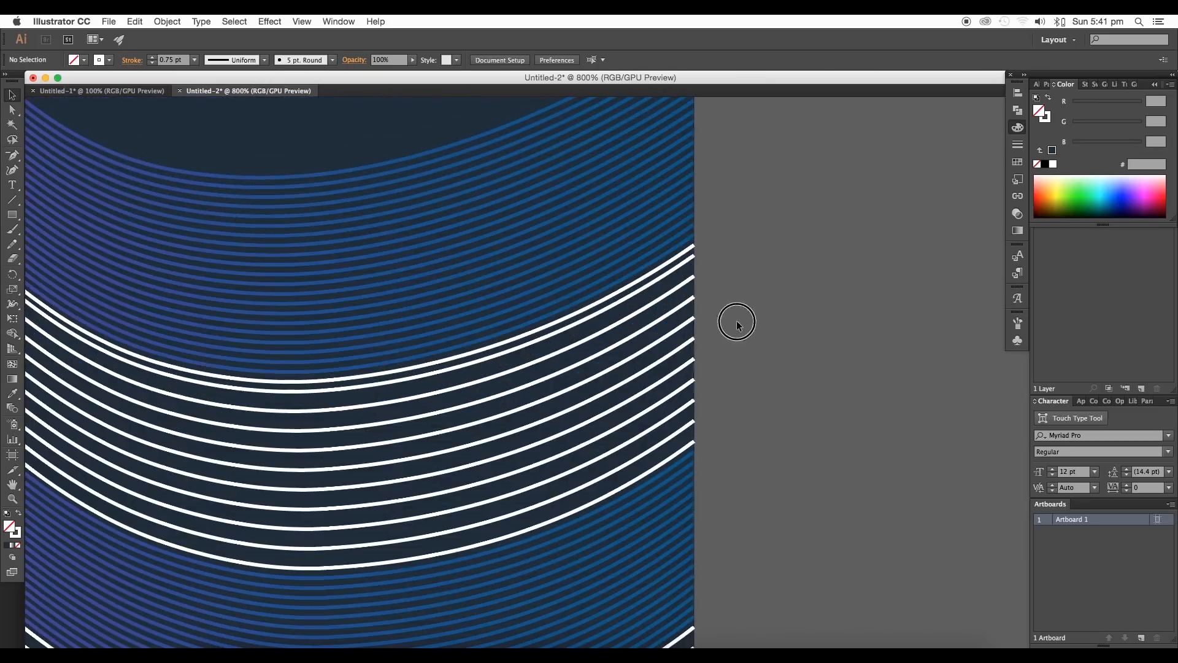
pyautogui.click(687, 248)
pyautogui.press('Delete')
# - Set the stroke weight of alternate lines in the upper white band to 2 pt
pyautogui.scroll(-1, 690, 307)
pyautogui.click(691, 378)
pyautogui.keyDown('shift'); pyautogui.click(693, 336); pyautogui.keyUp('shift')
pyautogui.keyDown('shift'); pyautogui.click(693, 295); pyautogui.keyUp('shift')
pyautogui.keyDown('shift'); pyautogui.click(693, 254); pyautogui.keyUp('shift')
pyautogui.keyDown('shift'); pyautogui.click(693, 212); pyautogui.keyUp('shift')
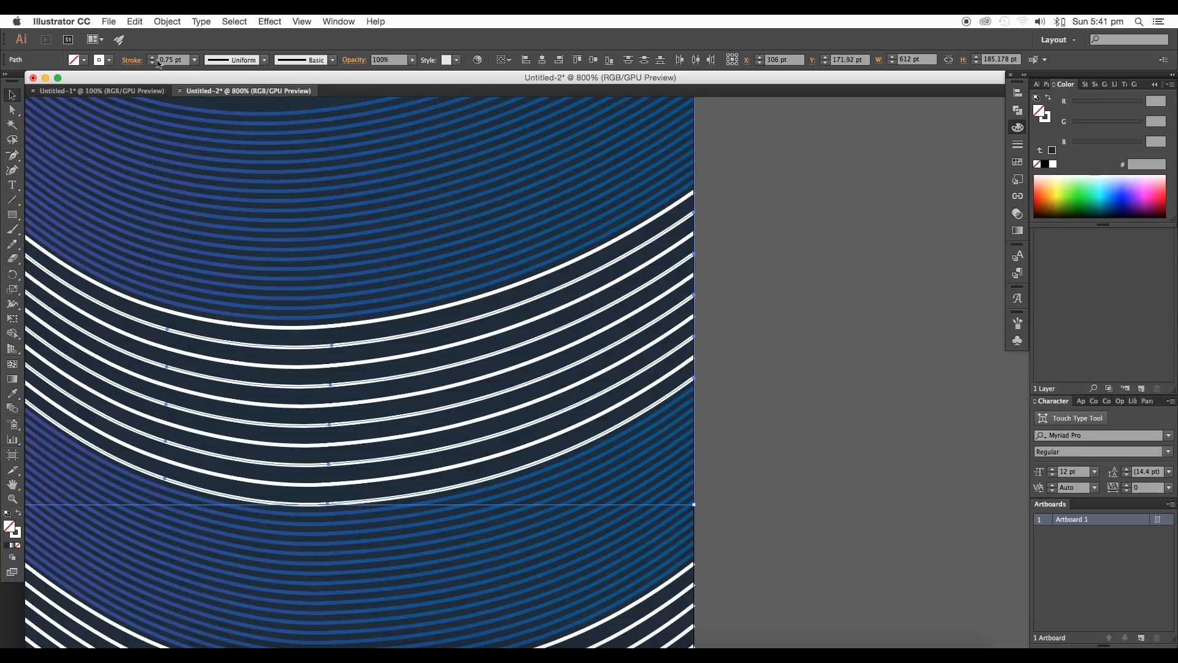
pyautogui.click(169, 61)
pyautogui.scroll(4, 169, 60)
pyautogui.scroll(-5, 169, 60)
pyautogui.scroll(2, 169, 60)
pyautogui.scroll(-3, 453, 319)
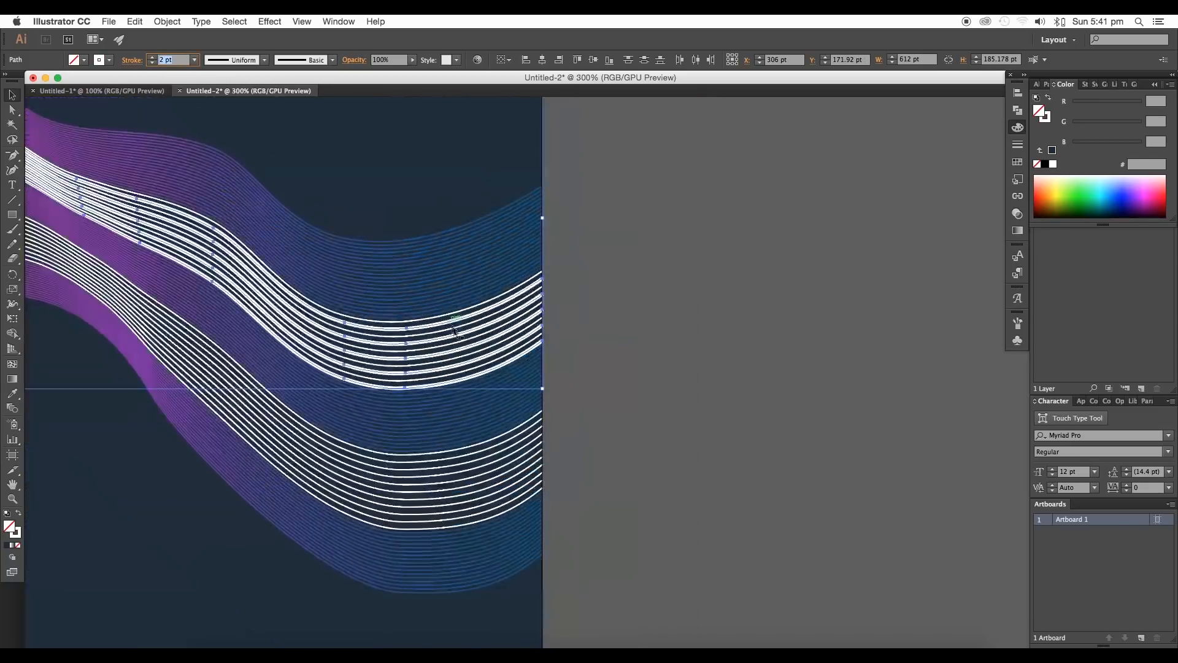
pyautogui.click(580, 333)
# - Set the stroke weight of alternate lines in the lower white band to 2 pt
pyautogui.scroll(-3, 589, 307)
pyautogui.scroll(3, 597, 332)
pyautogui.click(572, 475)
pyautogui.keyDown('shift'); pyautogui.click(572, 433); pyautogui.keyUp('shift')
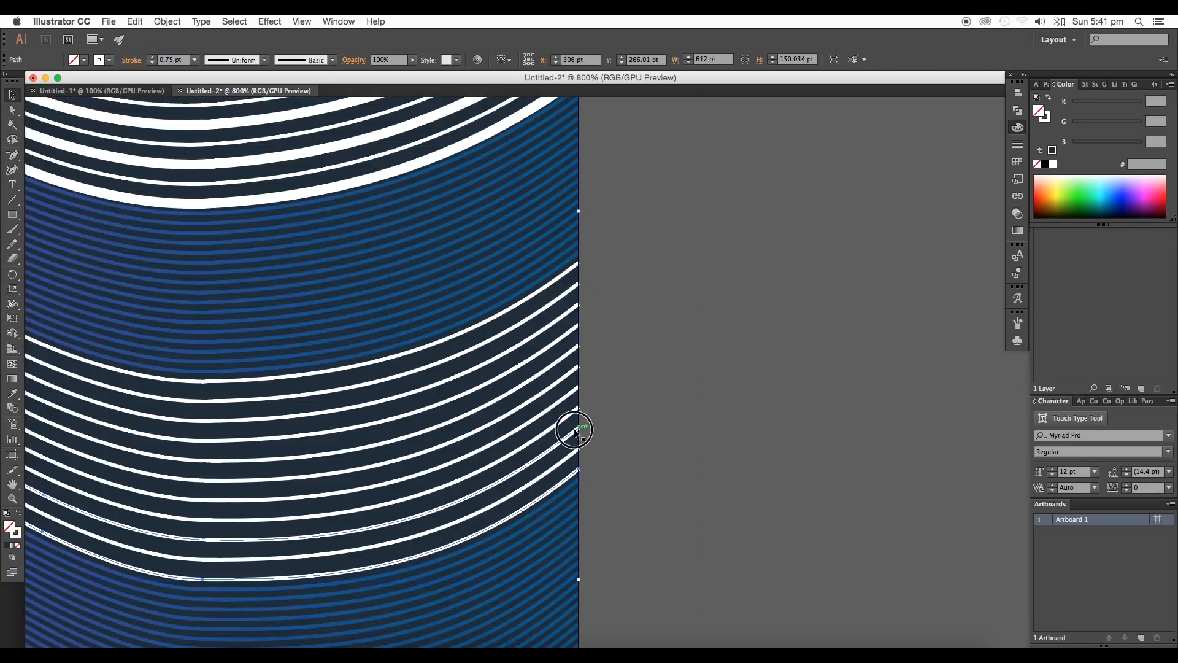
pyautogui.keyDown('shift'); pyautogui.click(572, 391); pyautogui.keyUp('shift')
pyautogui.keyDown('shift'); pyautogui.click(572, 350); pyautogui.keyUp('shift')
pyautogui.keyDown('shift'); pyautogui.click(572, 308); pyautogui.keyUp('shift')
pyautogui.keyDown('shift'); pyautogui.click(565, 274); pyautogui.keyUp('shift')
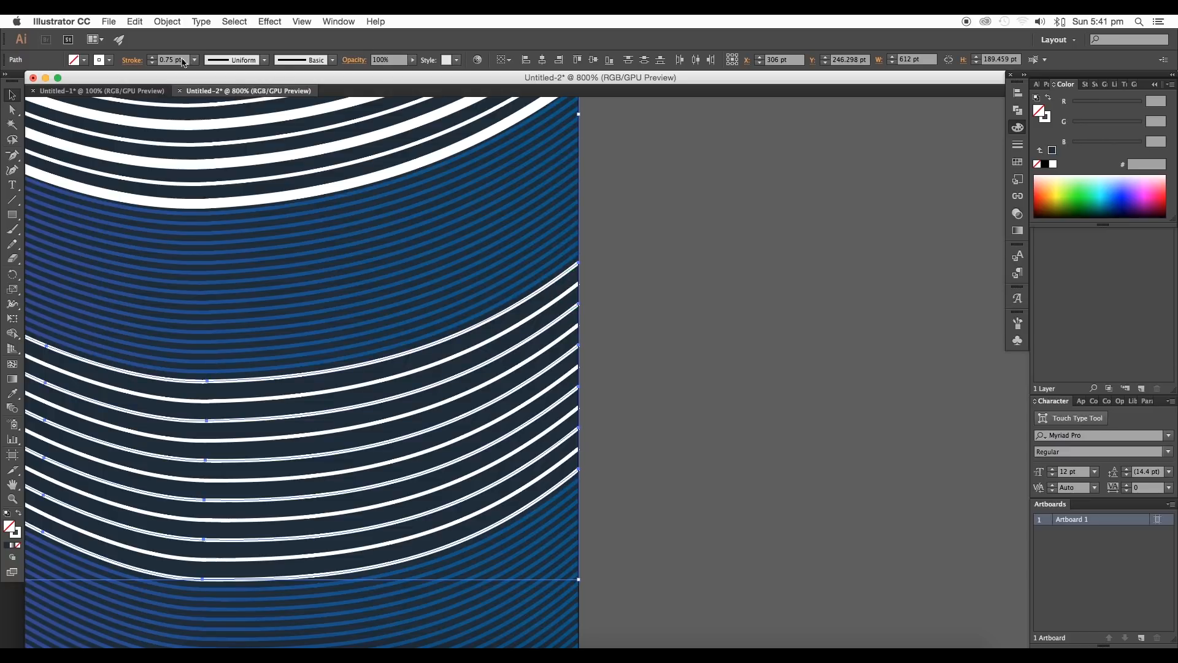
pyautogui.scroll(2, 182, 62)
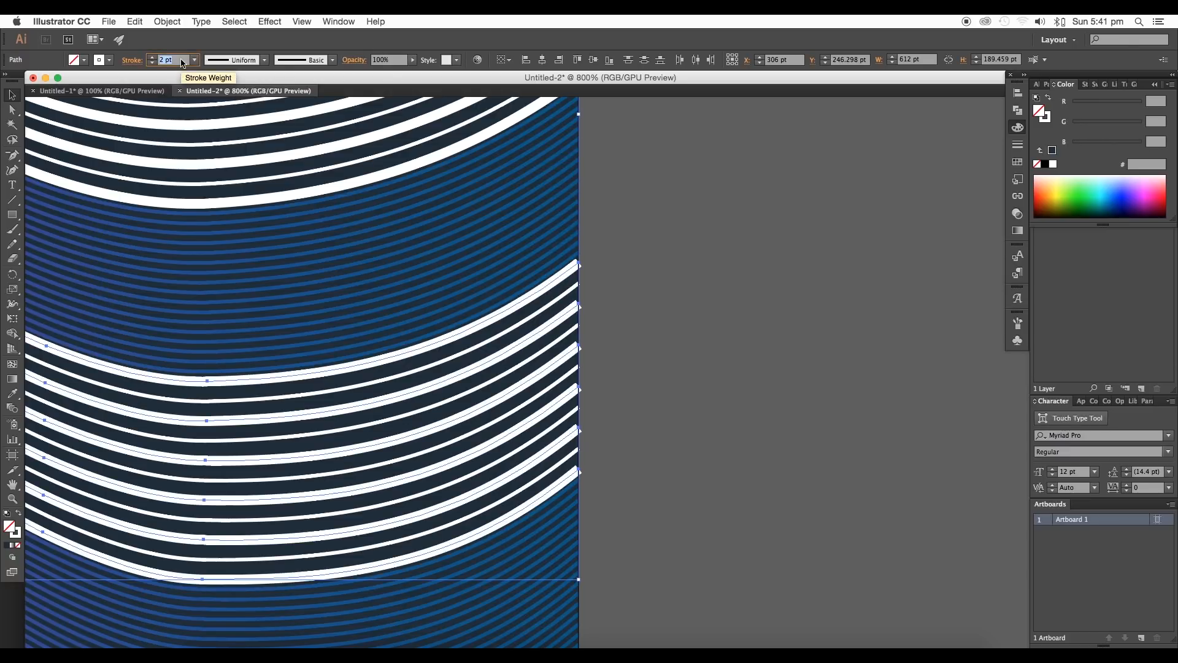
pyautogui.click(614, 297)
# - Select the 2 pt lines in both white bands and apply a linear gradient to their strokes
pyautogui.scroll(-2, 632, 378)
pyautogui.moveTo(641, 392); pyautogui.dragTo(811, 412)
pyautogui.scroll(-1, 716, 421)
pyautogui.click(707, 216)
pyautogui.keyDown('shift'); pyautogui.click(707, 247); pyautogui.keyUp('shift')
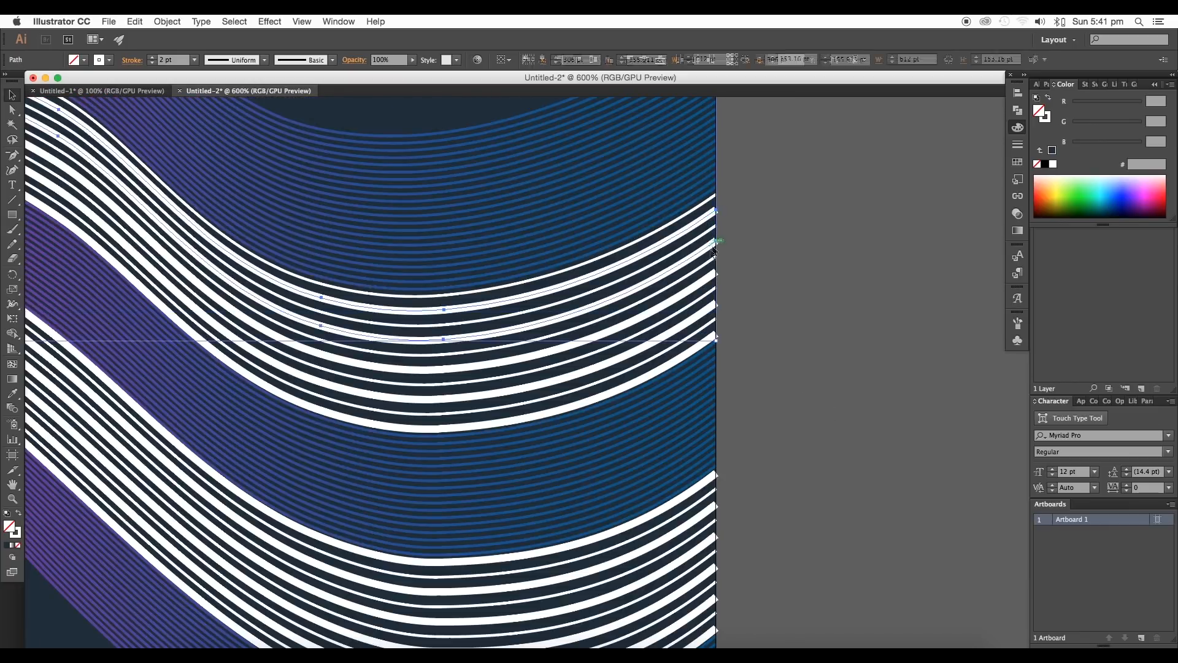
pyautogui.keyDown('shift'); pyautogui.click(707, 279); pyautogui.keyUp('shift')
pyautogui.keyDown('shift'); pyautogui.click(707, 310); pyautogui.keyUp('shift')
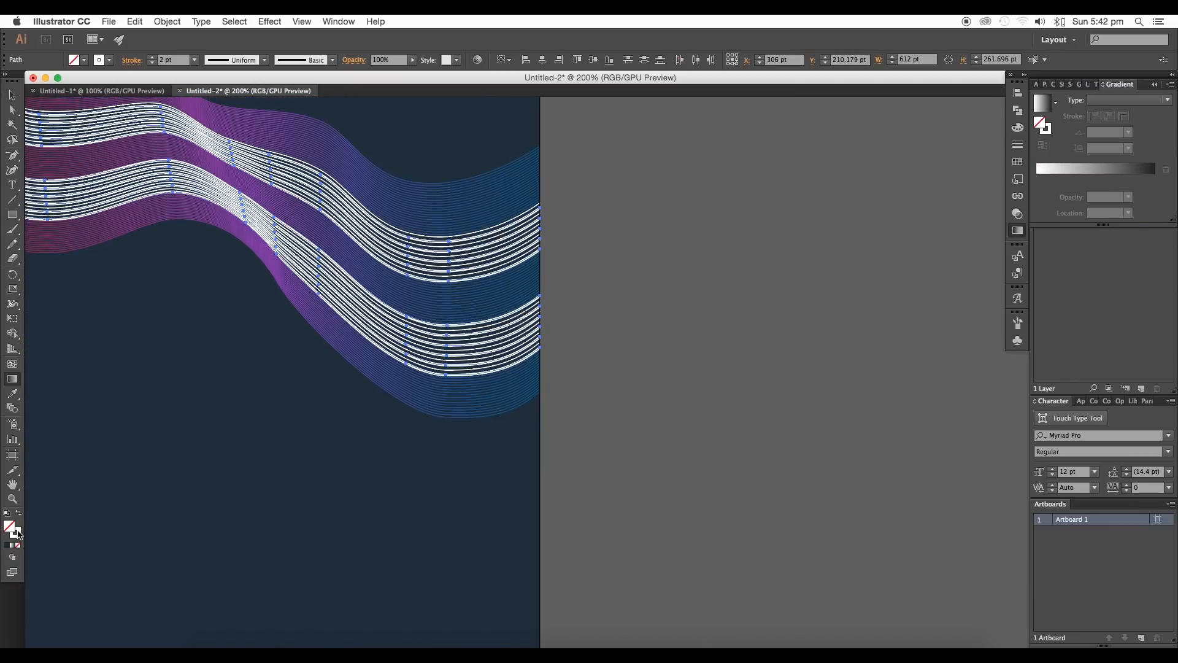
pyautogui.click(17, 533)
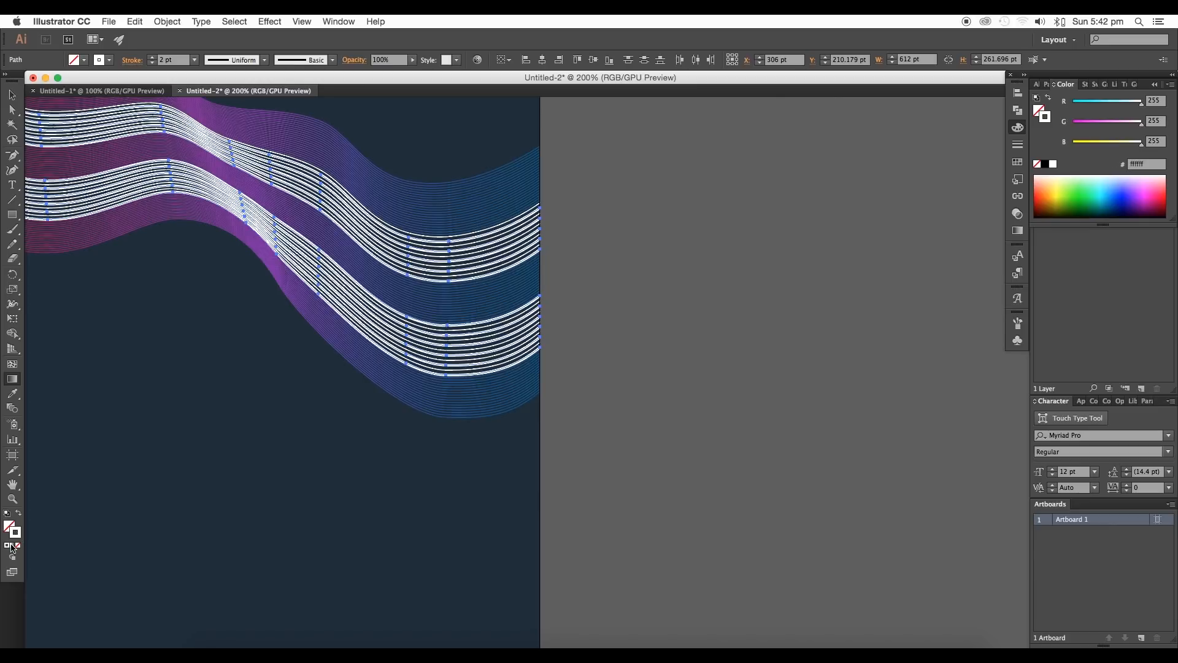
pyautogui.click(12, 546)
pyautogui.scroll(4, 502, 206)
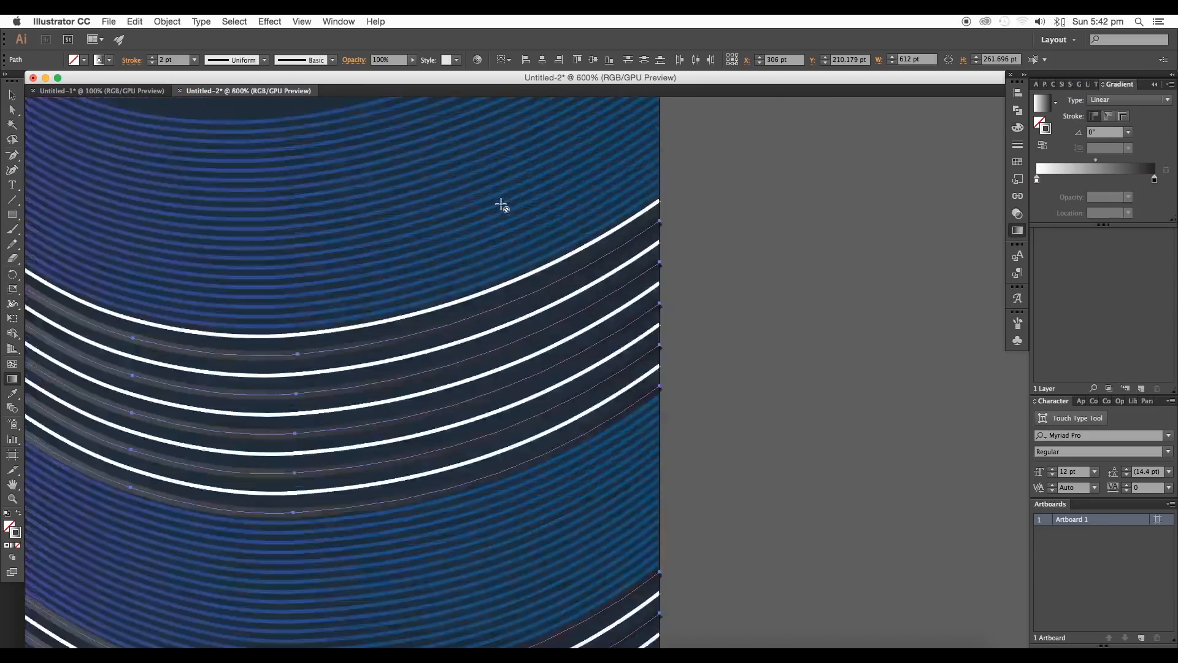
# - Change the gradient's black end stop to pale blue #cfe5ff
pyautogui.doubleClick(1154, 180)
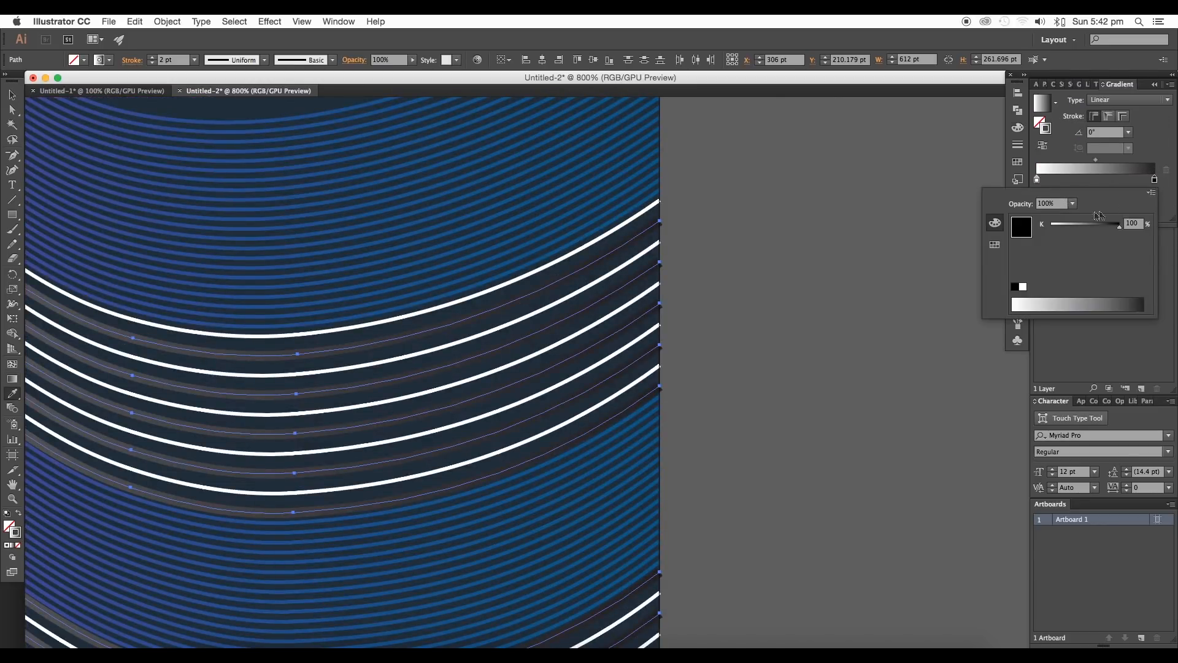
pyautogui.click(995, 245)
pyautogui.click(1050, 237)
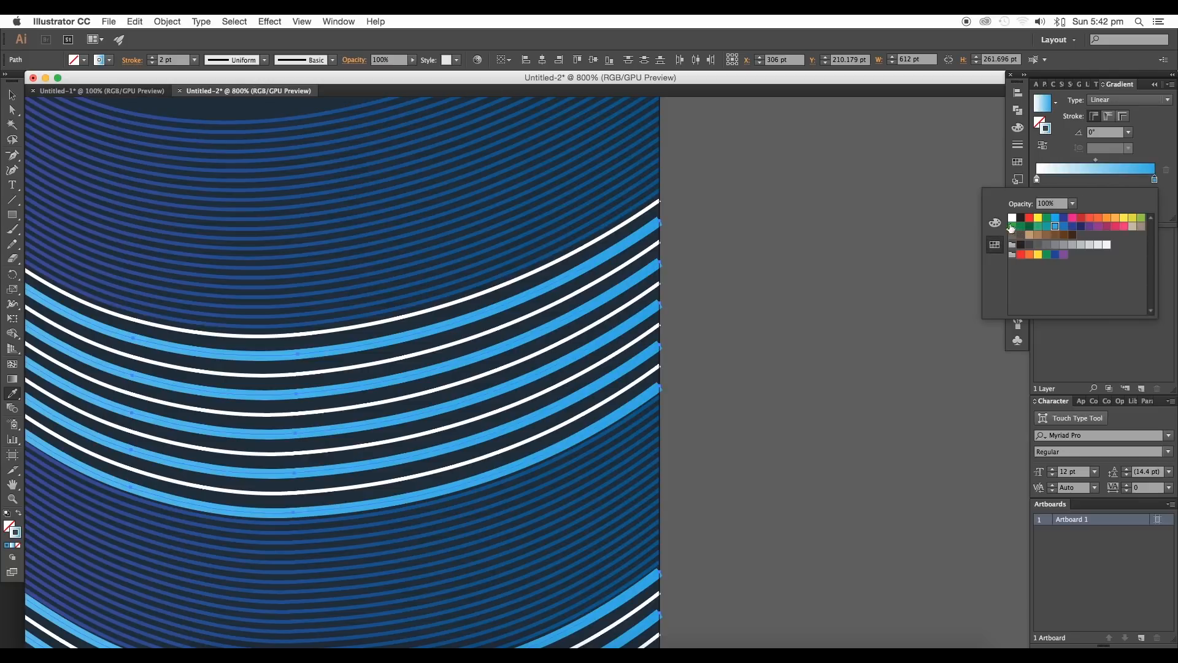
pyautogui.click(995, 223)
pyautogui.moveTo(1061, 226); pyautogui.dragTo(1110, 228)
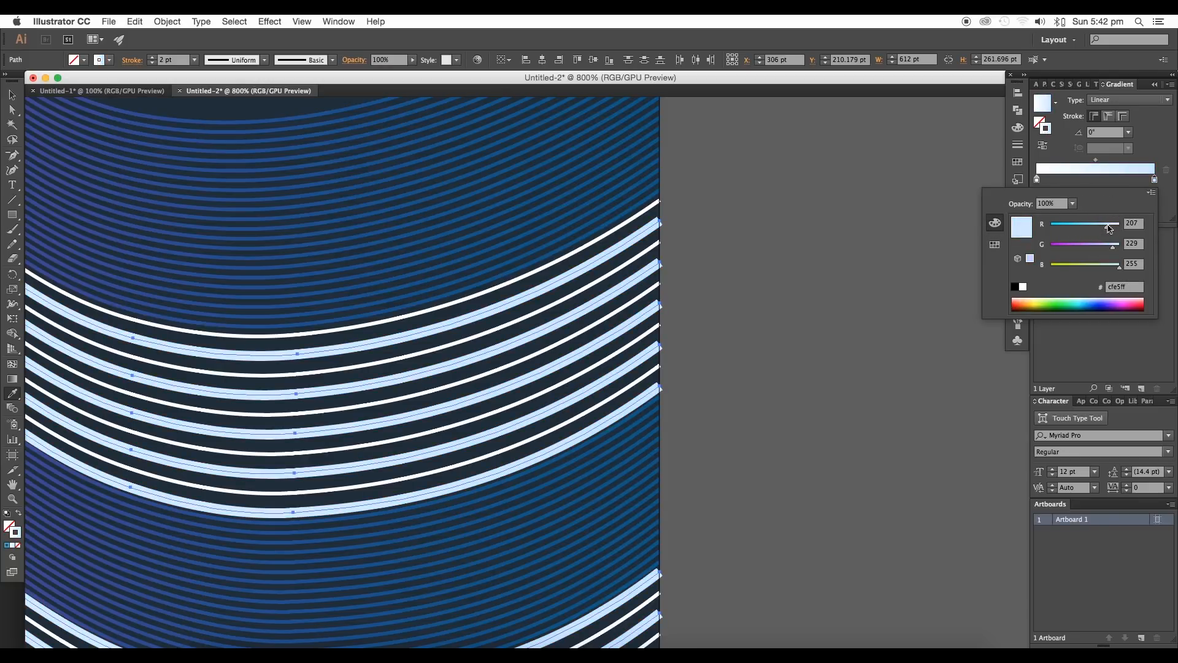
# - Add a gradient stop at 61.67% and color it muted purple with hue 280, saturation 21.79% and brightness 70.2%
pyautogui.click(1114, 178)
pyautogui.click(1109, 179)
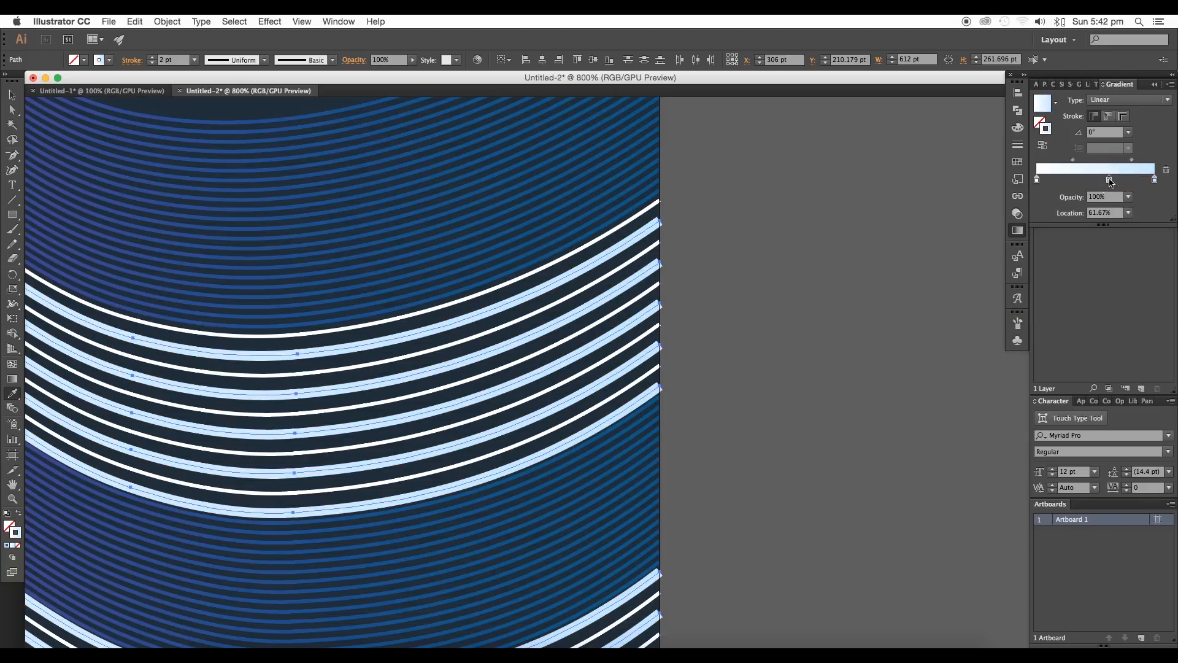
pyautogui.doubleClick(1110, 180)
pyautogui.click(995, 241)
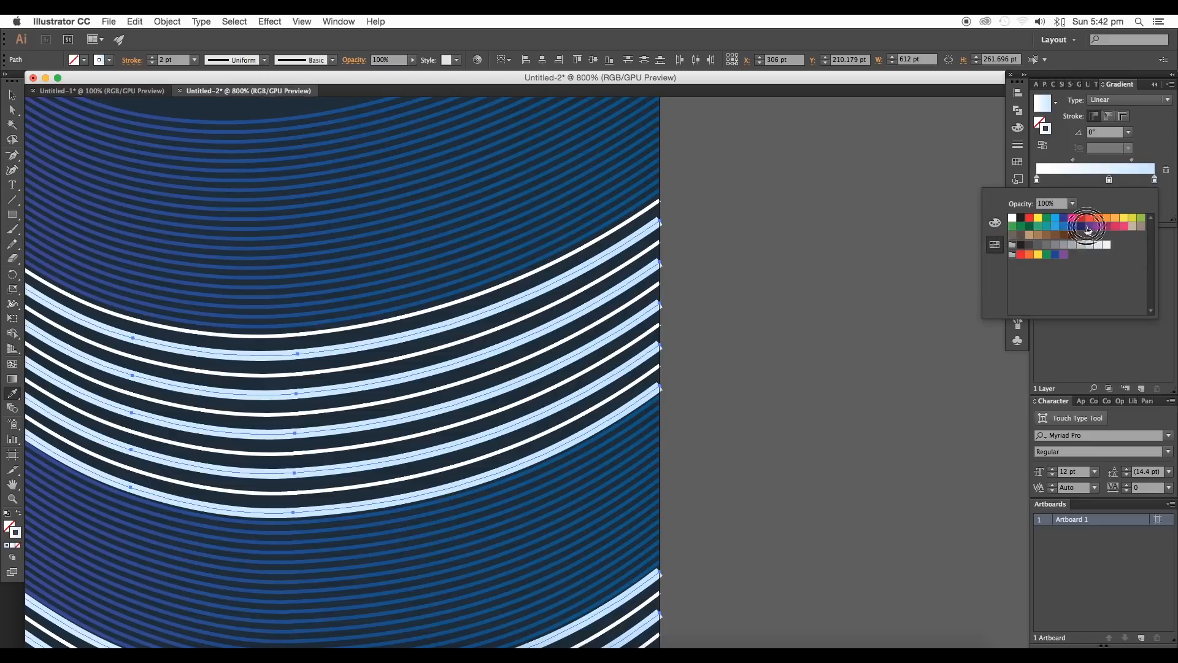
pyautogui.click(1088, 228)
pyautogui.click(995, 222)
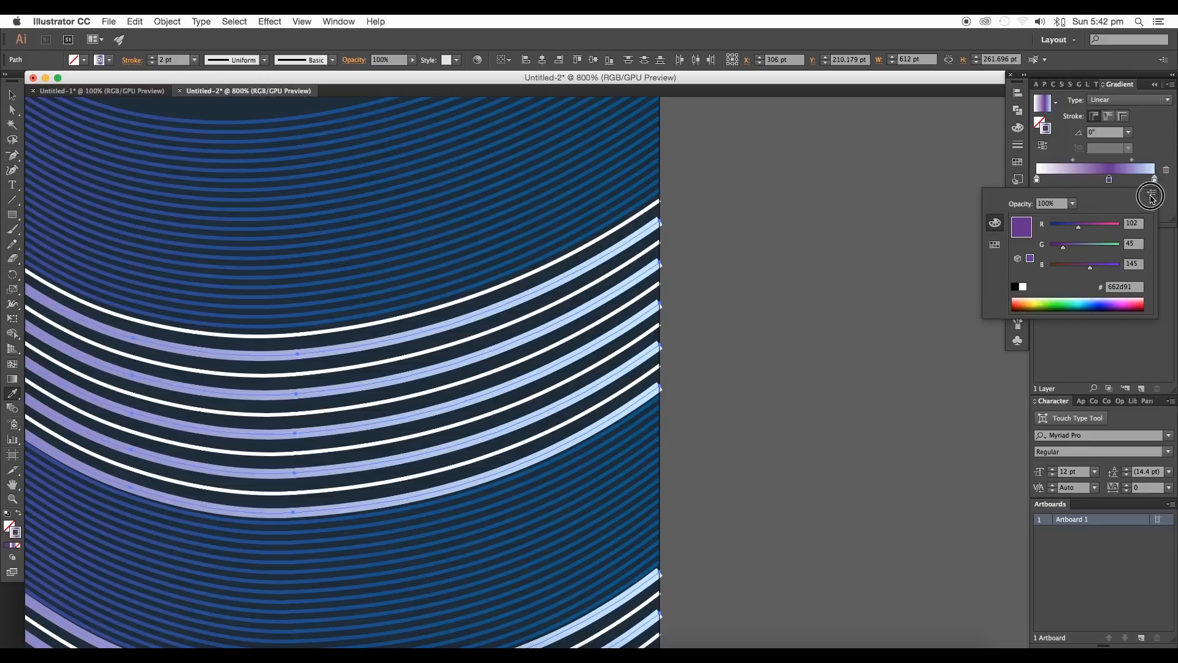
pyautogui.click(1152, 195)
pyautogui.click(1131, 227)
pyautogui.click(1074, 245)
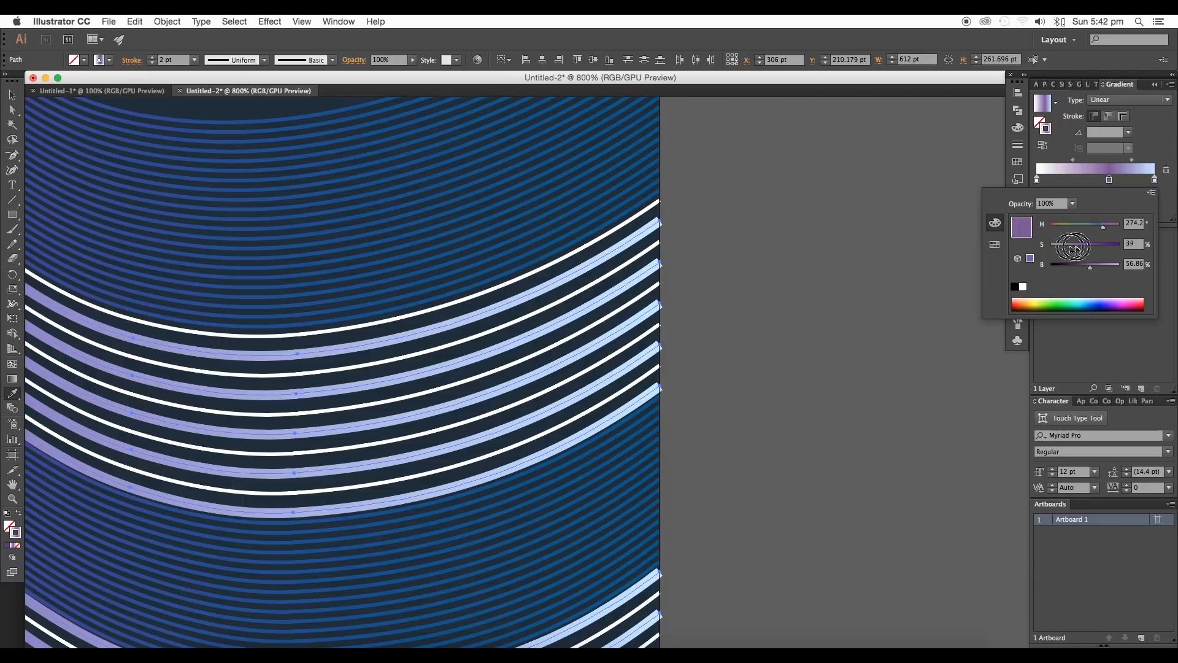
pyautogui.click(1099, 267)
pyautogui.moveTo(1075, 249); pyautogui.dragTo(1066, 250)
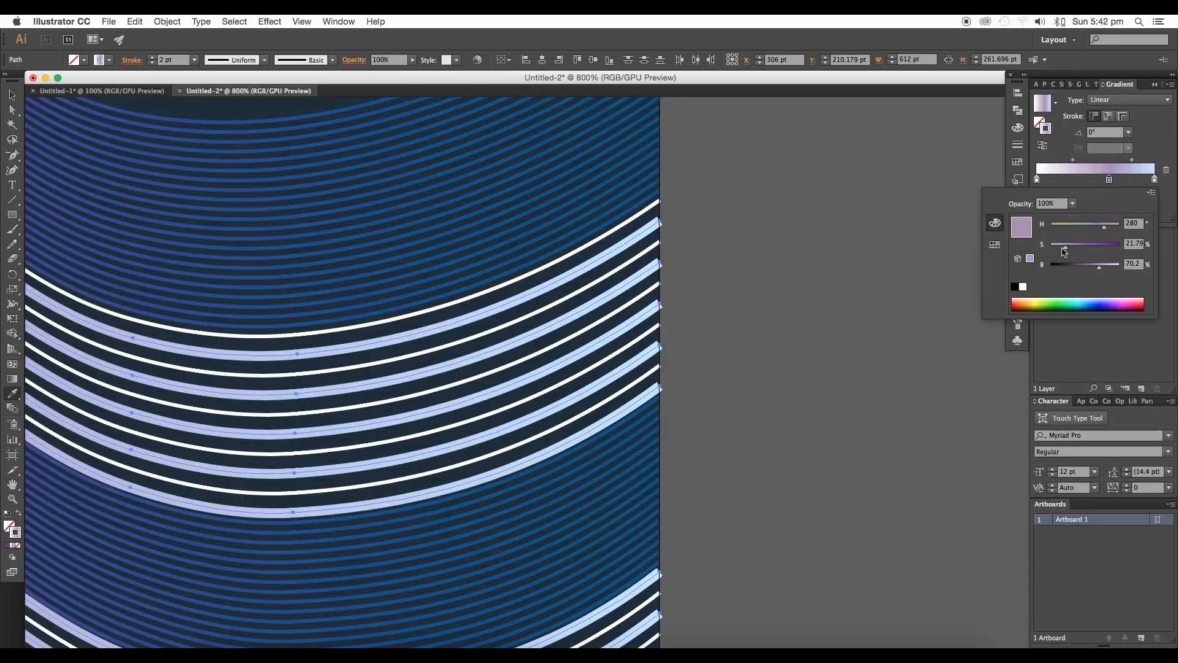
pyautogui.click(1065, 182)
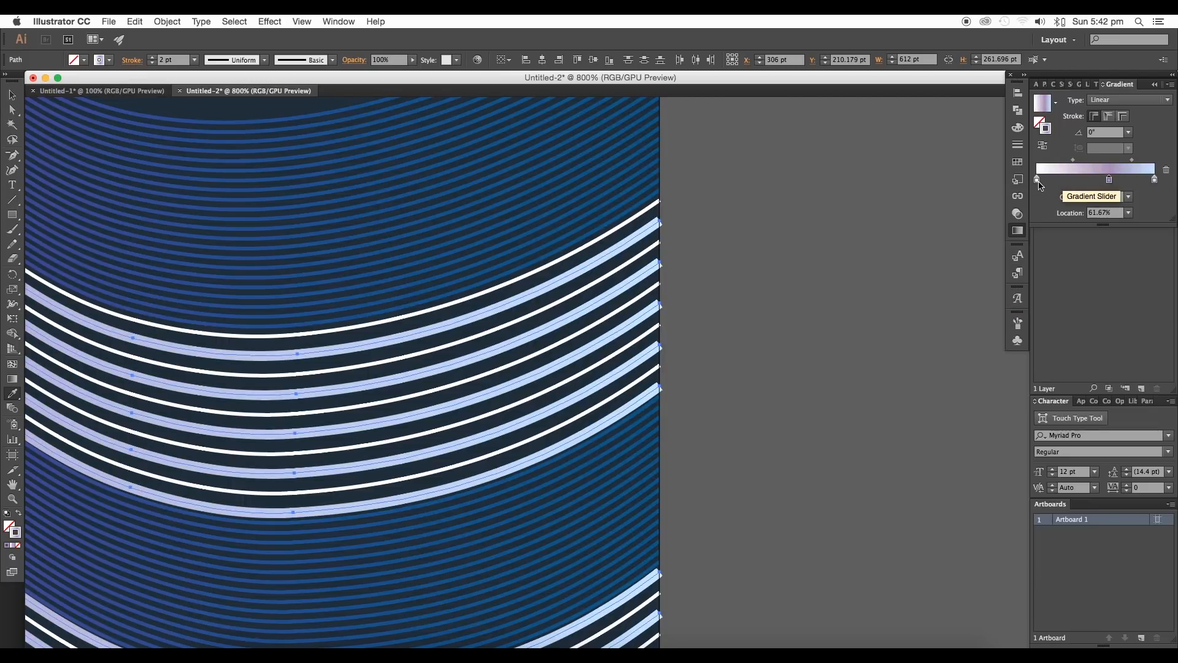
# - Color the gradient's white start stop red and lower its saturation to 29.11% in HSB mode
pyautogui.doubleClick(1037, 181)
pyautogui.click(992, 244)
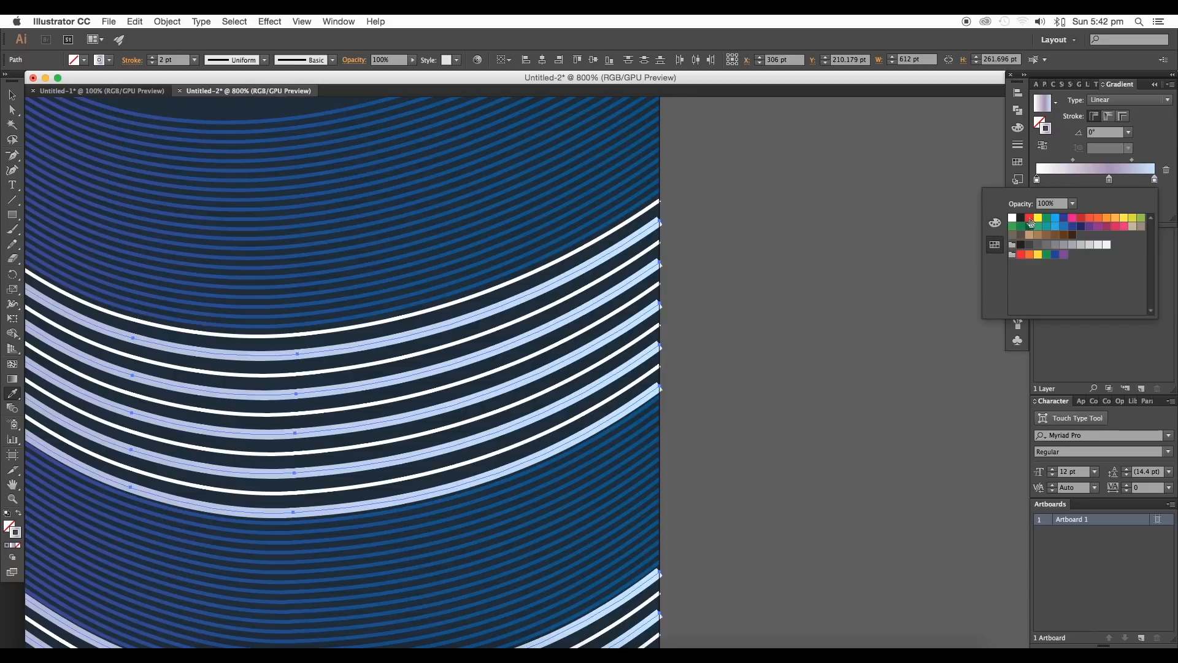
pyautogui.click(1030, 220)
pyautogui.click(995, 223)
pyautogui.click(1152, 192)
pyautogui.click(1106, 236)
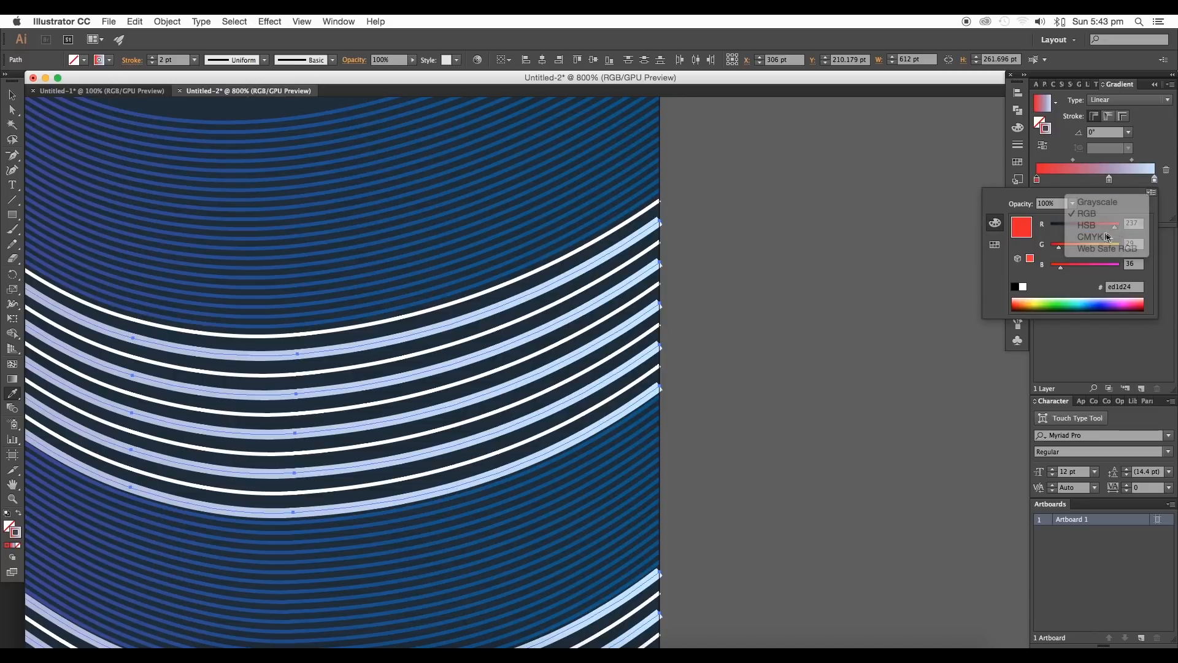
pyautogui.moveTo(1109, 245); pyautogui.dragTo(1072, 246)
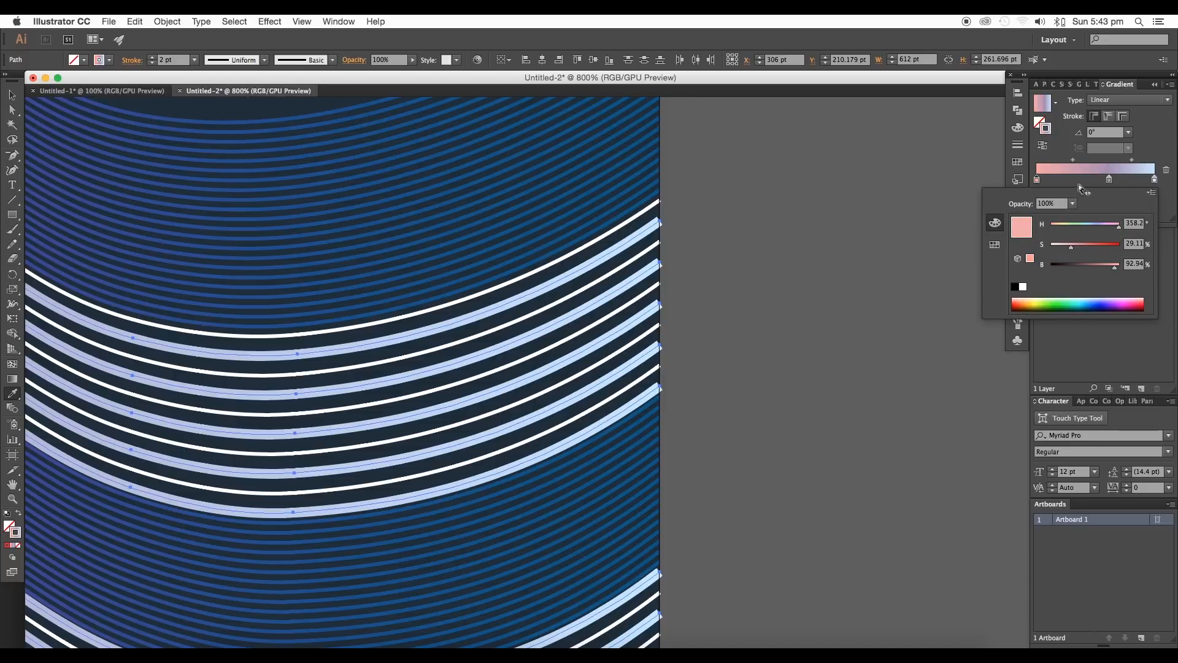
# - Add a gradient stop at 33.93% in dark red and soften its saturation in HSB mode
pyautogui.click(1079, 184)
pyautogui.doubleClick(1078, 183)
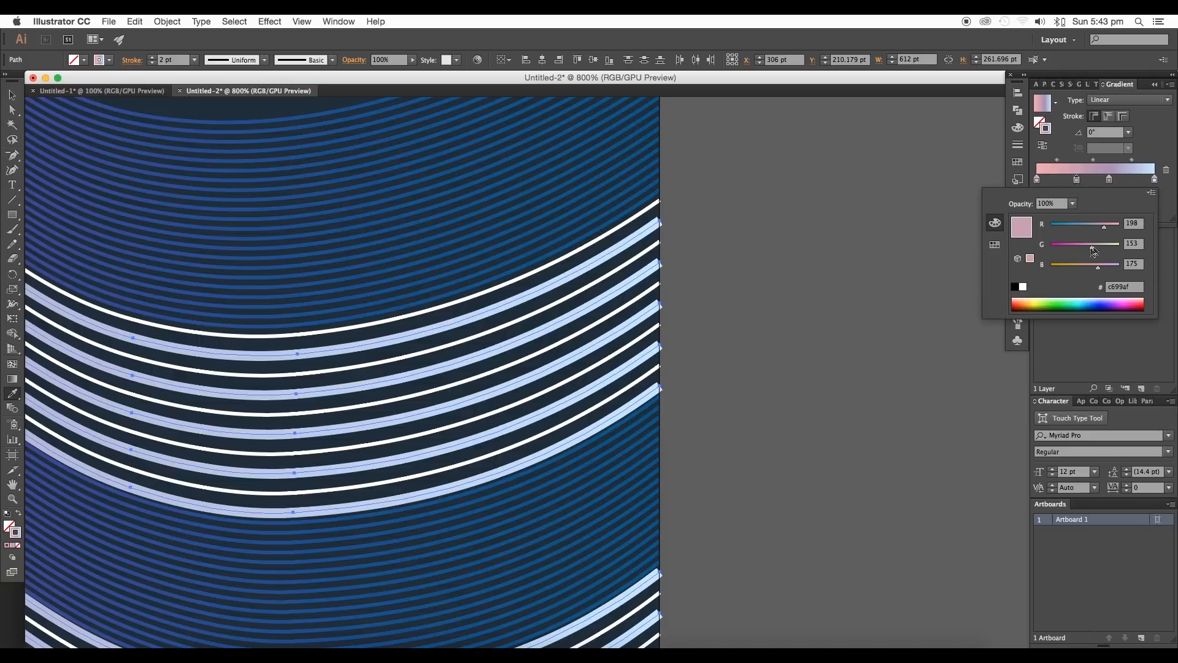
pyautogui.click(1005, 246)
pyautogui.click(1083, 221)
pyautogui.click(995, 223)
pyautogui.click(1152, 192)
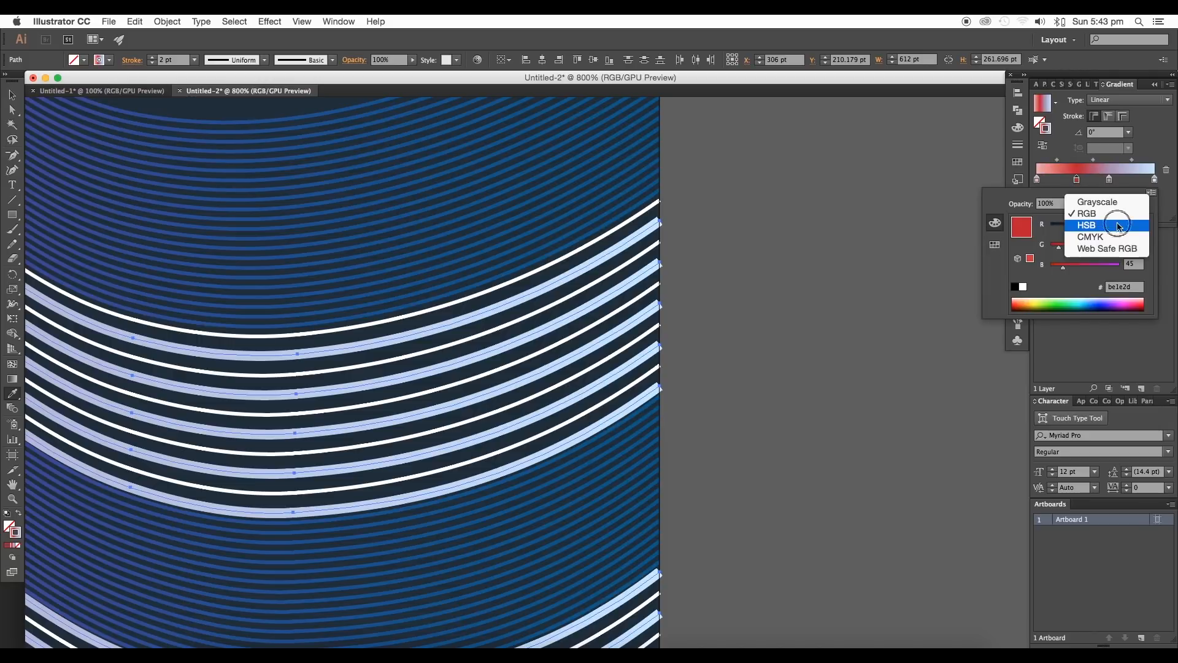
pyautogui.click(1109, 230)
pyautogui.click(780, 248)
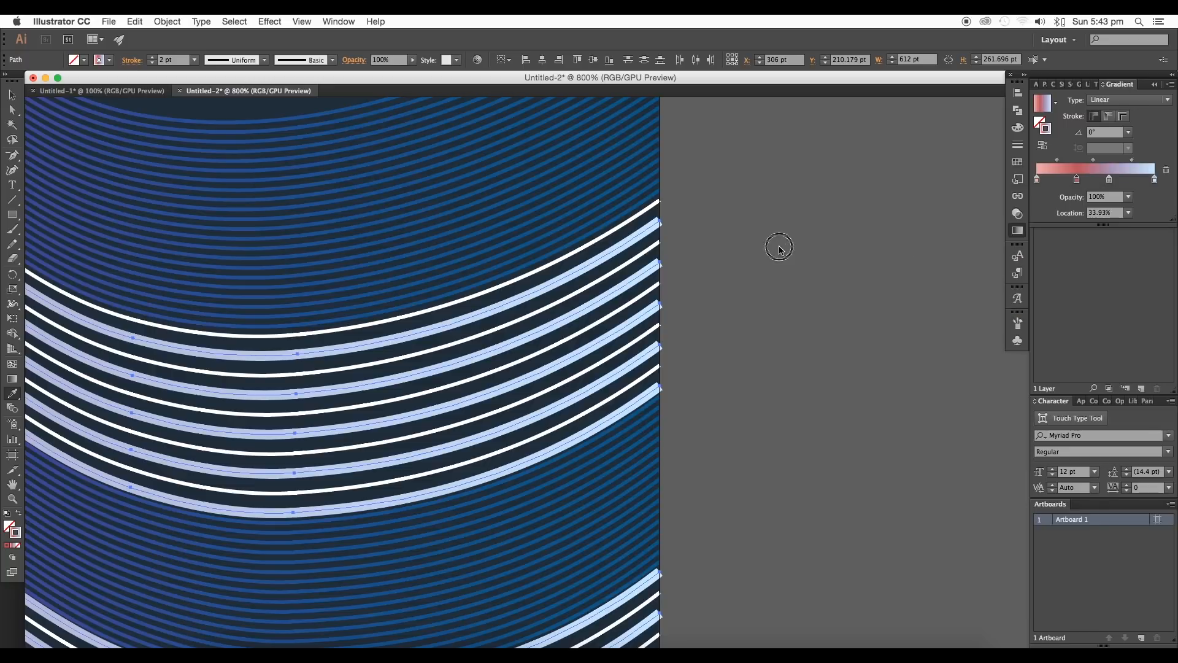
# - Shift the gradient's pale blue end stop toward lavender by raising its red value to 236
pyautogui.scroll(-4, 727, 337)
pyautogui.moveTo(364, 276); pyautogui.dragTo(213, 160)
pyautogui.scroll(1, 659, 281)
pyautogui.doubleClick(1155, 179)
pyautogui.moveTo(1106, 228); pyautogui.dragTo(1115, 229)
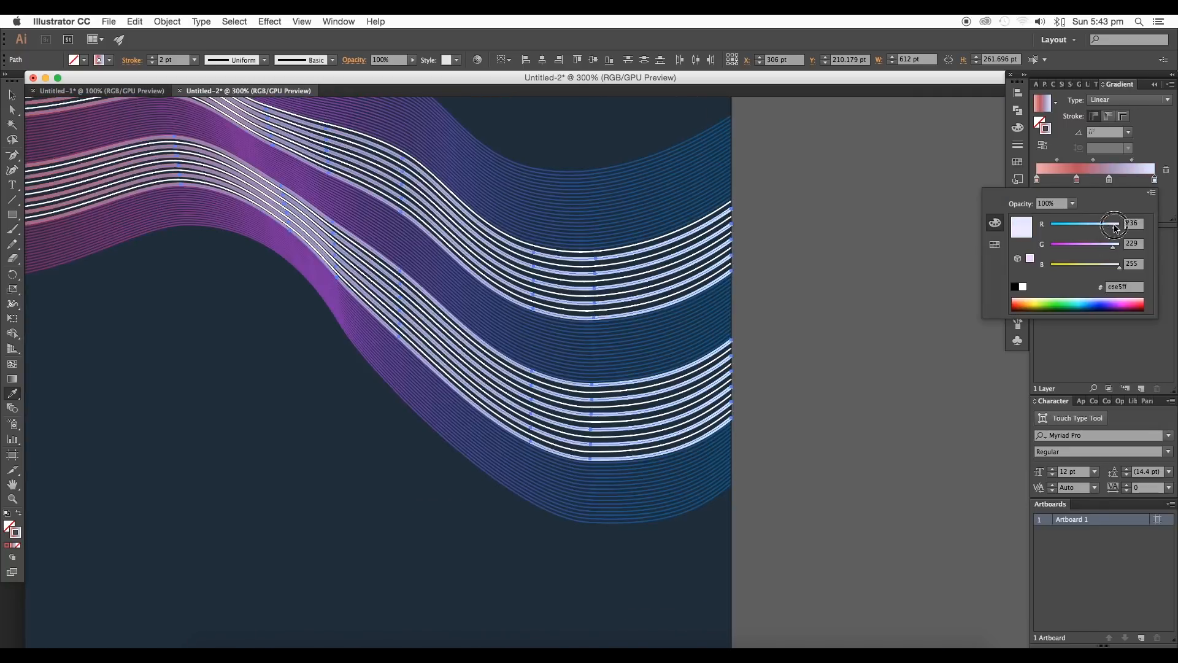
# - Move the gradient's purple stop to 66.98%, adjust its color toward pink, and deselect the lines
pyautogui.moveTo(1109, 180); pyautogui.dragTo(1115, 179)
pyautogui.doubleClick(1116, 179)
pyautogui.moveTo(1095, 248); pyautogui.dragTo(1090, 248)
pyautogui.moveTo(1097, 227); pyautogui.dragTo(1100, 250)
pyautogui.click(210, 194)
pyautogui.press('v')
pyautogui.click(757, 257)
# - Select the thin white lines in both bands and copy the stroke gradient of a neighboring thin blue line onto them with the Eyedropper
pyautogui.scroll(3, 699, 213)
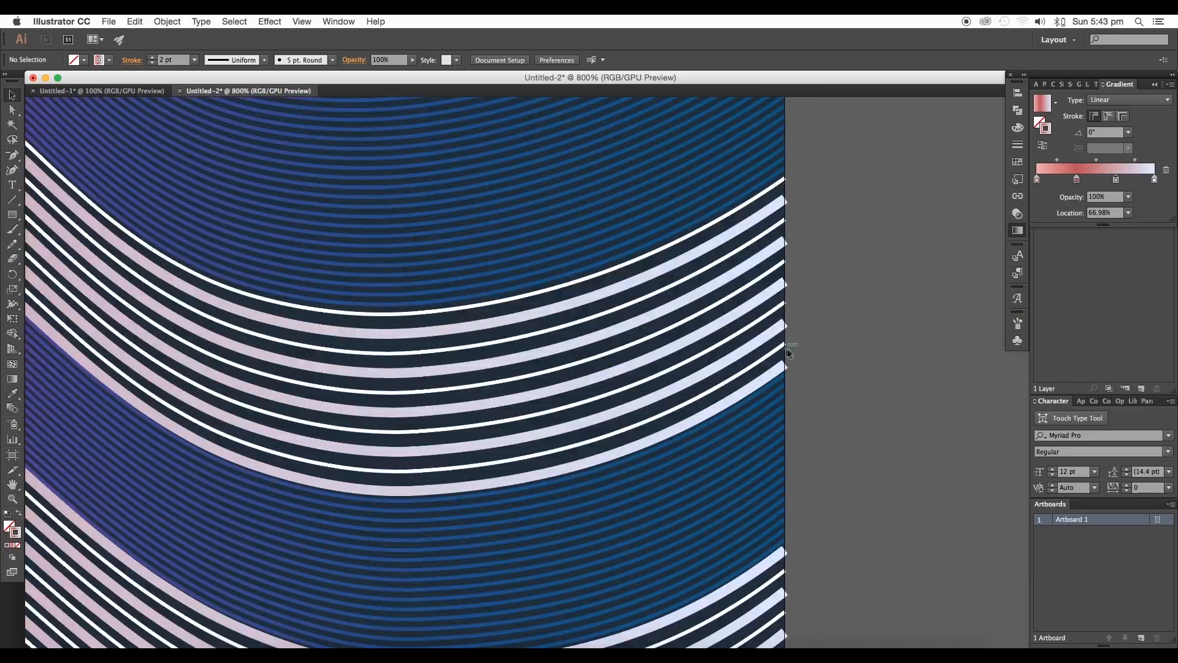
pyautogui.click(779, 345)
pyautogui.keyDown('shift'); pyautogui.click(778, 305); pyautogui.keyUp('shift')
pyautogui.keyDown('shift'); pyautogui.click(775, 269); pyautogui.keyUp('shift')
pyautogui.keyDown('shift'); pyautogui.click(774, 227); pyautogui.keyUp('shift')
pyautogui.keyDown('shift'); pyautogui.click(773, 186); pyautogui.keyUp('shift')
pyautogui.scroll(-5, 850, 281)
pyautogui.keyDown('shift'); pyautogui.click(777, 284); pyautogui.keyUp('shift')
pyautogui.keyDown('shift'); pyautogui.click(775, 326); pyautogui.keyUp('shift')
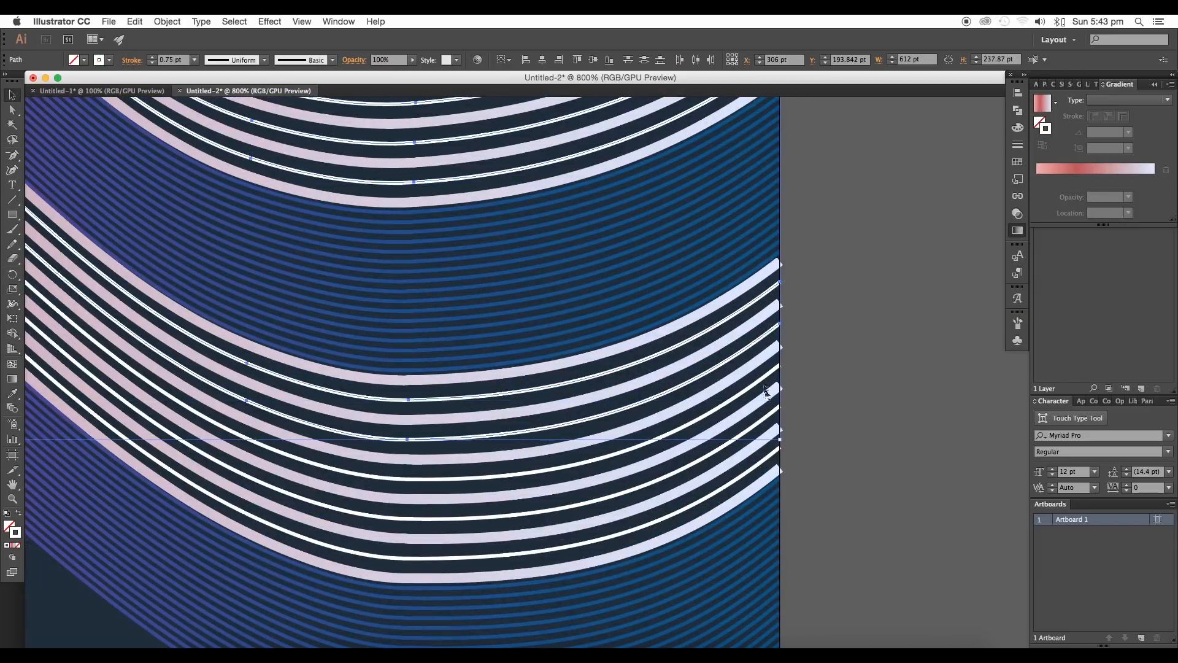
pyautogui.keyDown('shift'); pyautogui.click(776, 367); pyautogui.keyUp('shift')
pyautogui.keyDown('shift'); pyautogui.click(775, 408); pyautogui.keyUp('shift')
pyautogui.keyDown('shift'); pyautogui.click(776, 455); pyautogui.keyUp('shift')
pyautogui.press('i')
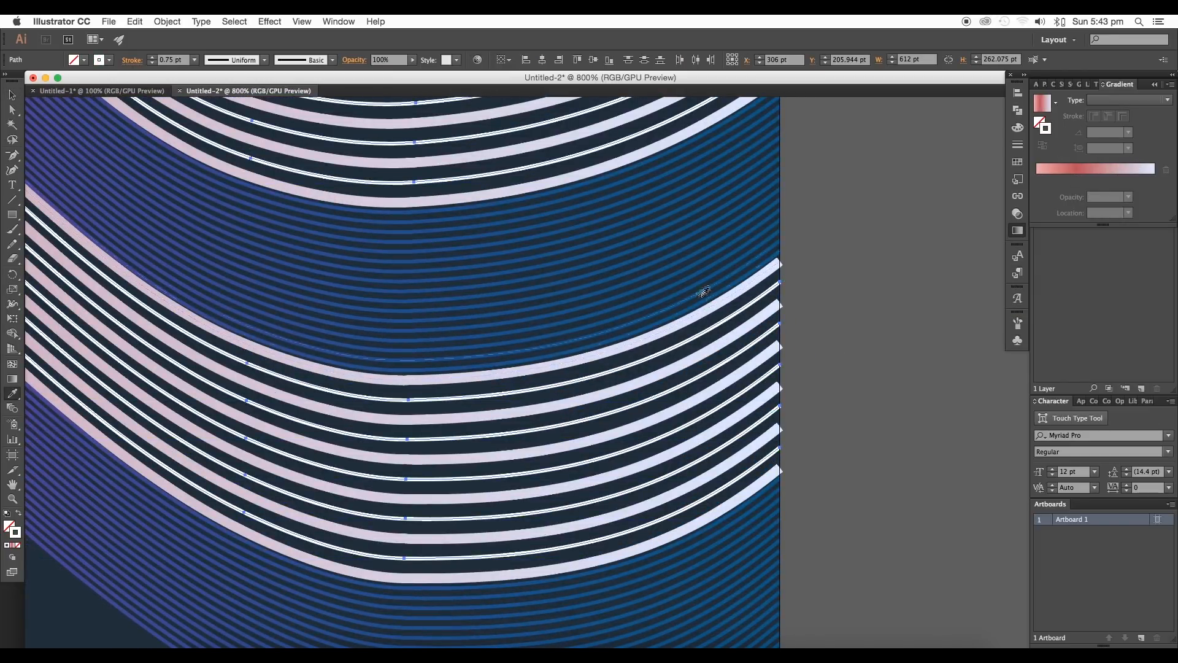
pyautogui.click(701, 293)
pyautogui.press('v')
pyautogui.scroll(-4, 494, 335)
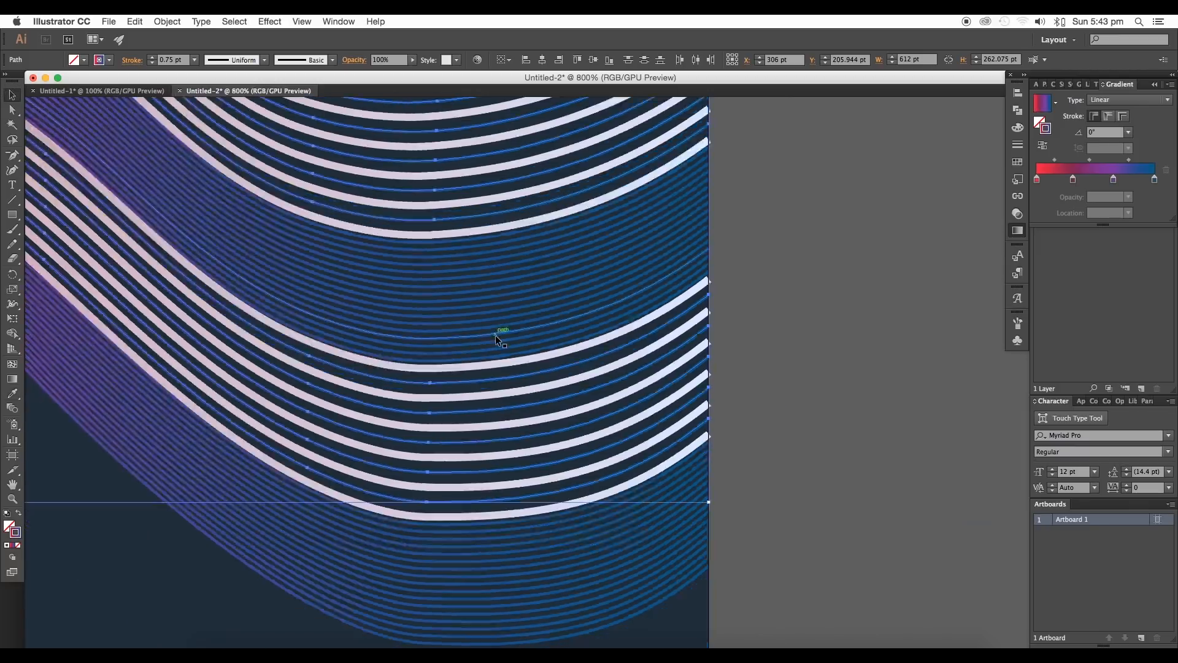
# - Rework the thick lines' gradient with a peach start stop and a tan second stop, repositioning the inner stops
pyautogui.hscroll(-5, 495, 335)
pyautogui.click(889, 393)
pyautogui.moveTo(1077, 180)
pyautogui.mouseDown()
pyautogui.moveTo(1131, 175)
pyautogui.moveTo(1077, 179)
pyautogui.mouseUp()
pyautogui.moveTo(1115, 180); pyautogui.dragTo(1082, 180)
pyautogui.doubleClick(1082, 180)
pyautogui.moveTo(1102, 228); pyautogui.dragTo(1091, 228)
pyautogui.moveTo(1074, 248); pyautogui.dragTo(1107, 244)
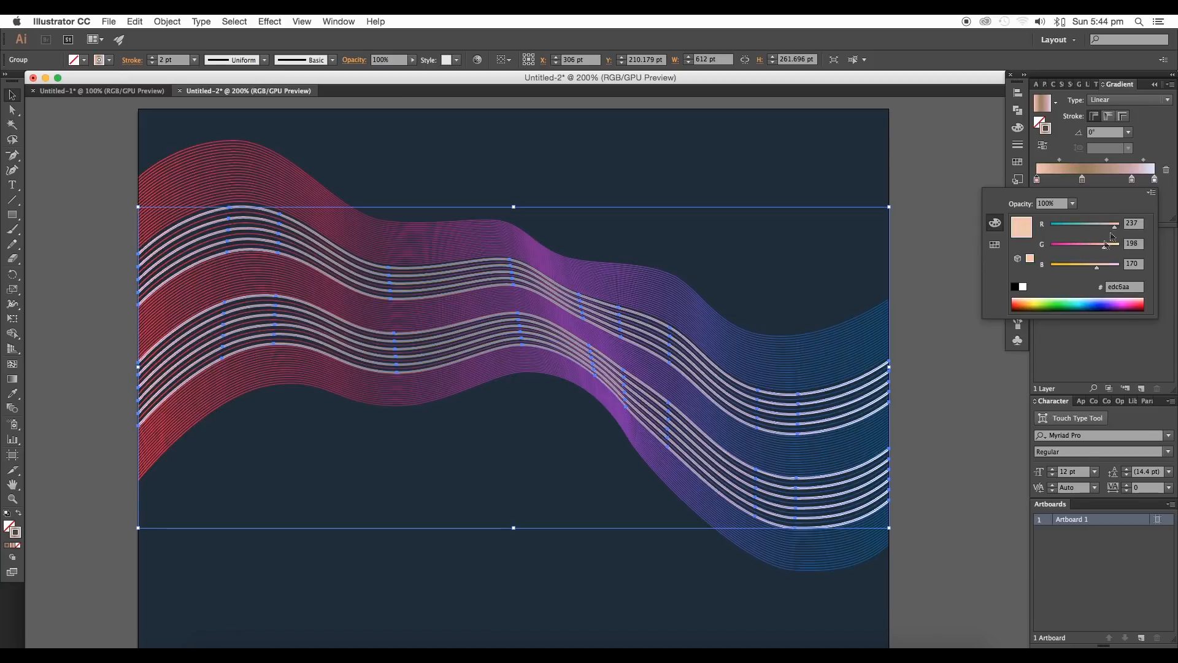
pyautogui.click(548, 490)
# - Apply a Gaussian Blur with a radius of 1.3 pixels to the thick accent lines
pyautogui.scroll(-1, 547, 489)
pyautogui.scroll(2, 805, 410)
pyautogui.moveTo(806, 410); pyautogui.dragTo(786, 318)
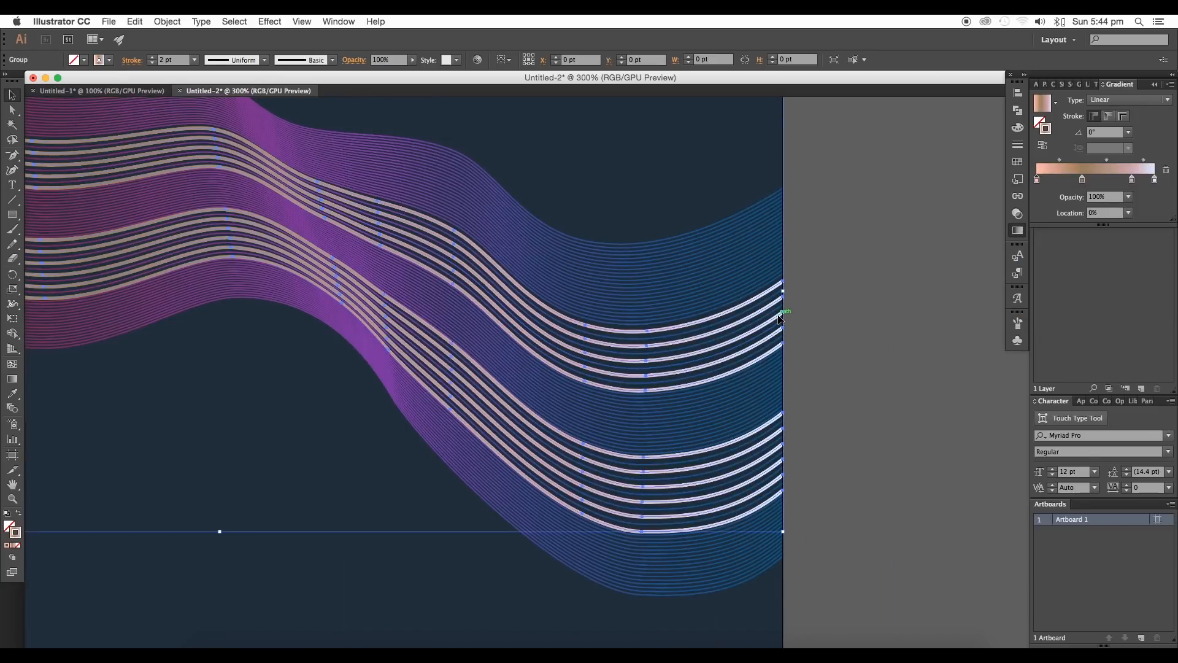
pyautogui.hscroll(-8, 510, 307)
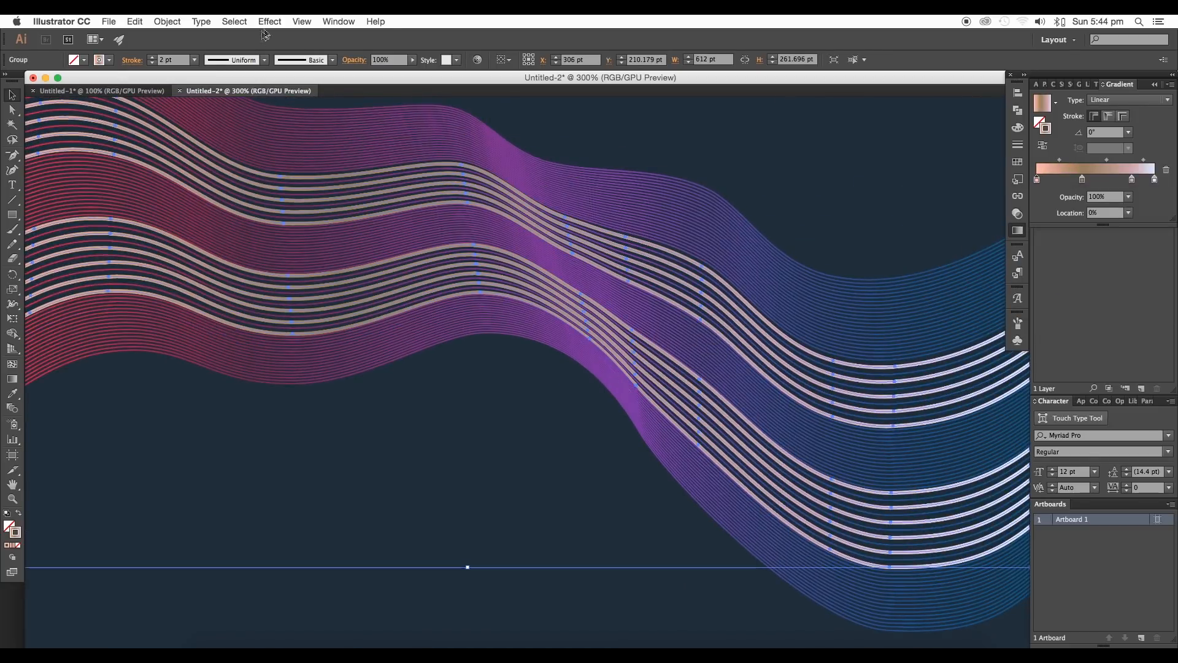
pyautogui.click(270, 21)
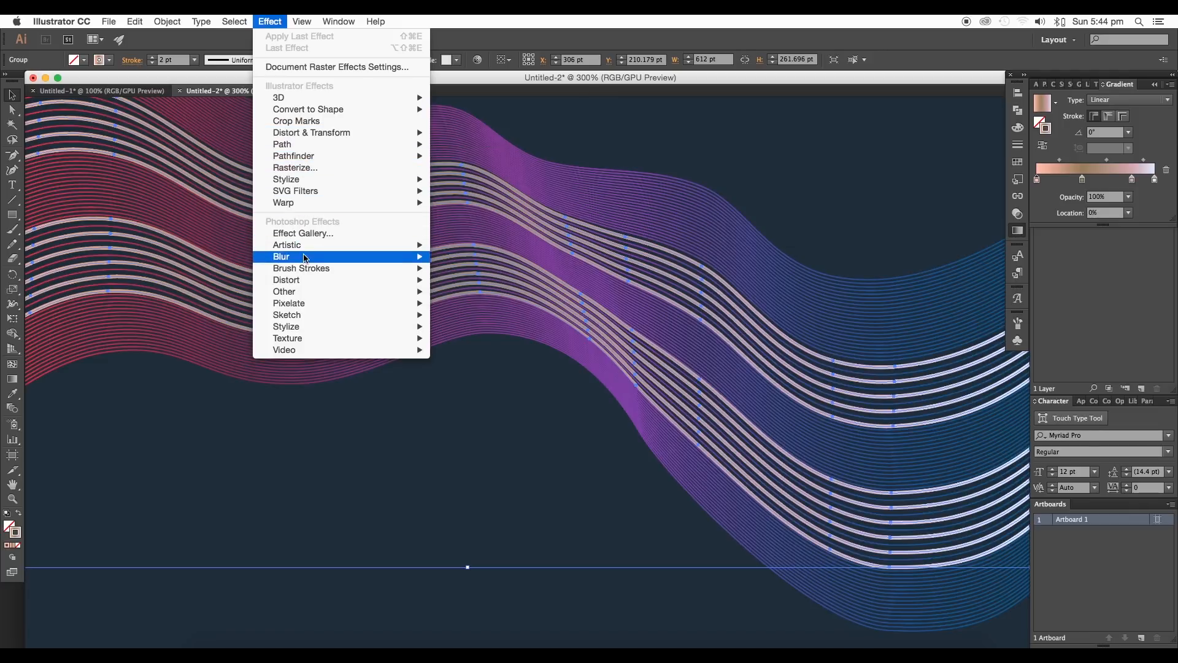
pyautogui.moveTo(305, 258)
pyautogui.click(454, 256)
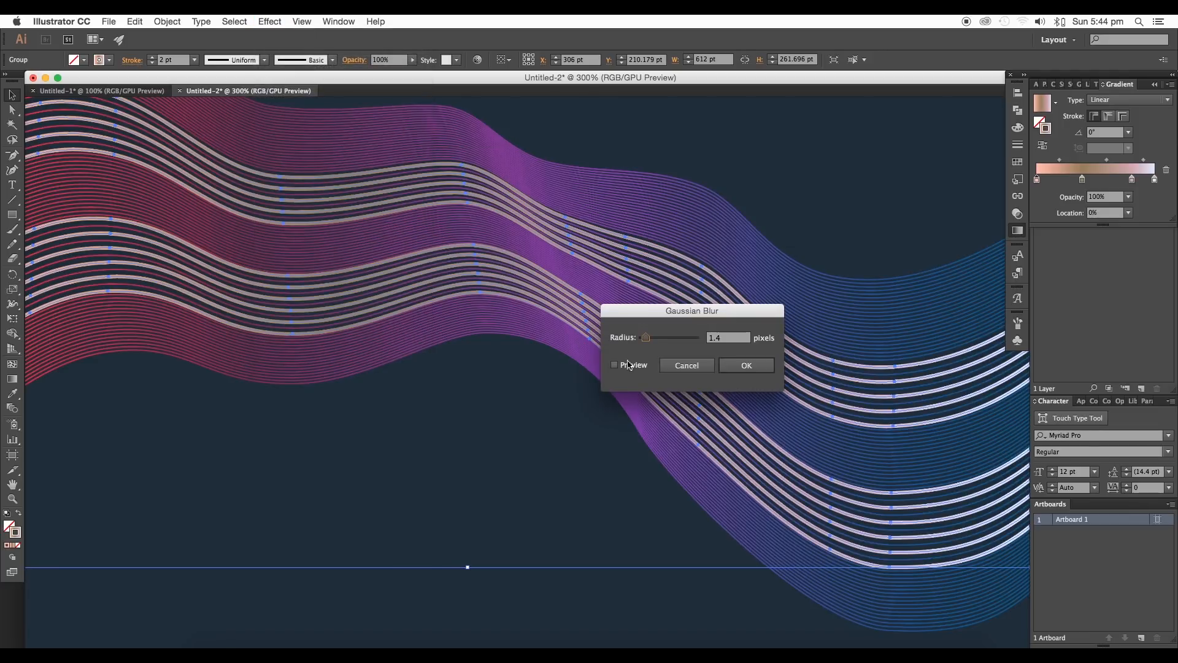
pyautogui.click(615, 365)
pyautogui.moveTo(646, 338); pyautogui.dragTo(646, 341)
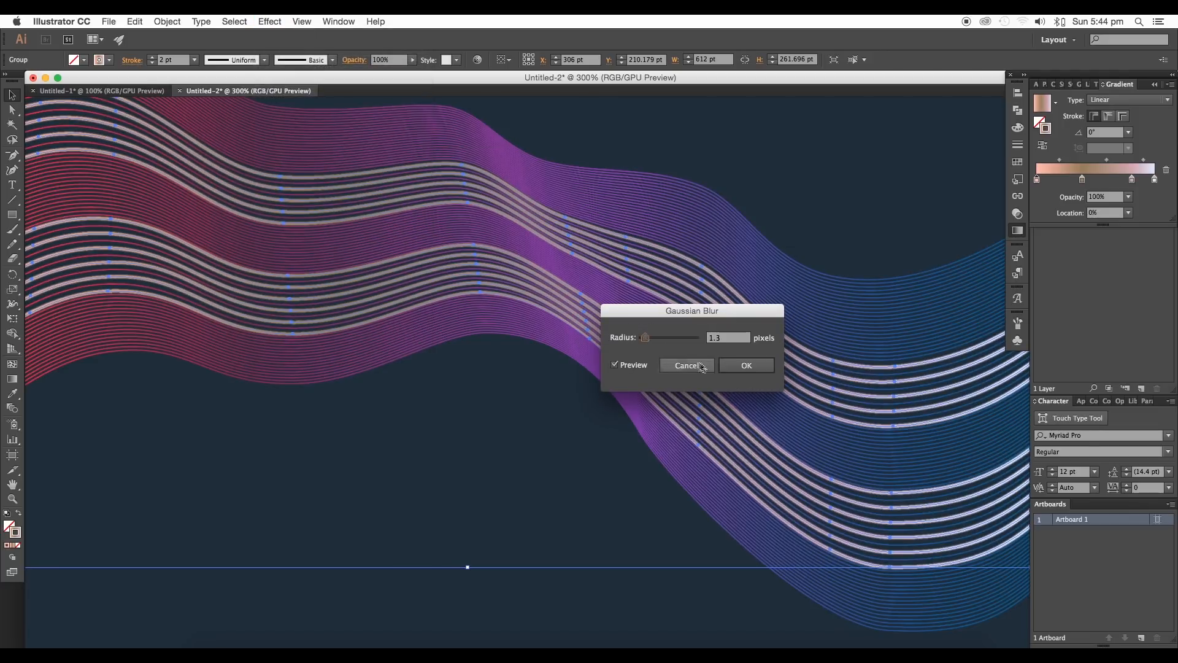
pyautogui.click(745, 367)
# - Change the thick lines' tan gradient stop to white and the third stop to light purple, moving the purple stop closer to the middle
pyautogui.scroll(-4, 757, 367)
pyautogui.moveTo(802, 369); pyautogui.dragTo(600, 326)
pyautogui.scroll(5, 600, 326)
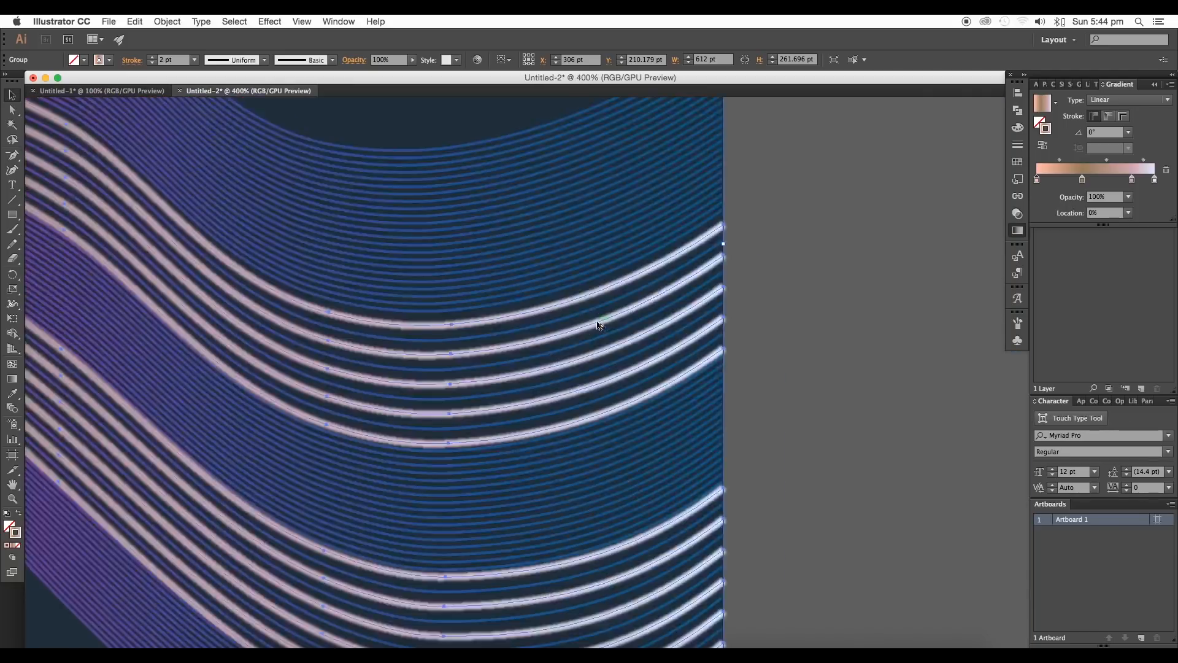
pyautogui.scroll(-3, 657, 305)
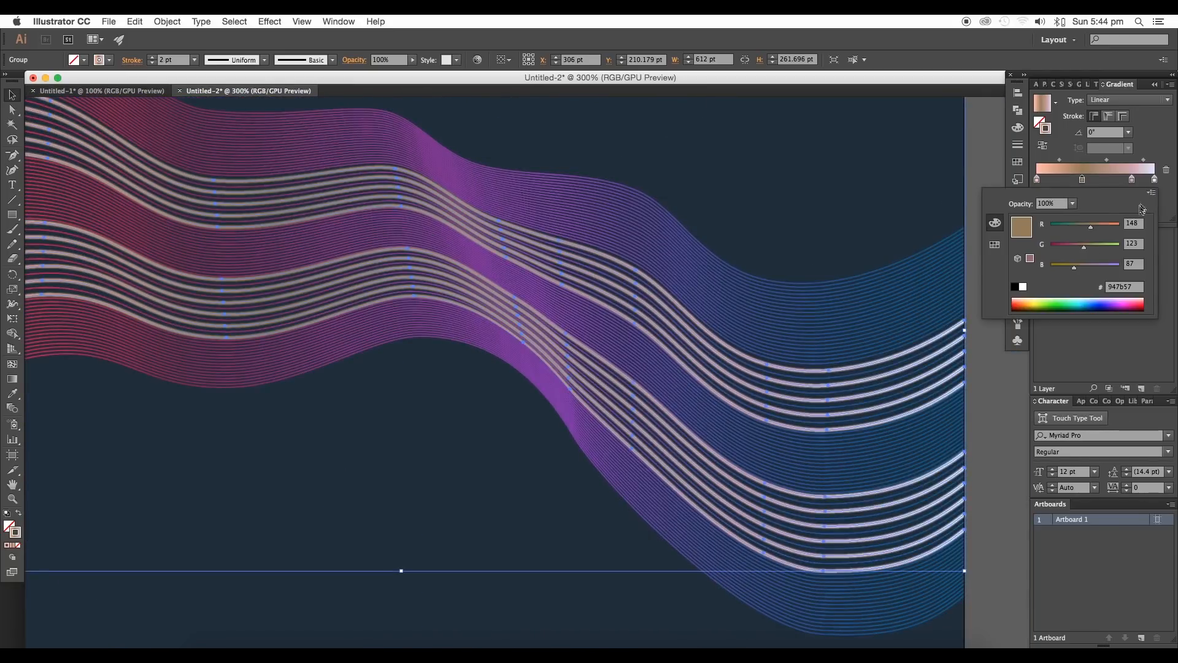
pyautogui.moveTo(1104, 224); pyautogui.dragTo(1113, 227)
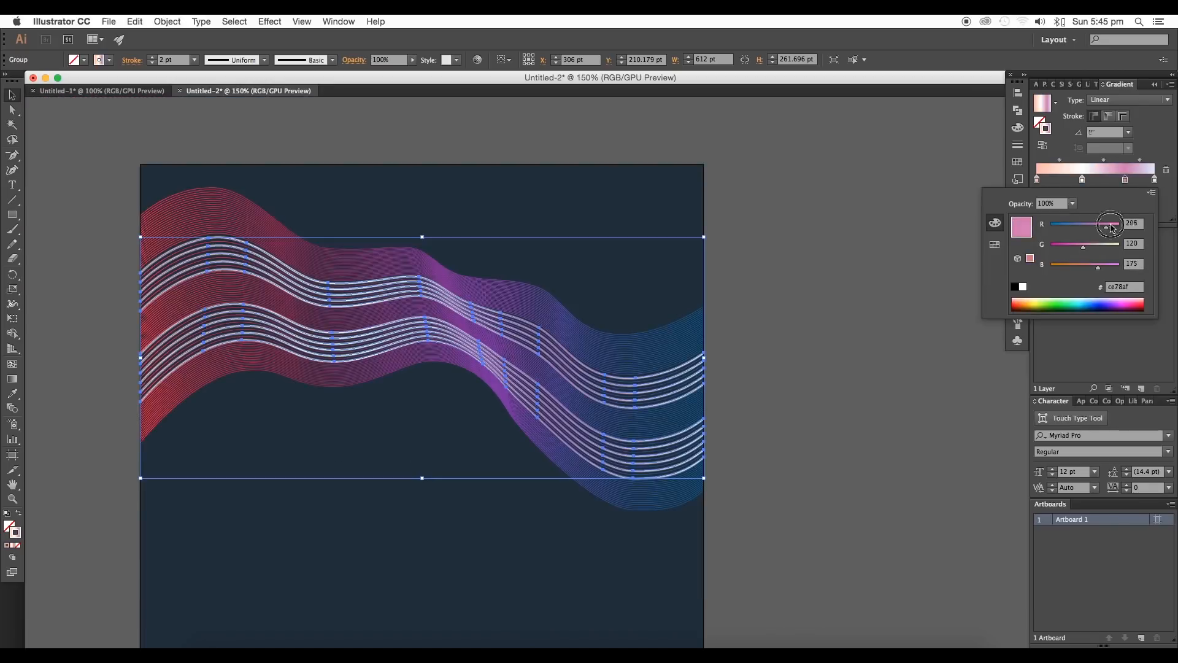
pyautogui.moveTo(1112, 228); pyautogui.dragTo(1096, 228)
pyautogui.moveTo(1083, 247); pyautogui.dragTo(1104, 228)
pyautogui.click(1121, 305)
pyautogui.click(1109, 305)
pyautogui.moveTo(1058, 248); pyautogui.dragTo(1068, 248)
pyautogui.moveTo(1104, 229); pyautogui.dragTo(1078, 248)
pyautogui.moveTo(1125, 180); pyautogui.dragTo(1115, 180)
# - Set the pale blue end stop of the thick lines' gradient to white and deselect the lines
pyautogui.doubleClick(1154, 180)
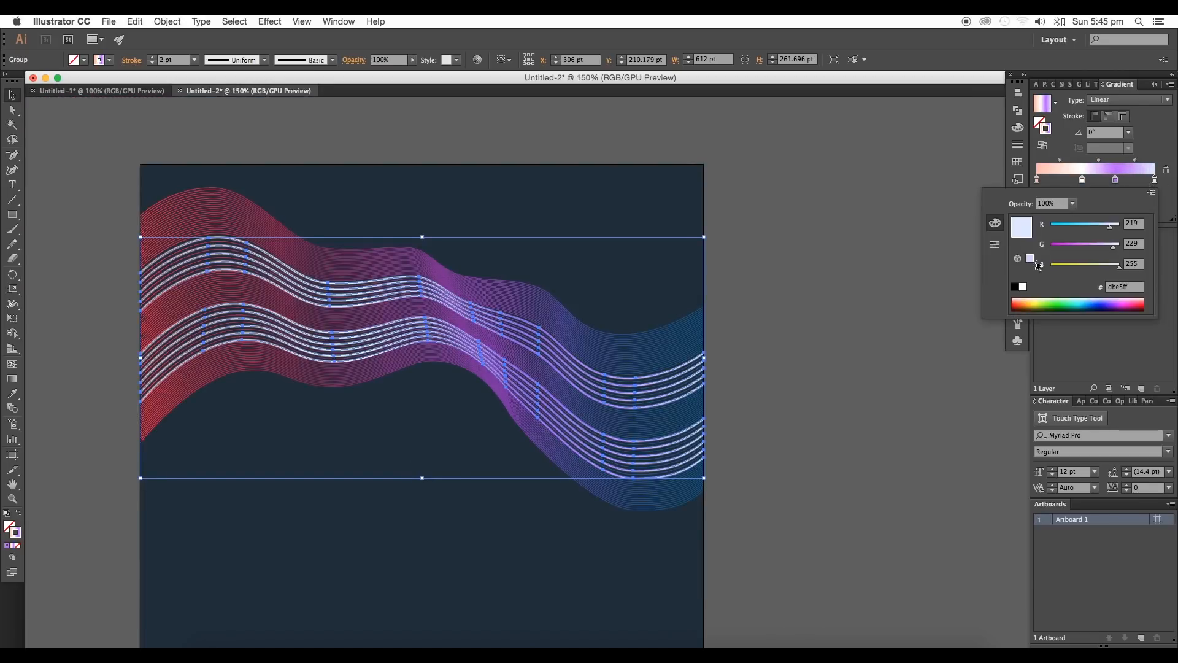
pyautogui.click(1023, 287)
pyautogui.click(802, 280)
pyautogui.doubleClick(1155, 180)
pyautogui.click(796, 284)
# - Select all the wavy lines and wrap them in an envelope mesh with 4 rows and 4 columns
pyautogui.click(767, 326)
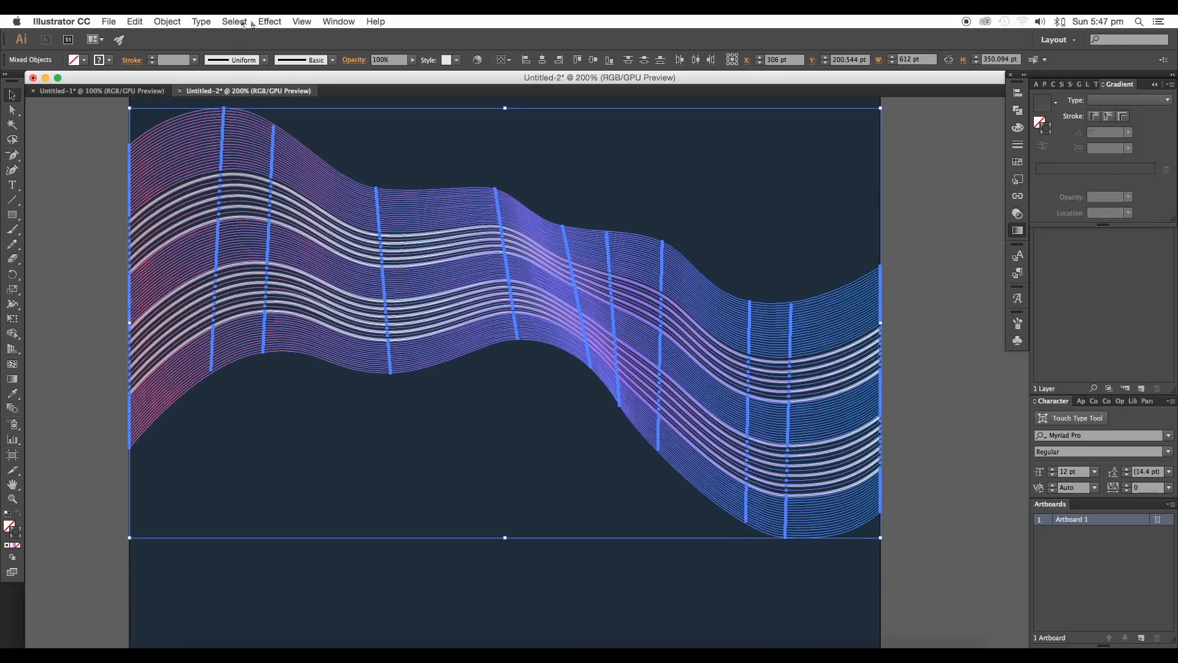
pyautogui.click(167, 22)
pyautogui.moveTo(232, 298)
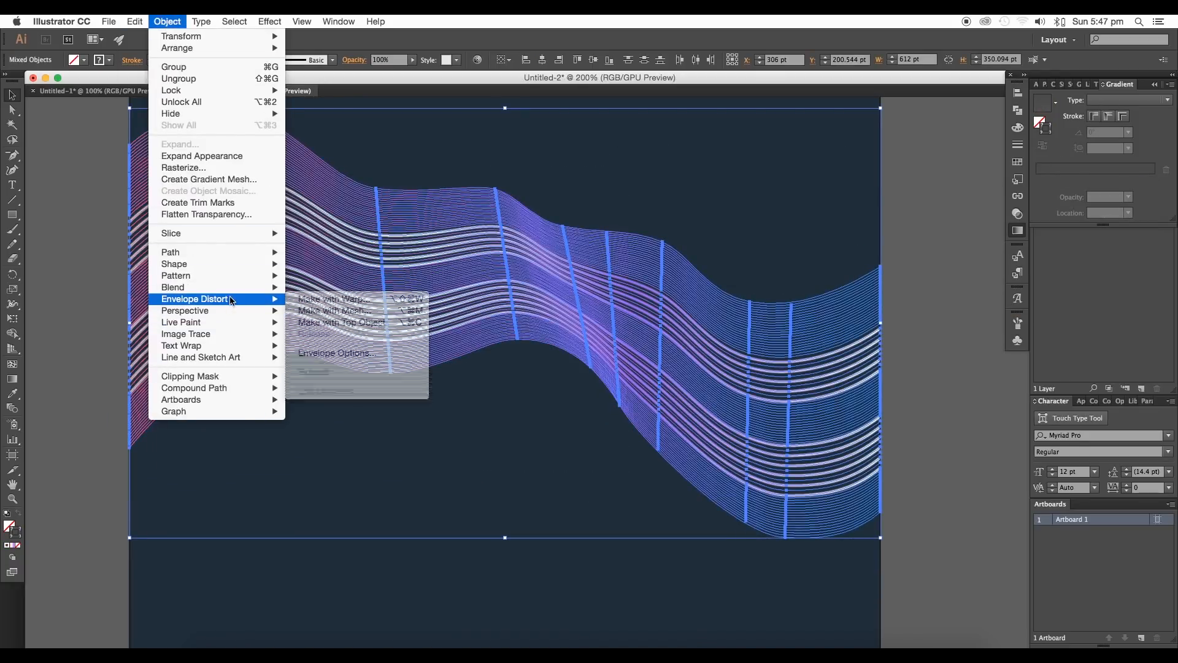
pyautogui.click(329, 311)
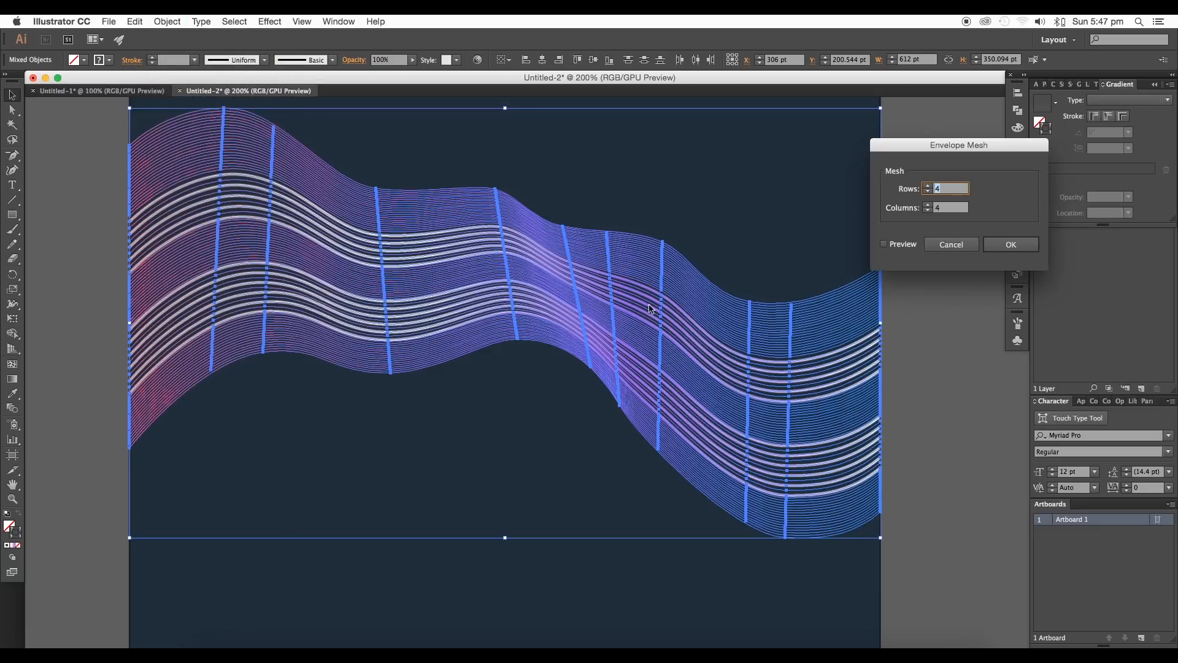
pyautogui.click(1010, 245)
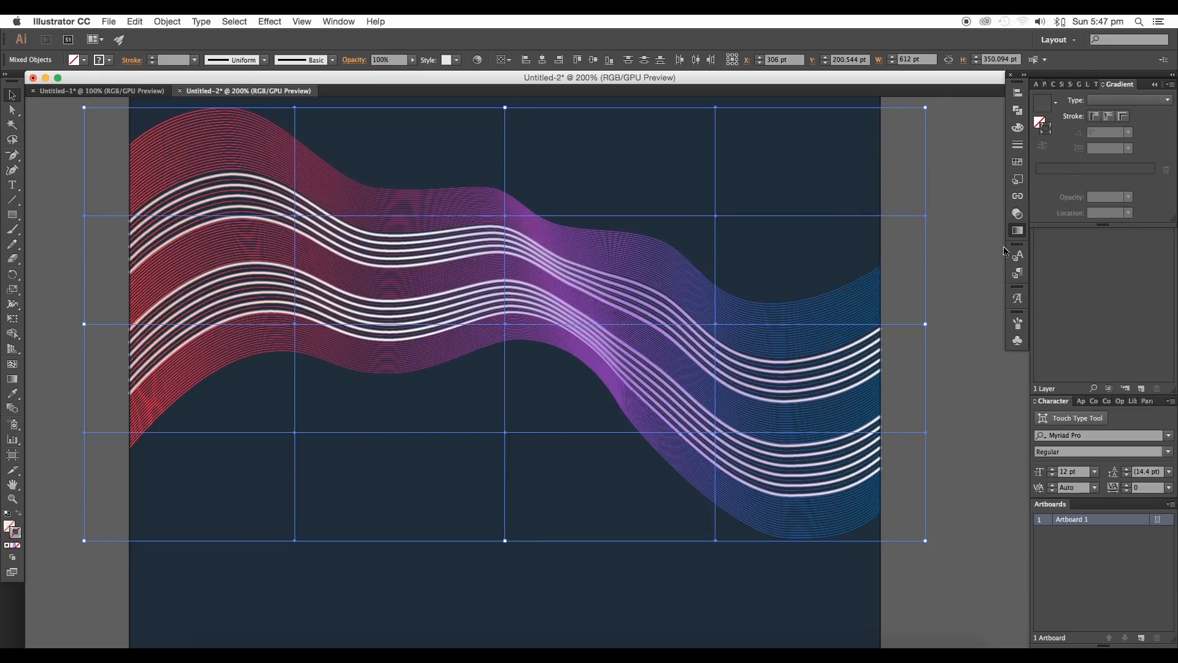
# - Bend the wave by moving interior mesh points in the envelope's left, center and right columns with the Direct Selection tool
pyautogui.press('super+minus')
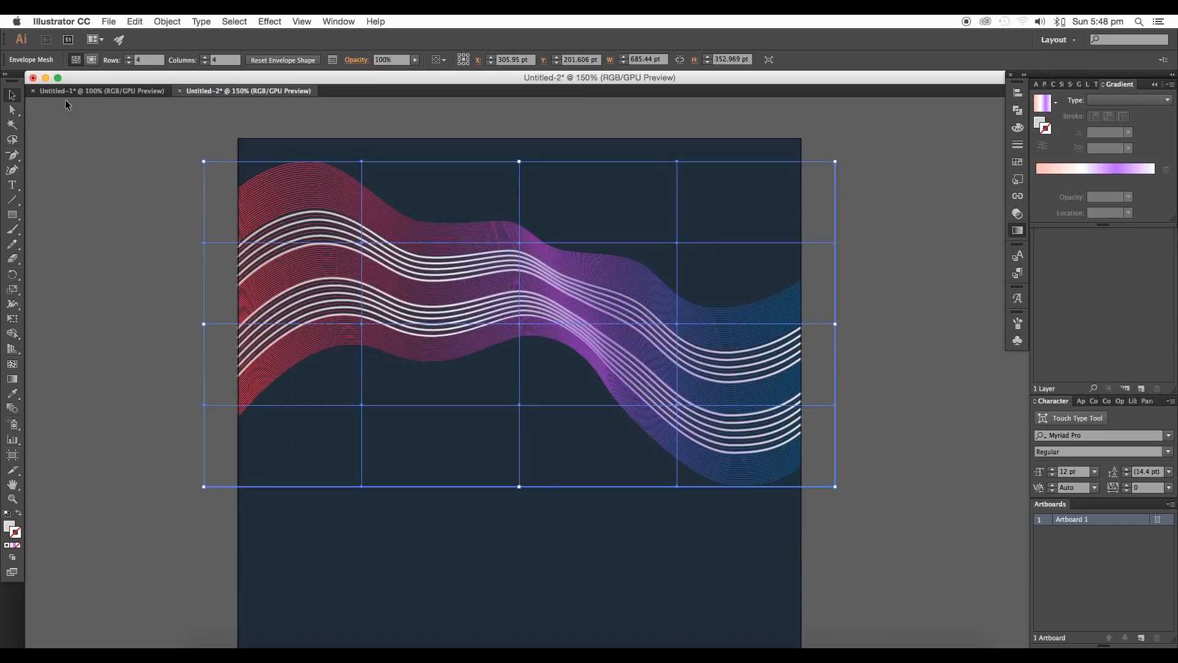
pyautogui.click(18, 109)
pyautogui.moveTo(360, 244); pyautogui.dragTo(331, 337)
pyautogui.moveTo(519, 324); pyautogui.dragTo(491, 313)
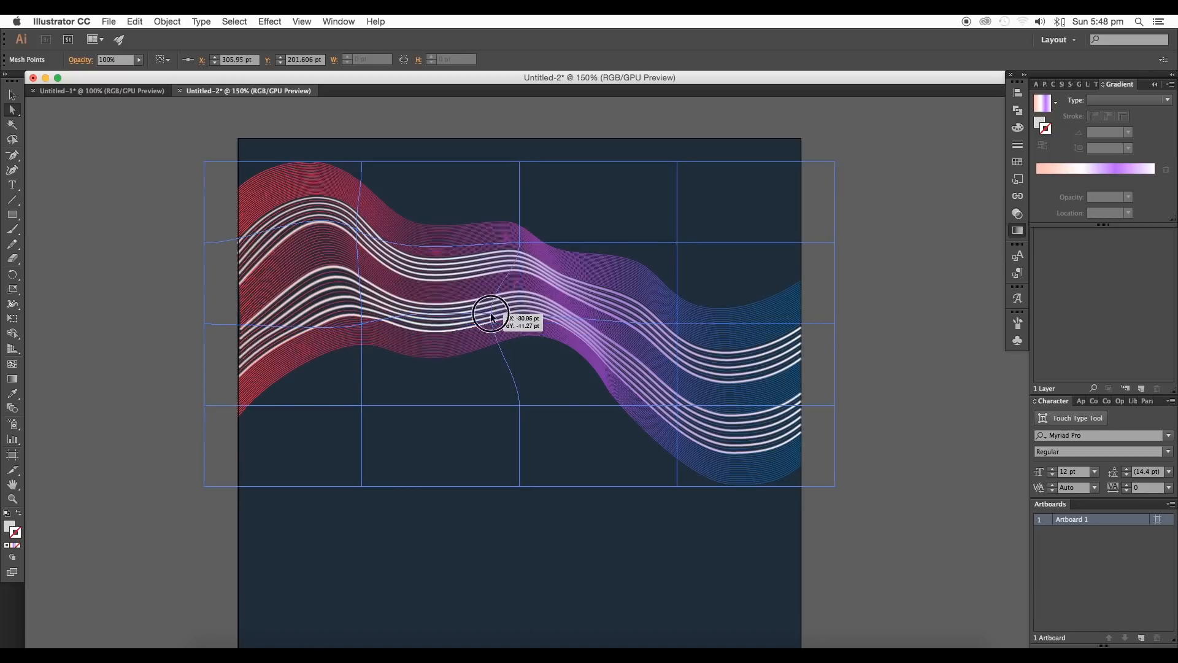
pyautogui.moveTo(520, 242); pyautogui.dragTo(481, 238)
pyautogui.moveTo(527, 233); pyautogui.dragTo(525, 222)
pyautogui.moveTo(683, 319); pyautogui.dragTo(674, 317)
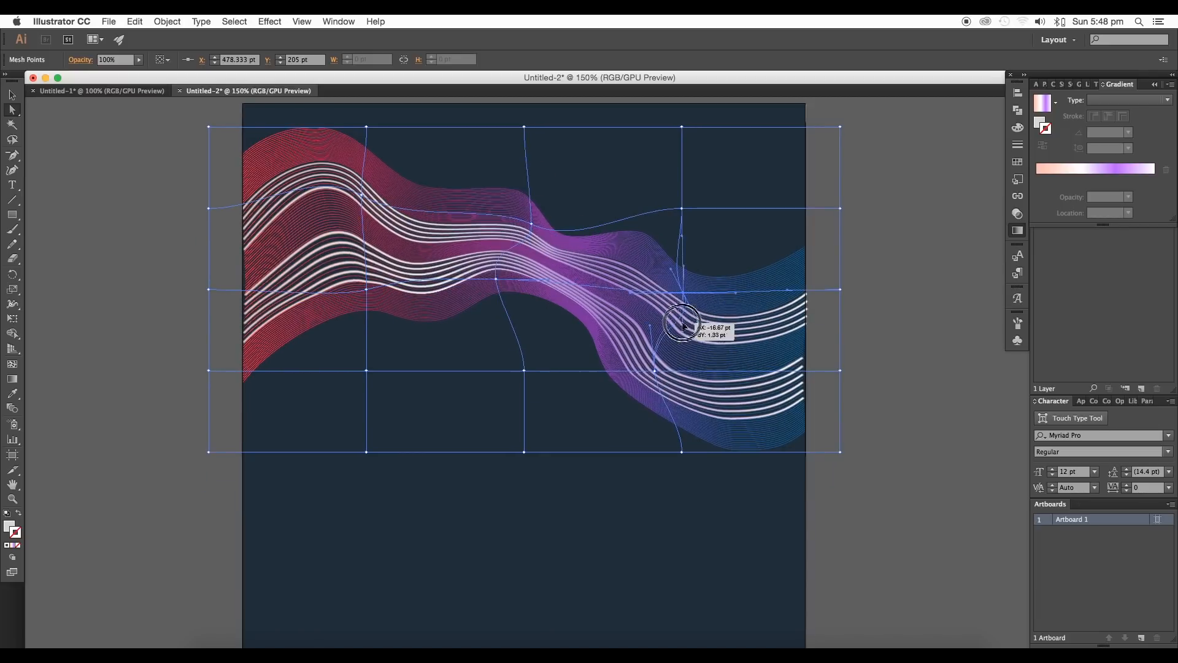
# - Refine the distortion by shifting the left mesh points sideways and spreading the two central mesh points apart vertically
pyautogui.moveTo(362, 194); pyautogui.dragTo(349, 195)
pyautogui.moveTo(367, 290)
pyautogui.mouseDown()
pyautogui.moveTo(356, 279)
pyautogui.moveTo(344, 290)
pyautogui.mouseUp()
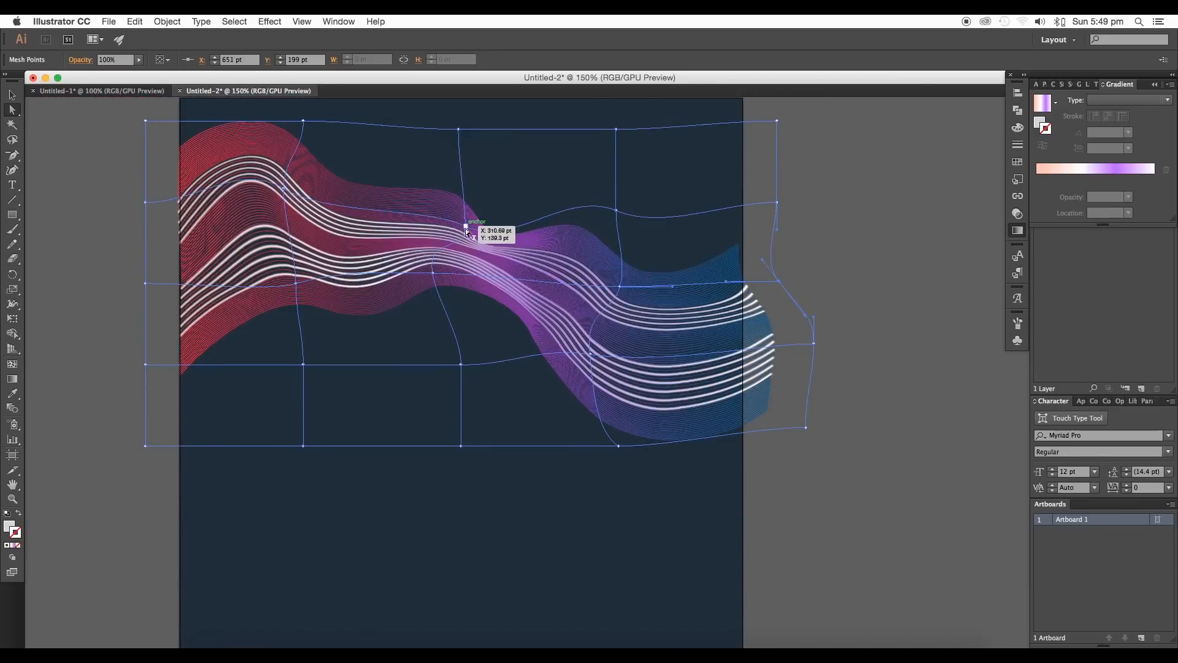
pyautogui.moveTo(466, 227); pyautogui.dragTo(461, 215)
pyautogui.moveTo(432, 273); pyautogui.dragTo(431, 294)
# - Select the whole envelope mesh and expand it with Object and Fill enabled
pyautogui.click(17, 98)
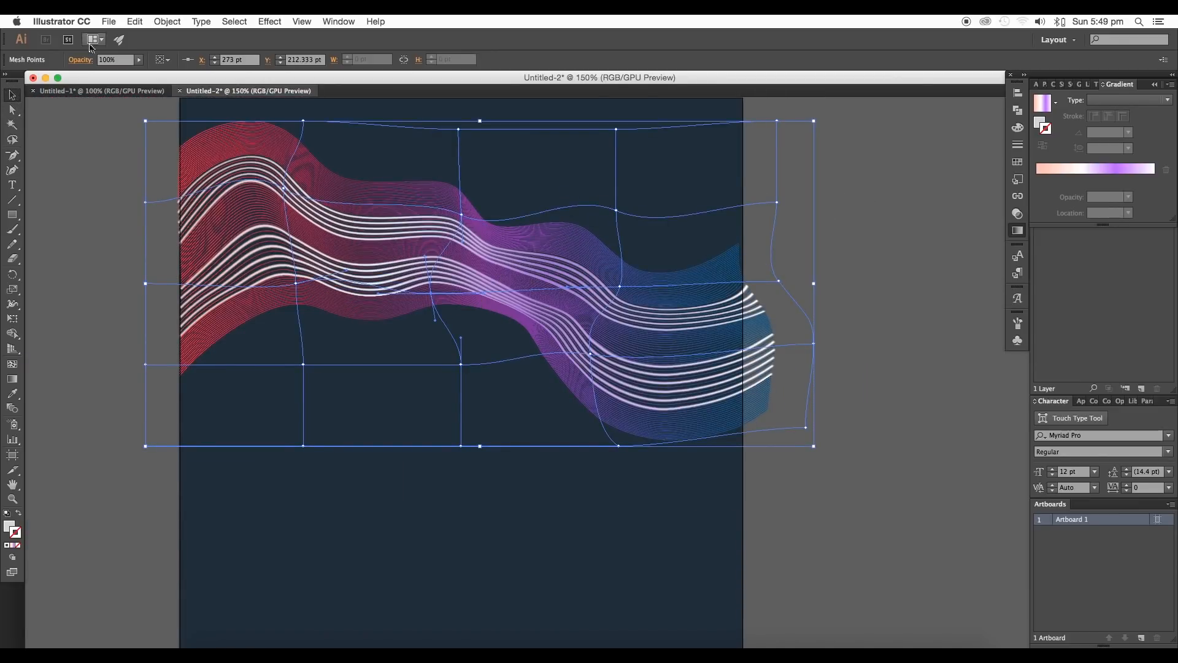
pyautogui.click(167, 22)
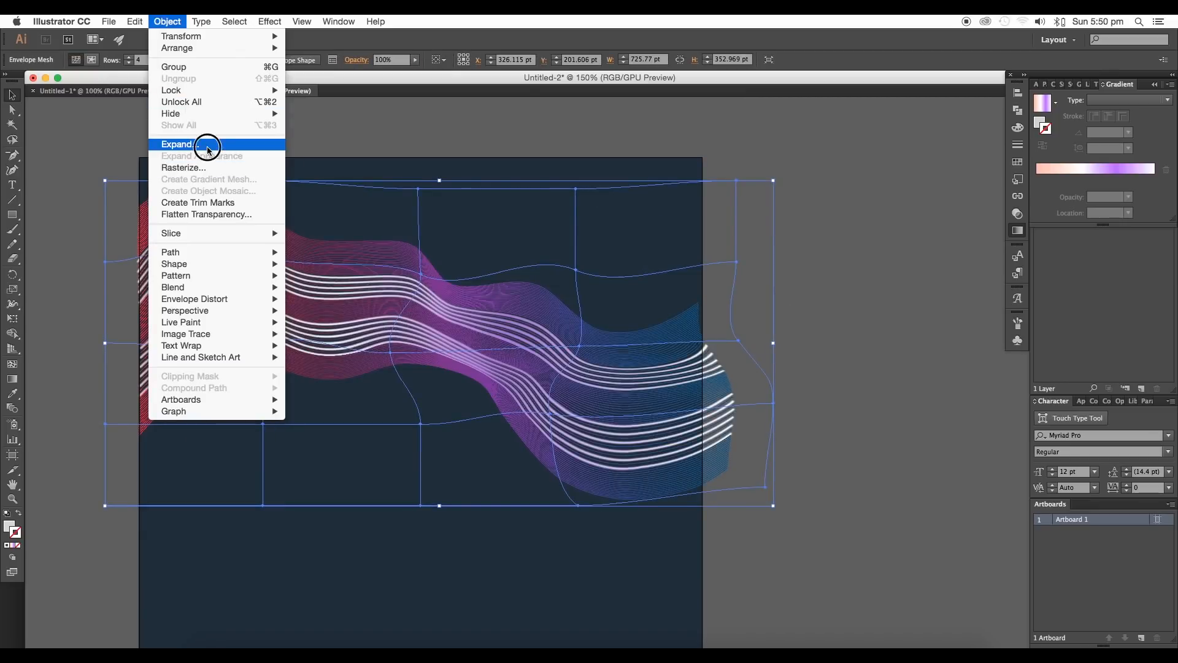
pyautogui.click(209, 148)
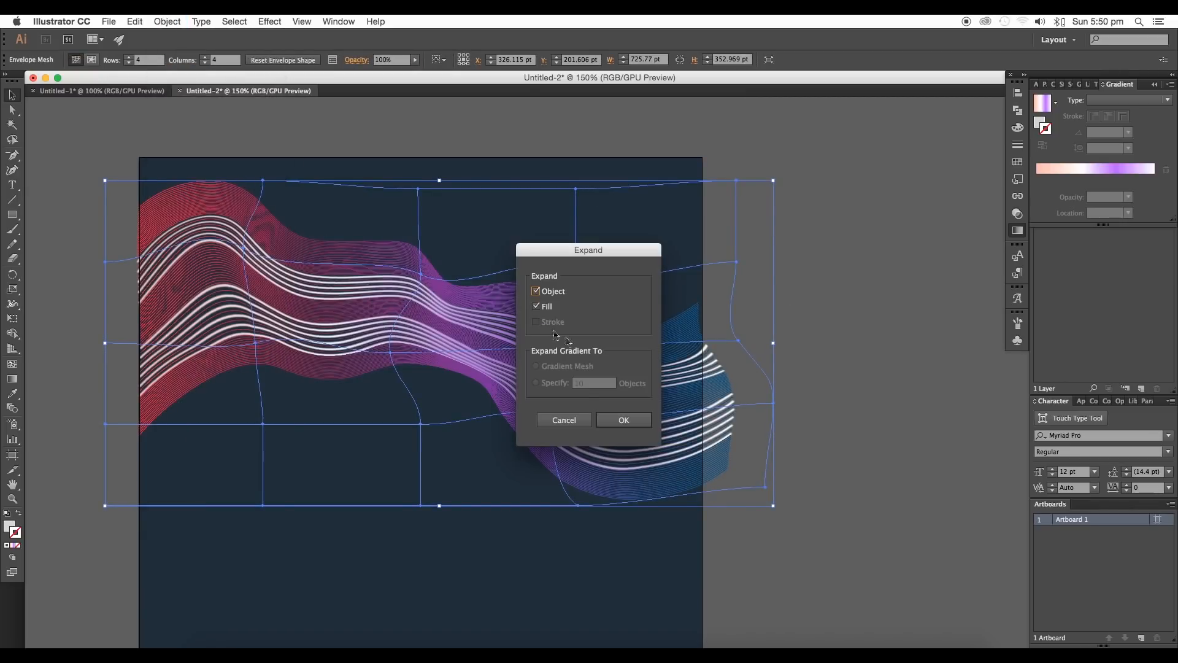
pyautogui.click(624, 421)
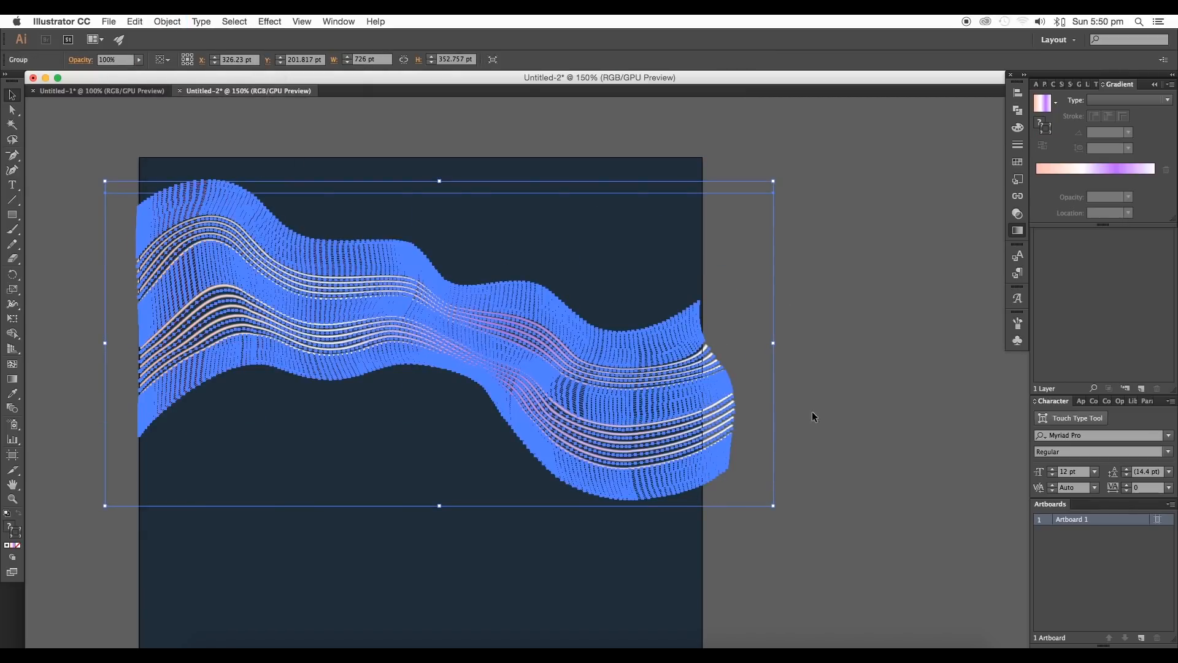
# - Simplify the expanded paths with a curve precision of 64% and an angle threshold of 0°, and deselect the artwork
pyautogui.click(167, 21)
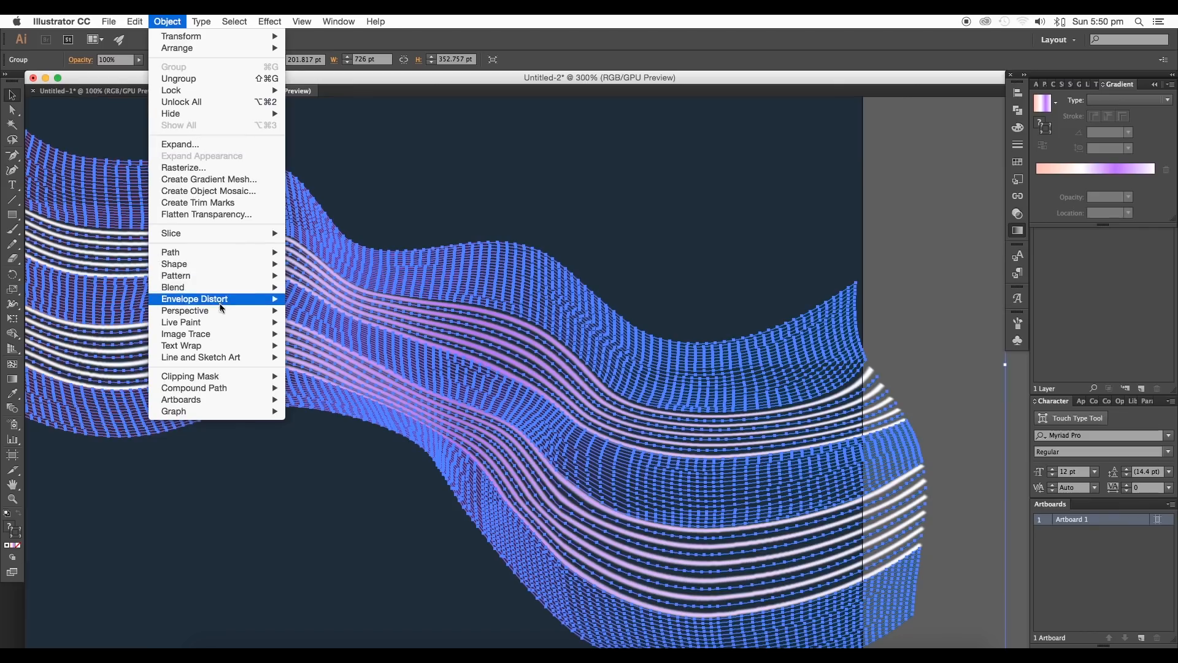
pyautogui.moveTo(219, 269)
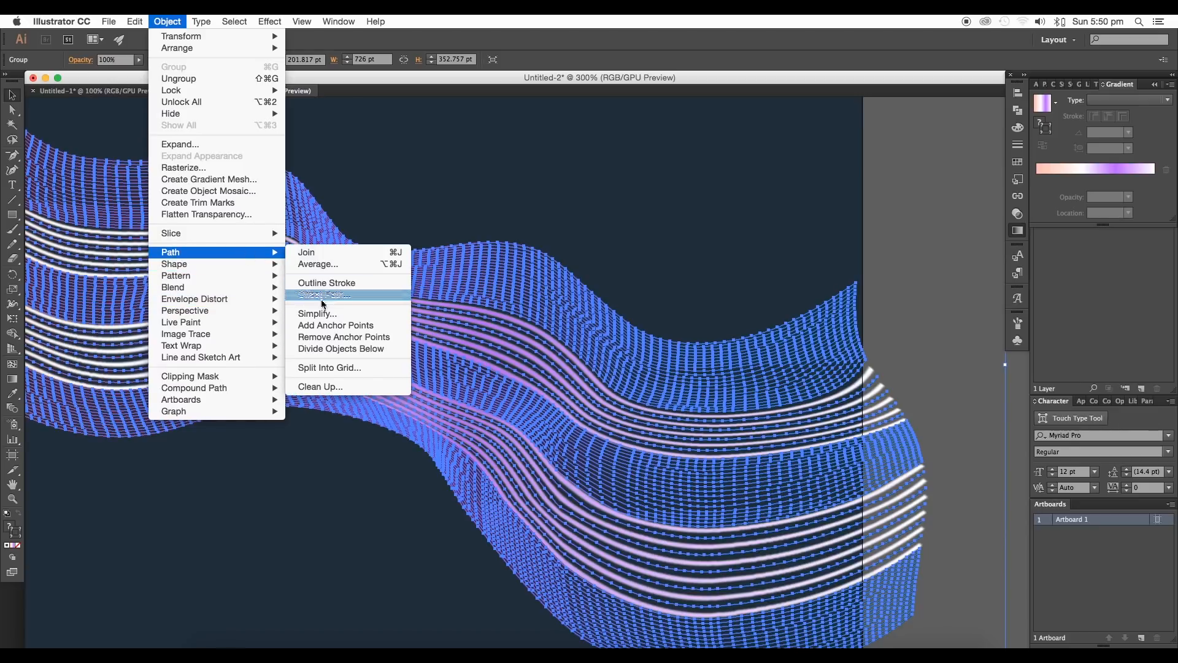
pyautogui.click(322, 310)
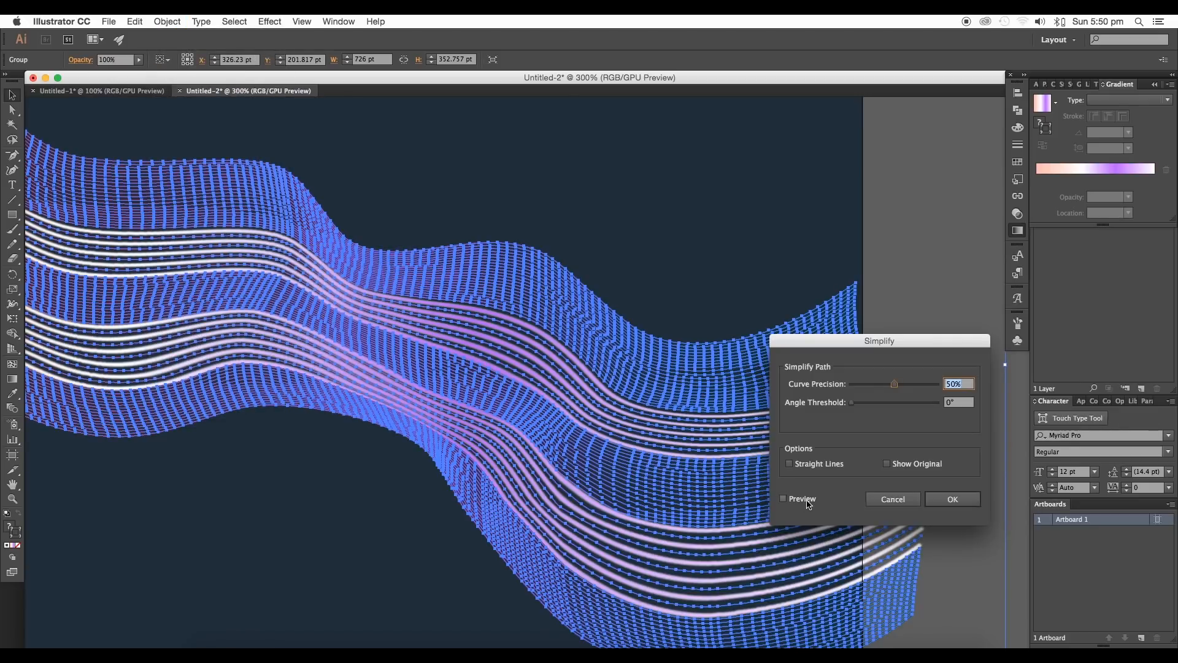
pyautogui.click(784, 498)
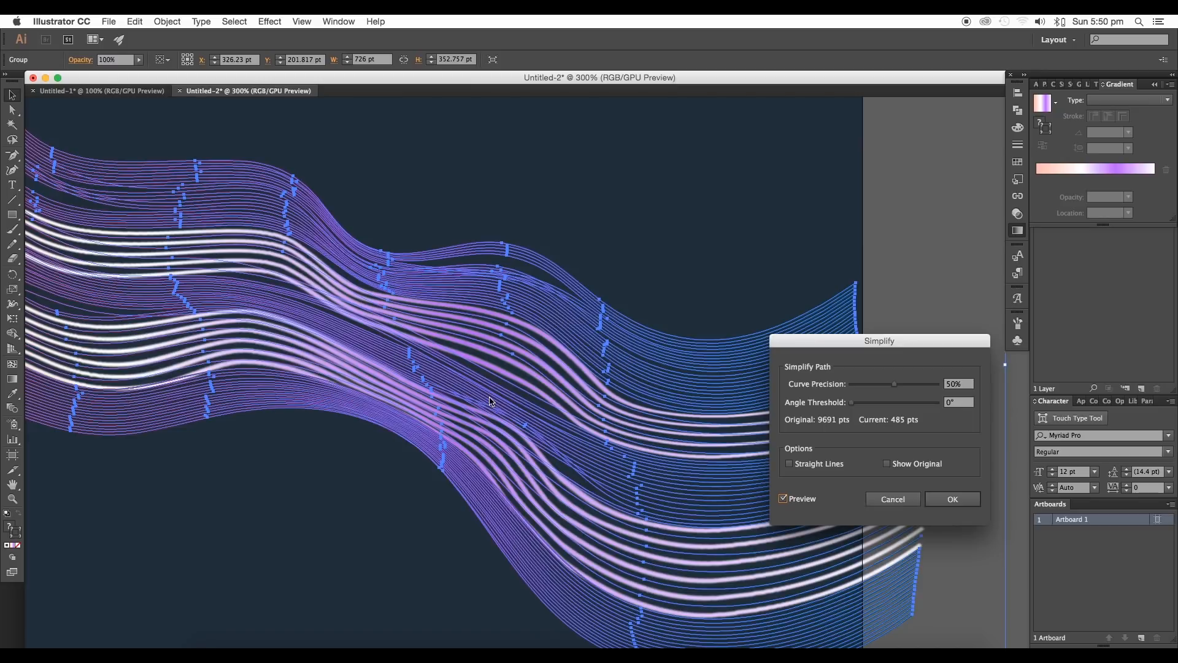
pyautogui.moveTo(909, 388); pyautogui.dragTo(911, 389)
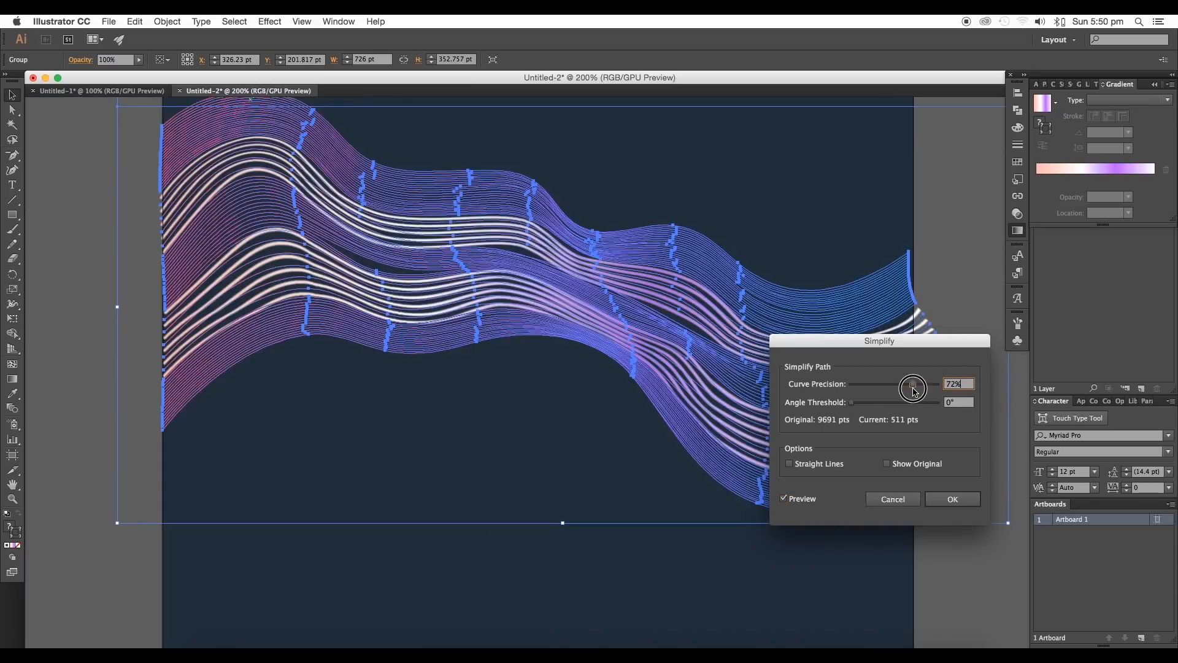
pyautogui.moveTo(912, 388); pyautogui.dragTo(908, 389)
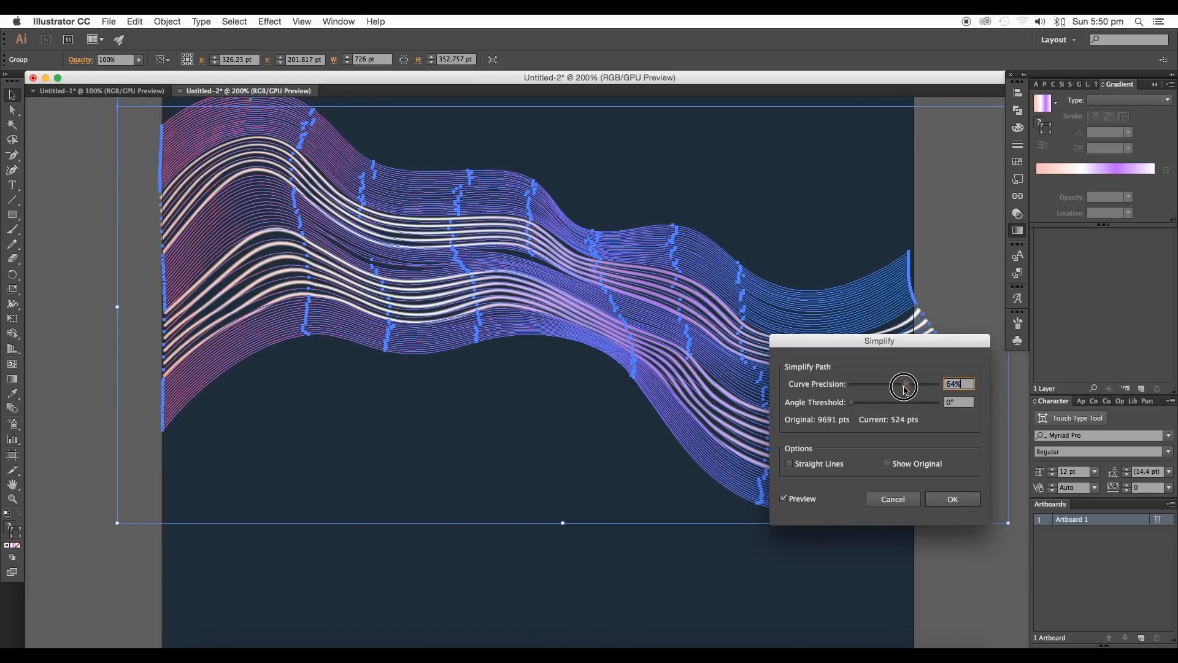
pyautogui.click(952, 499)
pyautogui.click(608, 461)
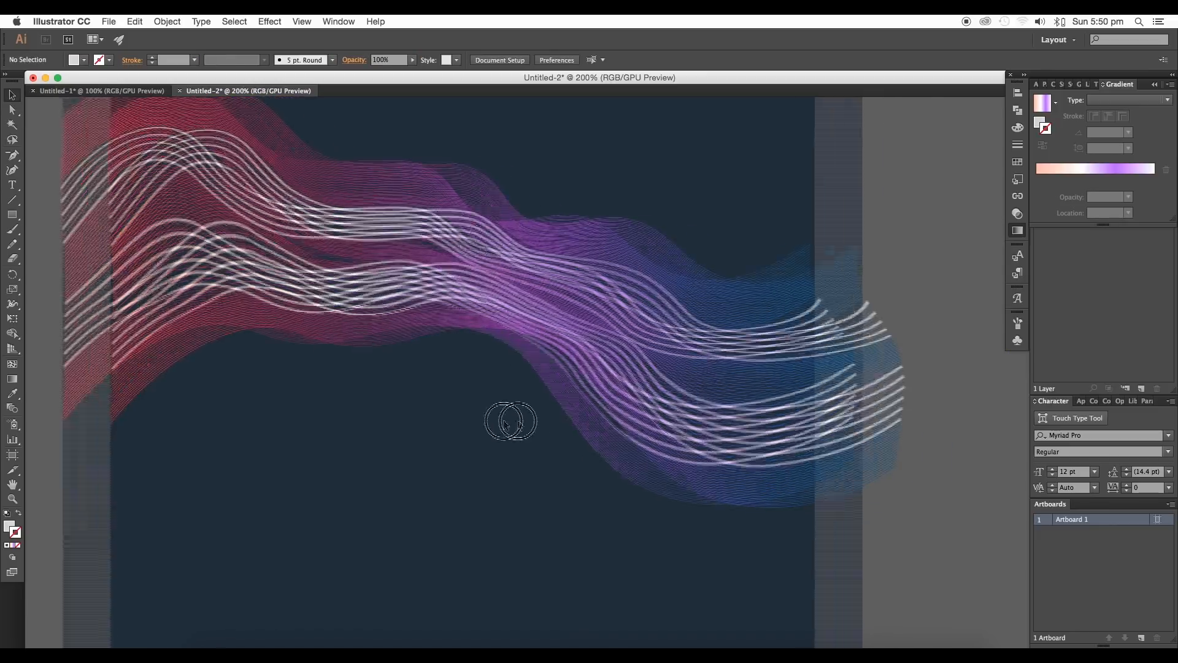
pyautogui.press('super+minus')
pyautogui.click(513, 444)
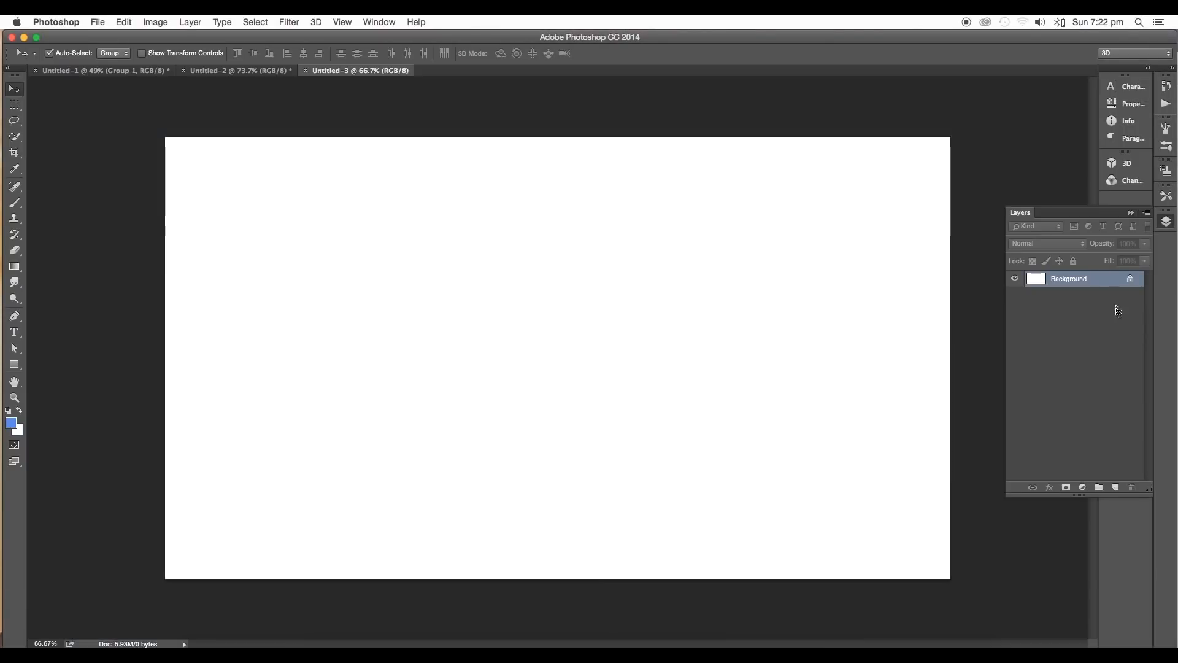
# - Convert the Background into a regular layer and give it a dark navy Color Overlay at 100% opacity
pyautogui.doubleClick(1041, 277)
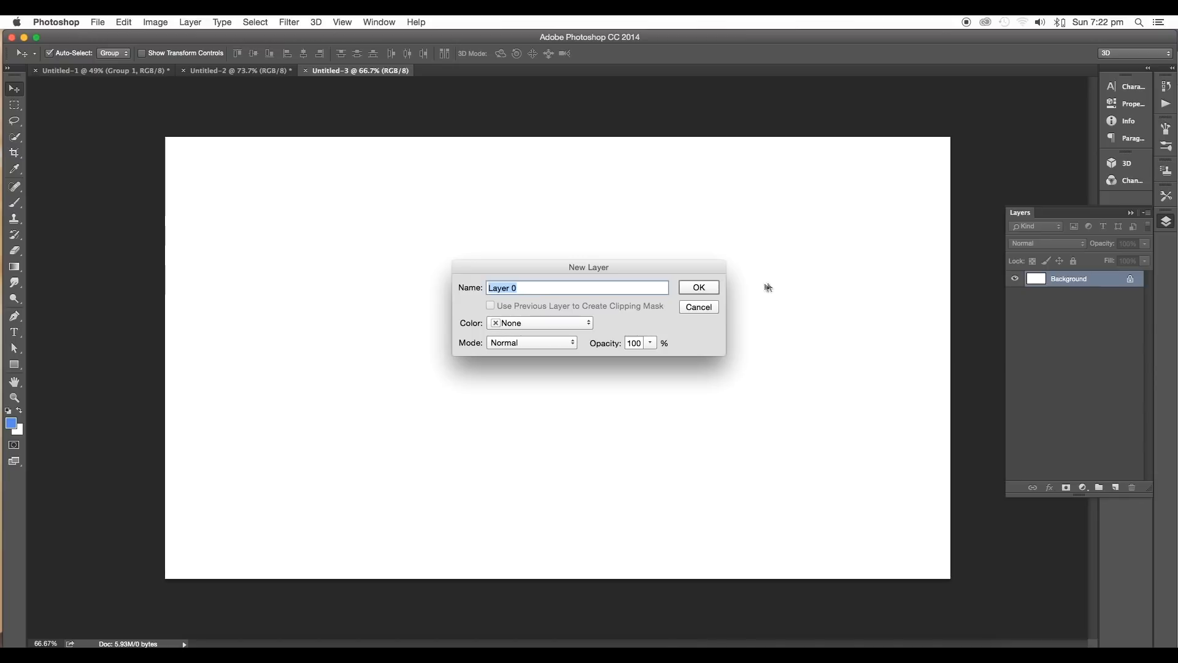
pyautogui.click(703, 290)
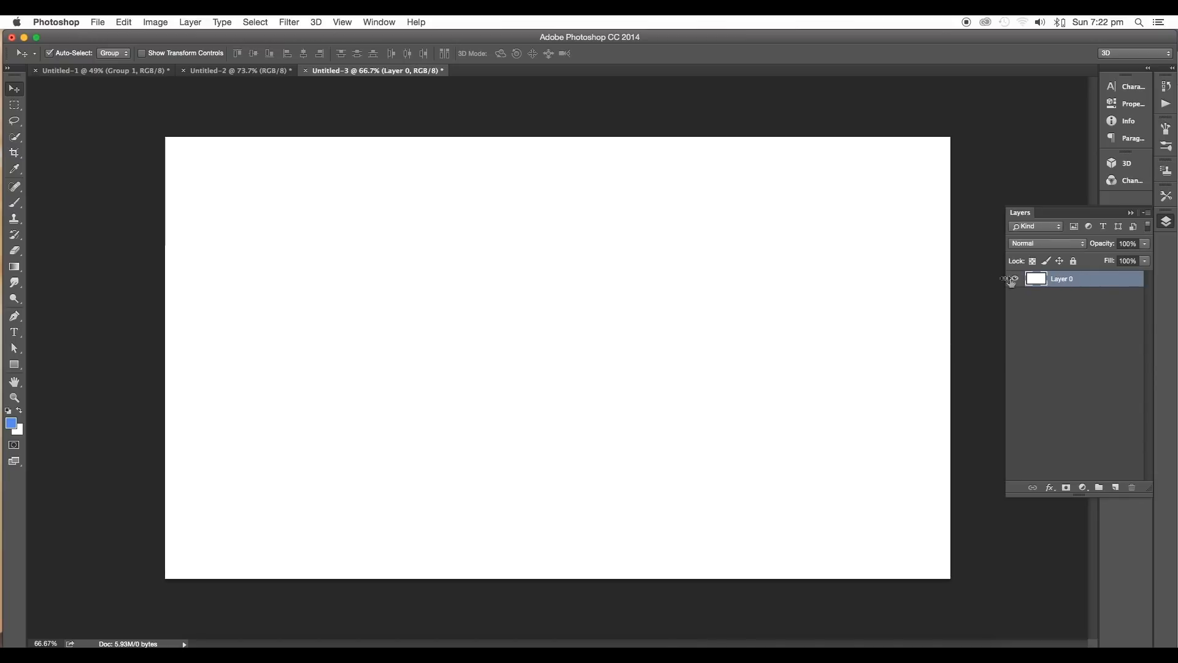
pyautogui.doubleClick(1114, 283)
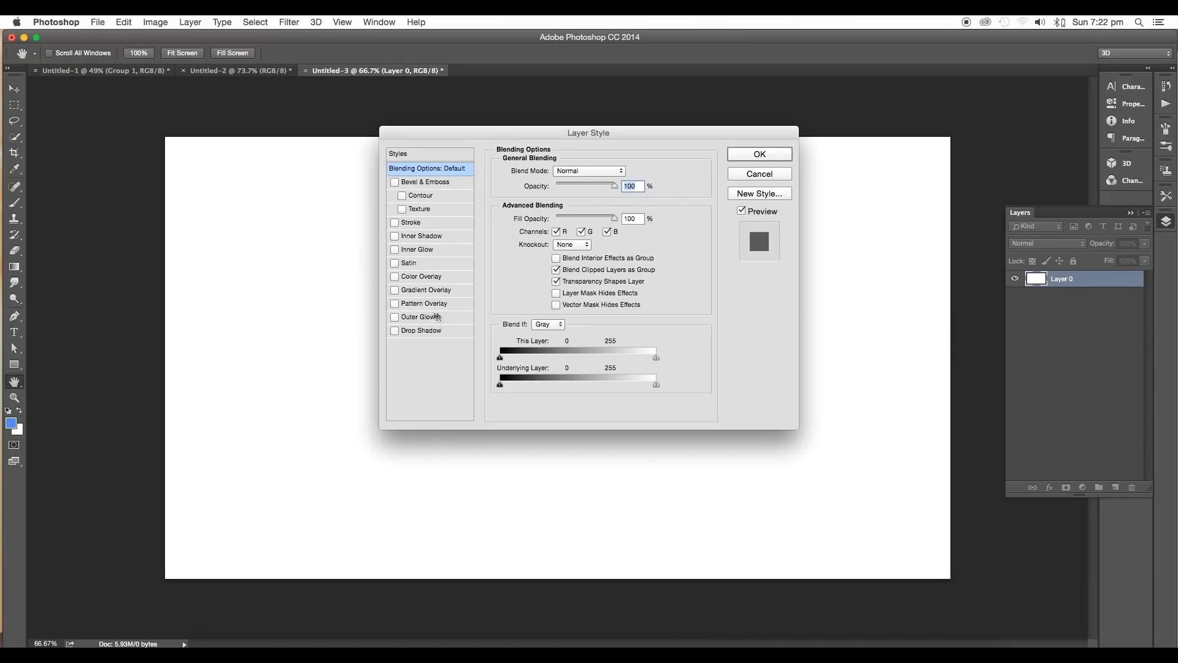
pyautogui.click(411, 276)
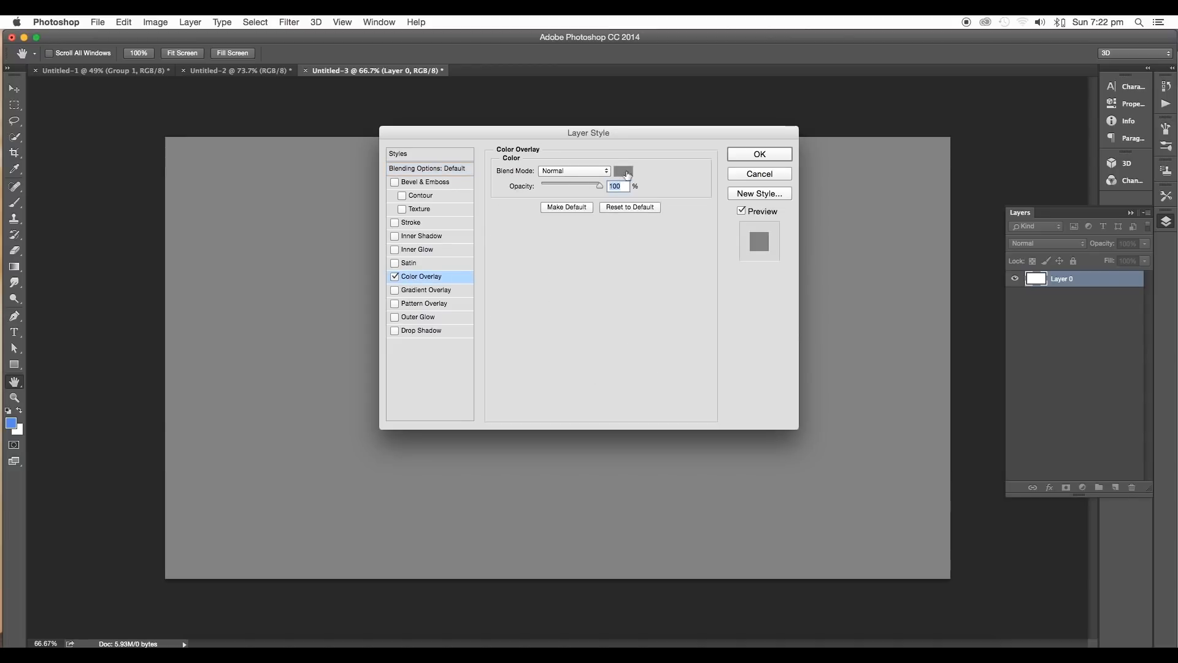
pyautogui.click(624, 172)
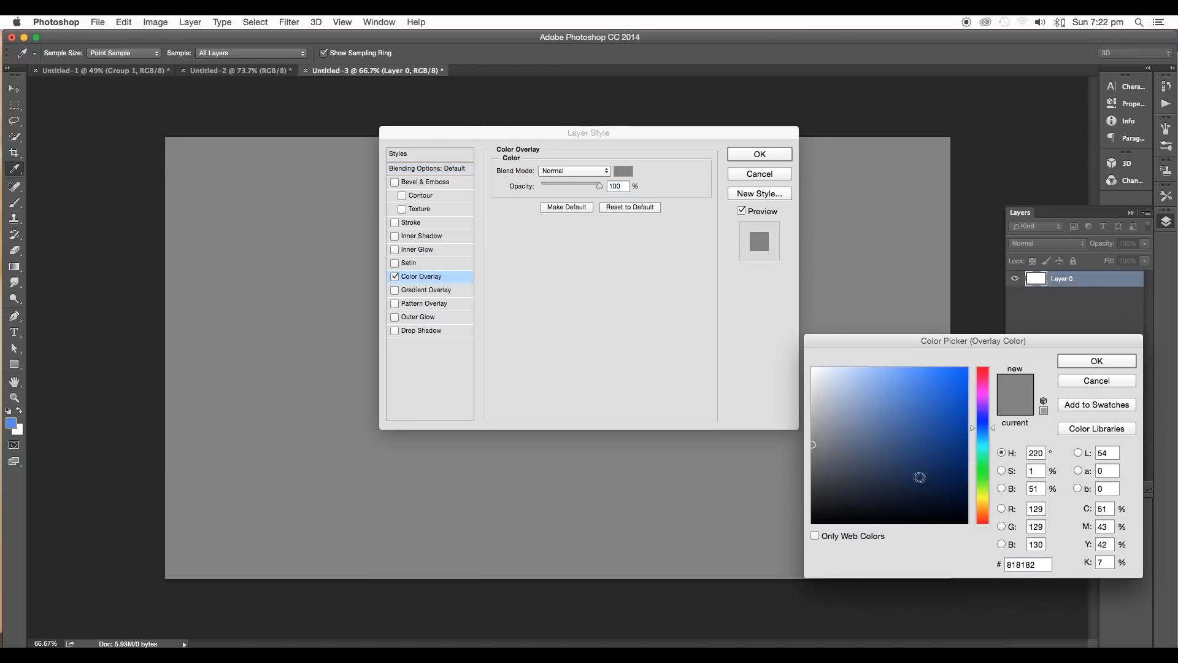
pyautogui.moveTo(919, 477)
pyautogui.mouseDown()
pyautogui.moveTo(894, 473)
pyautogui.moveTo(895, 491)
pyautogui.mouseUp()
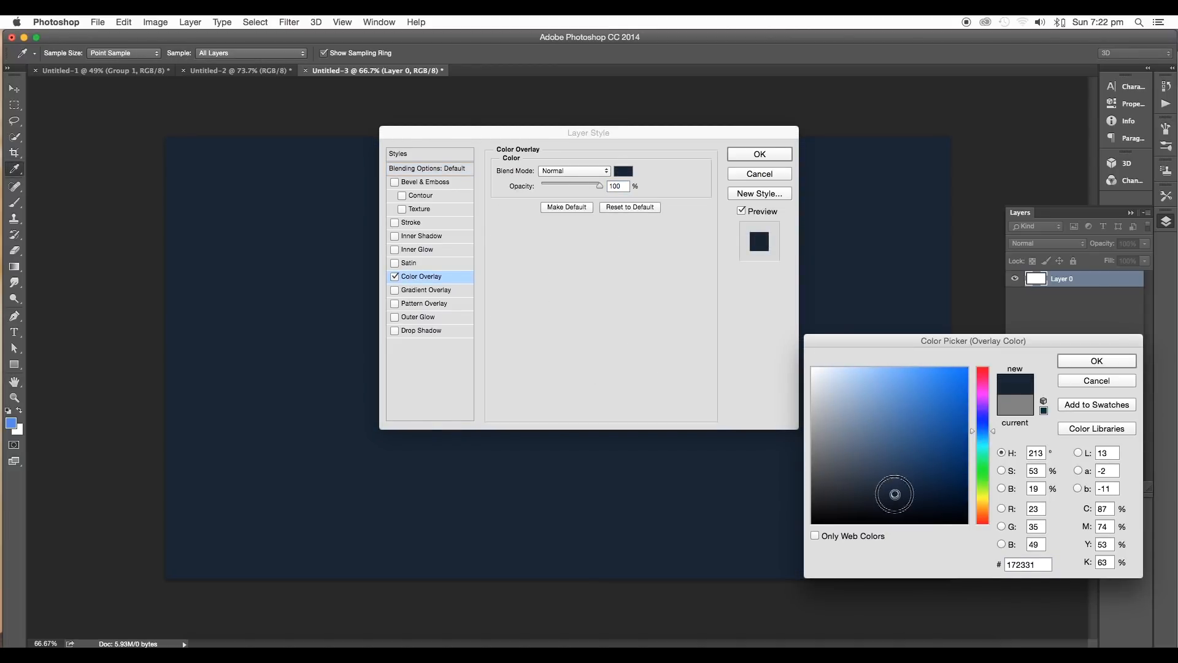
pyautogui.click(1068, 363)
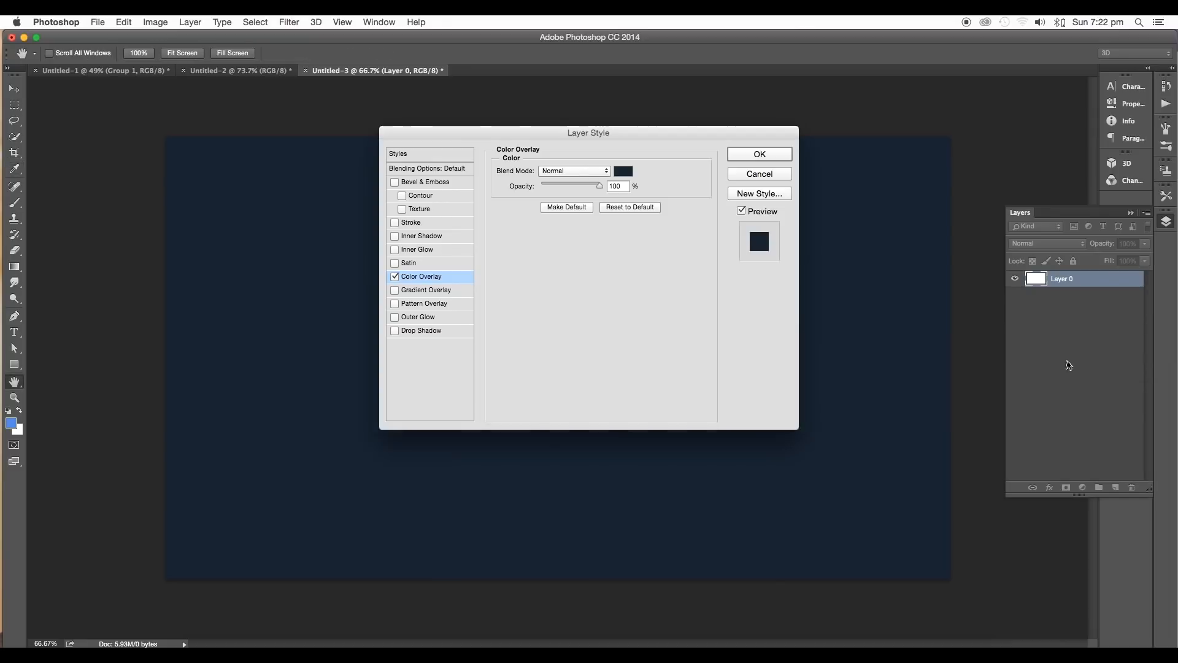
pyautogui.click(753, 157)
# - Switch to Illustrator, select the whole wave artwork, and place it enlarged in the Photoshop document as a smart object
pyautogui.click(660, 641)
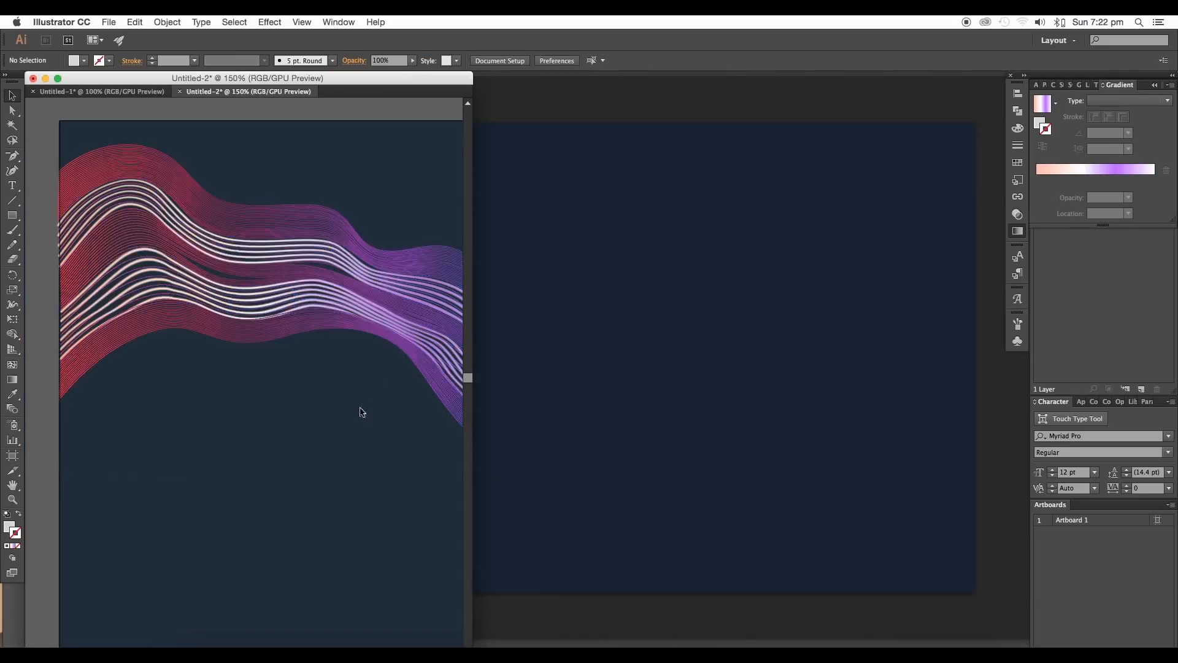
pyautogui.press('super+minus')
pyautogui.press('super+minus')
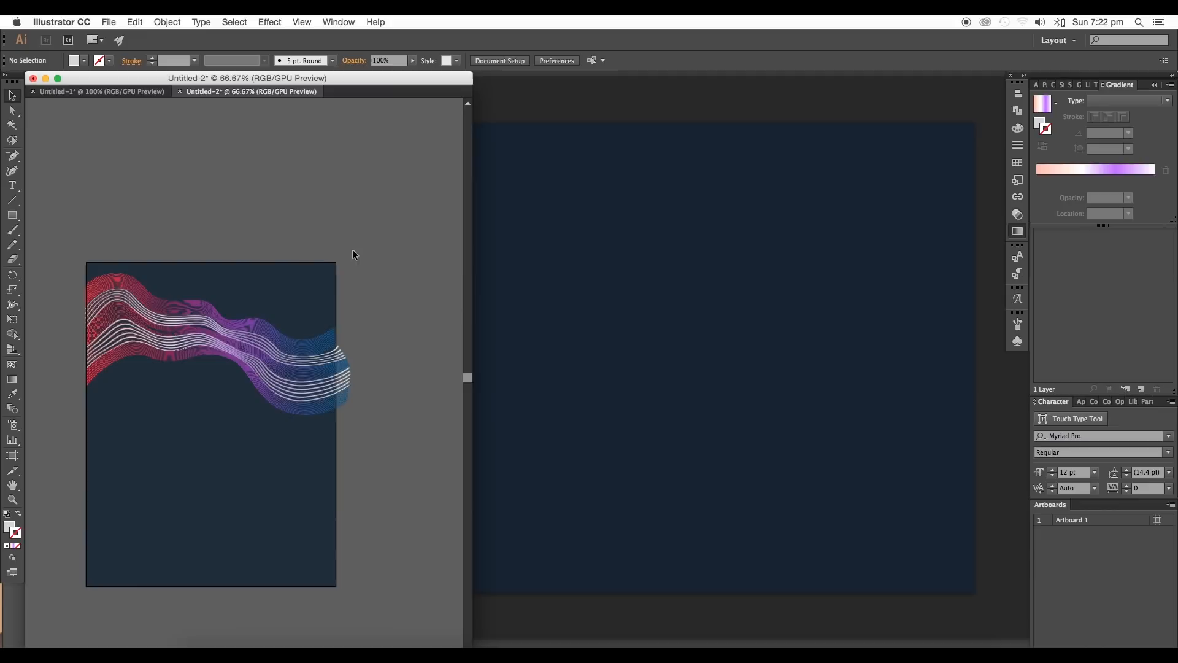
pyautogui.press('super+a')
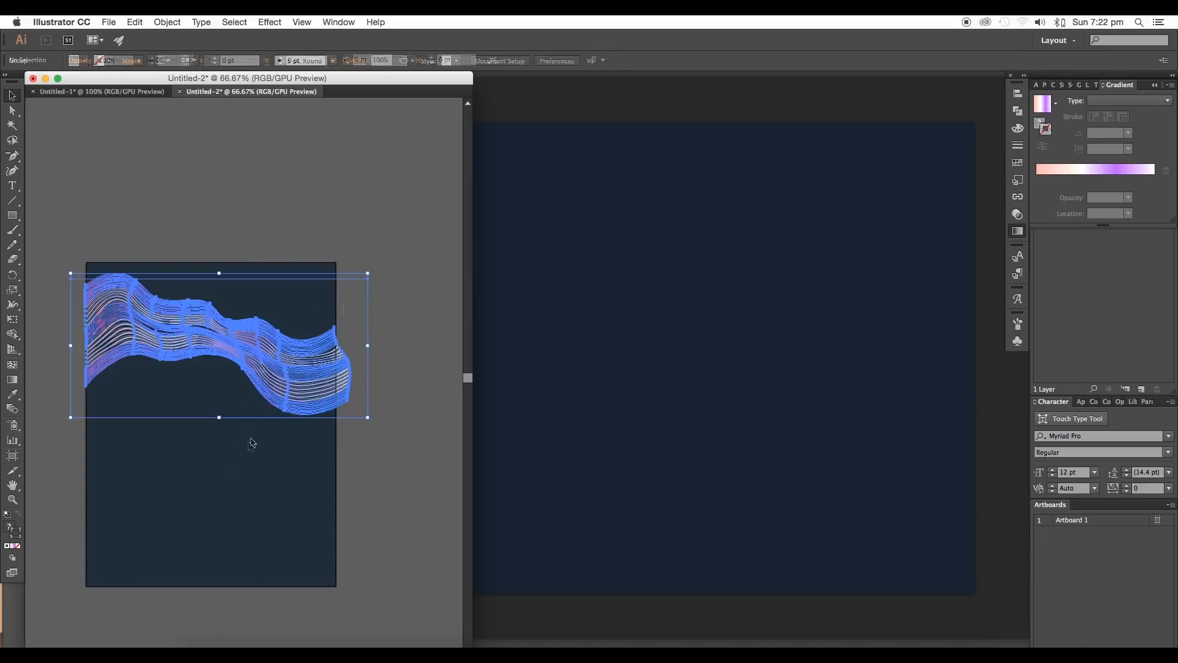
pyautogui.moveTo(276, 379); pyautogui.dragTo(592, 409)
pyautogui.moveTo(716, 396); pyautogui.dragTo(884, 513)
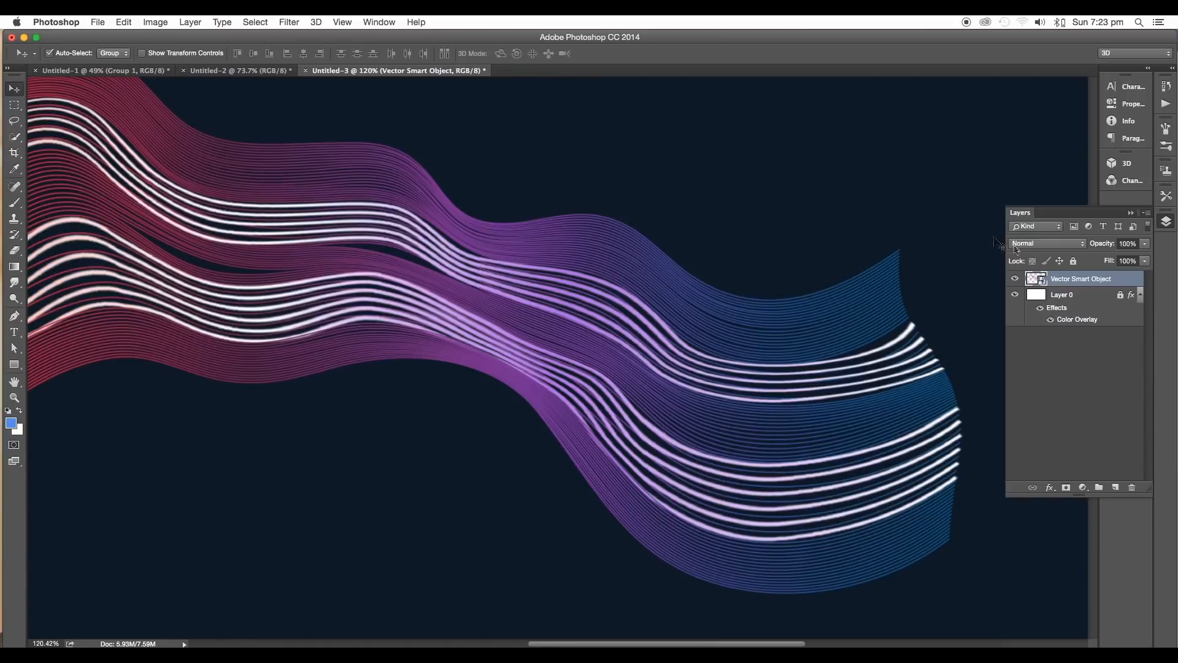
# - Convert the placed wave layer to a smart object and start a Tilt-Shift blur on it
pyautogui.rightClick(1054, 277)
pyautogui.click(920, 248)
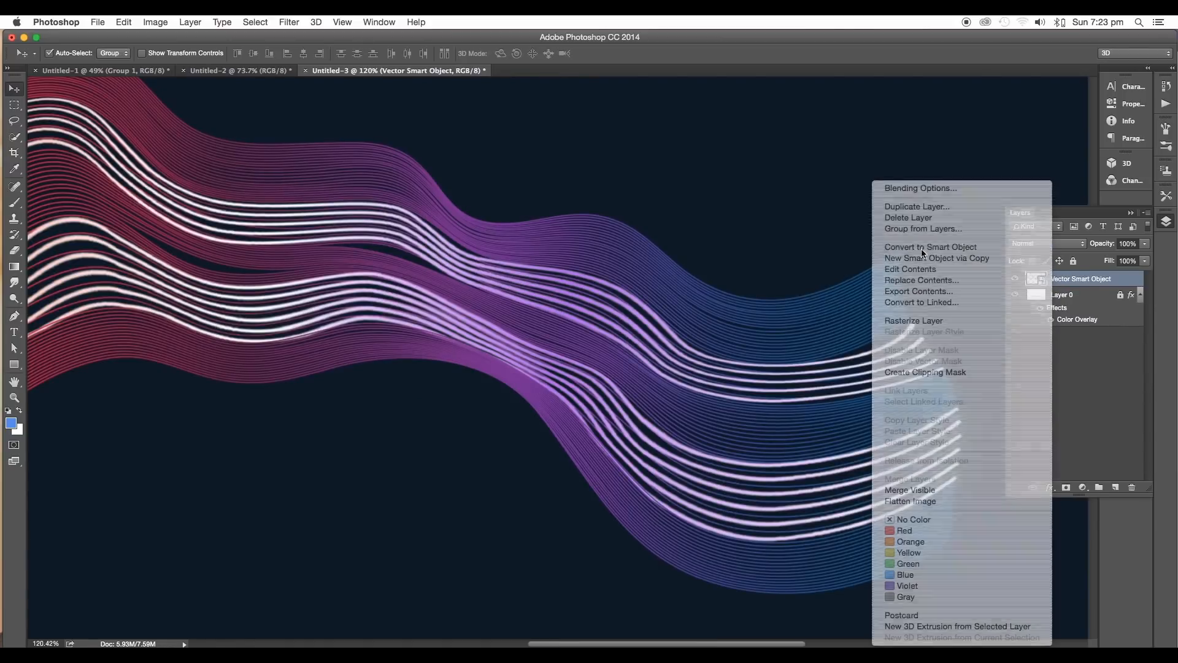
pyautogui.scroll(-5, 590, 361)
pyautogui.scroll(5, 591, 360)
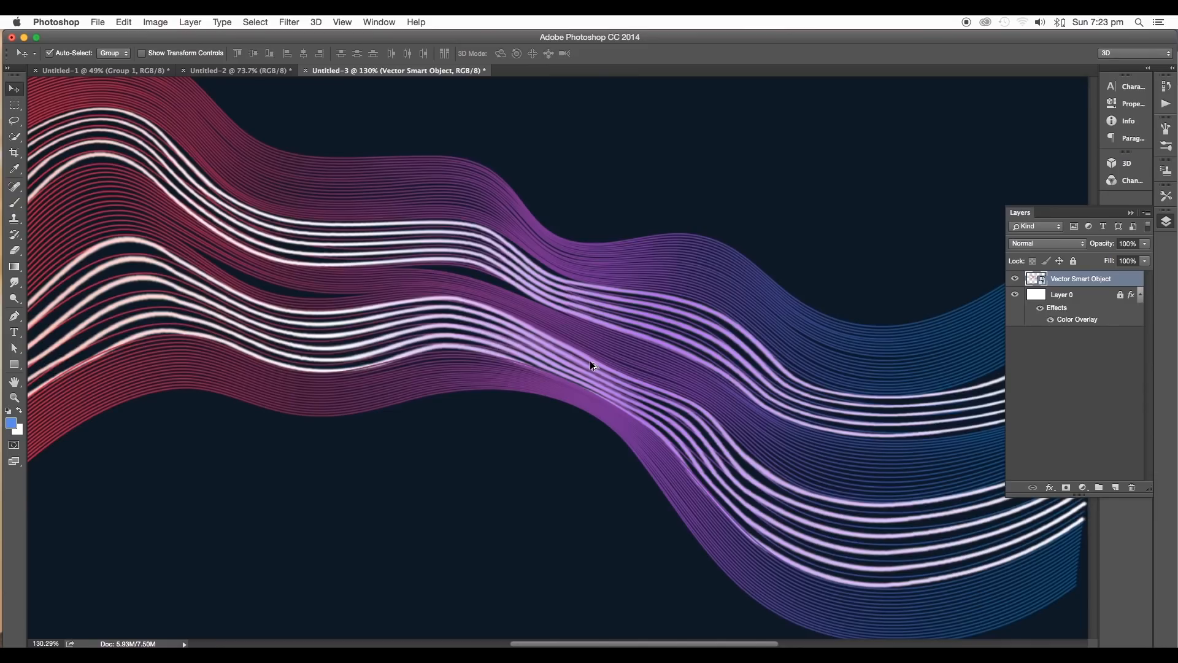
pyautogui.scroll(-4, 591, 360)
pyautogui.moveTo(627, 371); pyautogui.dragTo(607, 385)
pyautogui.click(289, 22)
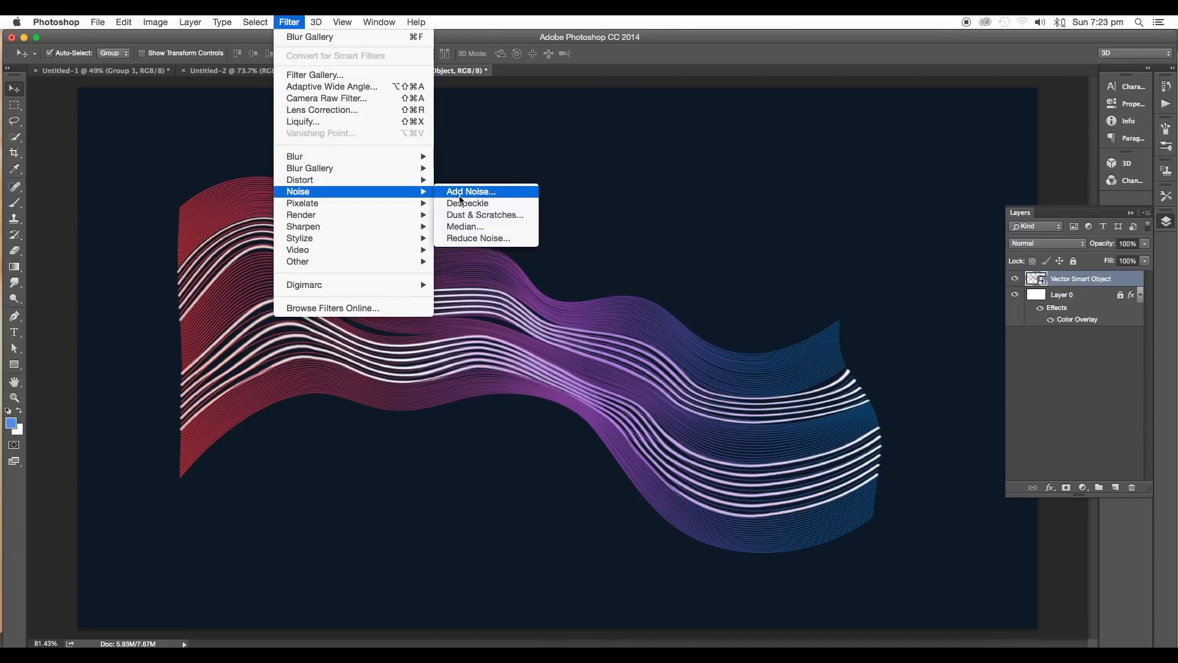
pyautogui.moveTo(368, 168)
pyautogui.click(462, 191)
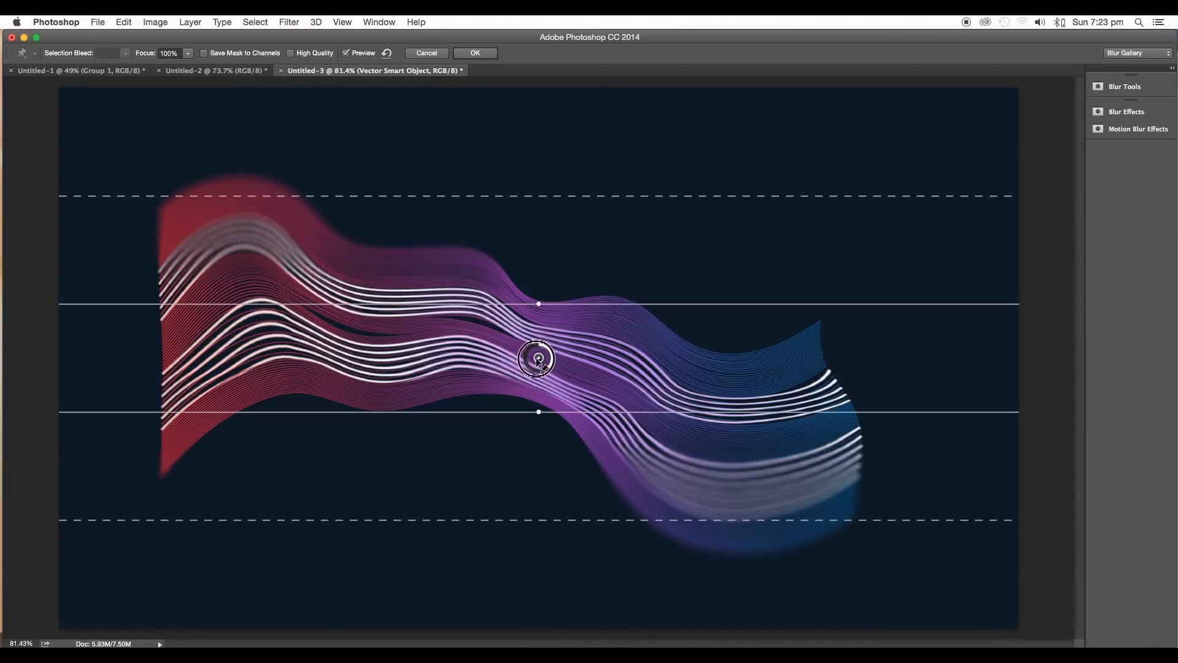
# - Turn the tilt-shift focus band vertical over the wave's center, widen its right transition, lower the blur to about 9, and apply it
pyautogui.moveTo(538, 360); pyautogui.dragTo(686, 403)
pyautogui.moveTo(686, 350); pyautogui.dragTo(436, 321)
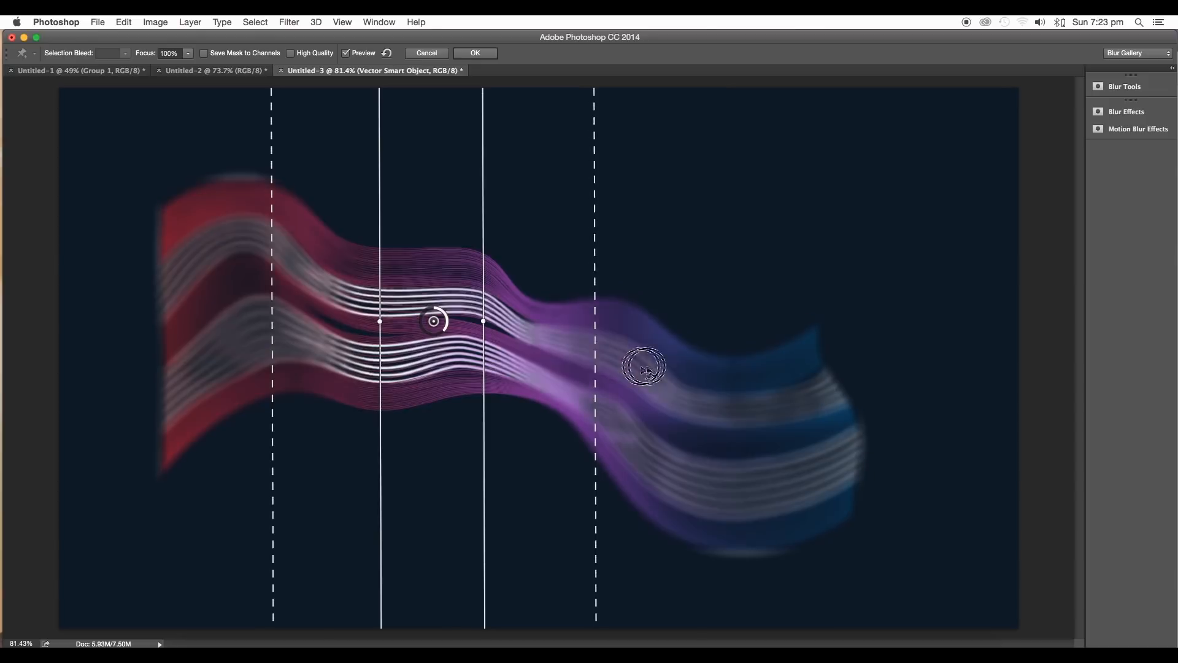
pyautogui.moveTo(644, 367); pyautogui.dragTo(674, 369)
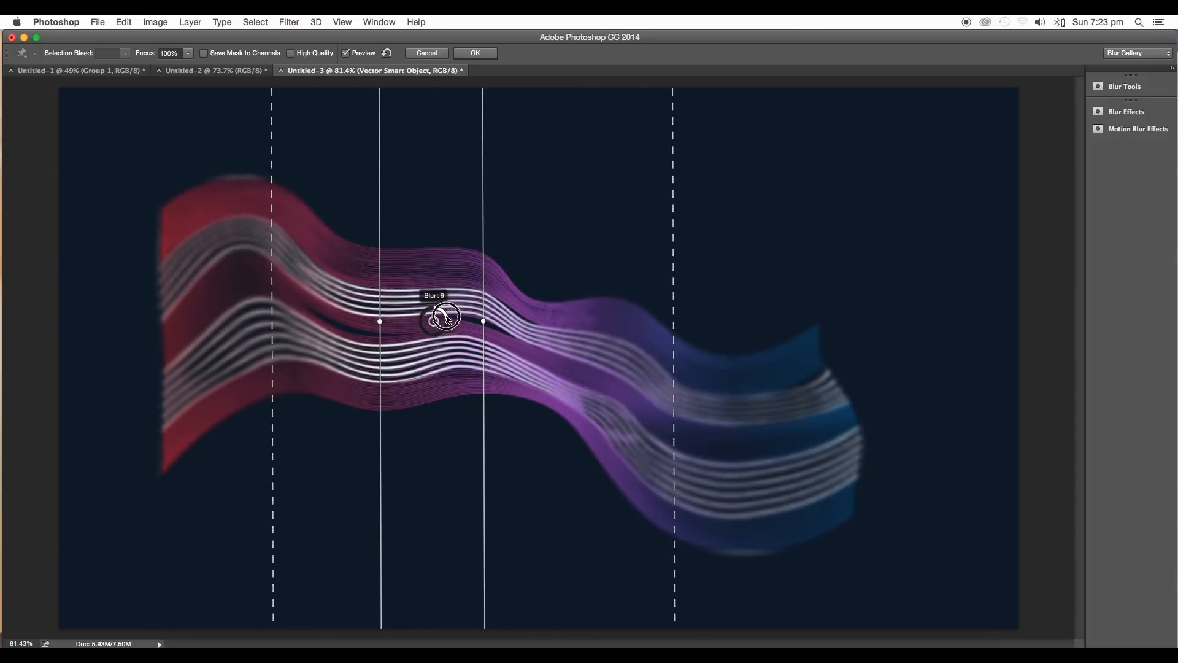
pyautogui.scroll(3, 509, 326)
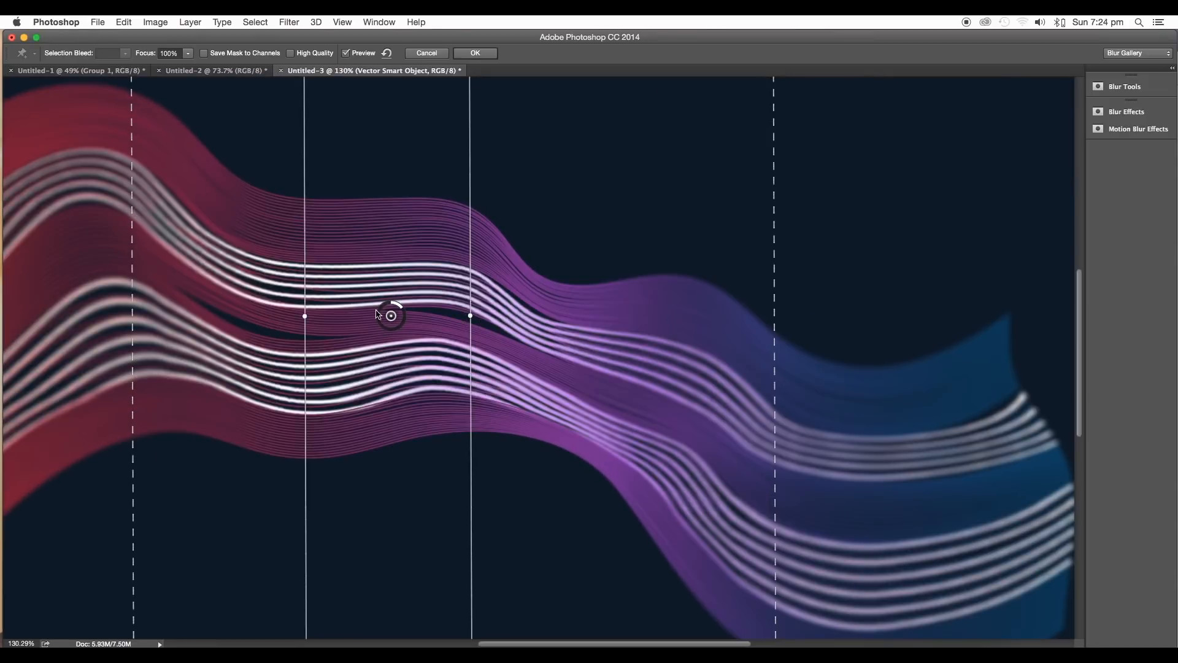
pyautogui.moveTo(389, 316); pyautogui.dragTo(468, 317)
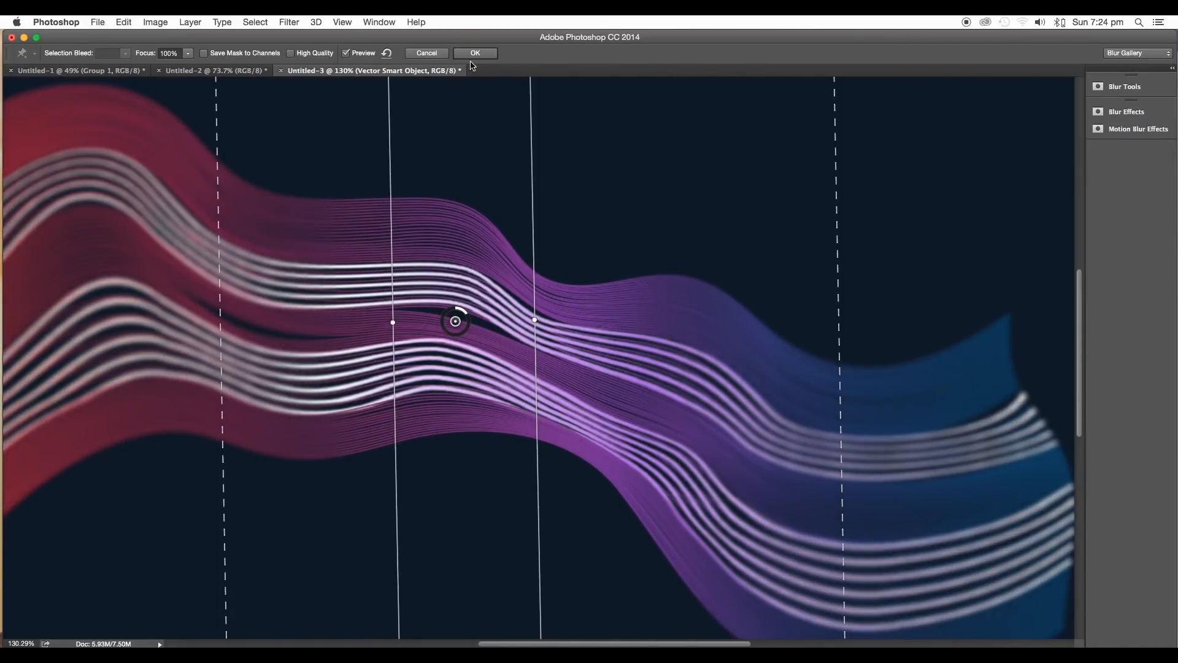
pyautogui.press('Return')
# - Duplicate the blurred wave layer beneath the original, set the copy to Color blend mode, and offset it slightly downward
pyautogui.moveTo(1099, 284); pyautogui.dragTo(1116, 487)
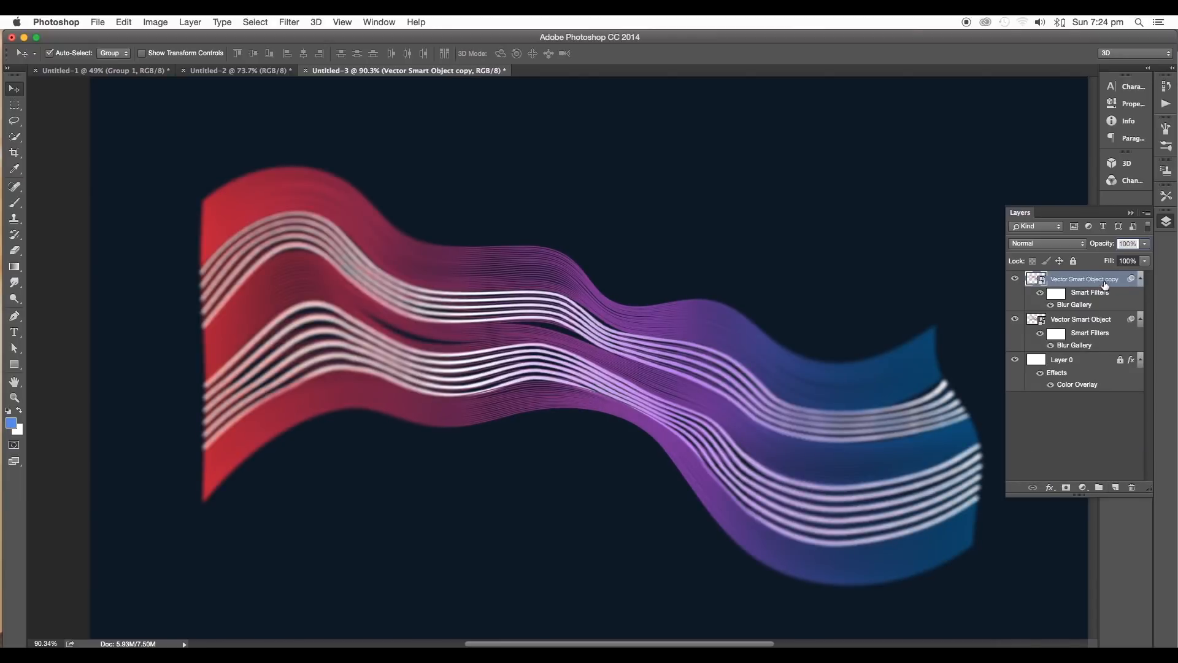
pyautogui.moveTo(1104, 284); pyautogui.dragTo(1103, 347)
pyautogui.click(1046, 243)
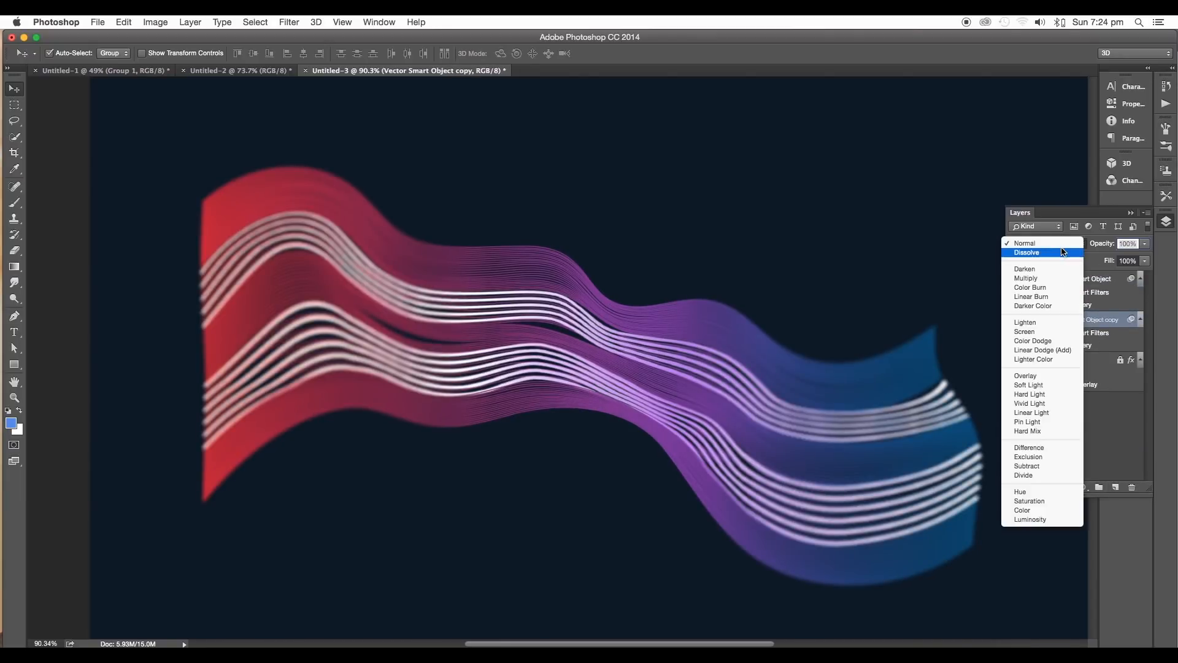
pyautogui.click(1037, 516)
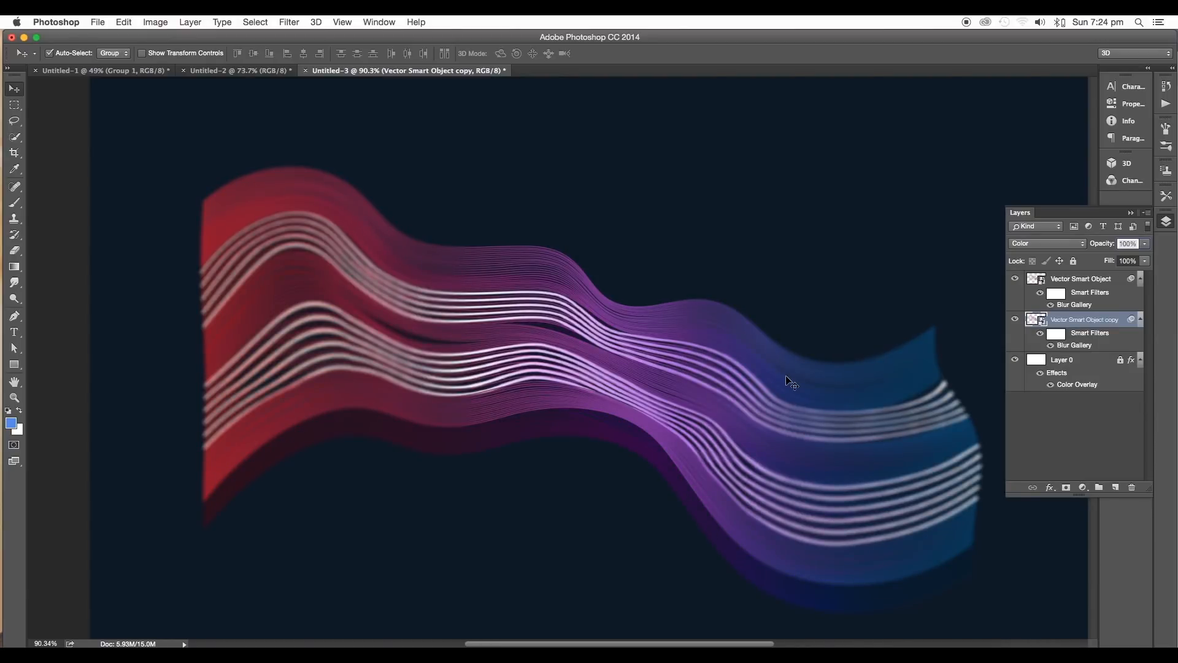
# - Warp the lower wave copy so its bottom right portion is pulled upward toward the original wave
pyautogui.press('super+t')
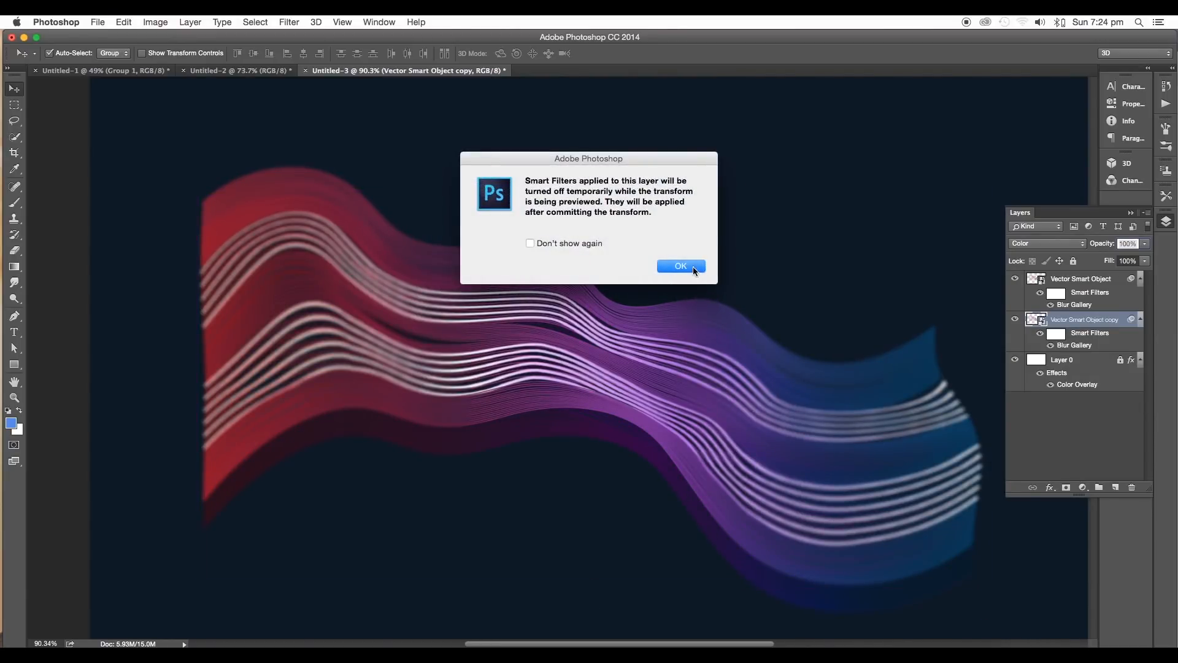
pyautogui.click(682, 265)
pyautogui.rightClick(827, 523)
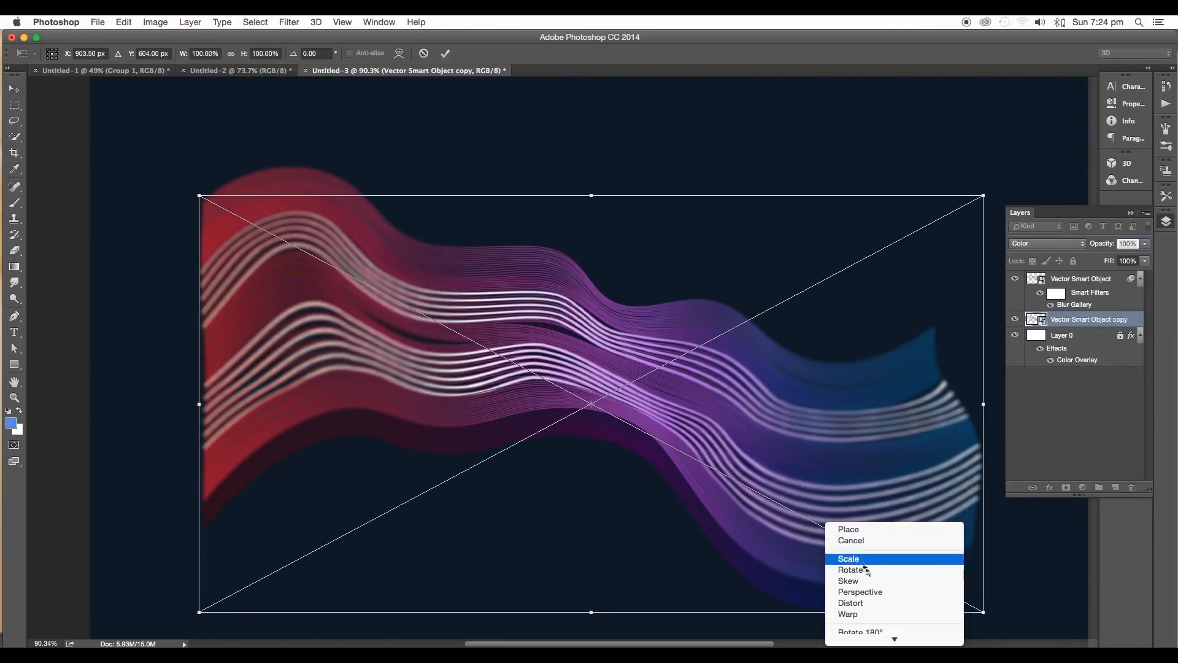
pyautogui.click(867, 614)
pyautogui.scroll(3, 876, 560)
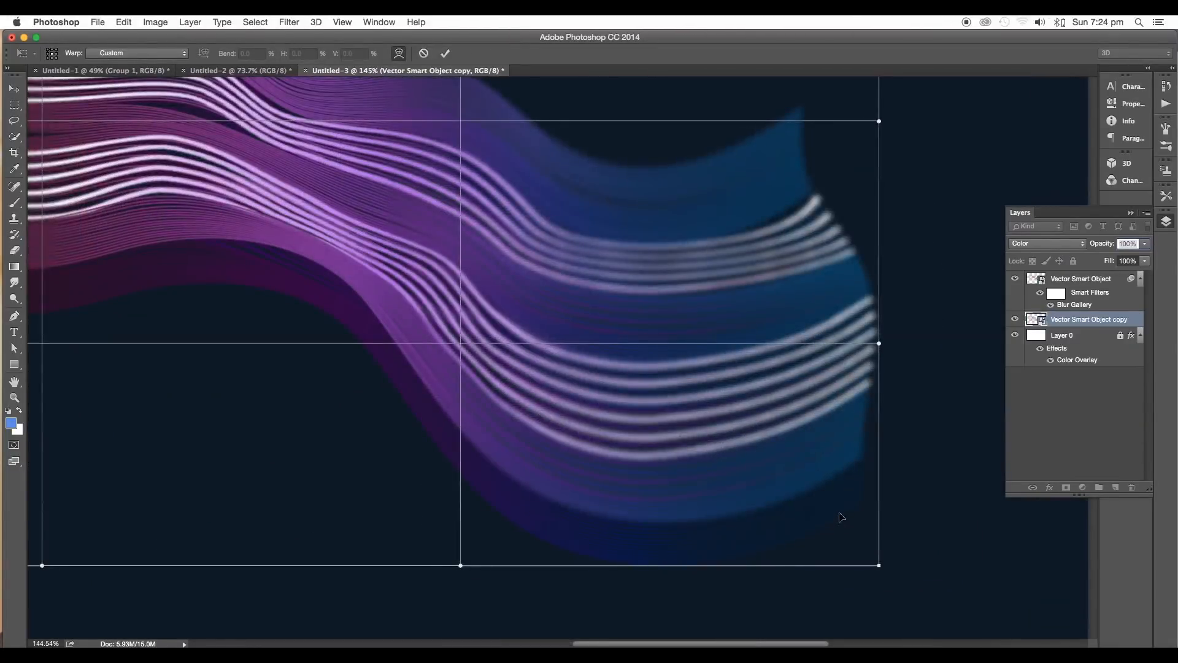
pyautogui.moveTo(839, 514); pyautogui.dragTo(839, 476)
pyautogui.moveTo(167, 355); pyautogui.dragTo(493, 400)
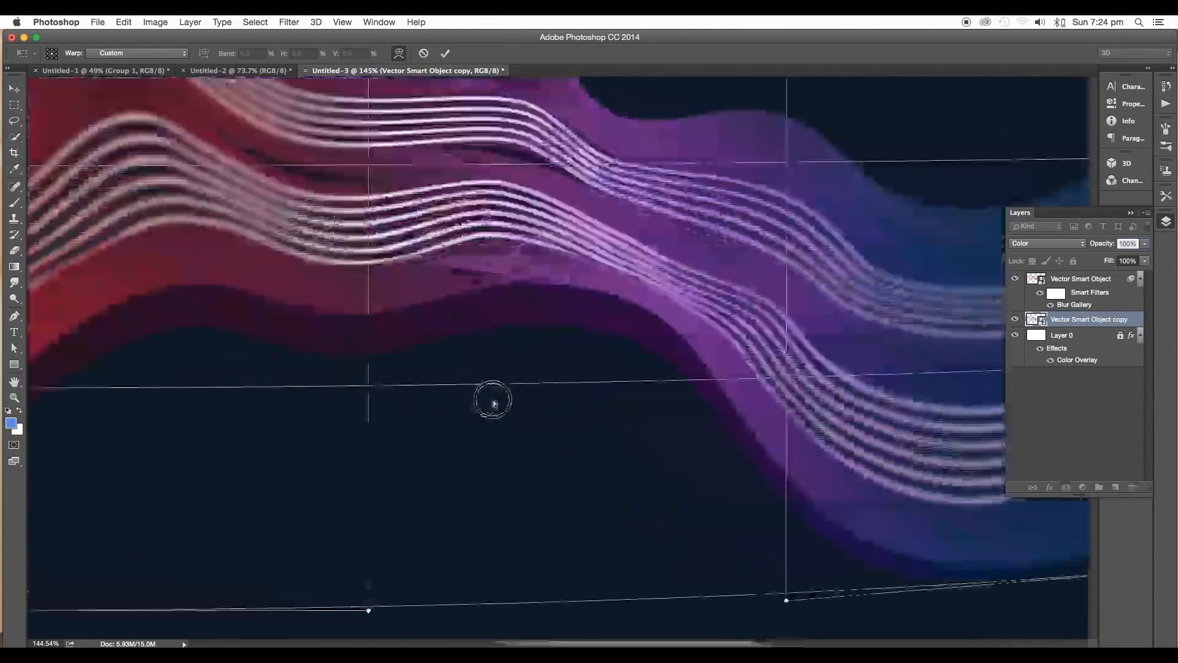
pyautogui.scroll(-3, 337, 349)
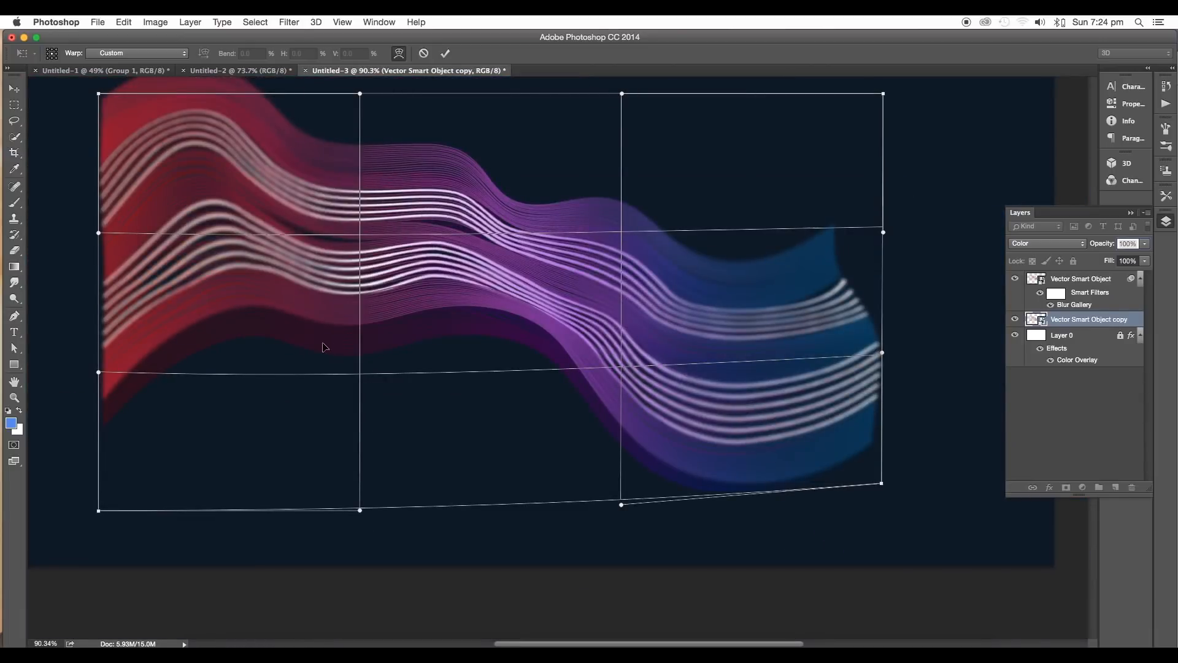
pyautogui.press('Return')
# - Duplicate the original wave layer again directly beneath it, set this second copy to Color blend mode, and offset it slightly upward
pyautogui.moveTo(1100, 285); pyautogui.dragTo(1116, 487)
pyautogui.moveTo(1108, 285); pyautogui.dragTo(1092, 332)
pyautogui.click(1068, 244)
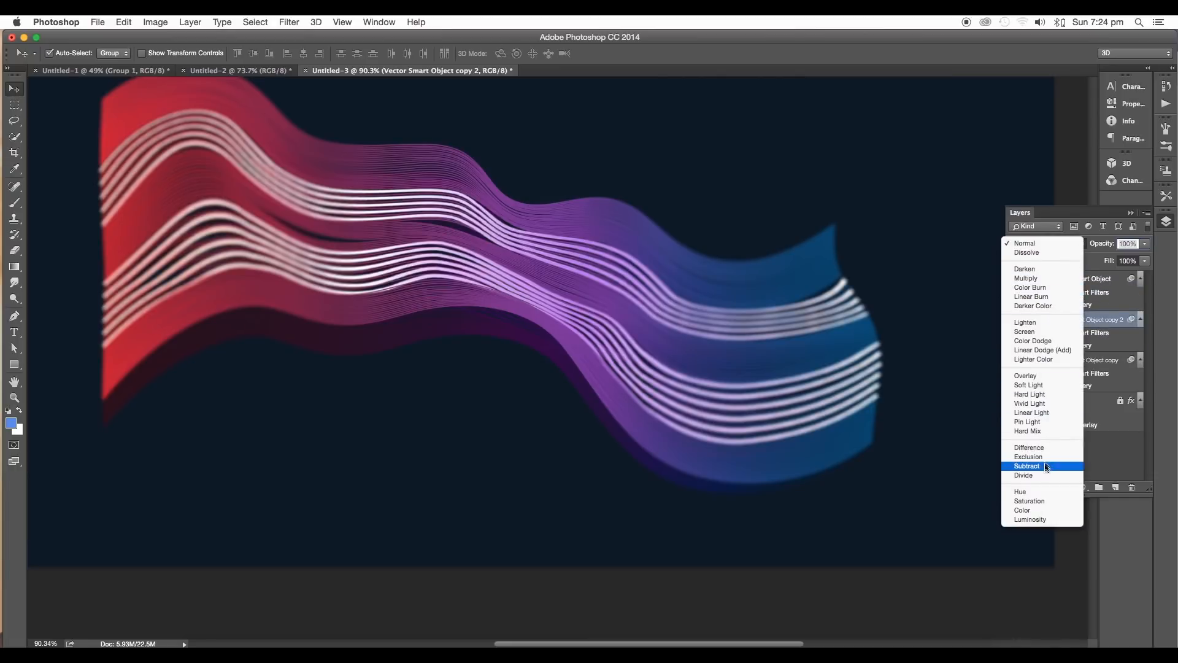
pyautogui.click(1032, 509)
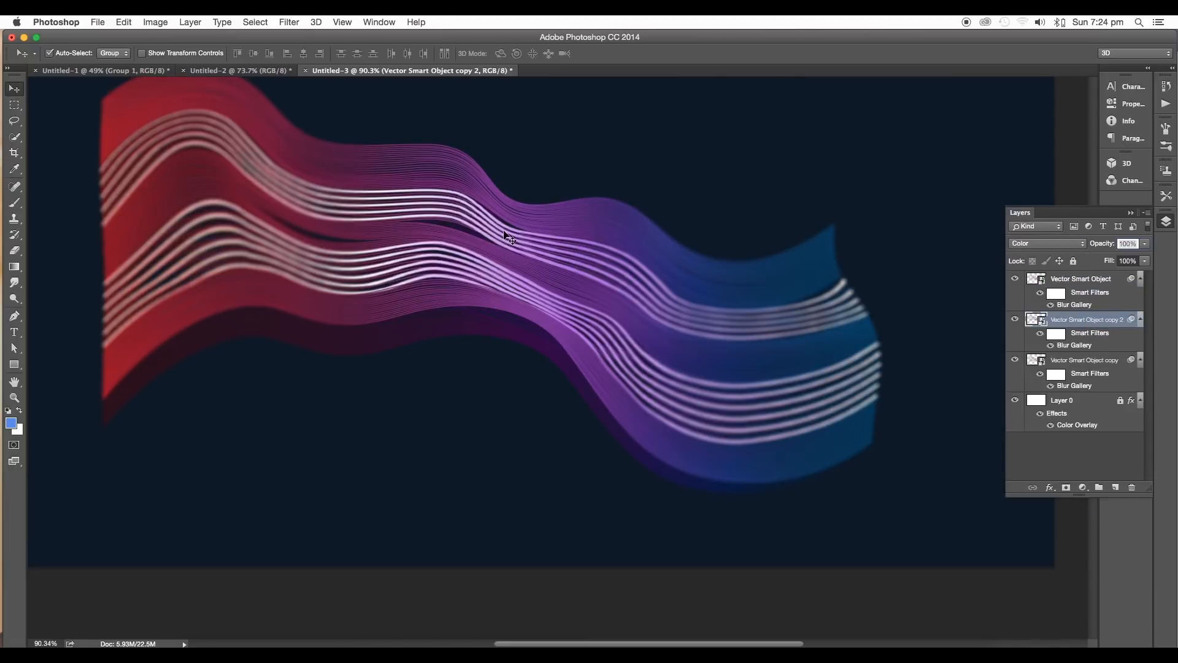
# - Warp the second wave copy so its upper right portion is pulled down toward the original wave
pyautogui.hotkey('ctrl', 't')
pyautogui.rightClick(728, 255)
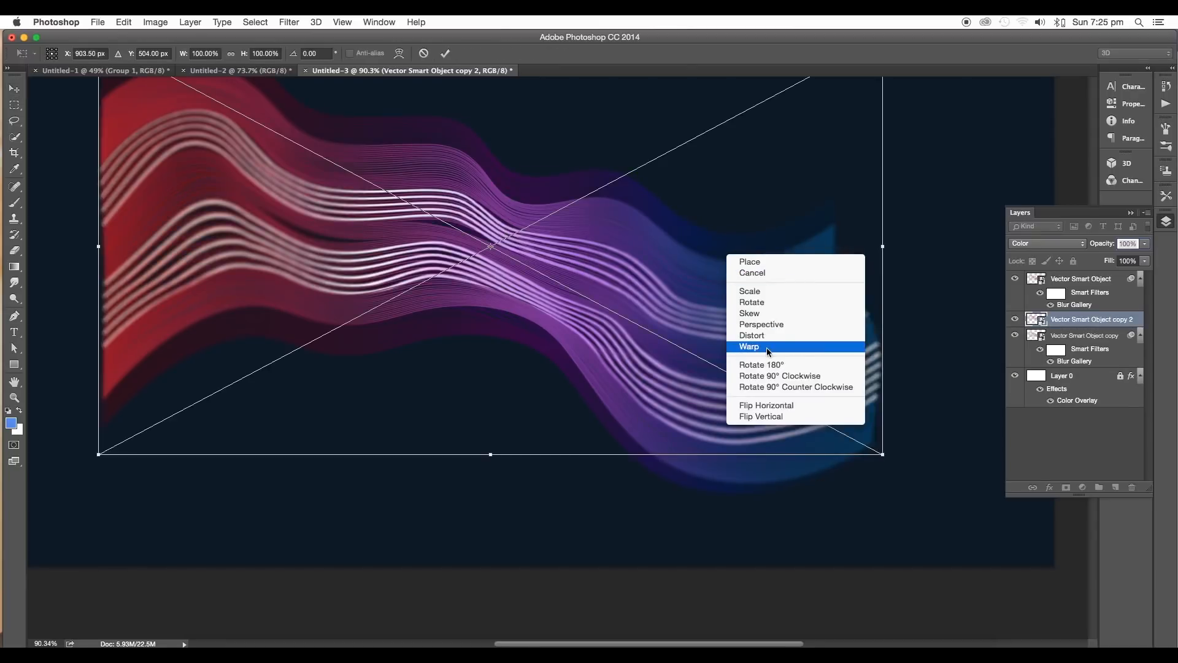
pyautogui.click(764, 345)
pyautogui.moveTo(839, 203); pyautogui.dragTo(831, 220)
pyautogui.moveTo(620, 196); pyautogui.dragTo(620, 184)
pyautogui.scroll(3, 466, 184)
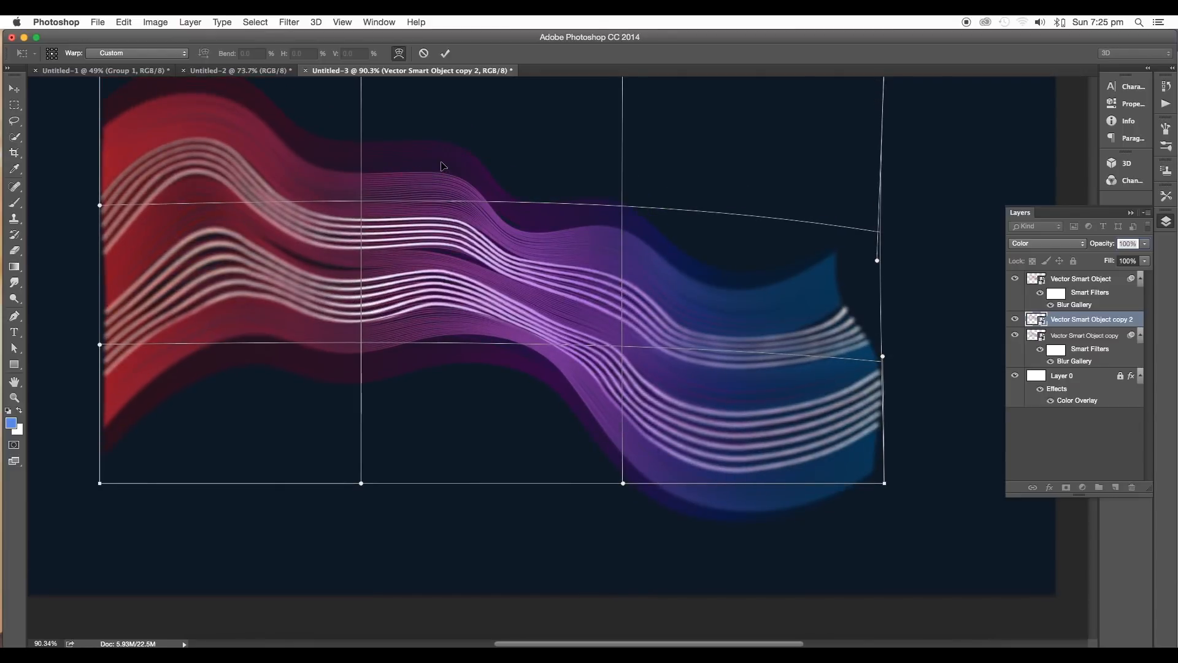
pyautogui.press('Return')
# - Duplicate the original wave layer above it, set the copy to Overlay blend mode and its fill to 48%
pyautogui.scroll(-5, 579, 319)
pyautogui.scroll(5, 582, 322)
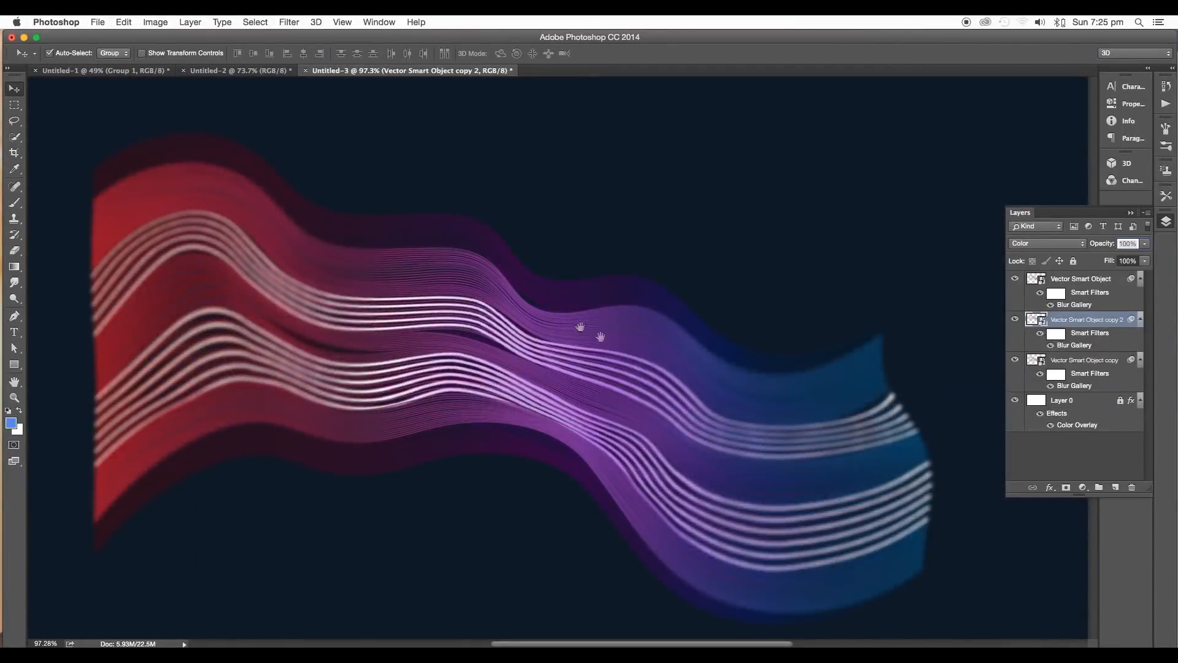
pyautogui.click(1056, 307)
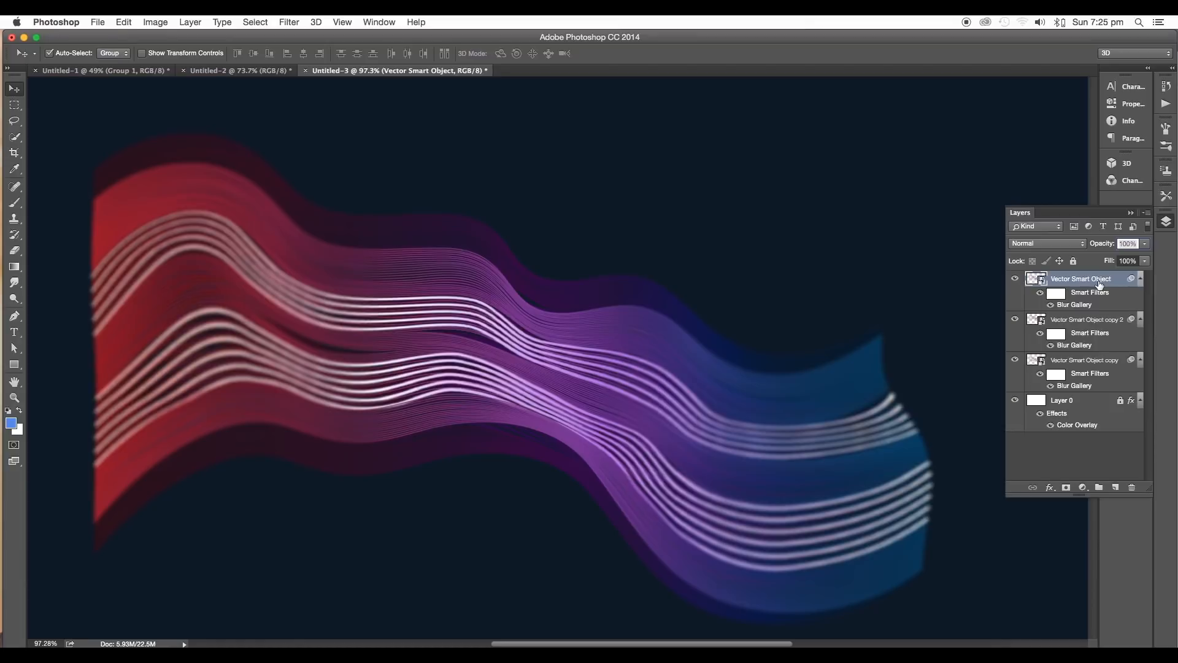
pyautogui.moveTo(1103, 284); pyautogui.dragTo(1116, 486)
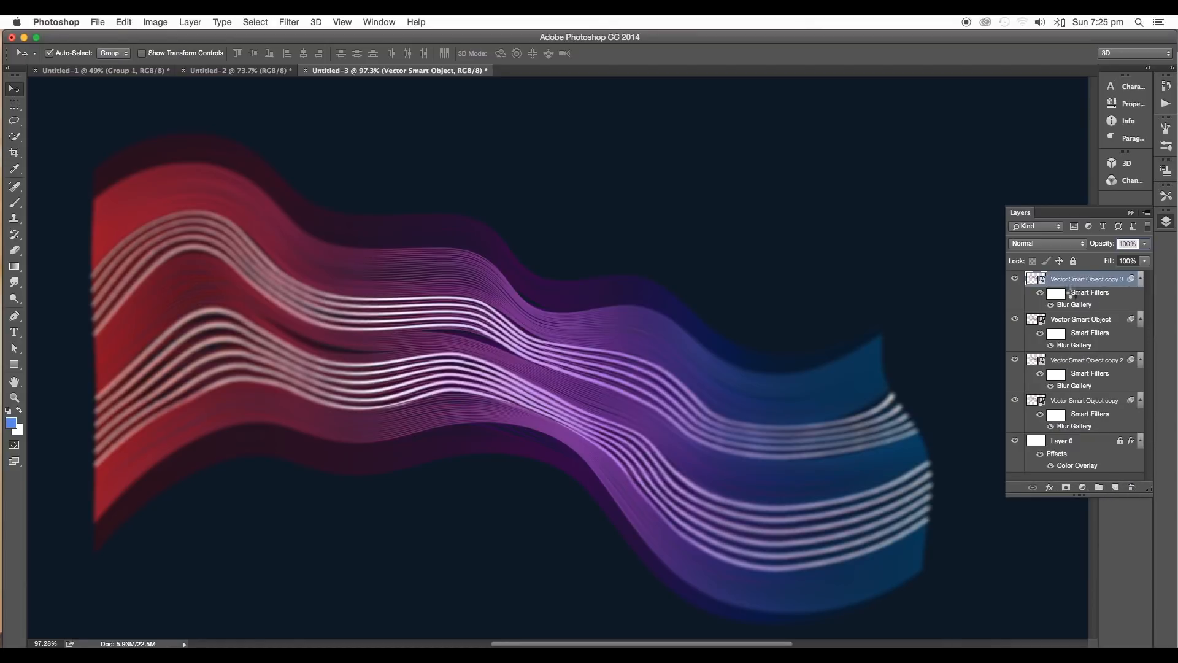
pyautogui.click(1051, 243)
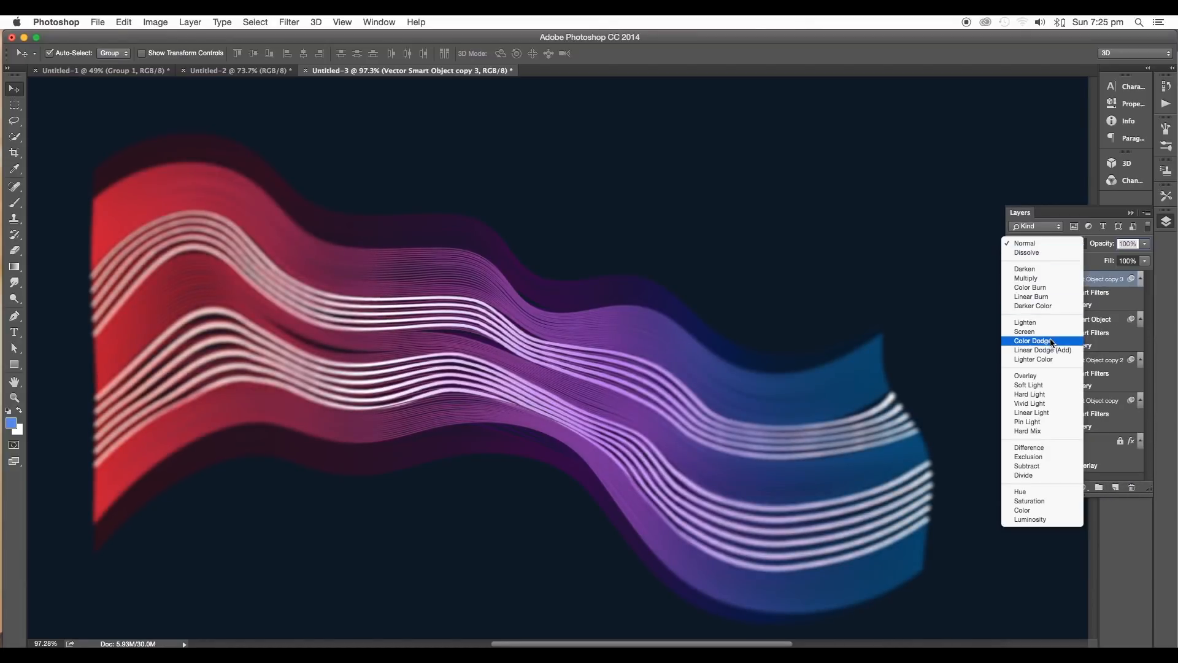
pyautogui.click(1025, 378)
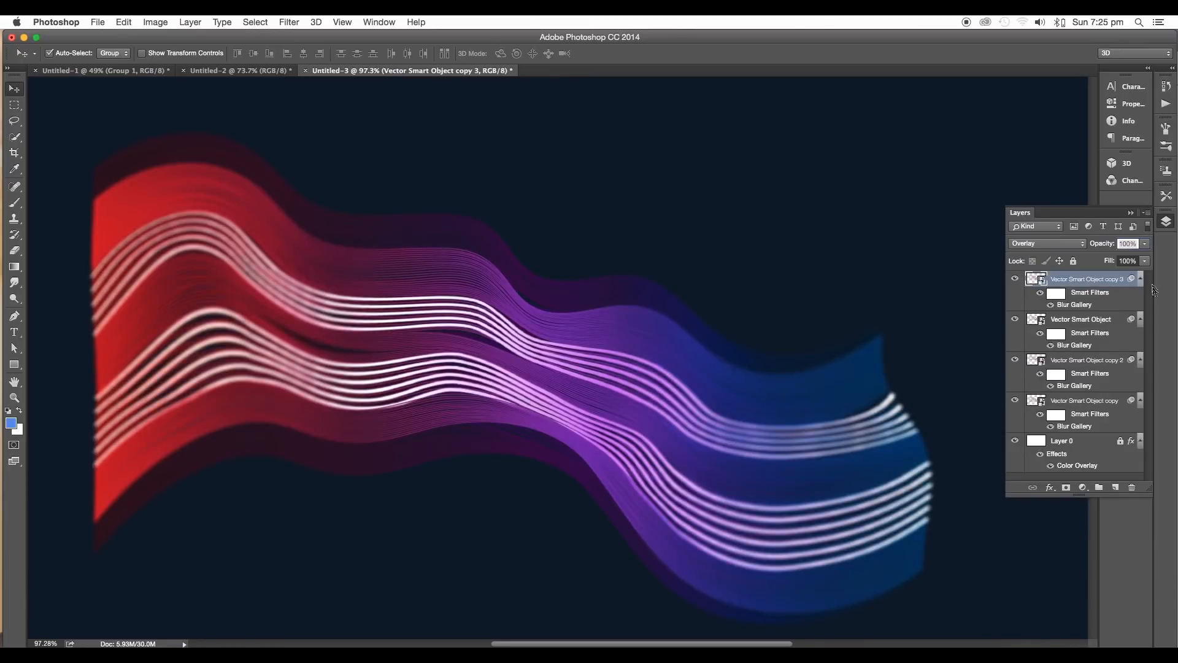
pyautogui.click(1146, 261)
pyautogui.moveTo(1123, 275); pyautogui.dragTo(1121, 275)
# - Warp the overlay copy, nudging its middle lines slightly and bulging its right edge outward past the original wave
pyautogui.hotkey('ctrl', 't')
pyautogui.rightClick(577, 376)
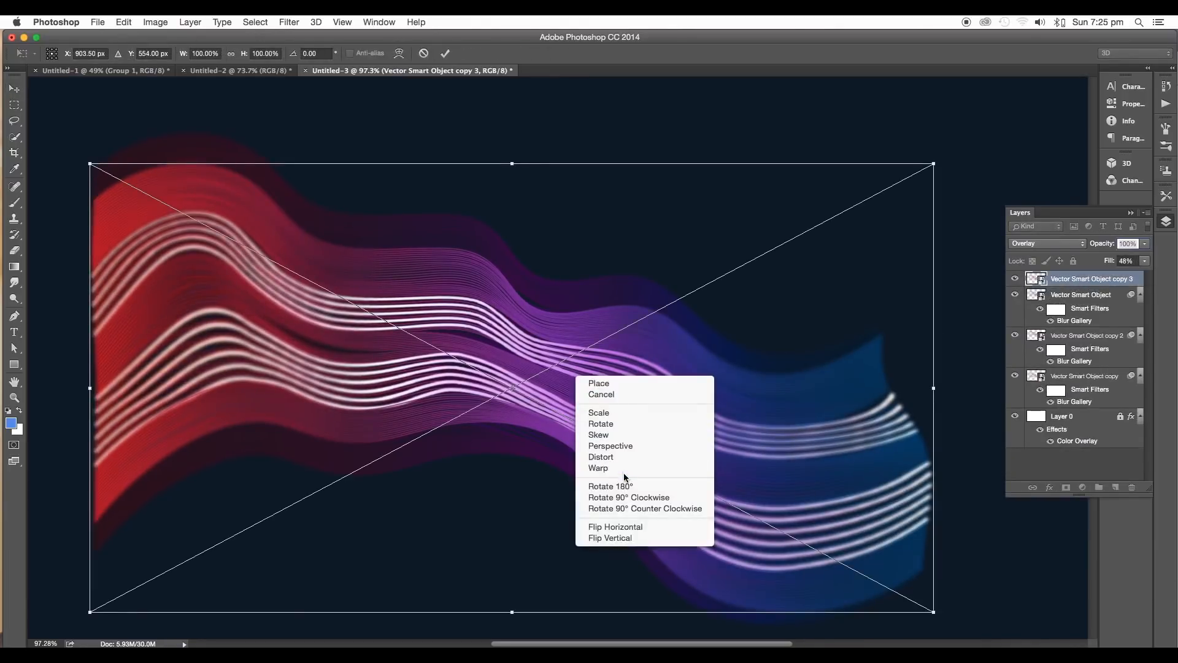
pyautogui.click(614, 469)
pyautogui.scroll(5, 719, 399)
pyautogui.moveTo(620, 382); pyautogui.dragTo(619, 384)
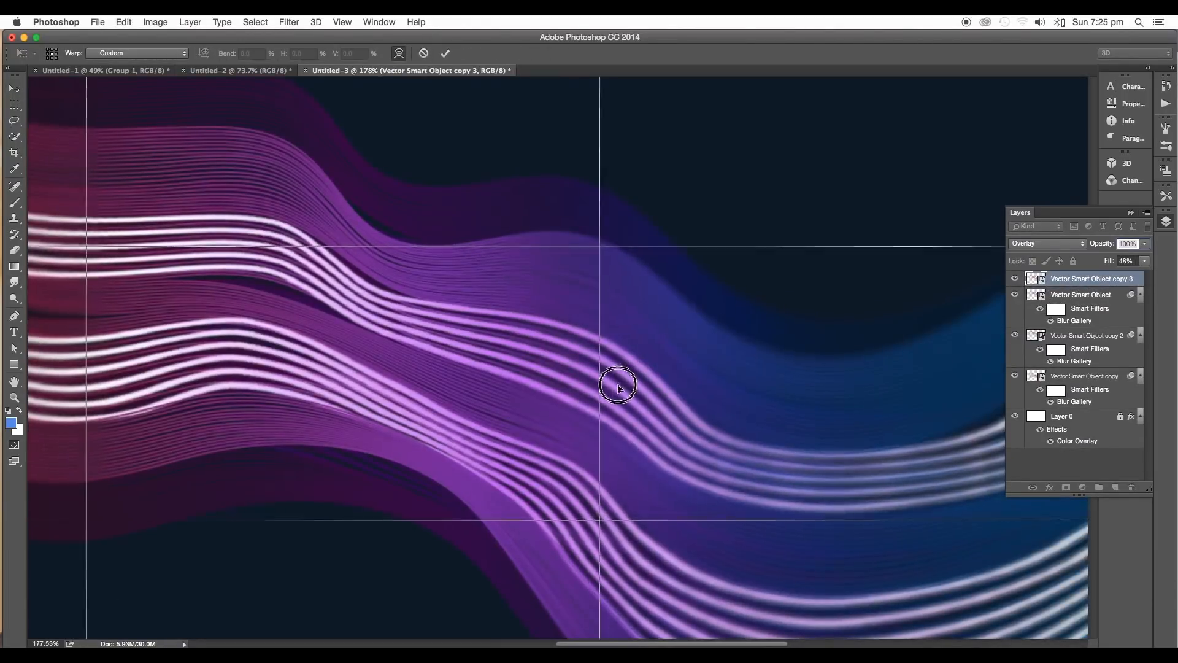
pyautogui.hscroll(-5, 619, 385)
pyautogui.moveTo(500, 350); pyautogui.dragTo(500, 348)
pyautogui.moveTo(264, 285); pyautogui.dragTo(264, 276)
pyautogui.scroll(-5, 310, 327)
pyautogui.moveTo(881, 383); pyautogui.dragTo(784, 361)
pyautogui.moveTo(843, 370); pyautogui.dragTo(861, 353)
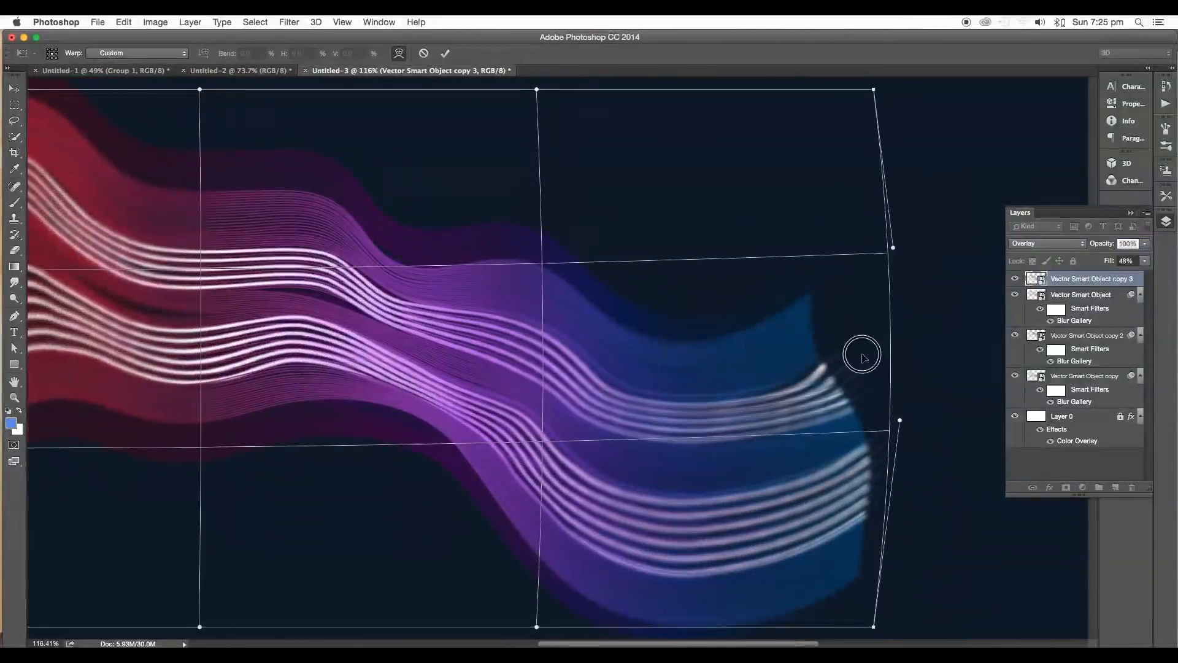
# - Stretch the overlay copy's warp further out at the lower right, adjust its middle section and apply the warp
pyautogui.moveTo(716, 401); pyautogui.dragTo(703, 416)
pyautogui.moveTo(871, 267); pyautogui.dragTo(897, 247)
pyautogui.moveTo(692, 410); pyautogui.dragTo(696, 395)
pyautogui.scroll(-3, 730, 448)
pyautogui.moveTo(780, 522); pyautogui.dragTo(796, 509)
pyautogui.moveTo(619, 495); pyautogui.dragTo(596, 495)
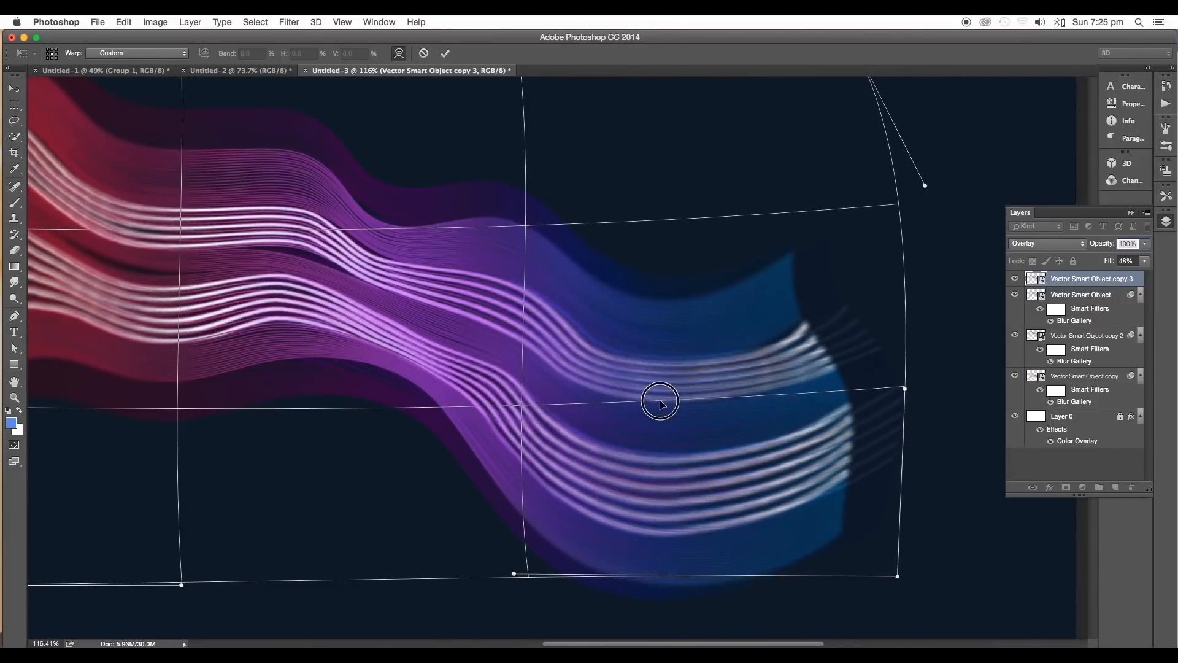
pyautogui.moveTo(660, 400); pyautogui.dragTo(649, 402)
pyautogui.moveTo(405, 399); pyautogui.dragTo(358, 394)
pyautogui.moveTo(32, 283); pyautogui.dragTo(373, 326)
pyautogui.press('Return')
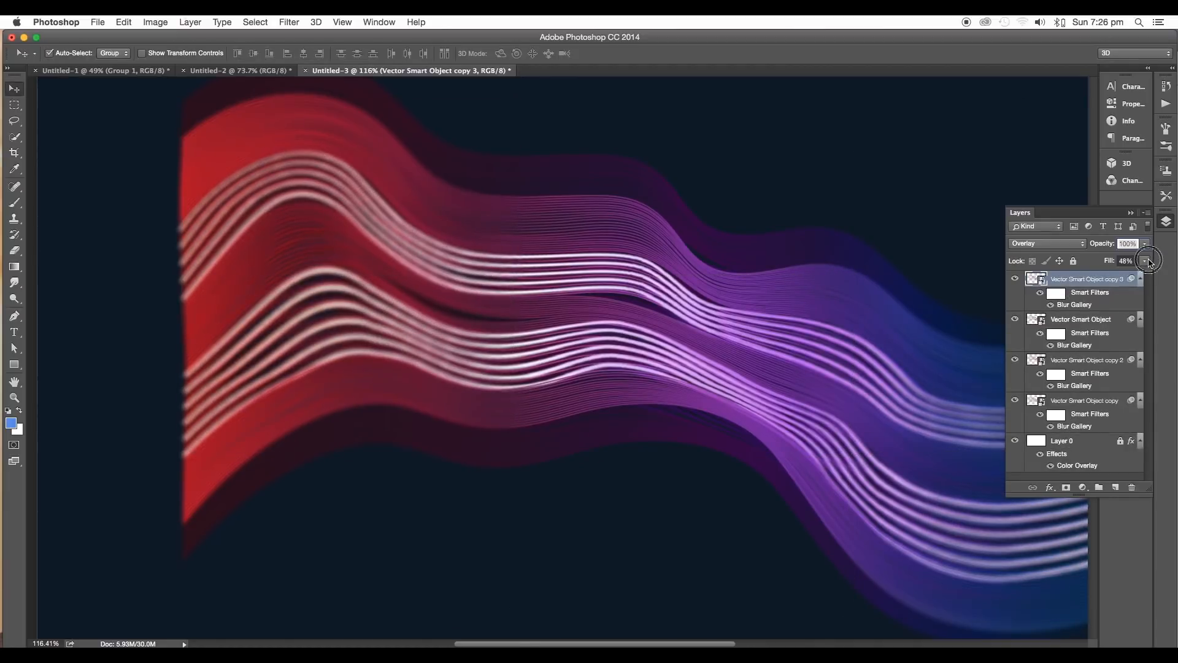
# - Raise the overlay copy's fill to 100% and duplicate it as a new top layer named Hugjlight
pyautogui.click(1145, 261)
pyautogui.moveTo(1140, 275); pyautogui.dragTo(1115, 488)
pyautogui.scroll(-5, 732, 352)
pyautogui.scroll(5, 727, 363)
pyautogui.scroll(1, 218, 328)
pyautogui.doubleClick(1069, 280)
pyautogui.write('Hugjlight')
pyautogui.press('Return')
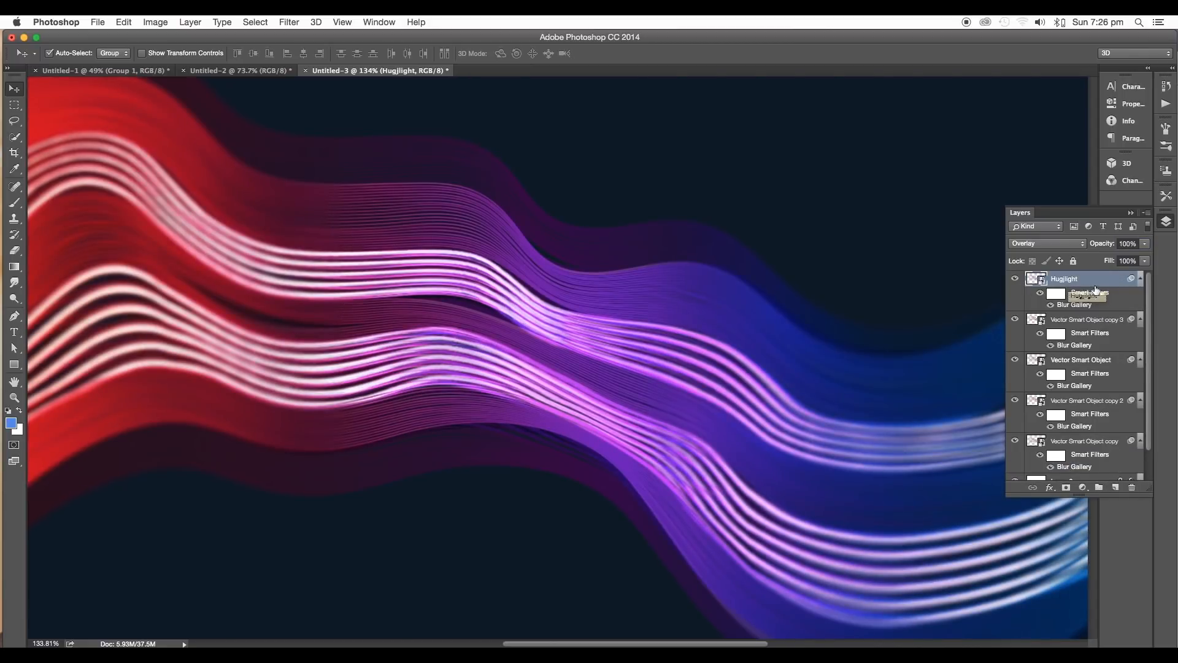
# - Add a layer mask to the Hugjlight layer and set the brush's foreground color to black
pyautogui.click(1140, 279)
pyautogui.click(1067, 488)
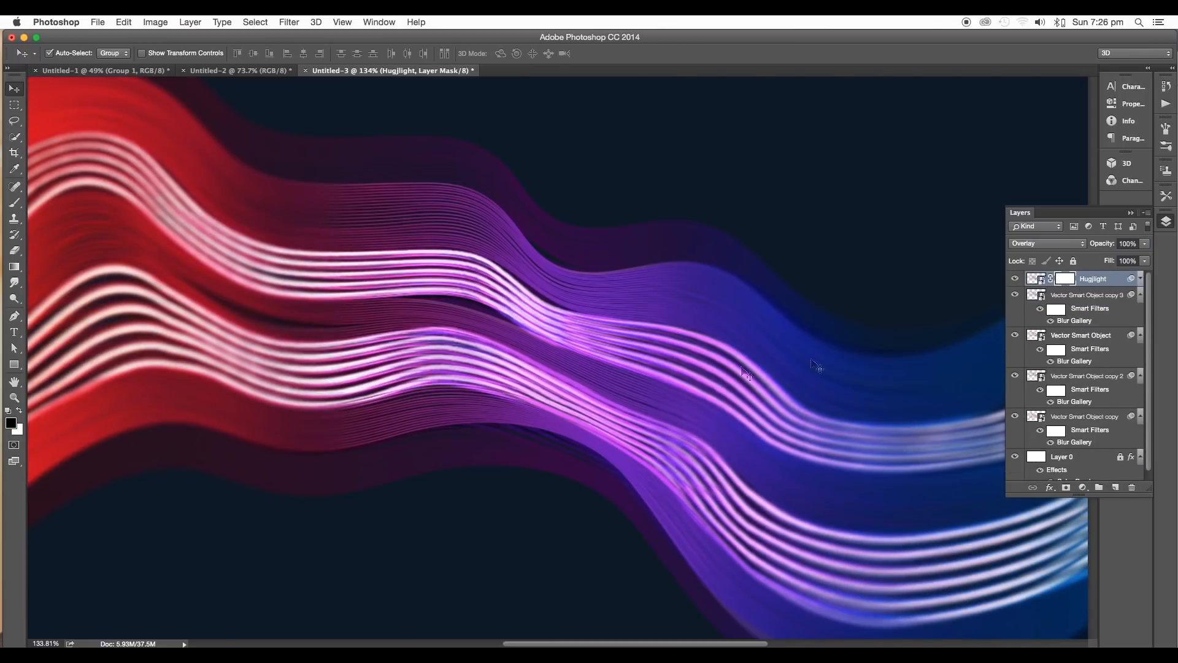
pyautogui.press('b')
pyautogui.click(9, 424)
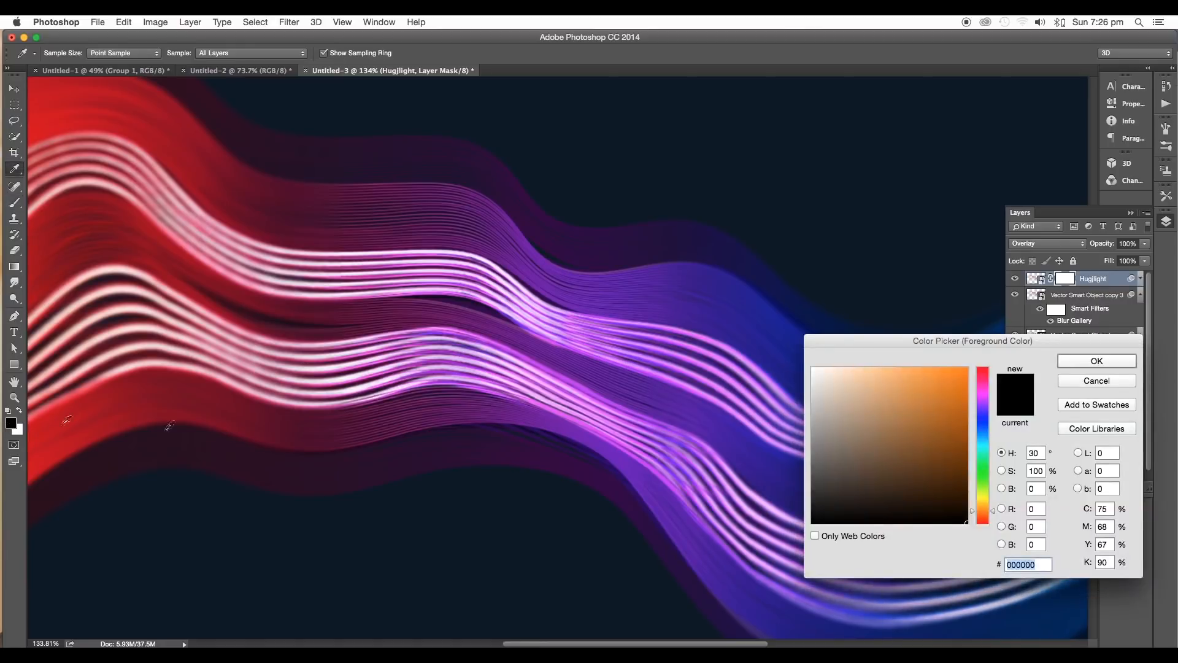
pyautogui.moveTo(841, 476); pyautogui.dragTo(825, 521)
pyautogui.click(1079, 363)
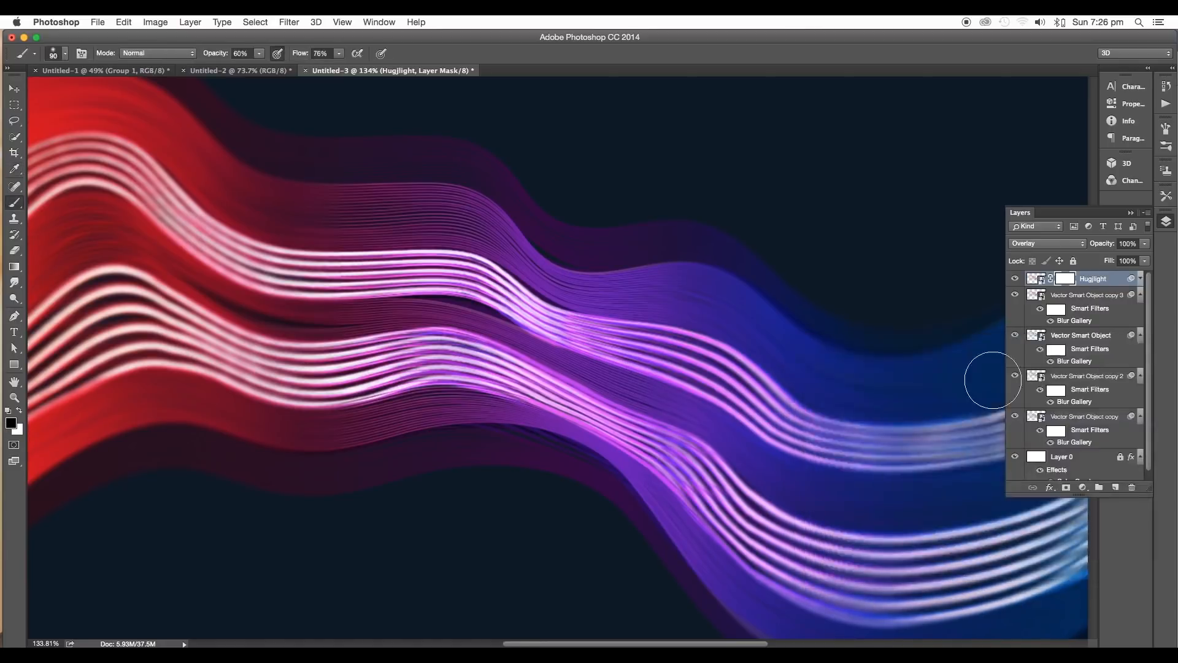
# - Refine the Hugjlight mask with soft eraser strokes of 150 to 250 px along the red bends and the blue end of the wave
pyautogui.scroll(-5, 688, 409)
pyautogui.scroll(4, 688, 409)
pyautogui.scroll(-5, 688, 411)
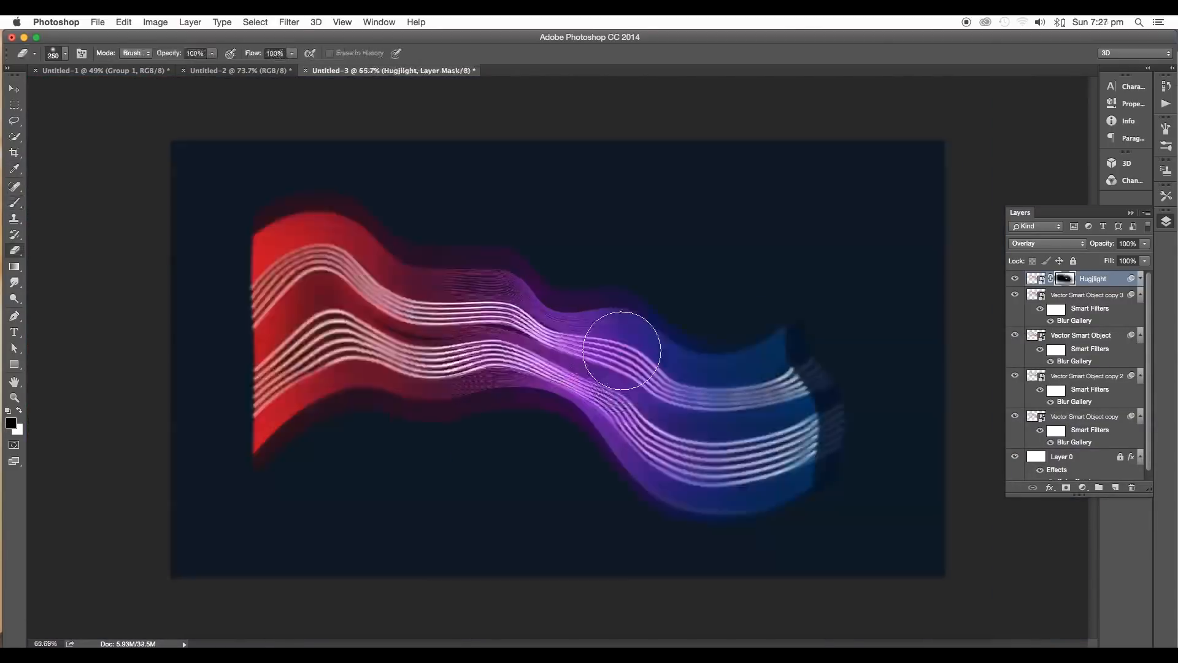
pyautogui.moveTo(362, 276); pyautogui.dragTo(319, 254)
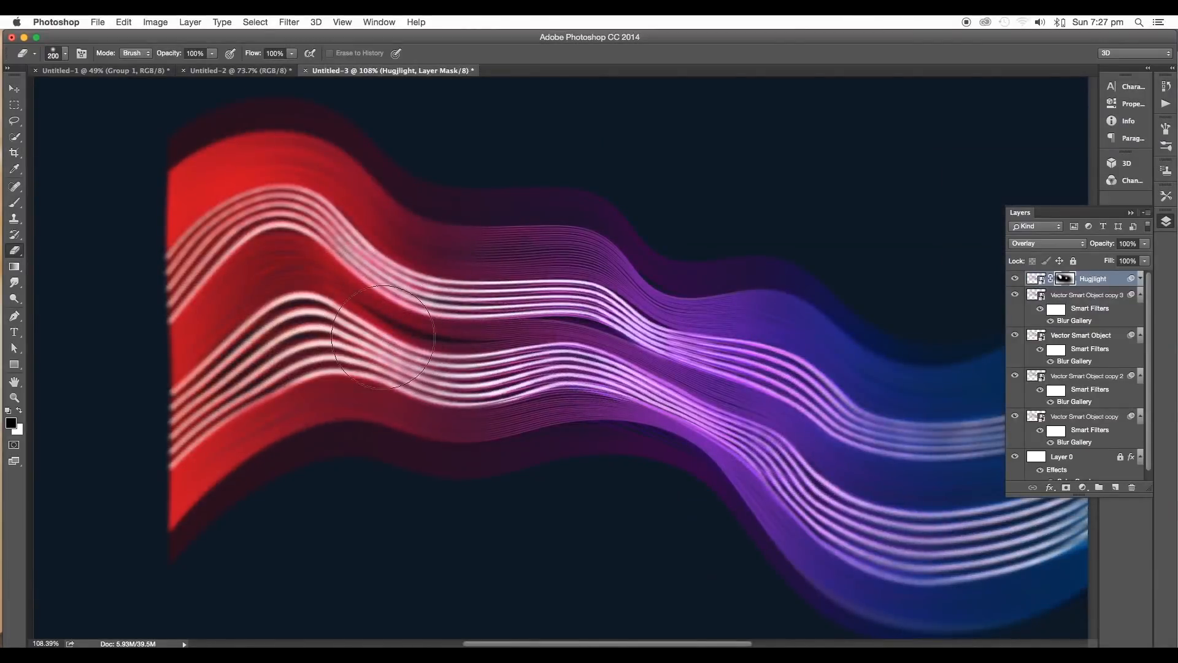
pyautogui.moveTo(383, 336)
pyautogui.mouseDown()
pyautogui.moveTo(558, 306)
pyautogui.moveTo(631, 336)
pyautogui.moveTo(631, 350)
pyautogui.moveTo(497, 301)
pyautogui.moveTo(518, 368)
pyautogui.mouseUp()
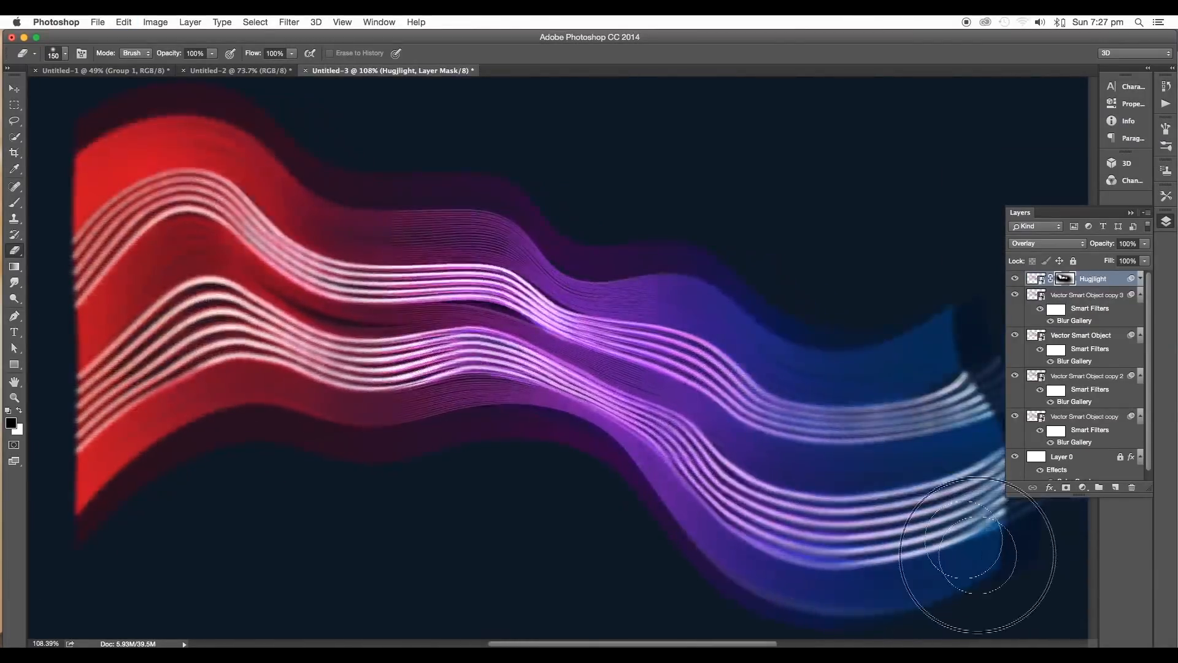
pyautogui.moveTo(978, 555)
pyautogui.mouseDown()
pyautogui.moveTo(921, 421)
pyautogui.moveTo(933, 423)
pyautogui.mouseUp()
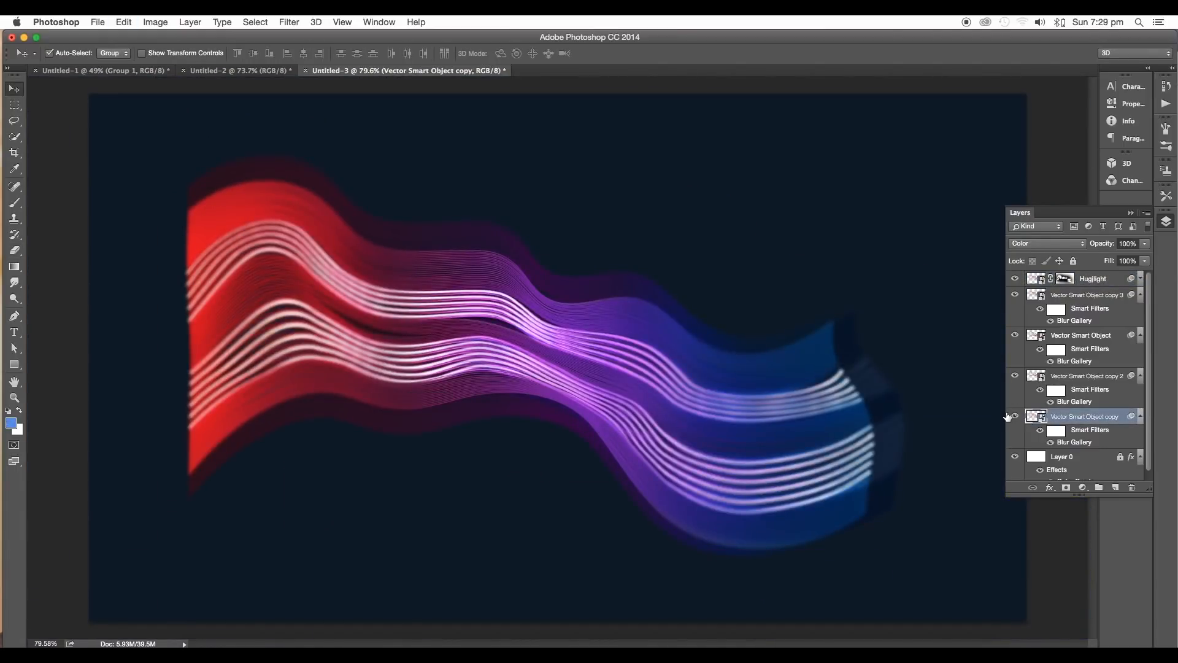
# - Select all five wave layers and scale them together to about 136%
pyautogui.click(1008, 416)
pyautogui.click(1008, 416)
pyautogui.scroll(-4, 745, 566)
pyautogui.moveTo(740, 561); pyautogui.dragTo(428, 239)
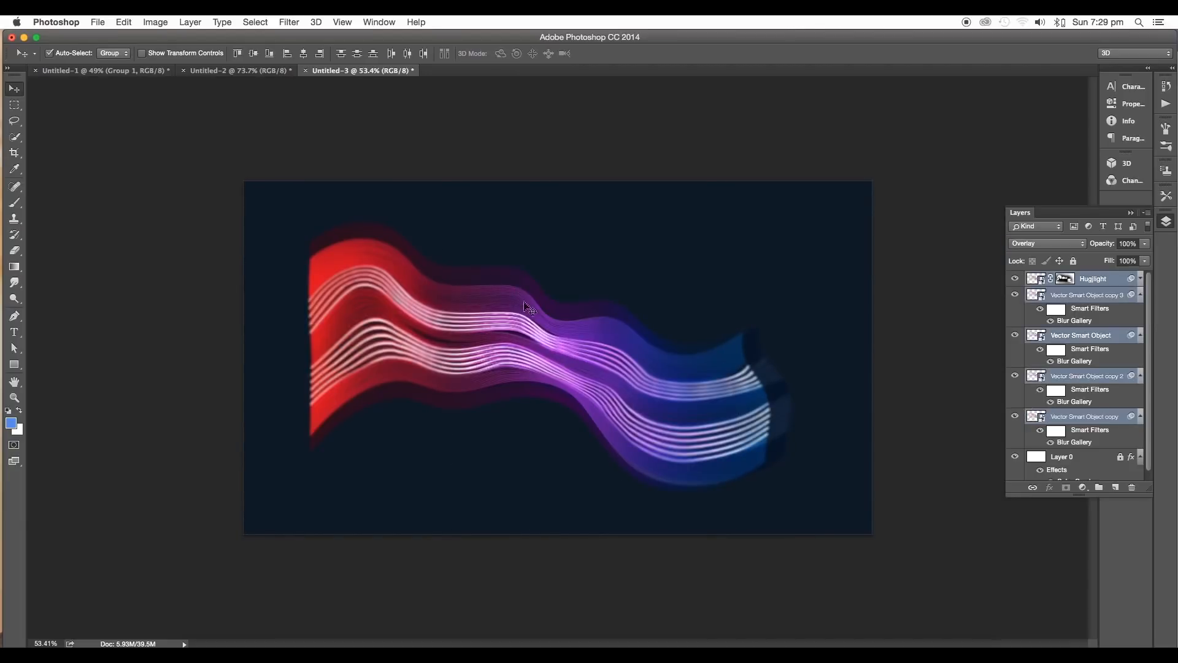
pyautogui.hotkey('ctrl', 't')
pyautogui.moveTo(870, 183); pyautogui.dragTo(982, 119)
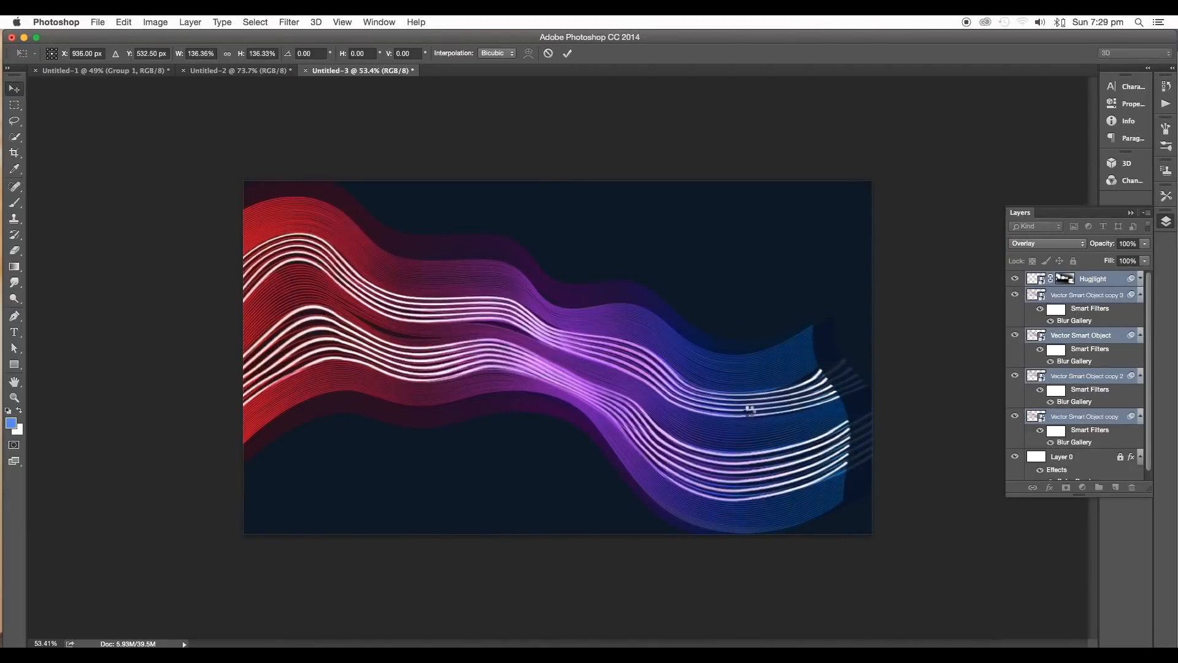
# - Shift the enlarged wave layers to the right and rotate them counterclockwise by about 5.5°
pyautogui.press('super+t')
pyautogui.moveTo(908, 361); pyautogui.dragTo(948, 361)
pyautogui.press('Return')
pyautogui.press('super+t')
pyautogui.moveTo(981, 164); pyautogui.dragTo(961, 130)
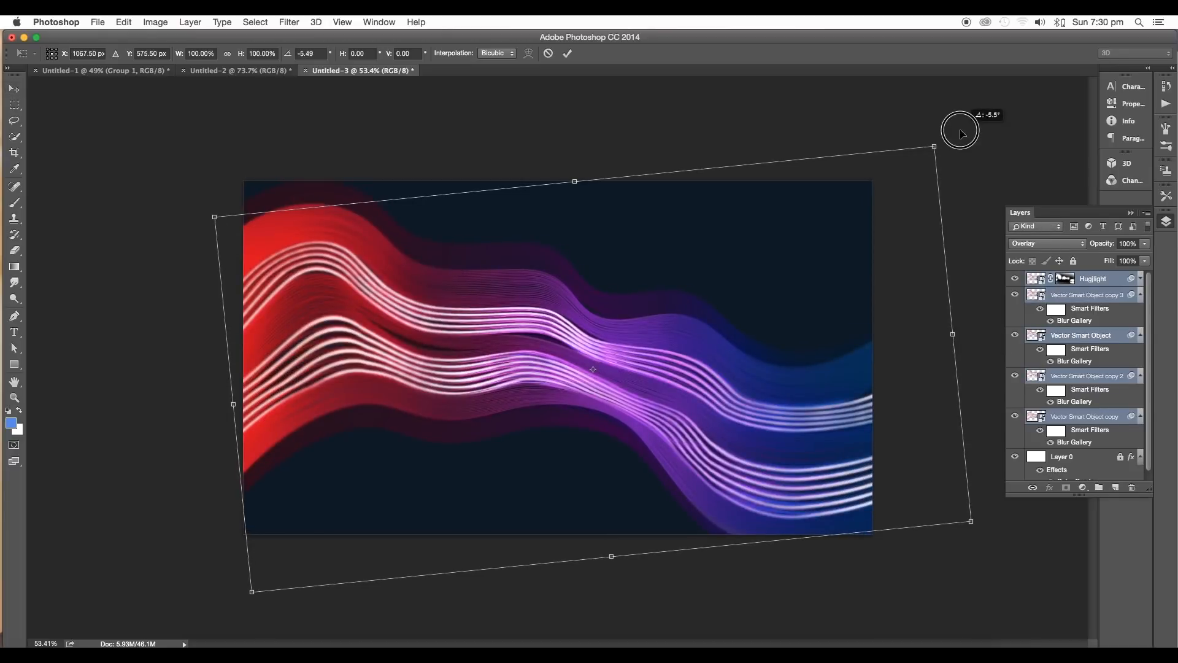
pyautogui.press('Return')
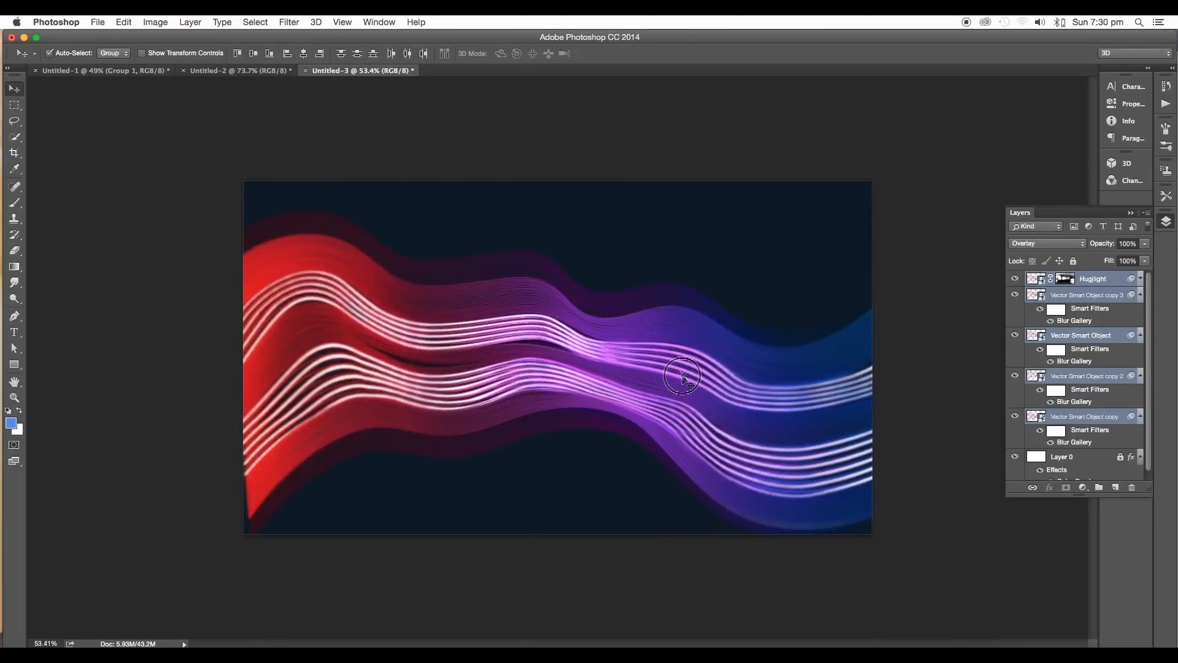
# - Stretch the wave layers to 102.52% width and nudge them slightly upward
pyautogui.press('super+t')
pyautogui.moveTo(866, 370); pyautogui.dragTo(879, 370)
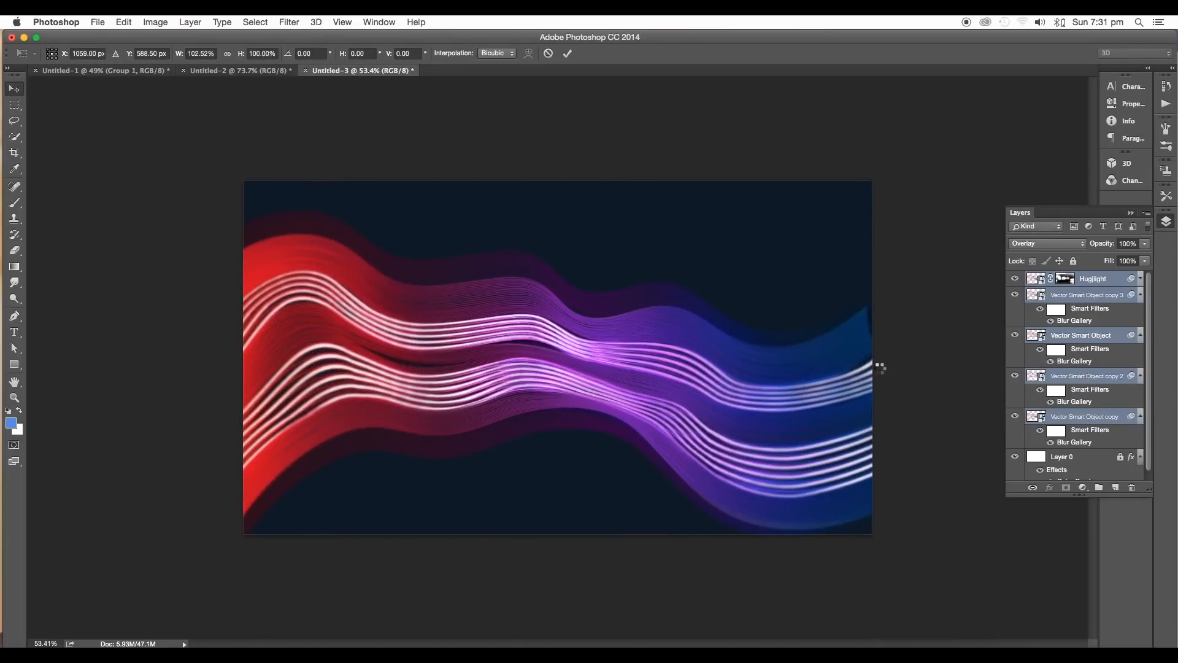
pyautogui.press('Return')
pyautogui.moveTo(654, 378); pyautogui.dragTo(653, 368)
# - Edit the tilt-shift blurs of Vector Smart Object copy 2, copy and copy 3, rotating their blur bands to new angles
pyautogui.doubleClick(1061, 402)
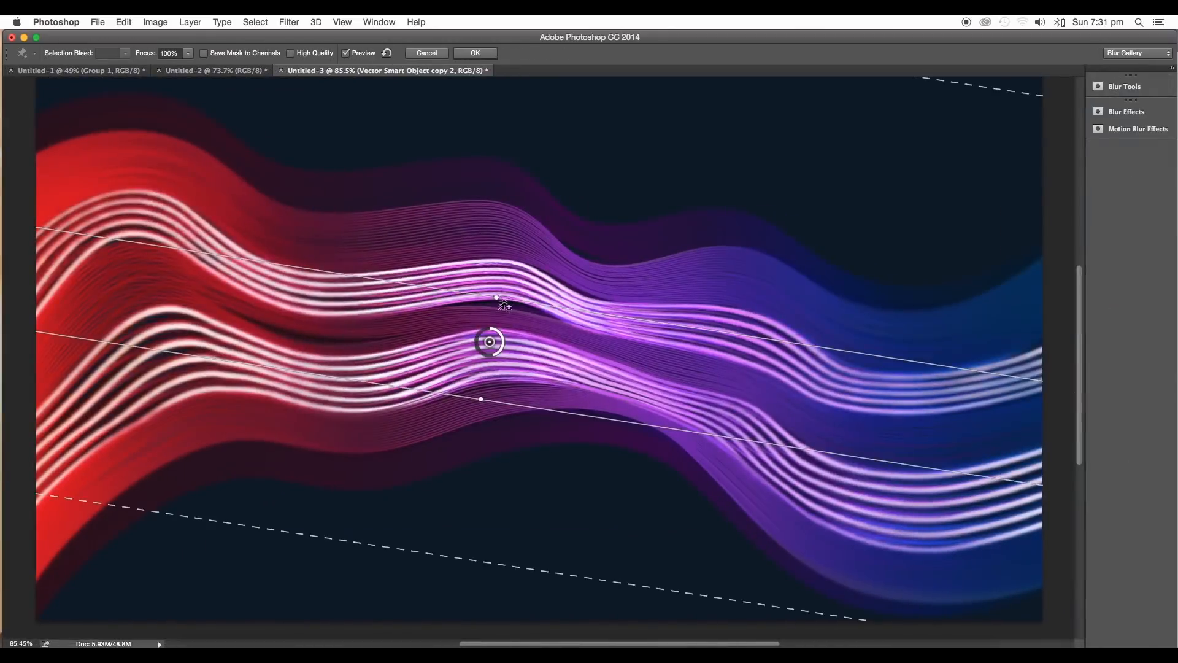
pyautogui.moveTo(498, 297); pyautogui.dragTo(402, 281)
pyautogui.click(475, 53)
pyautogui.doubleClick(1071, 442)
pyautogui.moveTo(450, 297); pyautogui.dragTo(685, 329)
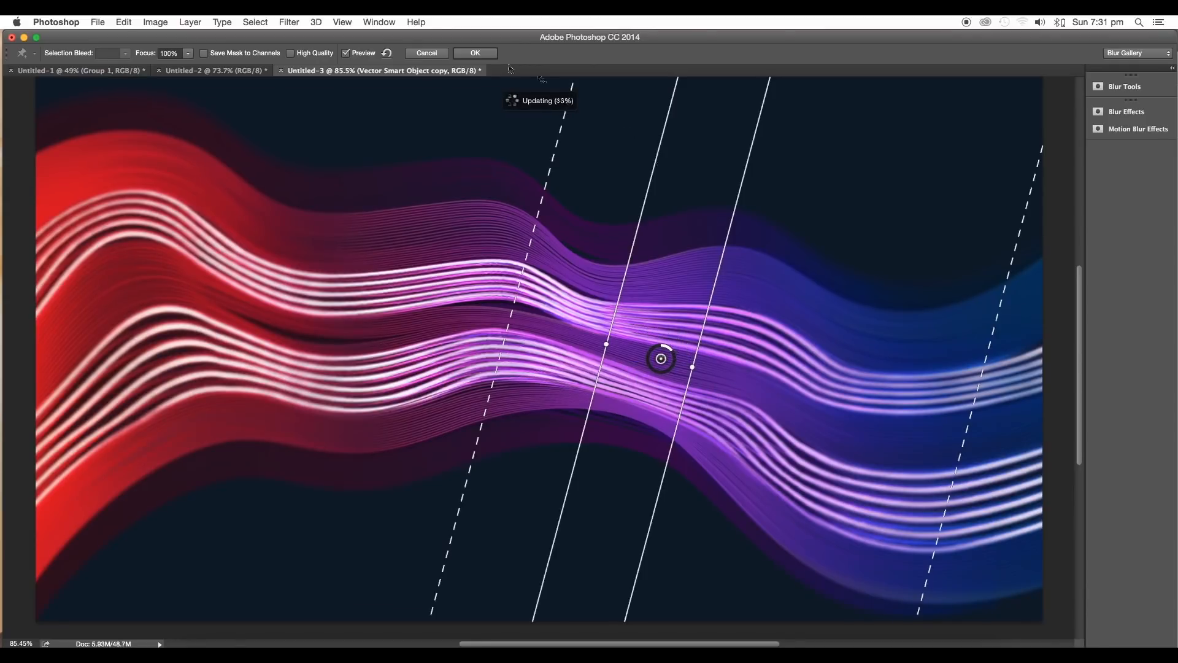
pyautogui.press('Return')
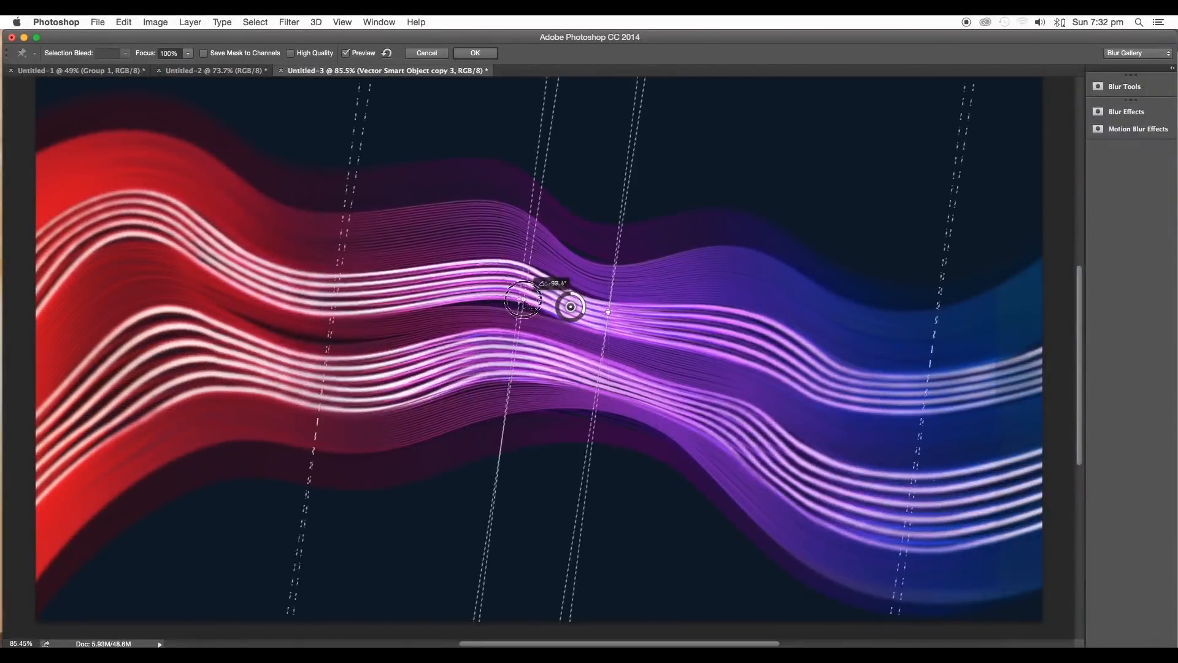
pyautogui.moveTo(561, 307); pyautogui.dragTo(487, 321)
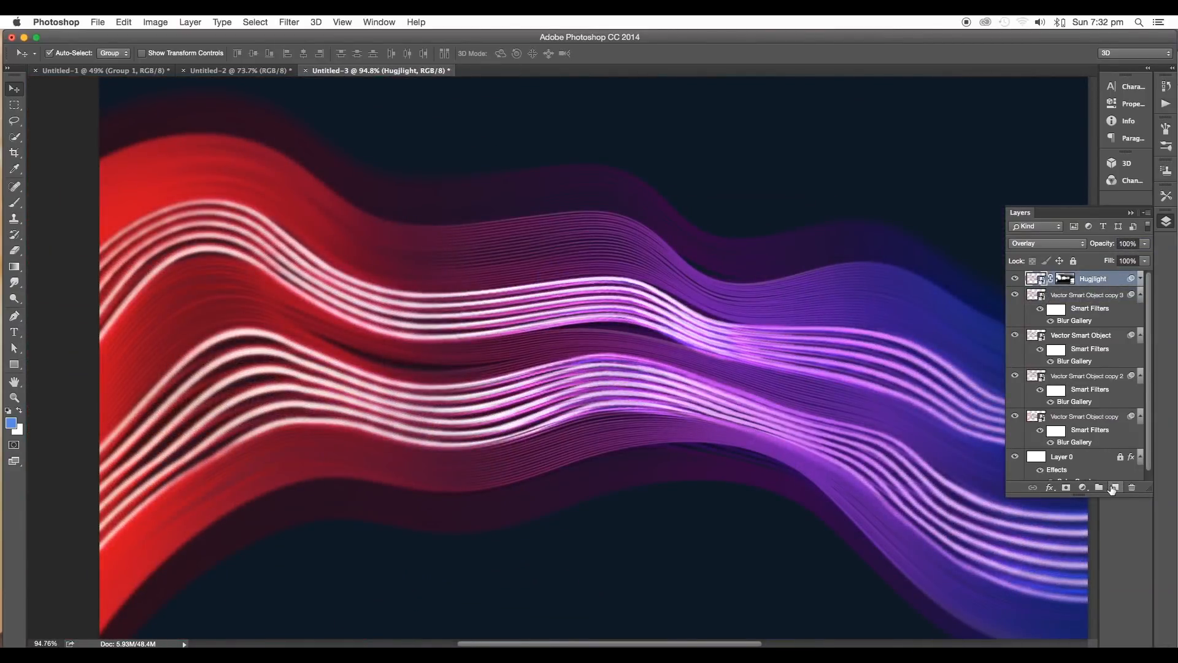
# - Create a new layer above Hugjlight and set its blend mode to Color Dodge
pyautogui.click(1113, 488)
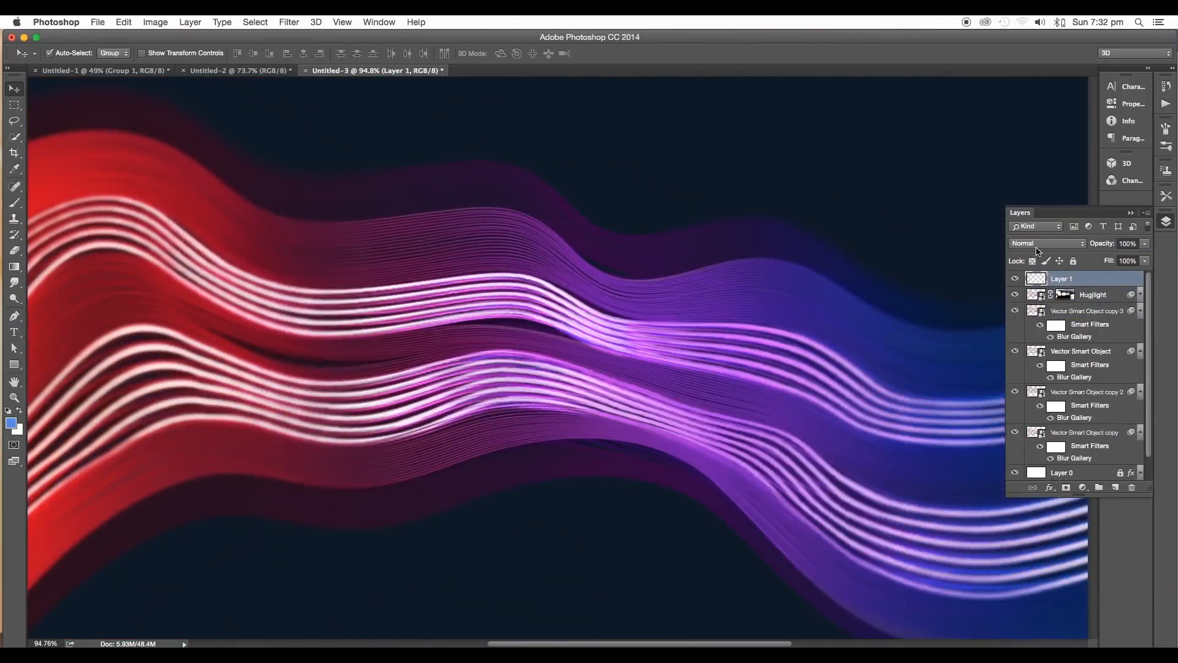
pyautogui.click(1047, 244)
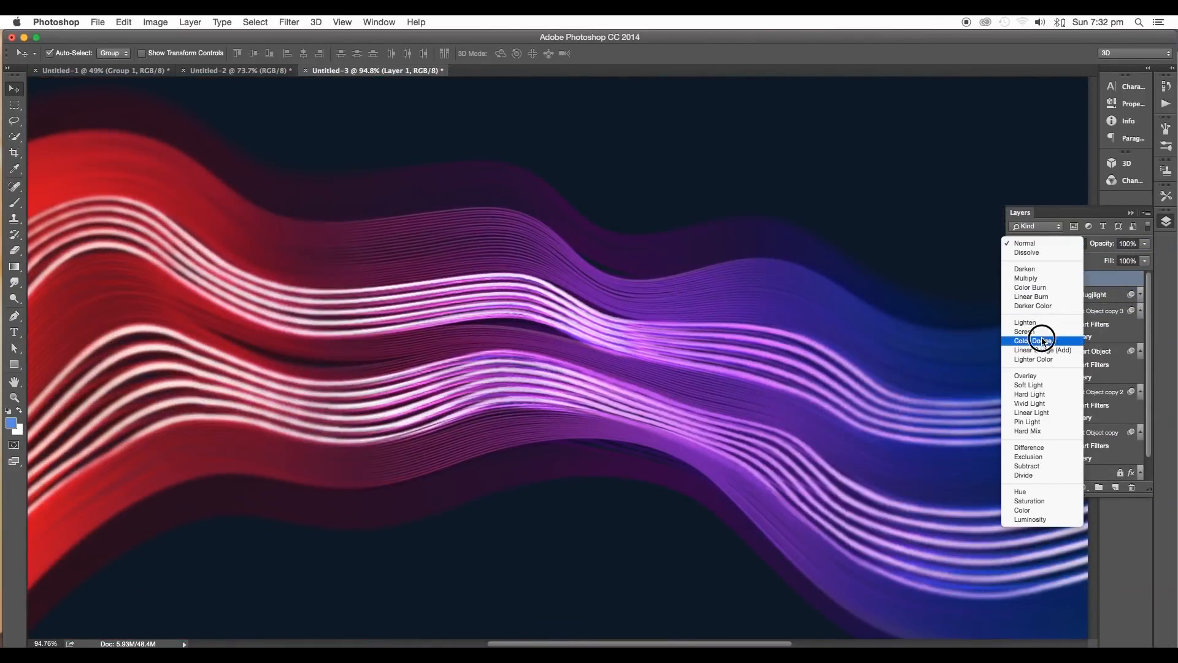
pyautogui.click(1043, 350)
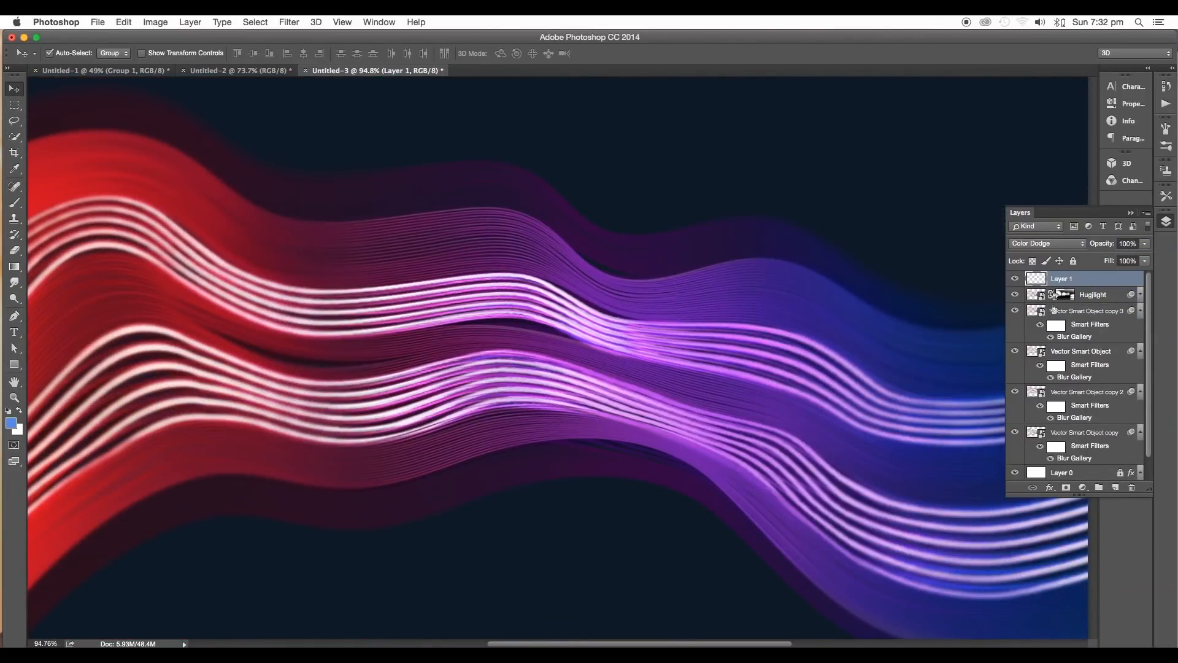
# - Paint a blue glow over the right end of the wave with a single dab of a 1700 px soft brush
pyautogui.press('b')
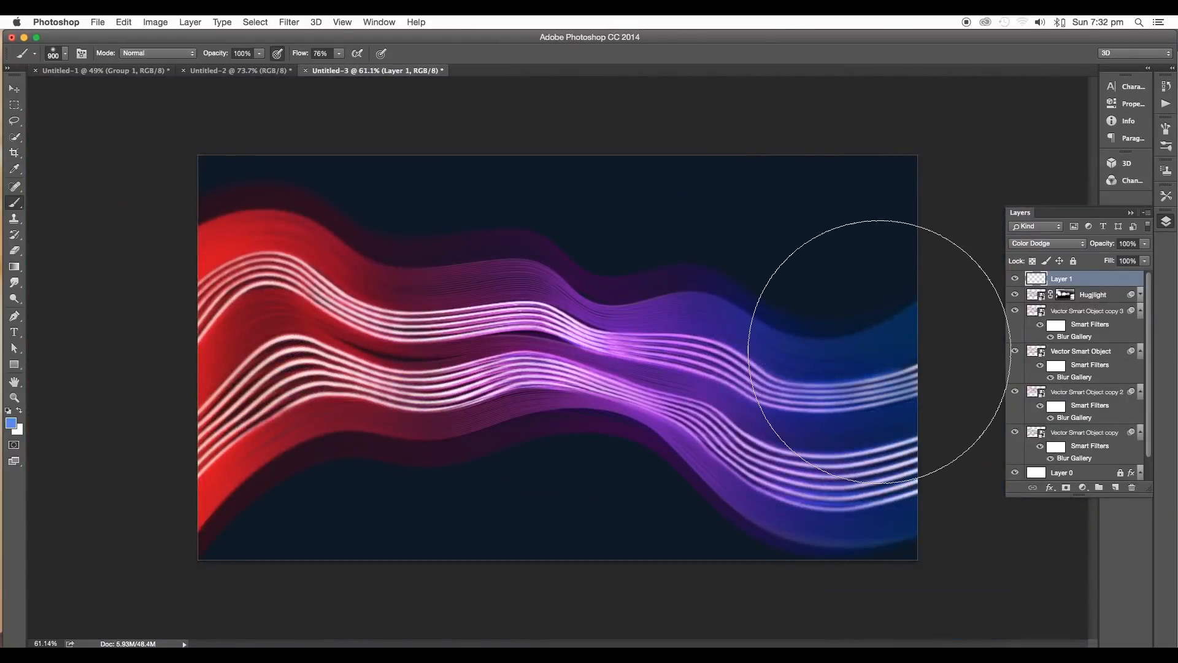
pyautogui.press(']')
pyautogui.press(']')
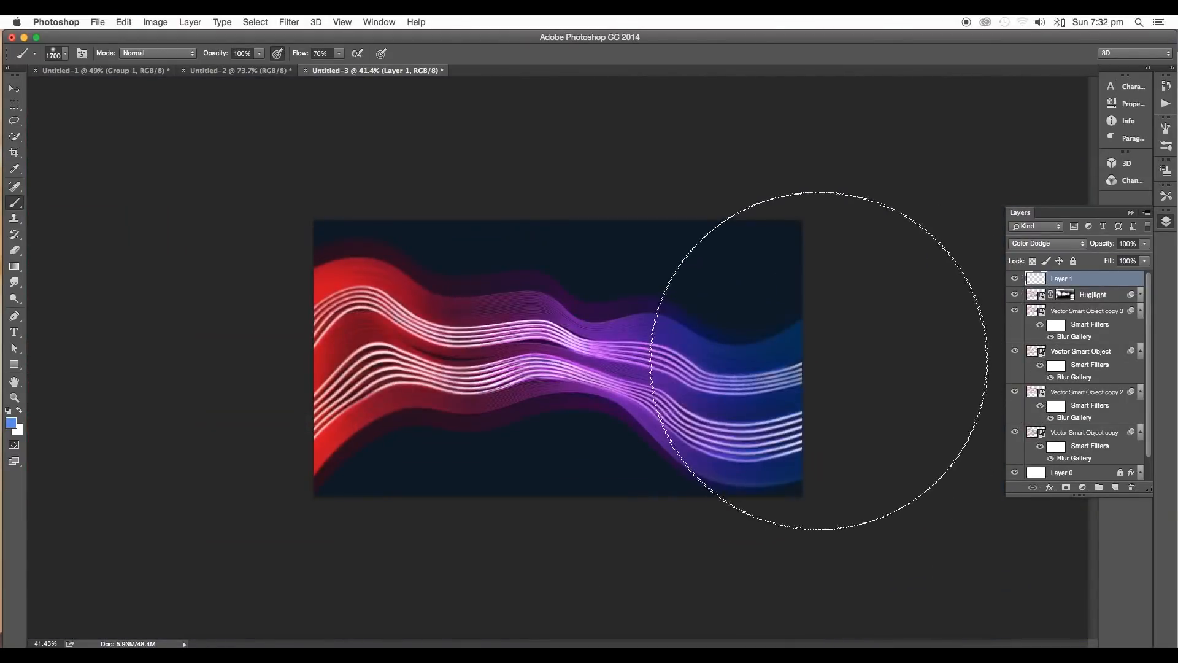
pyautogui.click(820, 351)
pyautogui.press('super+z')
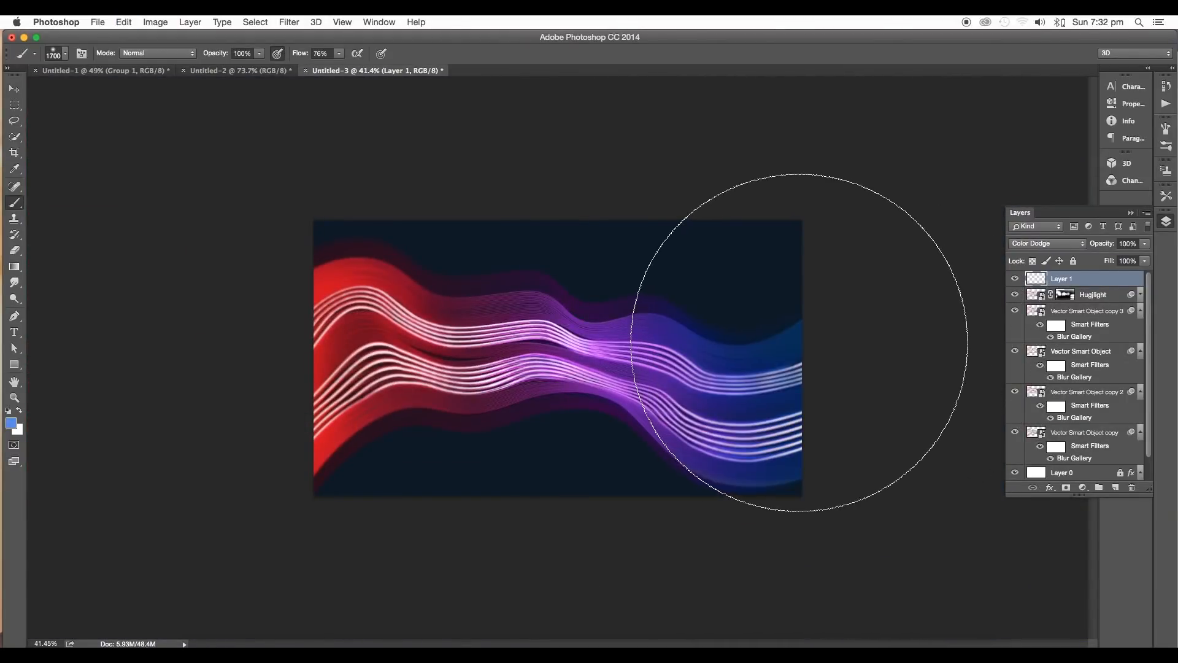
pyautogui.click(778, 344)
pyautogui.press('super+z')
pyautogui.click(779, 344)
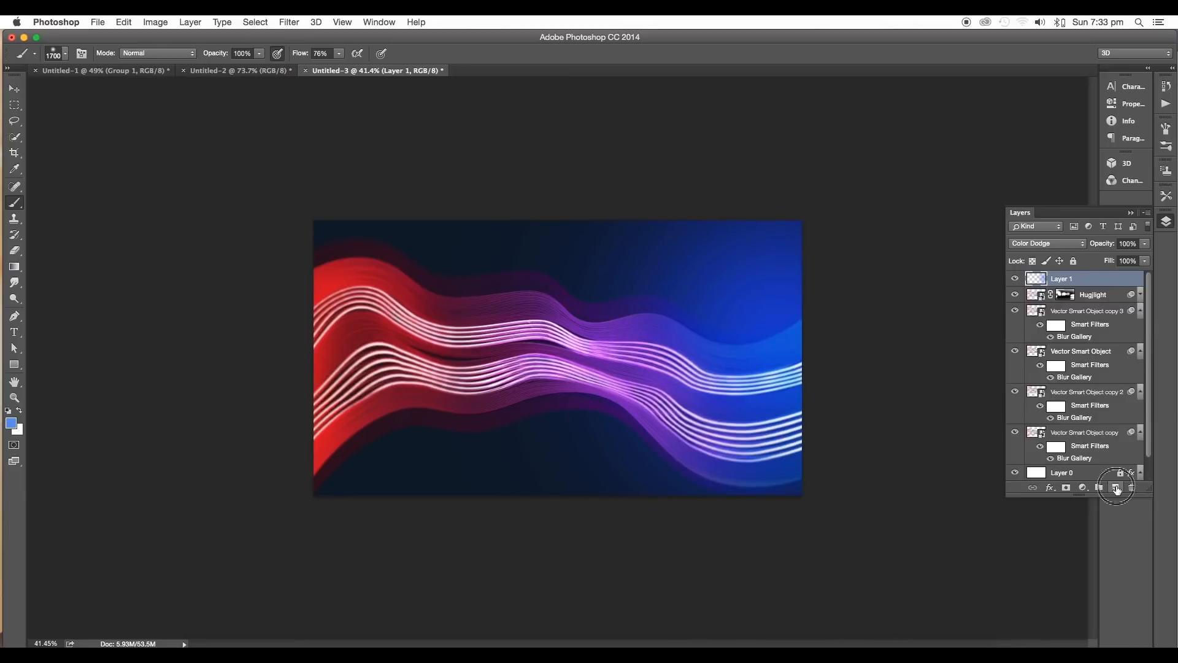
# - Create a new Color Dodge layer above Layer 1 and choose a red foreground color
pyautogui.click(1116, 486)
pyautogui.click(1065, 244)
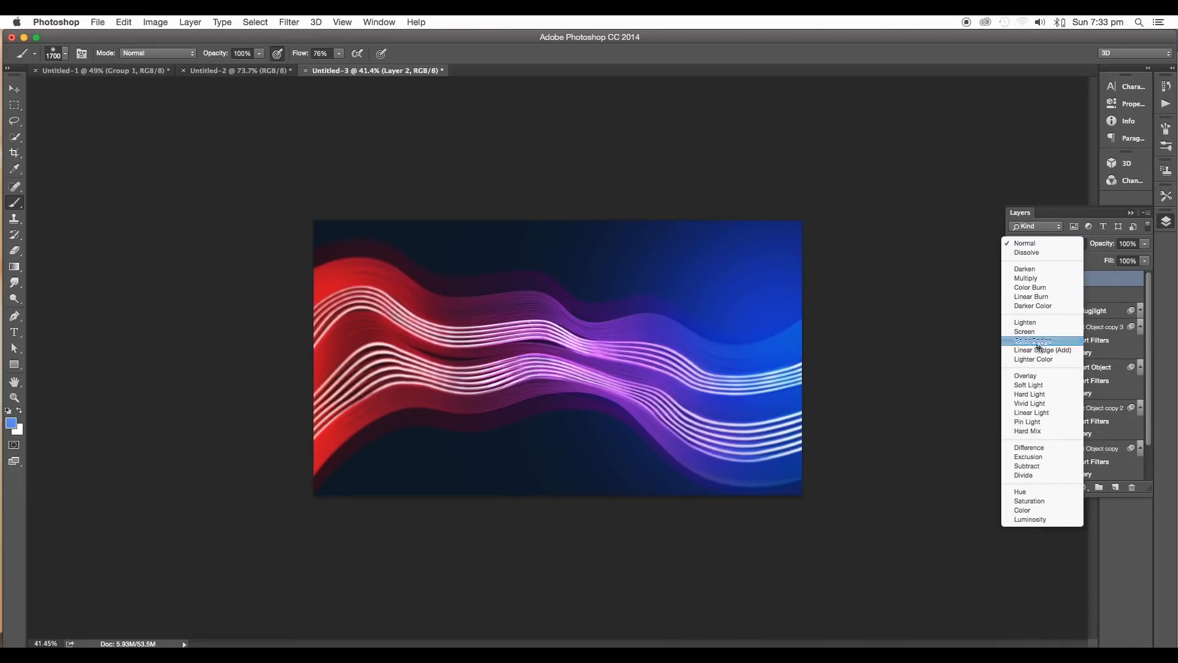
pyautogui.click(1043, 342)
pyautogui.click(11, 423)
pyautogui.click(968, 444)
pyautogui.click(1086, 367)
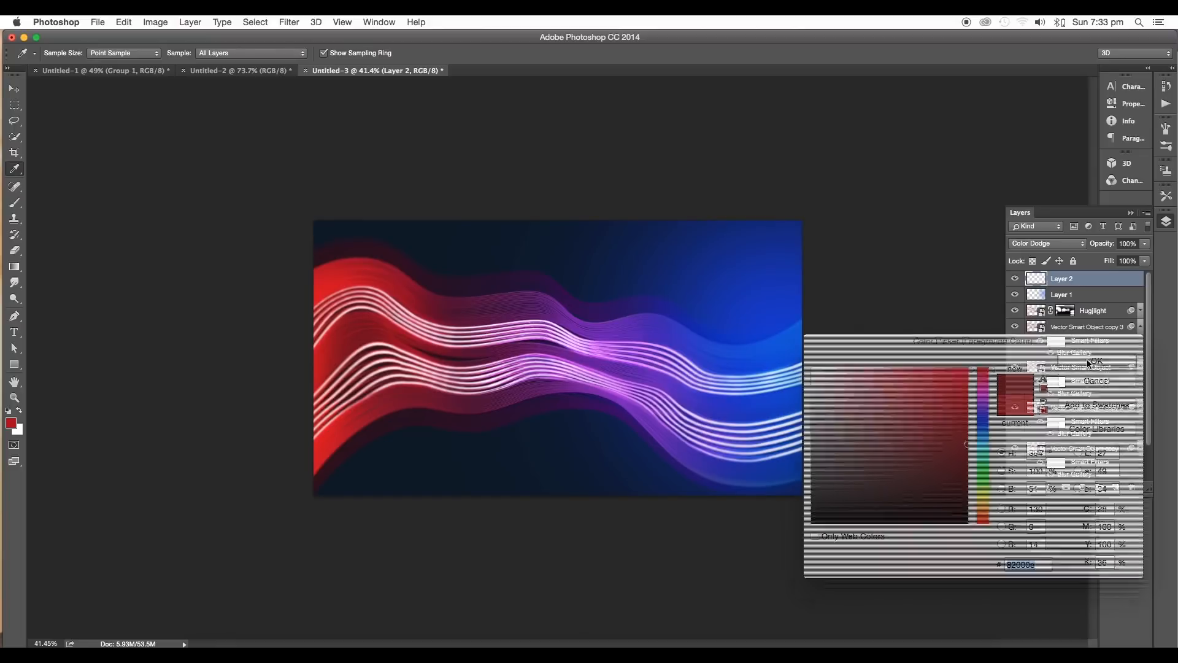
# - Switch the new layer to Overlay and paint a single 2200 px red dab over the red end of the wave
pyautogui.click(1046, 245)
pyautogui.click(1045, 245)
pyautogui.click(1046, 245)
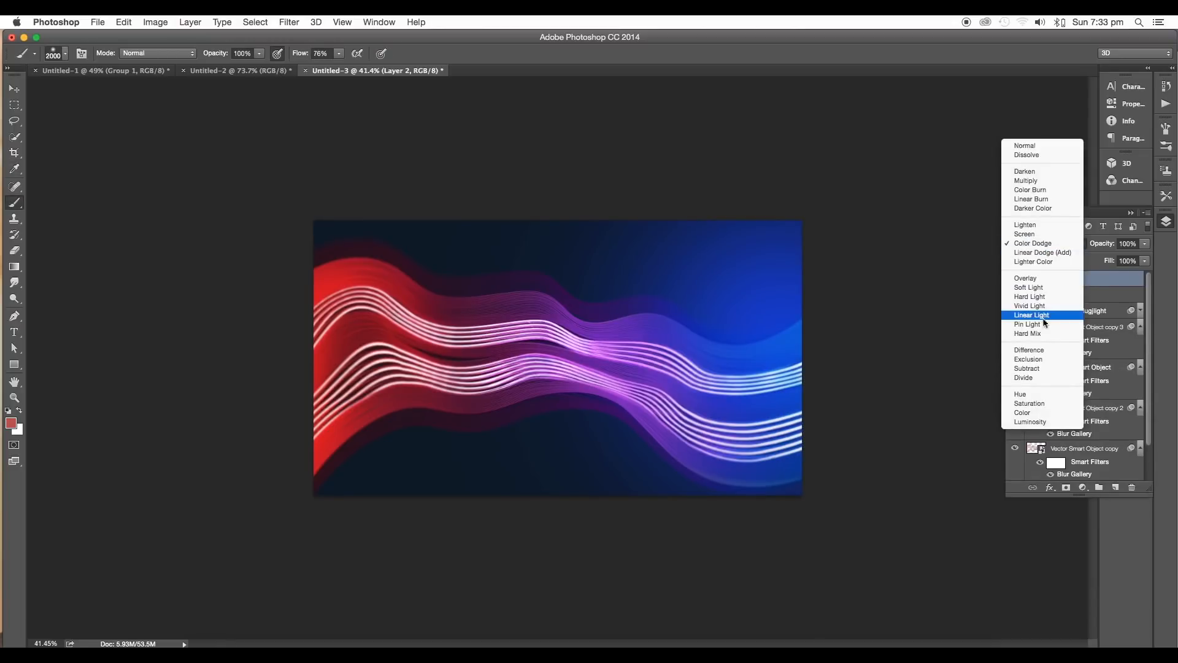
pyautogui.click(1036, 278)
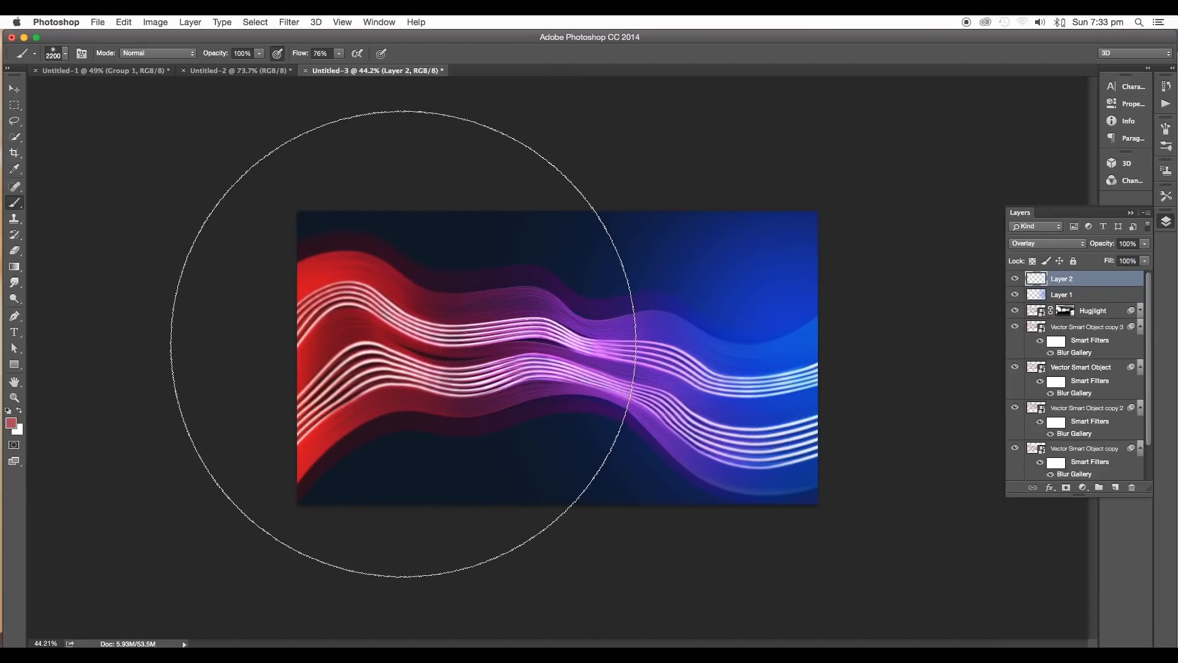
pyautogui.click(404, 343)
pyautogui.click(13, 89)
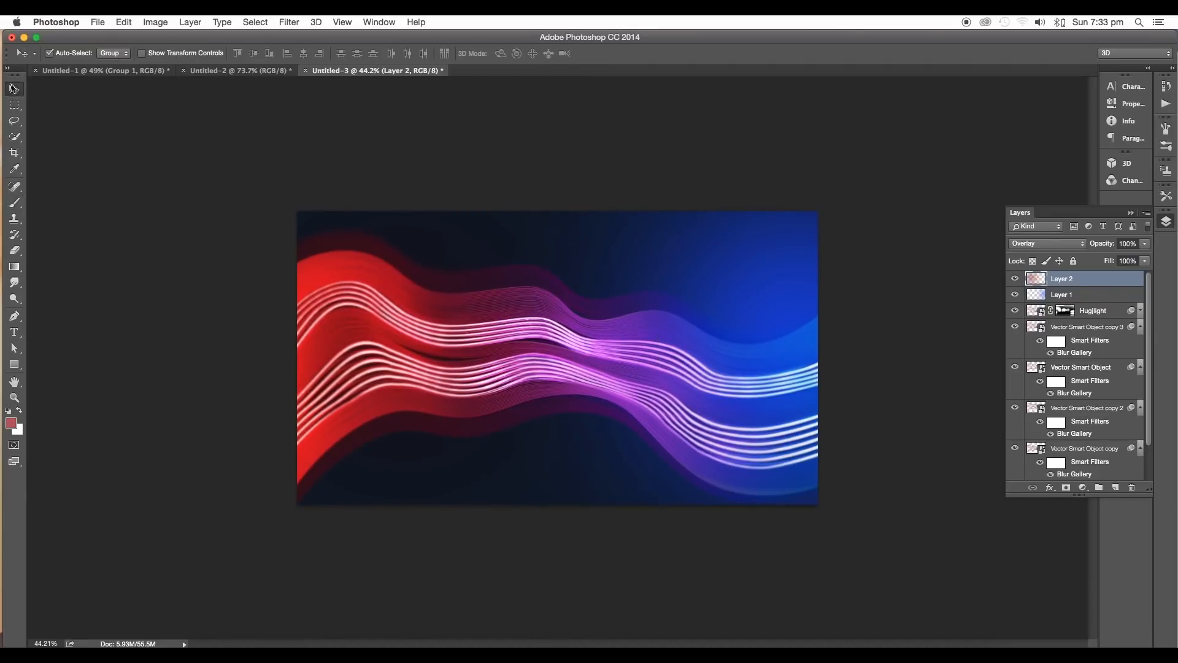
pyautogui.click(1015, 280)
pyautogui.click(1014, 280)
# - Add a Brightness/Contrast adjustment above Hugjlight with Use Legacy enabled, brightness -3 and contrast 5
pyautogui.click(1097, 312)
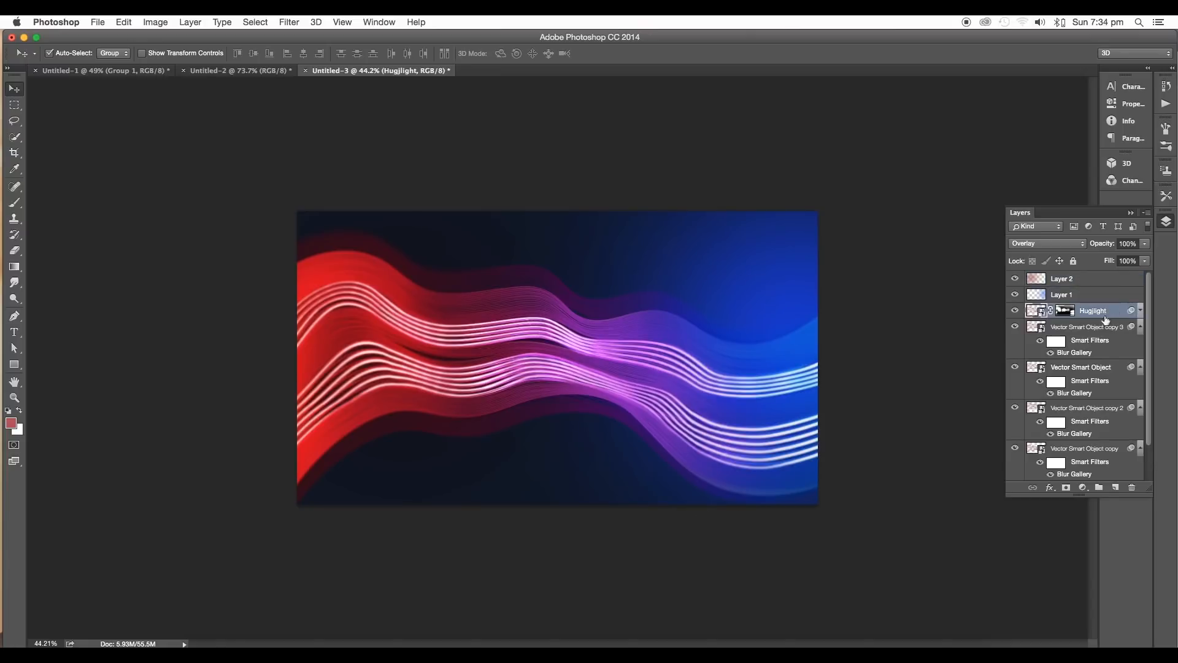
pyautogui.click(1083, 488)
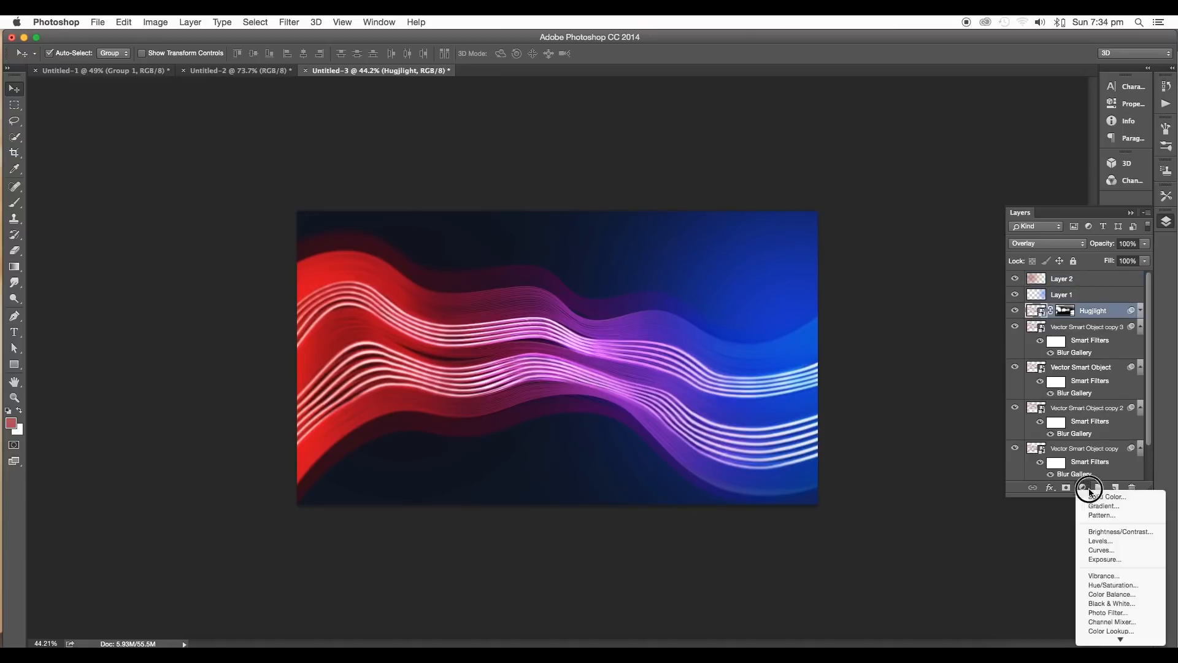
pyautogui.click(1101, 531)
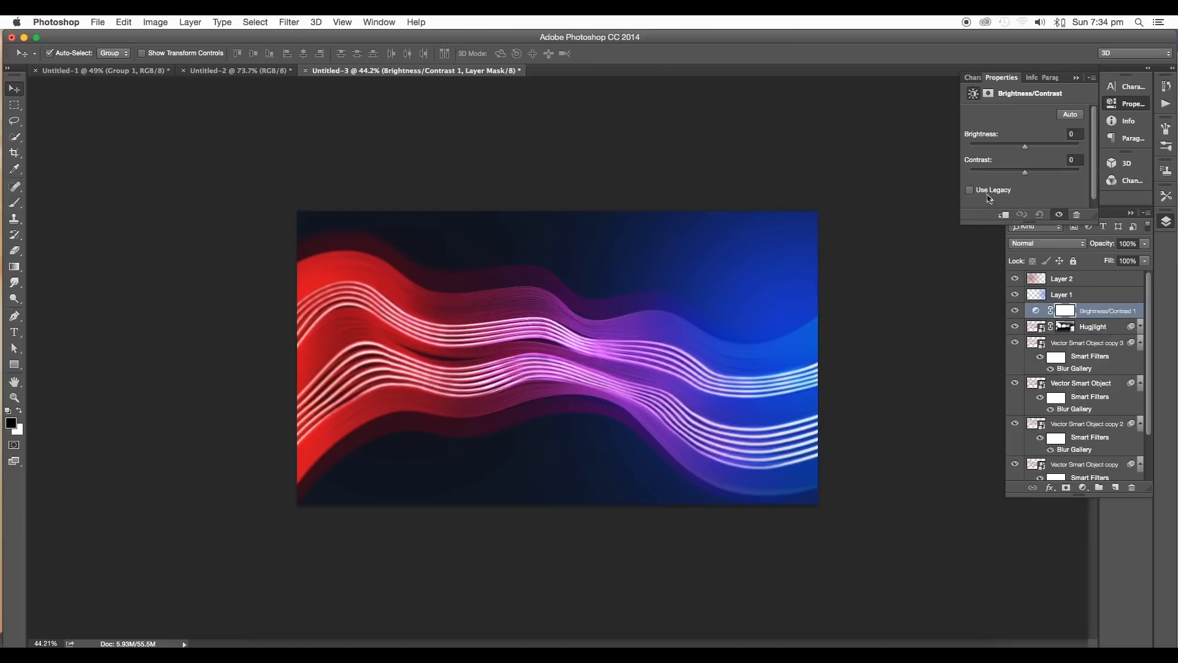
pyautogui.moveTo(1031, 175); pyautogui.dragTo(1023, 151)
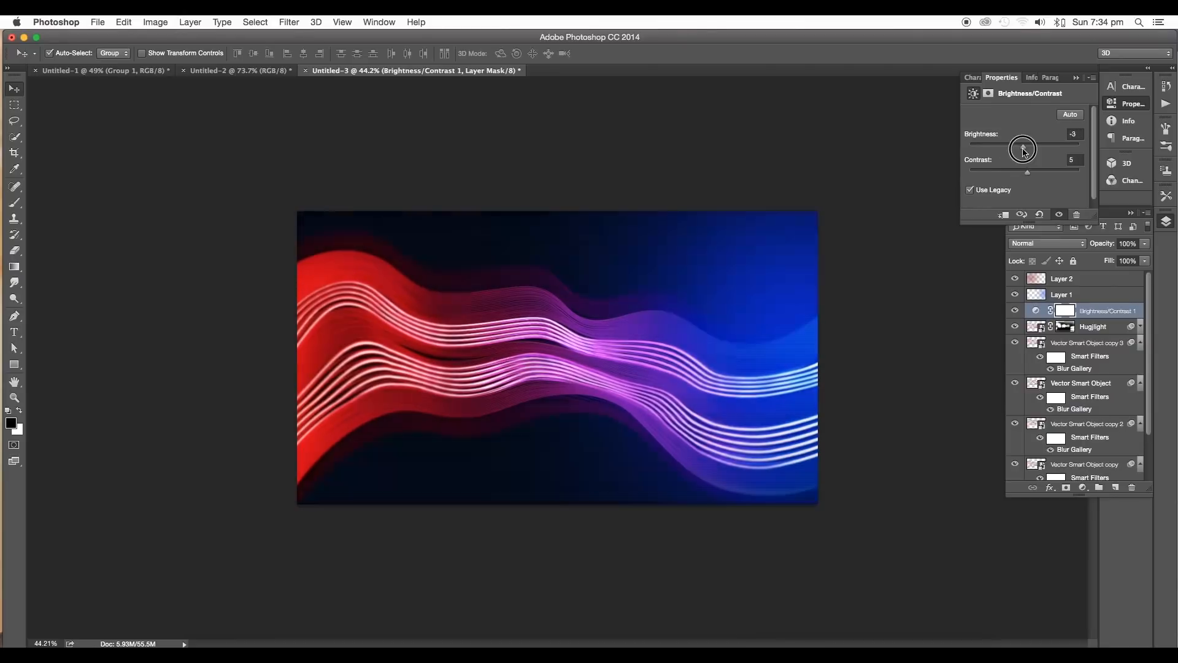
pyautogui.click(1076, 78)
# - Lower the fill of the blue glow on Layer 1
pyautogui.click(1092, 294)
pyautogui.click(1142, 261)
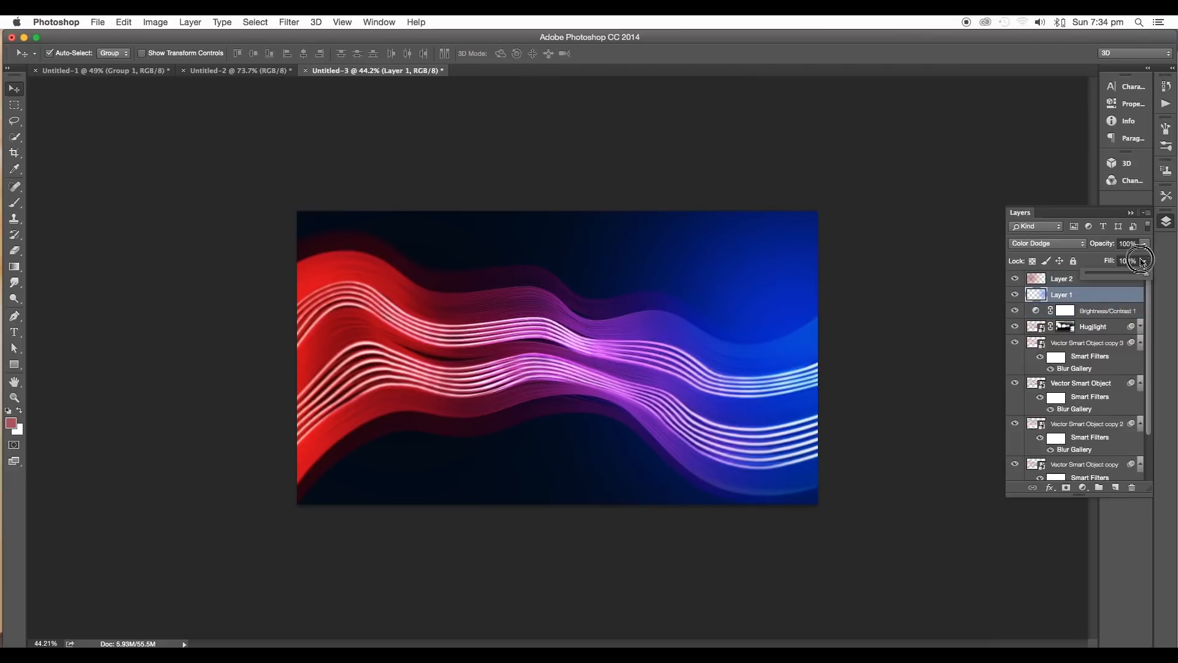
pyautogui.click(1112, 276)
pyautogui.moveTo(1117, 276); pyautogui.dragTo(1126, 277)
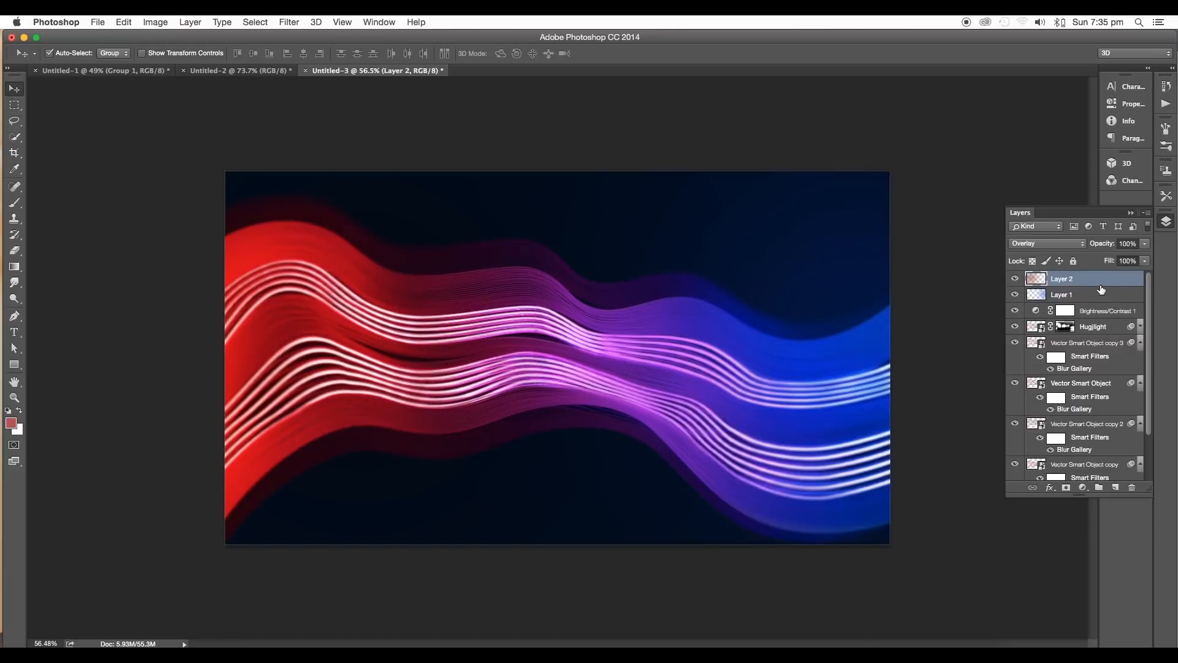
# - Add a Hue/Saturation adjustment above Layer 2 with saturation -24
pyautogui.click(1084, 487)
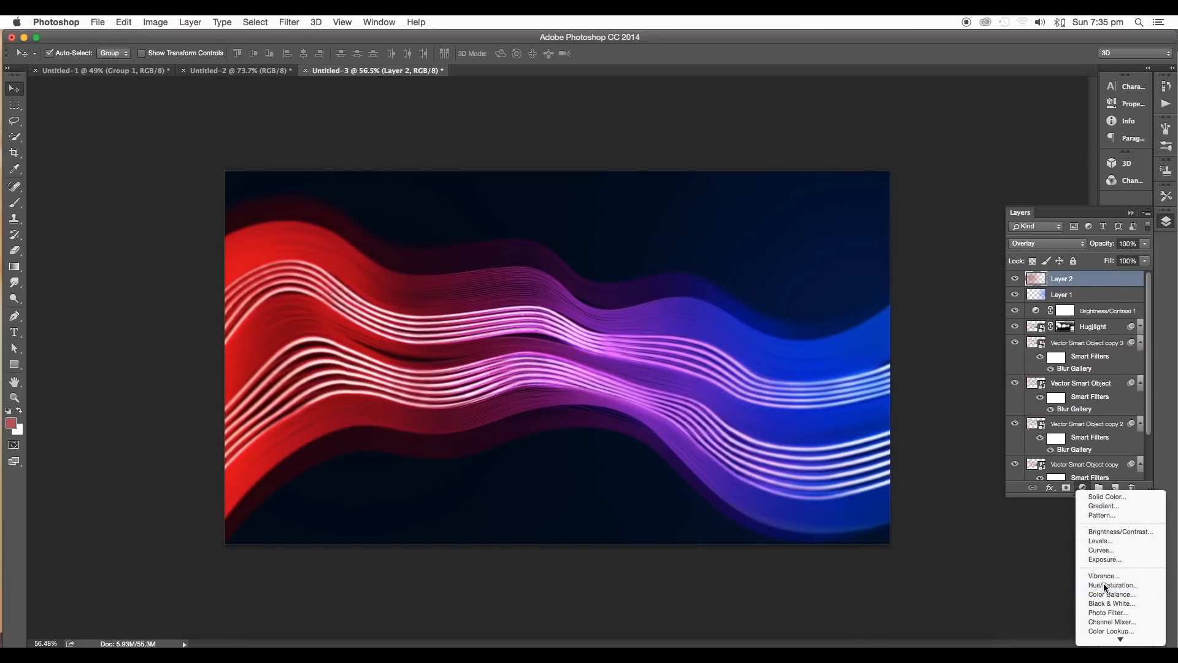
pyautogui.click(1108, 587)
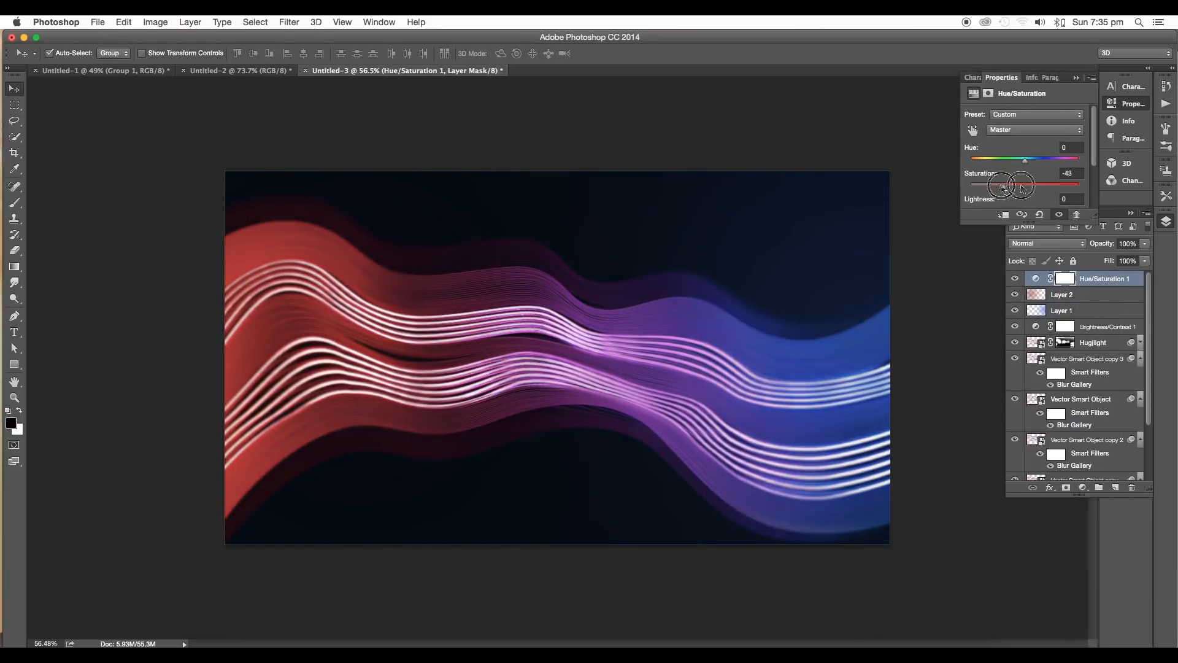
pyautogui.moveTo(1015, 188); pyautogui.dragTo(1013, 188)
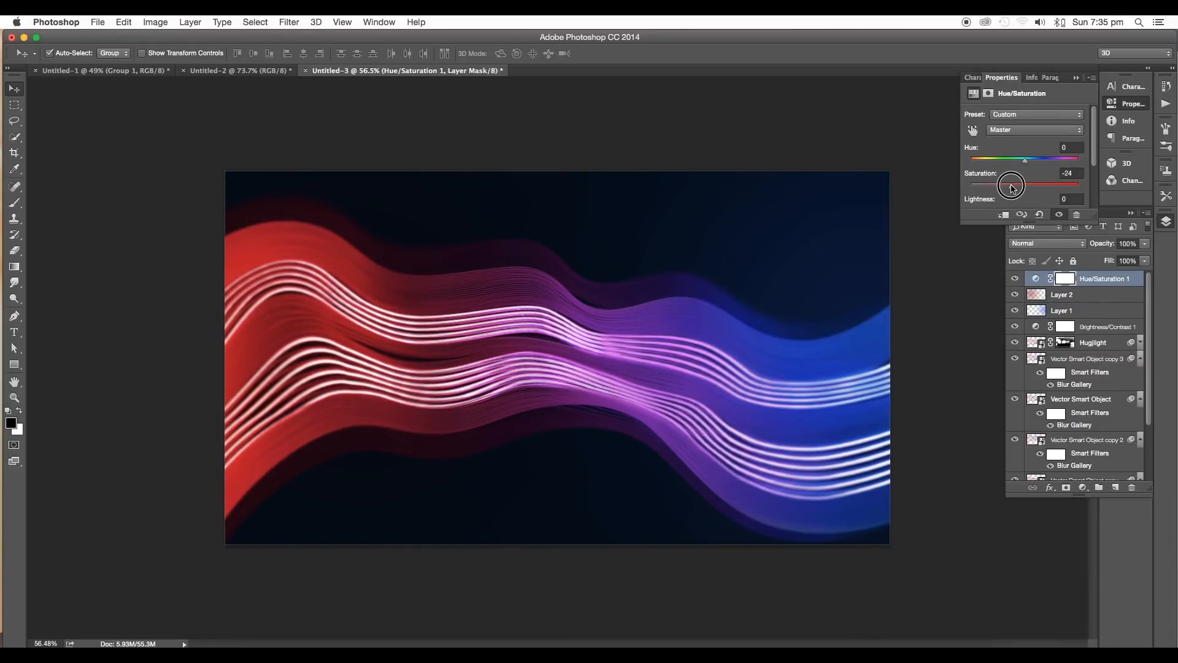
pyautogui.click(1060, 216)
pyautogui.click(1060, 216)
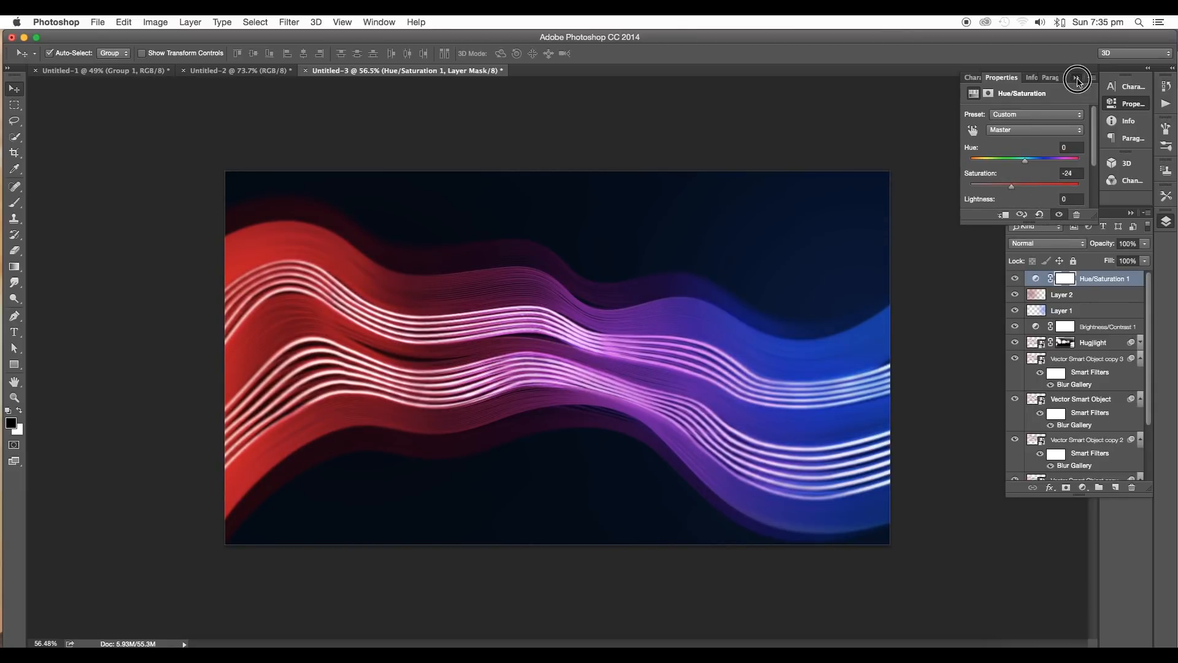
pyautogui.click(1077, 78)
# - Hide the adjustment and glow layers, and group all layers from Hugjlight down to Layer 0
pyautogui.moveTo(1015, 327); pyautogui.dragTo(1014, 280)
pyautogui.click(1099, 344)
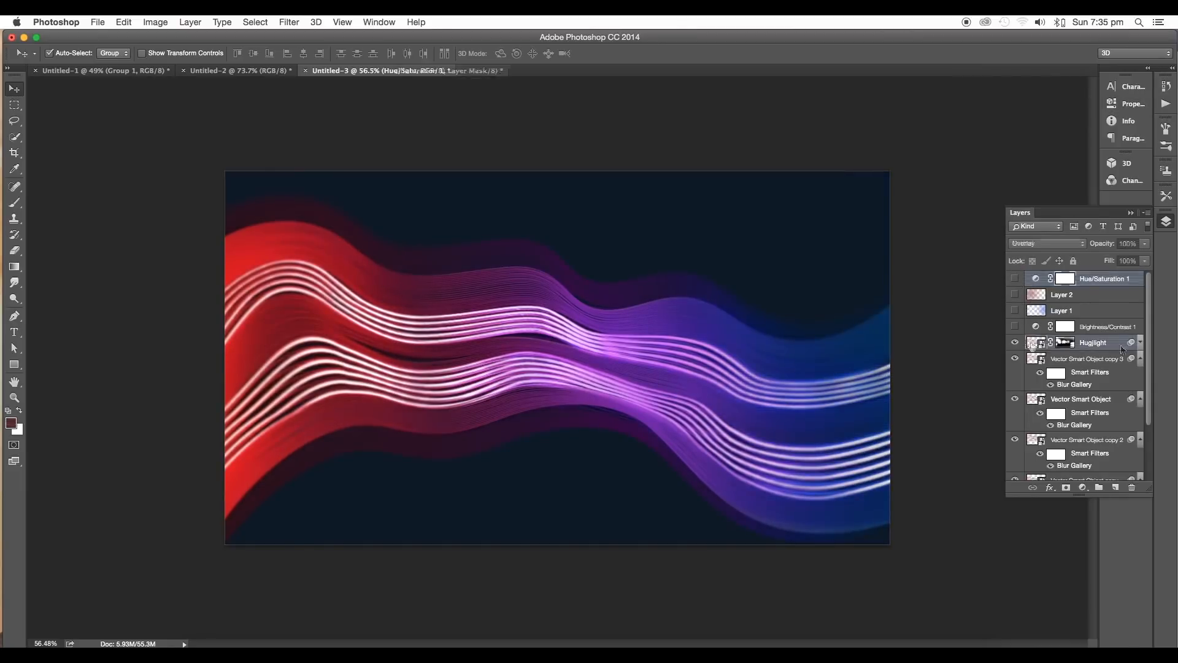
pyautogui.scroll(-5, 1110, 378)
pyautogui.keyDown('shift'); pyautogui.click(1096, 454); pyautogui.keyUp('shift')
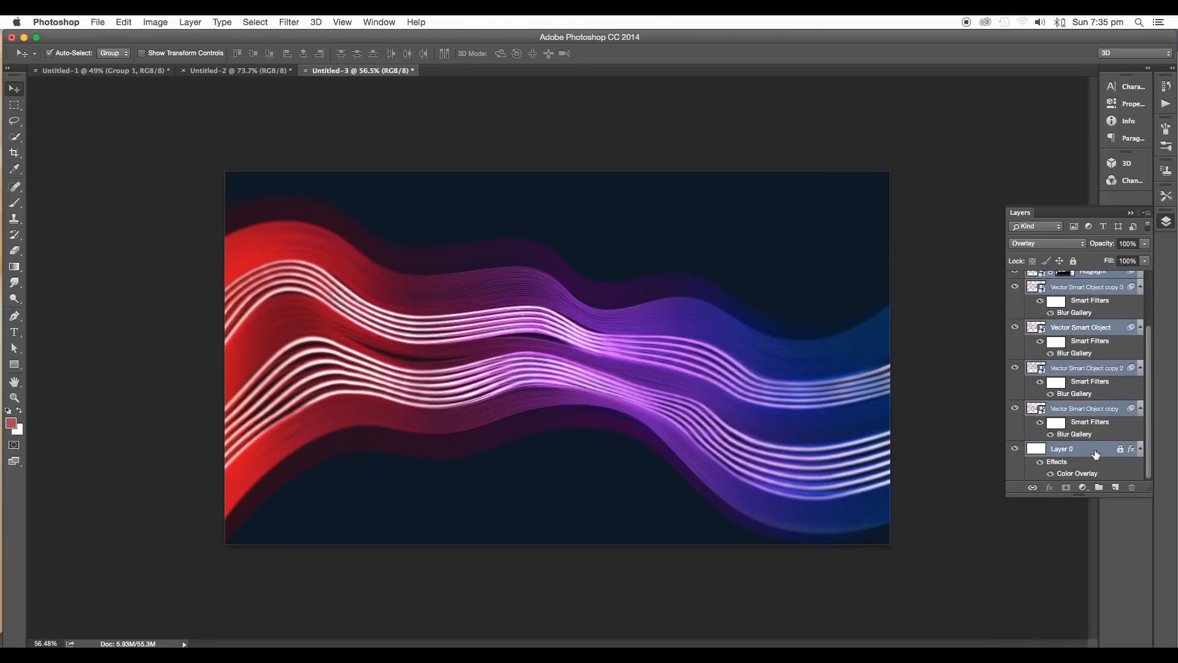
pyautogui.press('super+g')
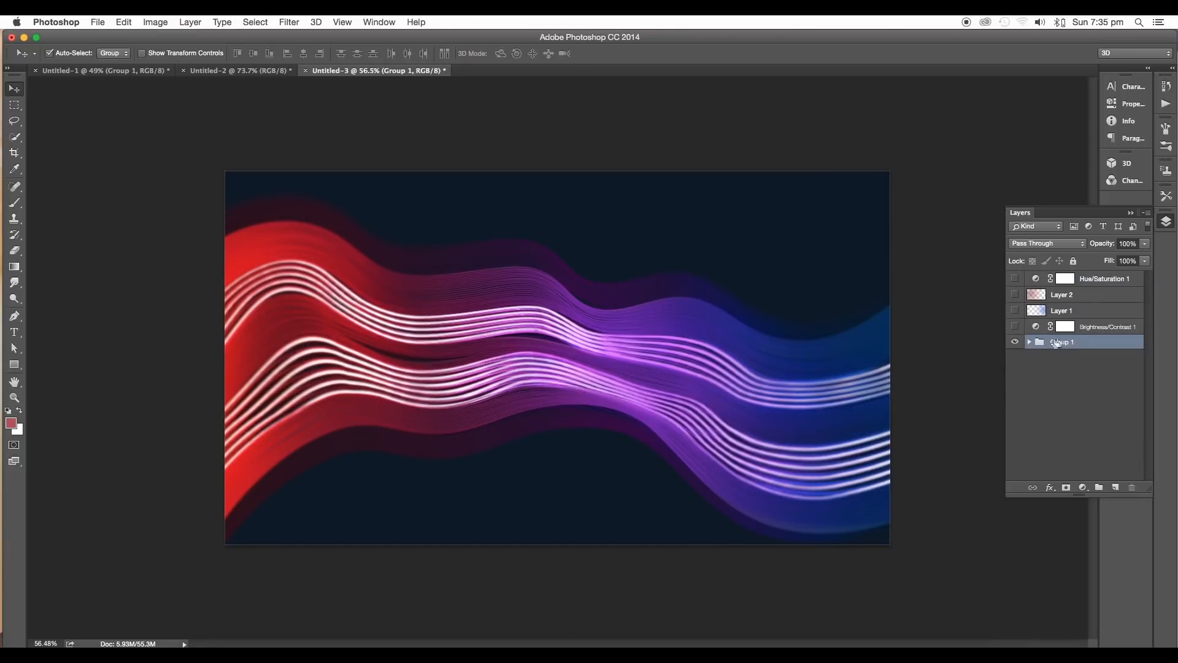
# - Duplicate Group 1, hide the original, and merge the visible copy with a new empty layer into one flat layer
pyautogui.moveTo(1081, 344); pyautogui.dragTo(1115, 491)
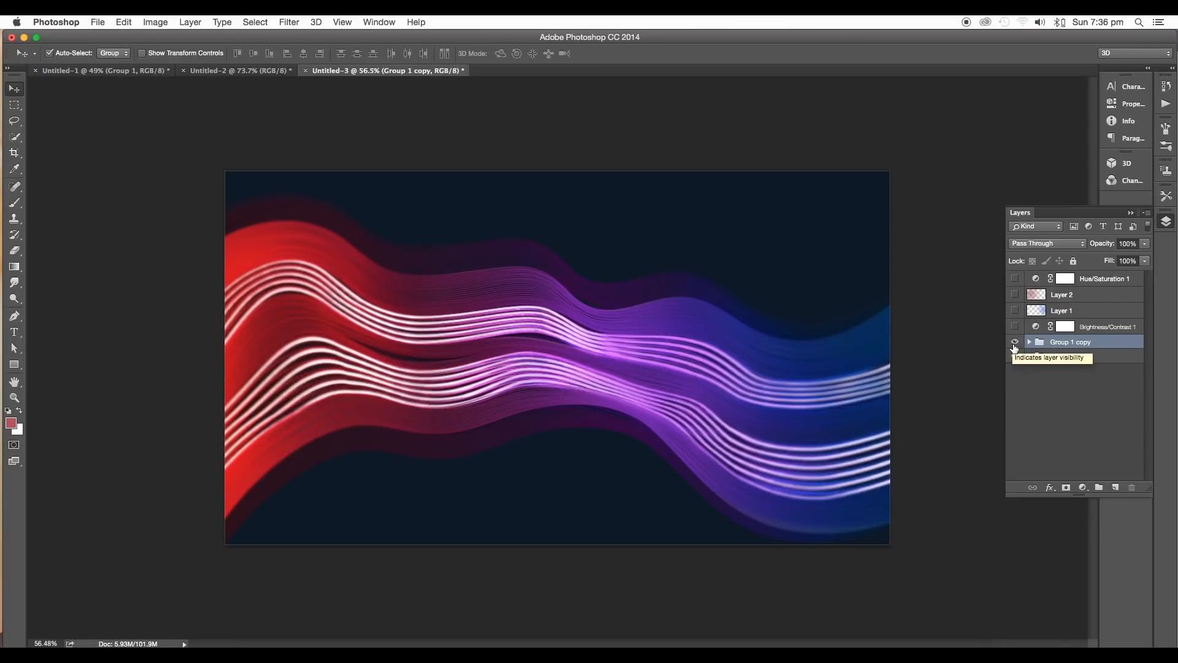
pyautogui.click(1015, 358)
pyautogui.click(1113, 357)
pyautogui.click(1115, 486)
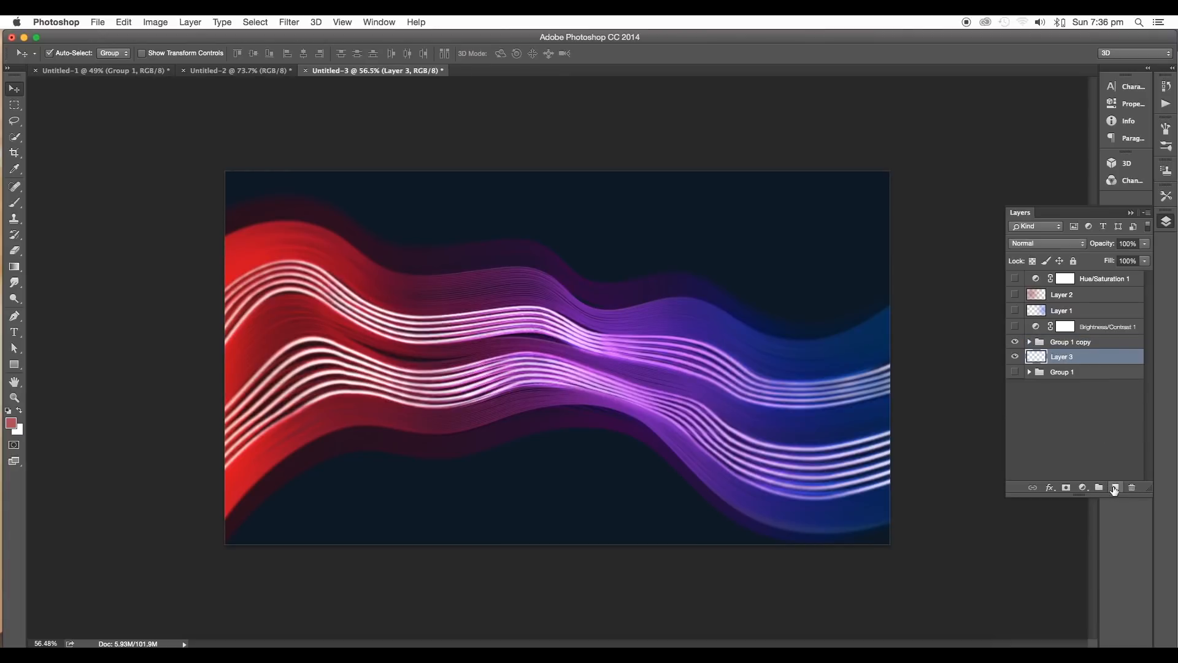
pyautogui.rightClick(1105, 362)
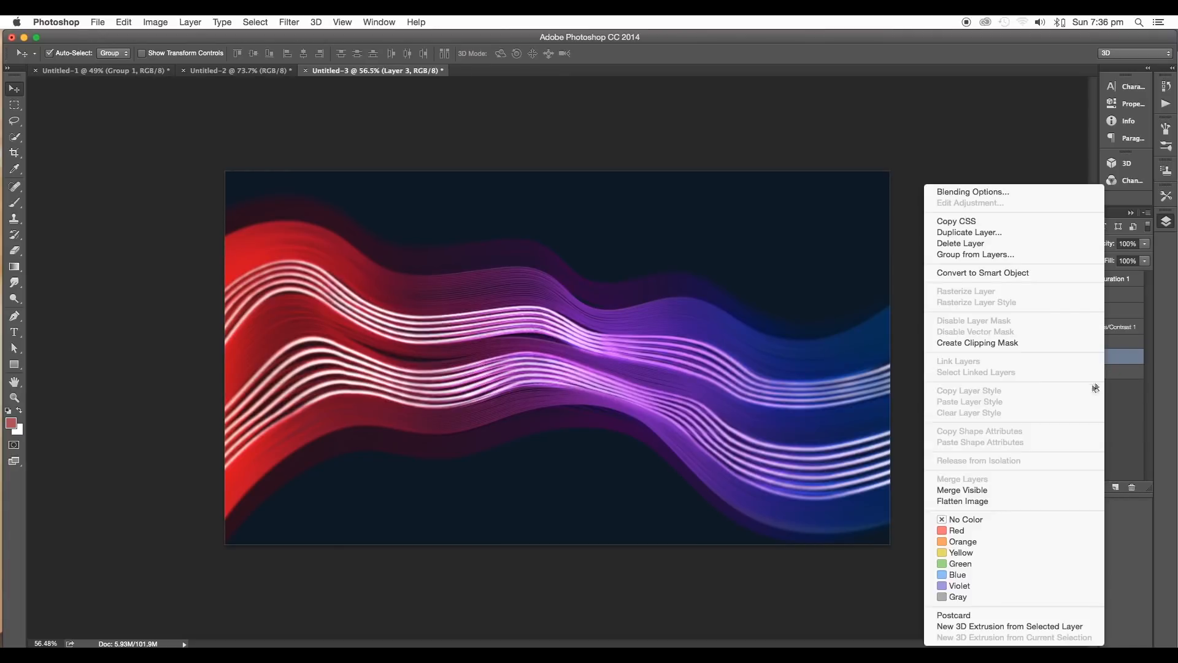
pyautogui.click(1019, 489)
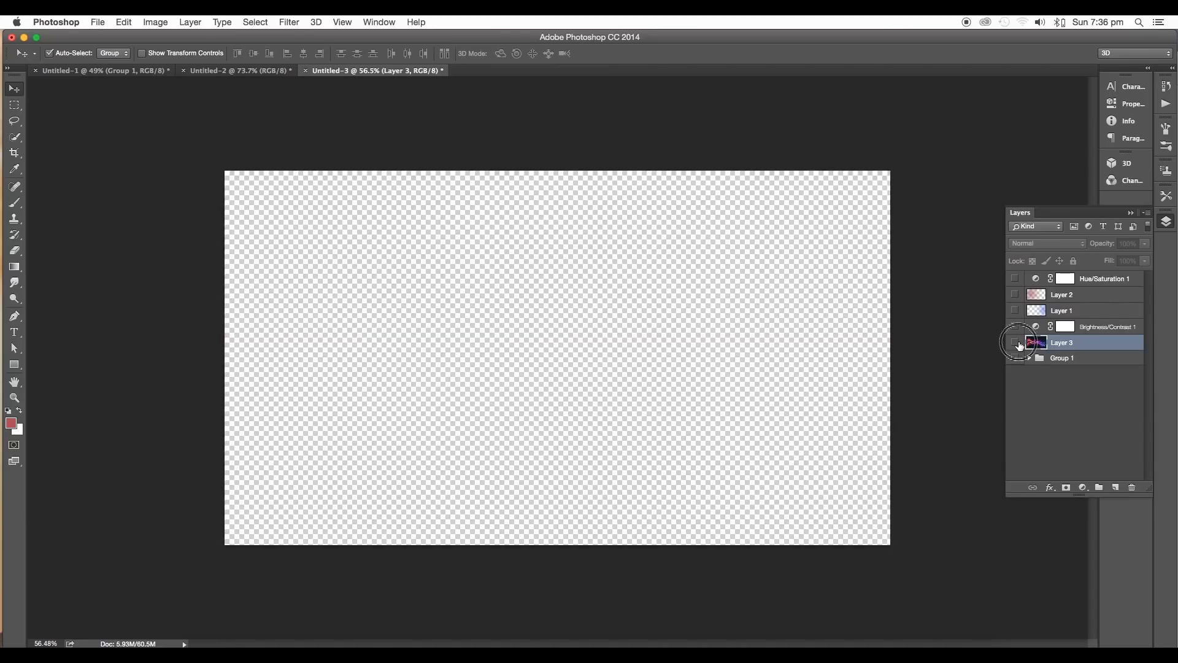
# - Start a tilt-shift blur on Layer 3 with a downward-sloping diagonal band over the red section and blur about 7
pyautogui.click(1016, 343)
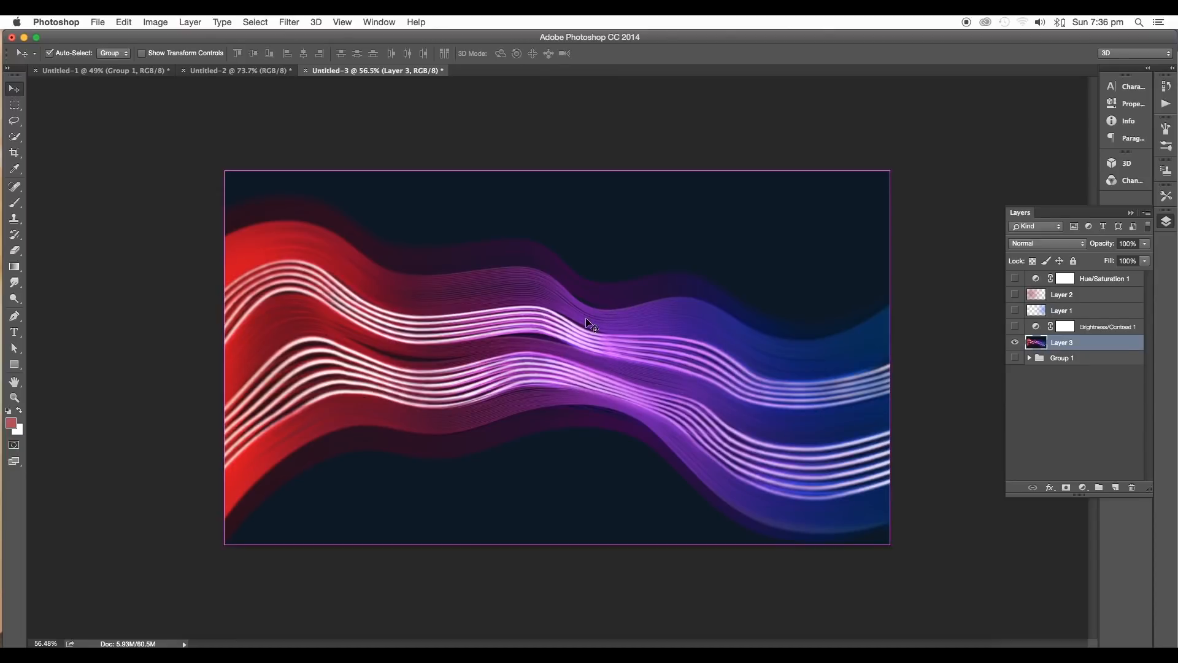
pyautogui.scroll(2, 587, 324)
pyautogui.click(282, 24)
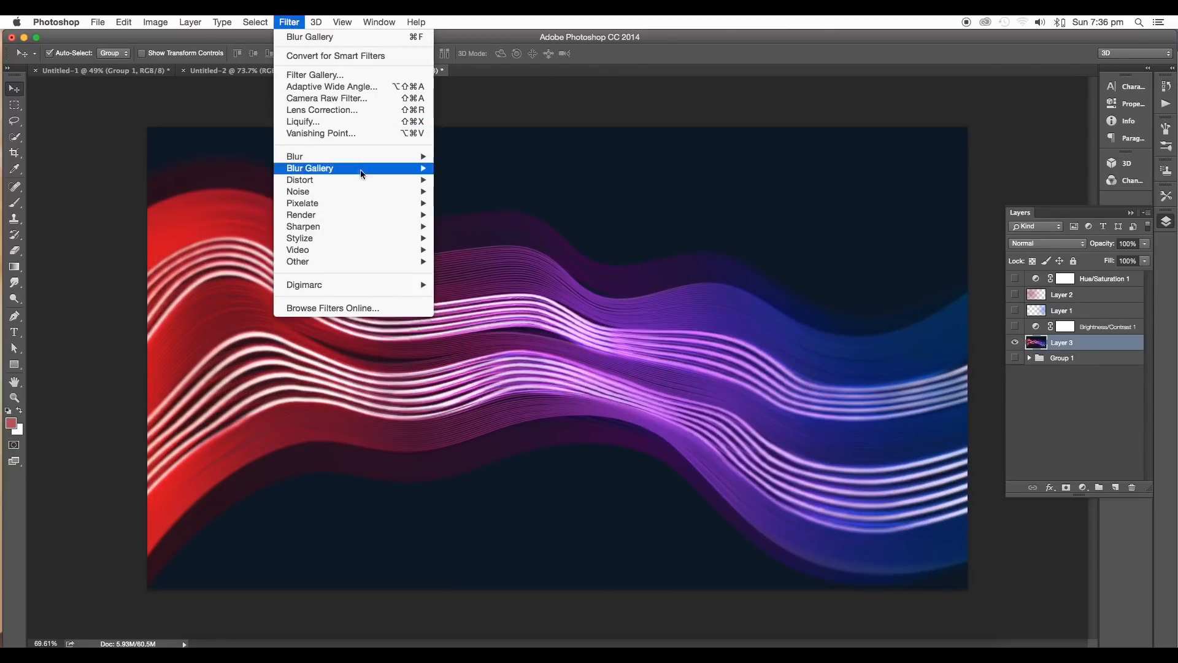
pyautogui.moveTo(422, 173)
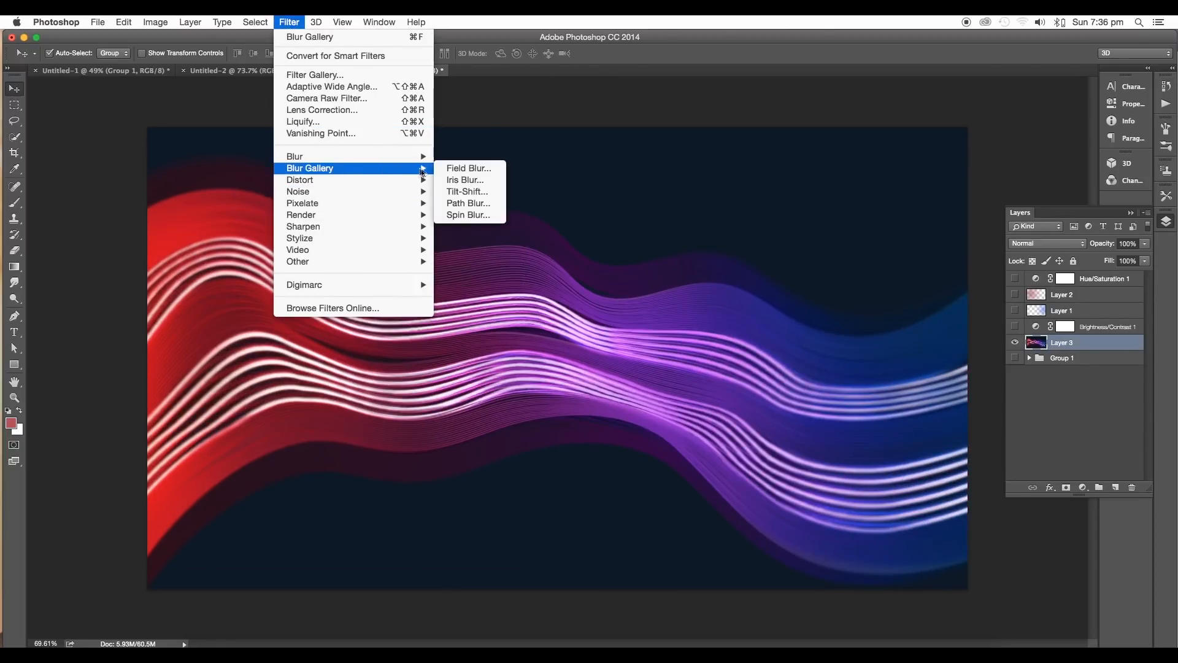
pyautogui.click(458, 191)
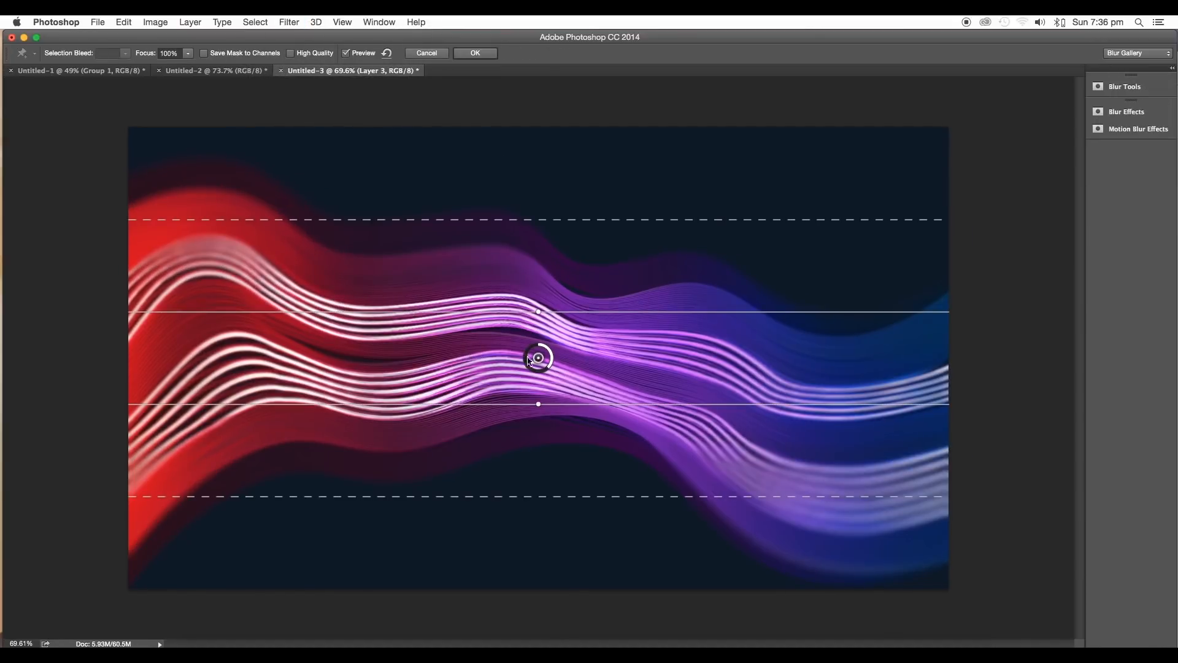
pyautogui.moveTo(539, 359); pyautogui.dragTo(352, 349)
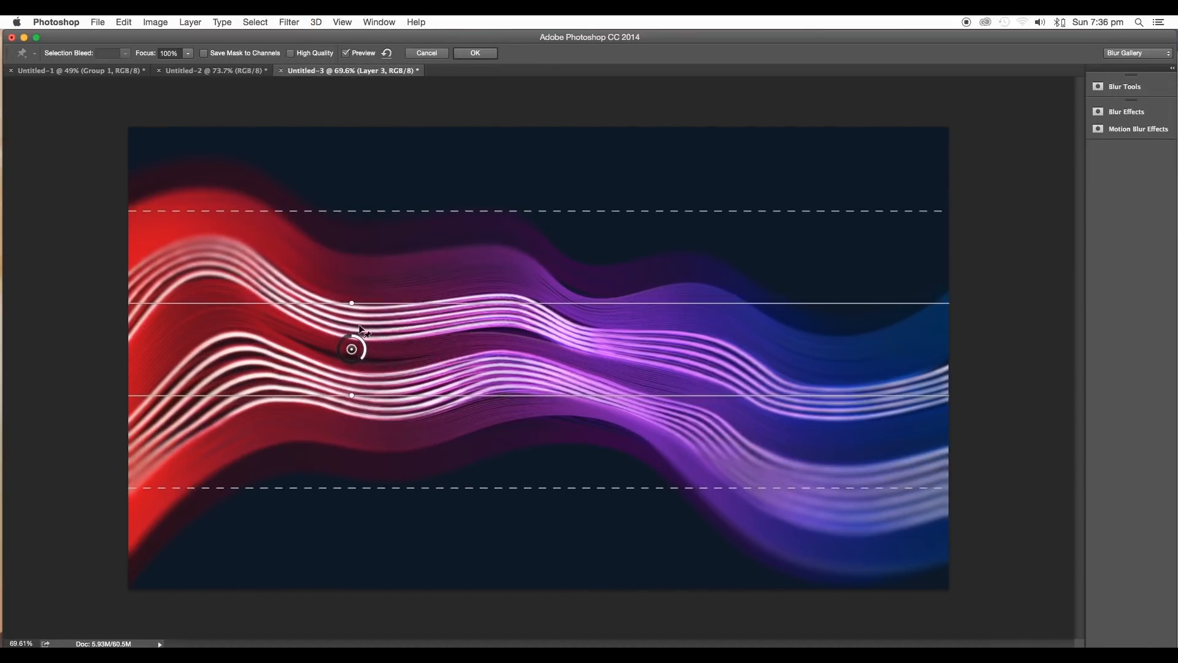
pyautogui.moveTo(352, 301); pyautogui.dragTo(365, 345)
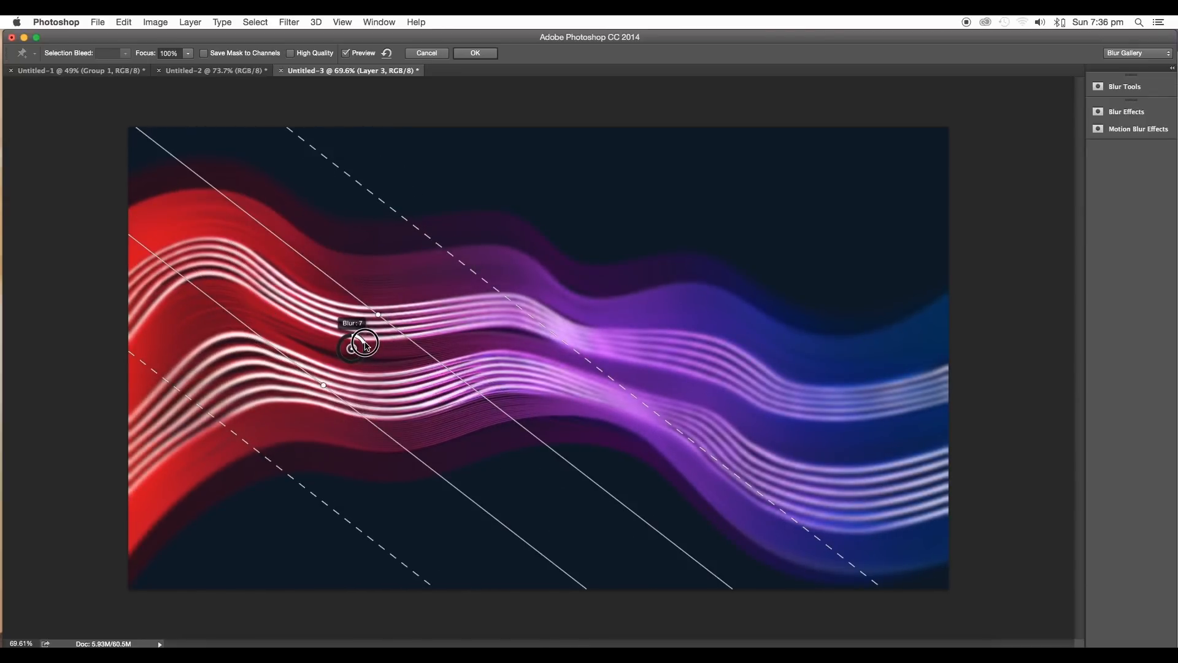
# - Add a second tilt-shift pin over the blue section and tilt its band in the opposite diagonal direction
pyautogui.click(760, 372)
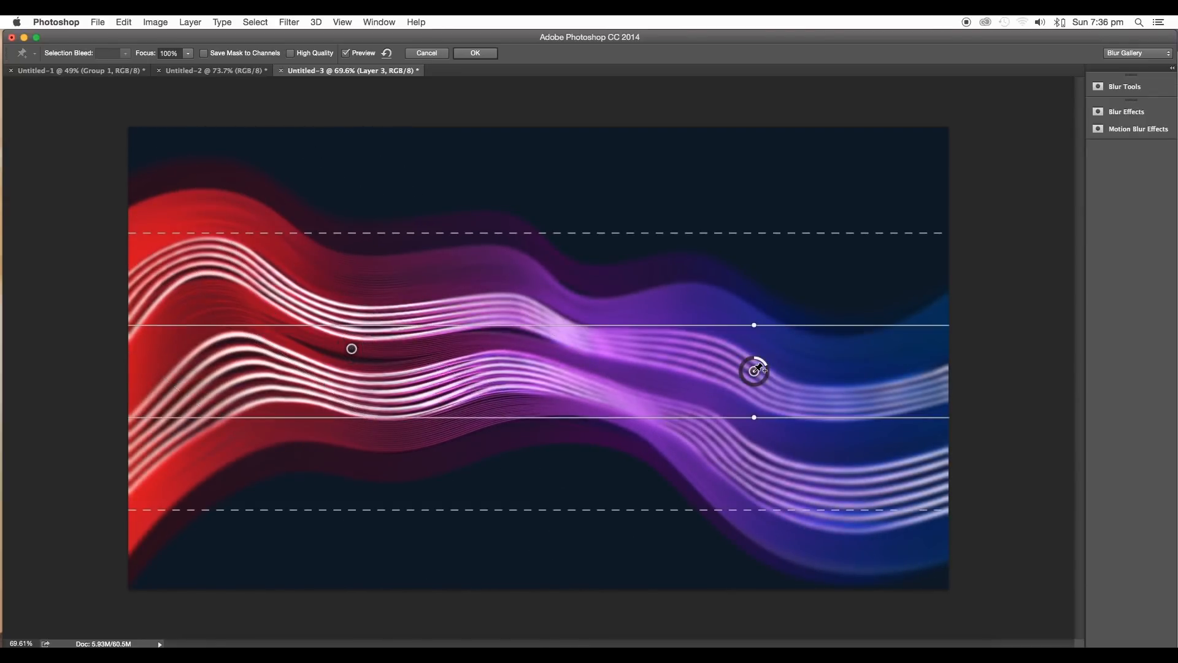
pyautogui.moveTo(755, 373); pyautogui.dragTo(753, 385)
pyautogui.moveTo(752, 338)
pyautogui.mouseDown()
pyautogui.moveTo(726, 347)
pyautogui.moveTo(764, 376)
pyautogui.moveTo(731, 345)
pyautogui.mouseUp()
# - Fine-tune the angle of the tilt-shift band over the red section and apply the blur to Layer 3
pyautogui.click(352, 349)
pyautogui.moveTo(382, 313); pyautogui.dragTo(378, 310)
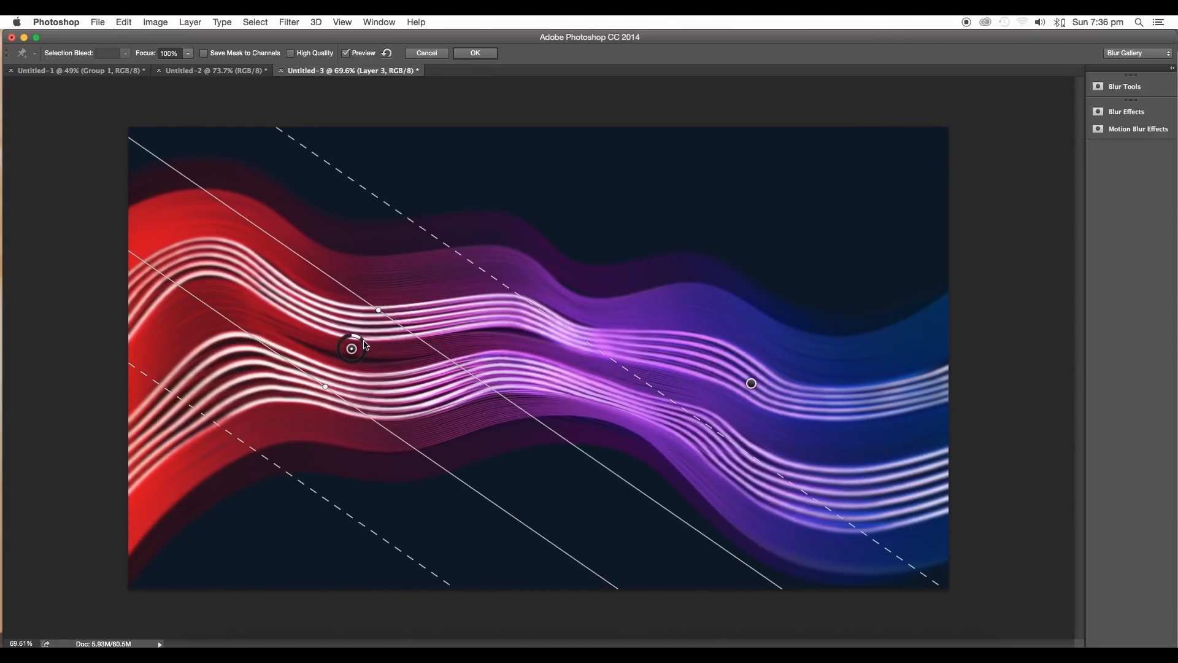
pyautogui.click(751, 383)
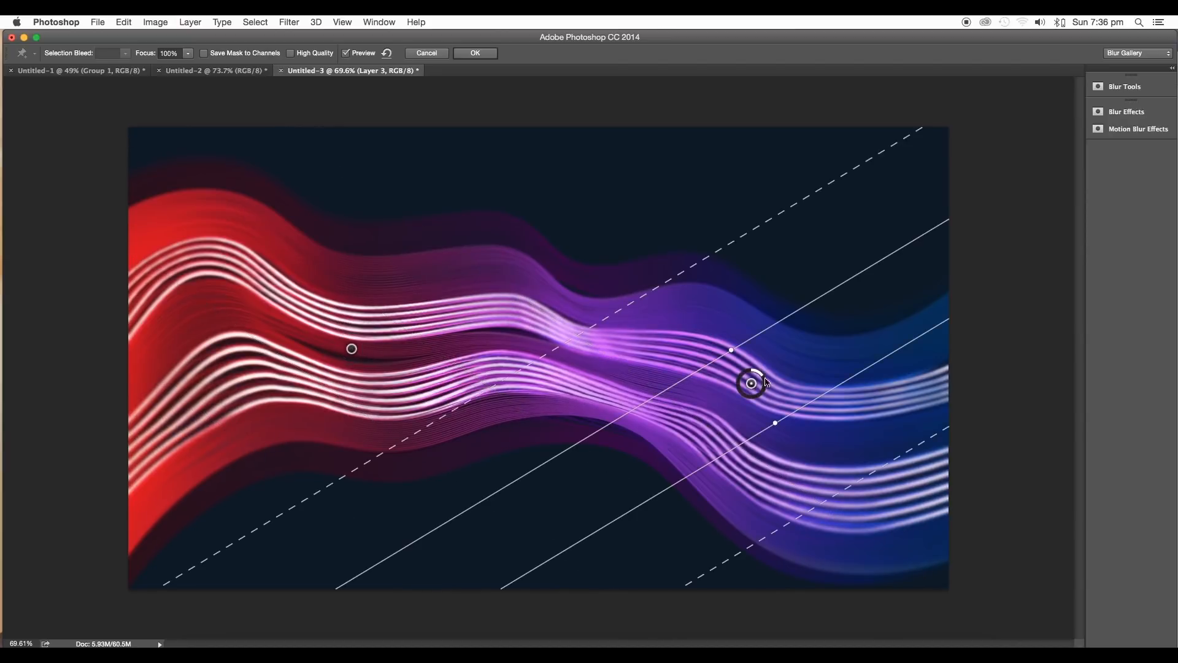
pyautogui.click(485, 53)
# - Add a new empty layer above Brightness/Contrast 1 and set its blend mode to Color Dodge
pyautogui.scroll(3, 767, 360)
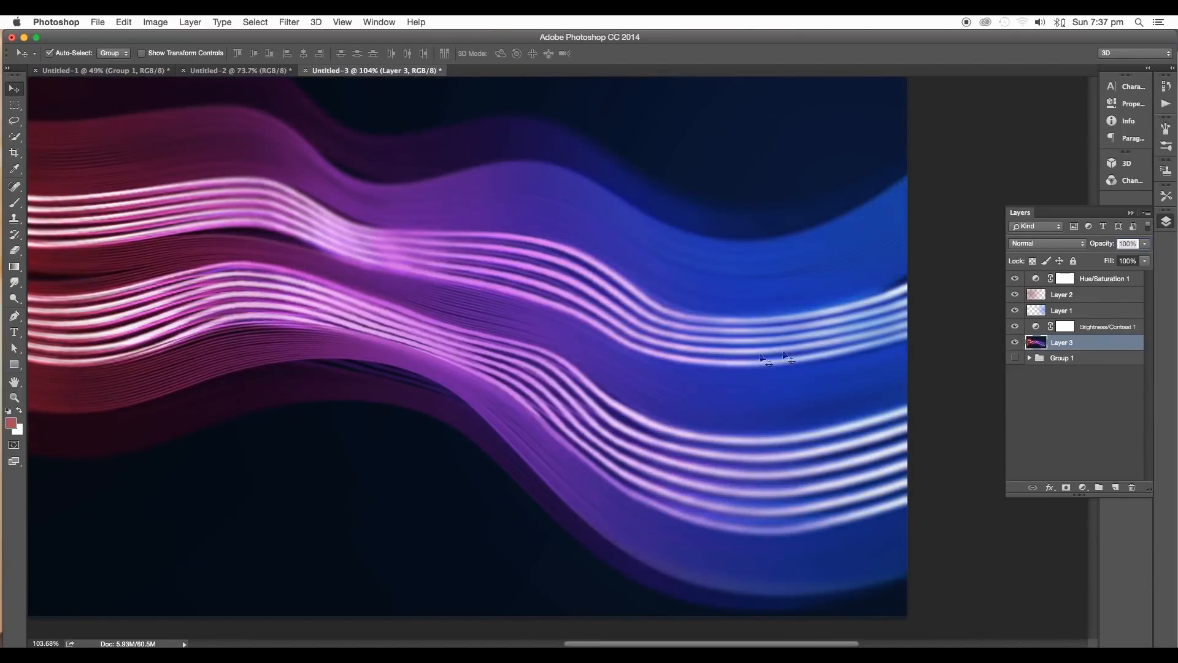
pyautogui.scroll(-2, 632, 362)
pyautogui.scroll(2, 503, 348)
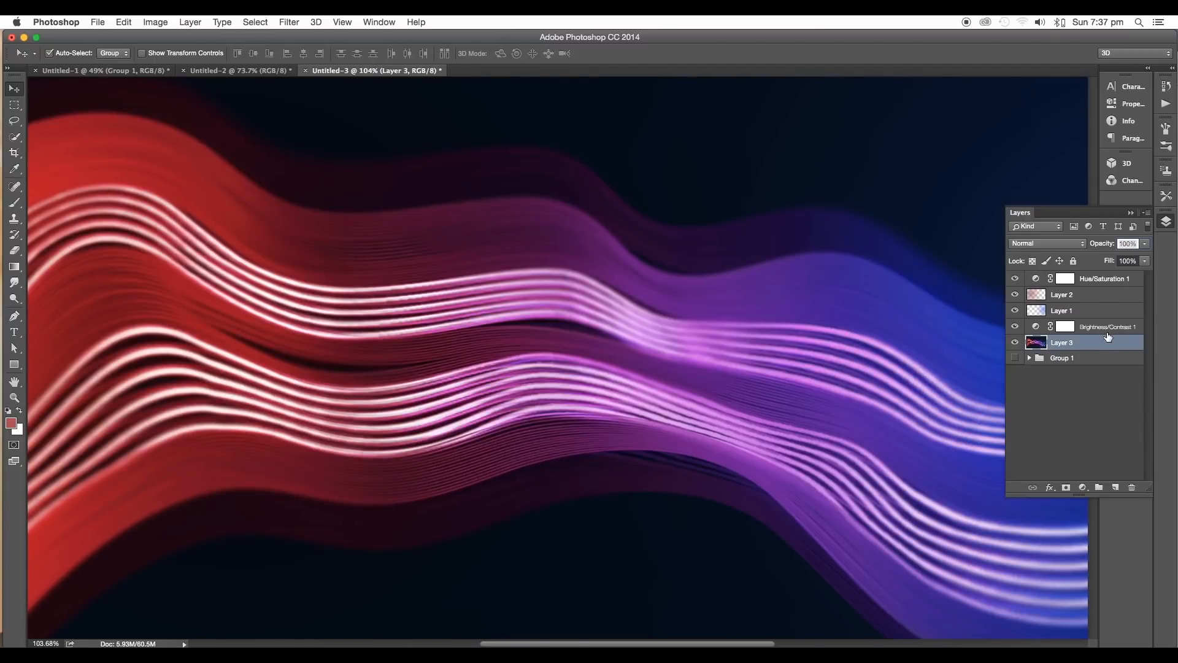
pyautogui.click(1108, 329)
pyautogui.click(1114, 488)
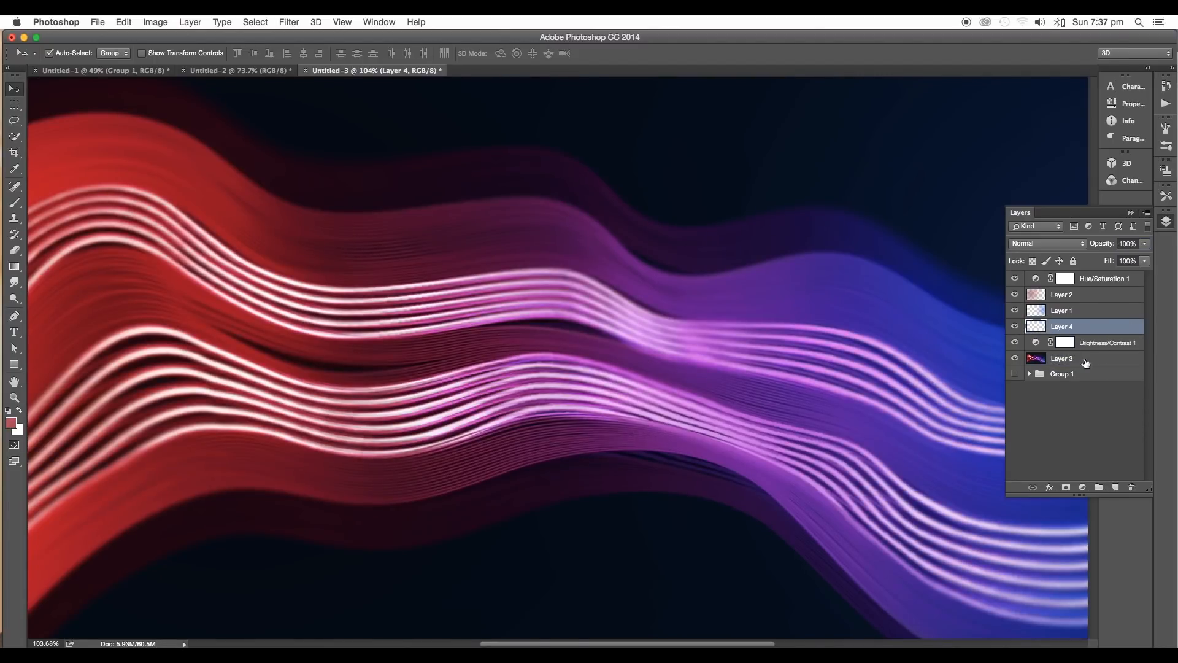
pyautogui.click(1062, 246)
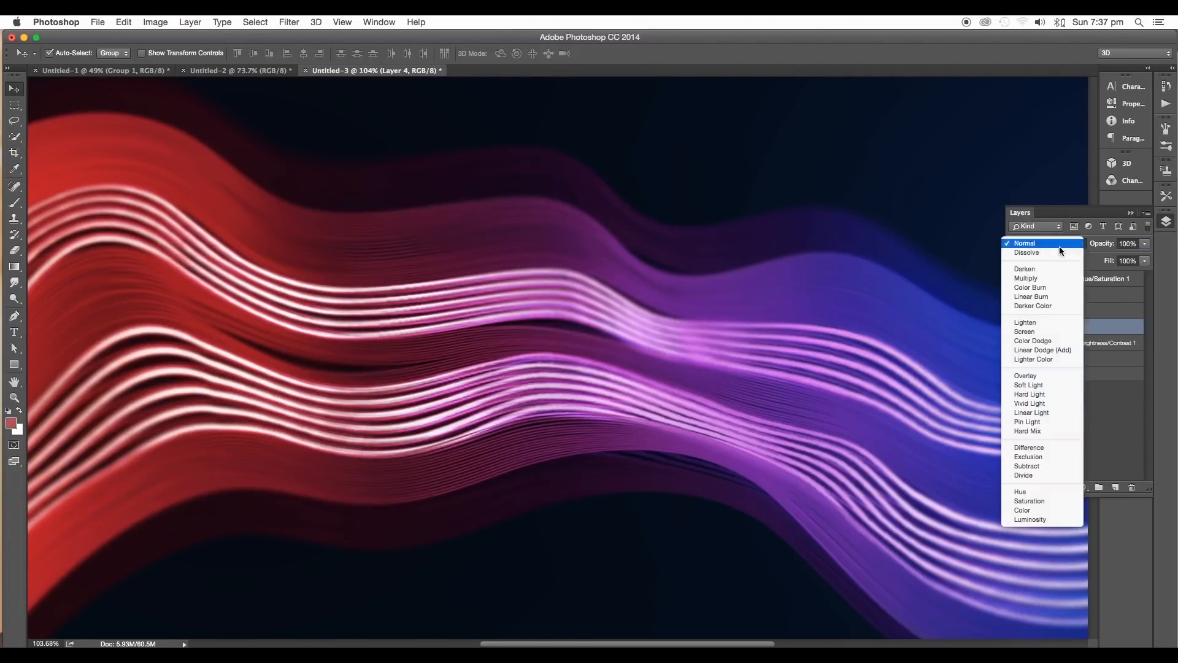
pyautogui.click(1044, 344)
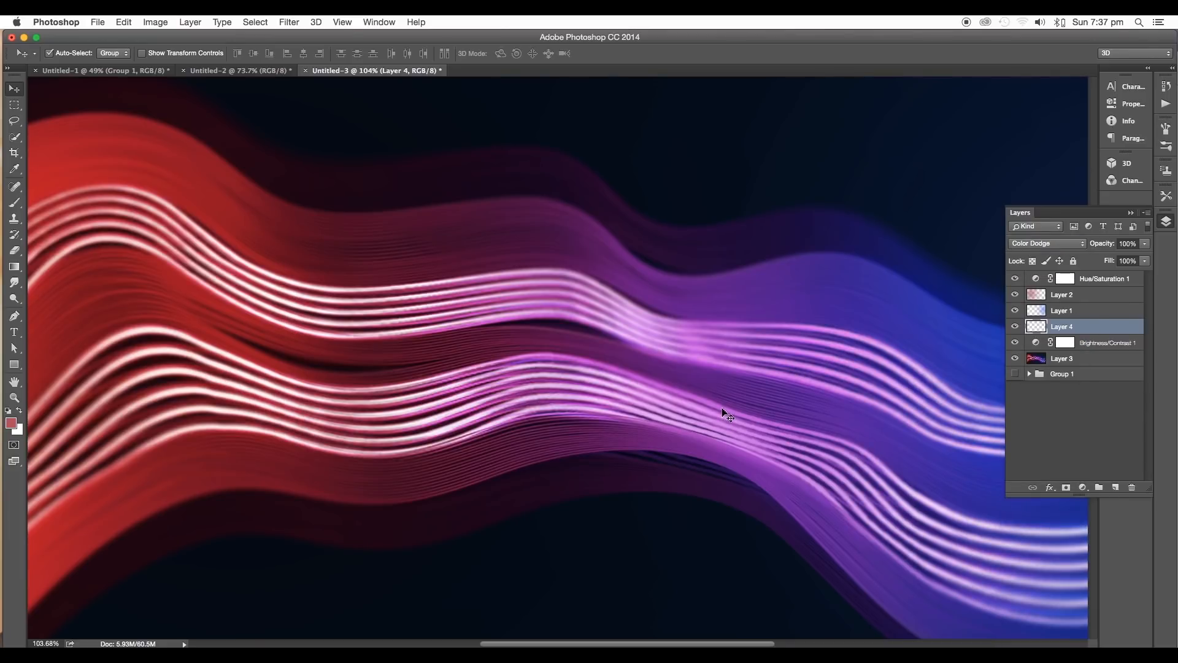
# - Set up the Brush with a light blue foreground colour for painting on Layer 4
pyautogui.press('b')
pyautogui.scroll(-5, 722, 412)
pyautogui.click(11, 423)
pyautogui.moveTo(983, 430); pyautogui.dragTo(983, 437)
pyautogui.click(906, 388)
pyautogui.click(1085, 364)
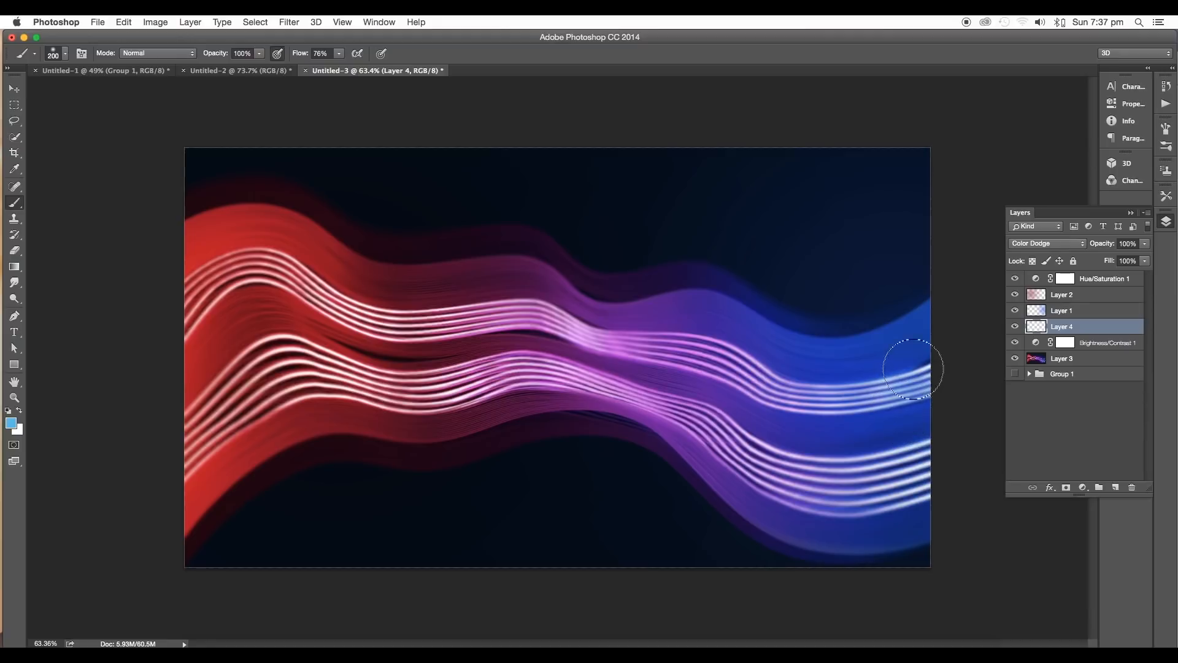
# - Change the brush colour to a darker blue and try glow strokes over the upper lines in the blue section
pyautogui.click(11, 423)
pyautogui.click(926, 416)
pyautogui.moveTo(913, 368); pyautogui.dragTo(785, 401)
pyautogui.click(1085, 362)
pyautogui.press('[')
pyautogui.press('super+z')
pyautogui.moveTo(855, 377); pyautogui.dragTo(913, 383)
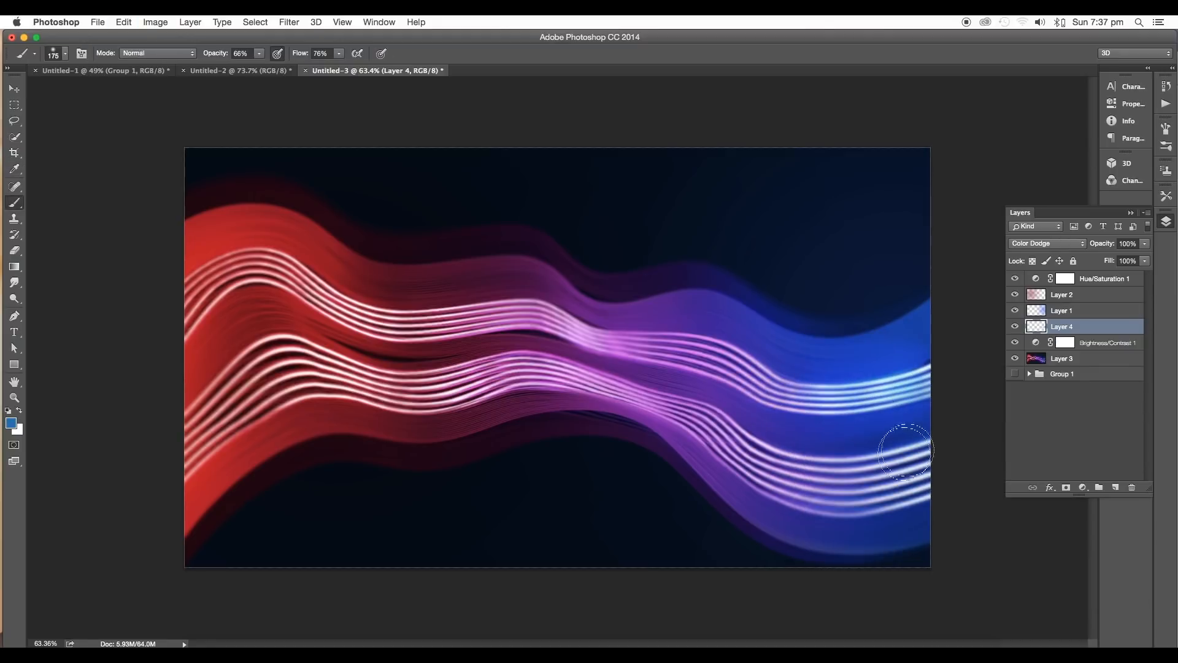
# - Undo the last glow stroke and brush over the lower lines in the blue section with a larger brush
pyautogui.press('super+z')
pyautogui.press(']')
pyautogui.press(']')
pyautogui.moveTo(907, 452)
pyautogui.mouseDown()
pyautogui.moveTo(772, 472)
pyautogui.moveTo(829, 473)
pyautogui.mouseUp()
pyautogui.moveTo(453, 339); pyautogui.dragTo(377, 335)
# - Pick pink as the brush colour for the red section and a bright magenta with hue 293 for the purple section
pyautogui.click(11, 423)
pyautogui.click(983, 377)
pyautogui.click(888, 379)
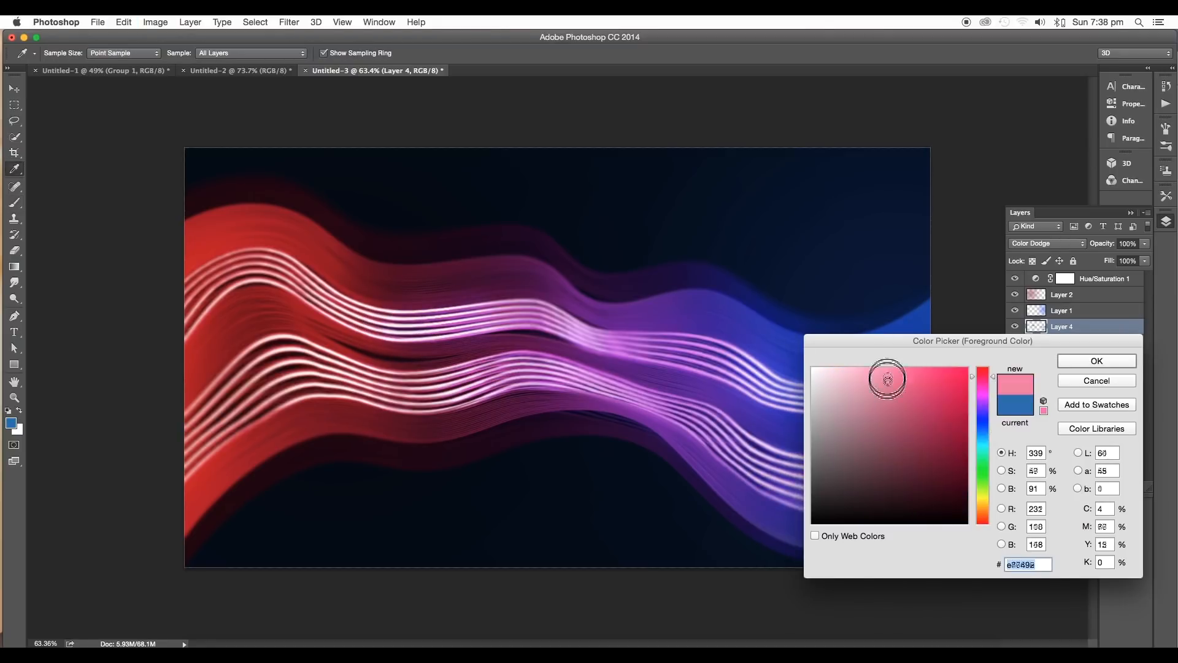
pyautogui.click(1077, 363)
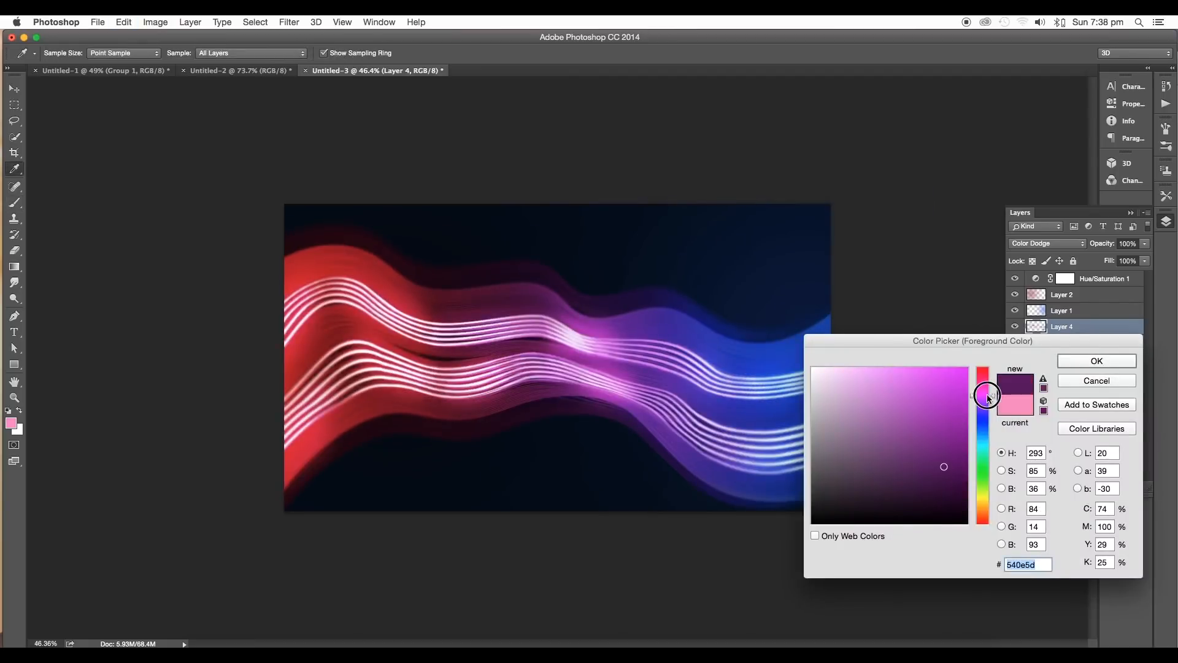
pyautogui.click(945, 386)
pyautogui.click(1097, 361)
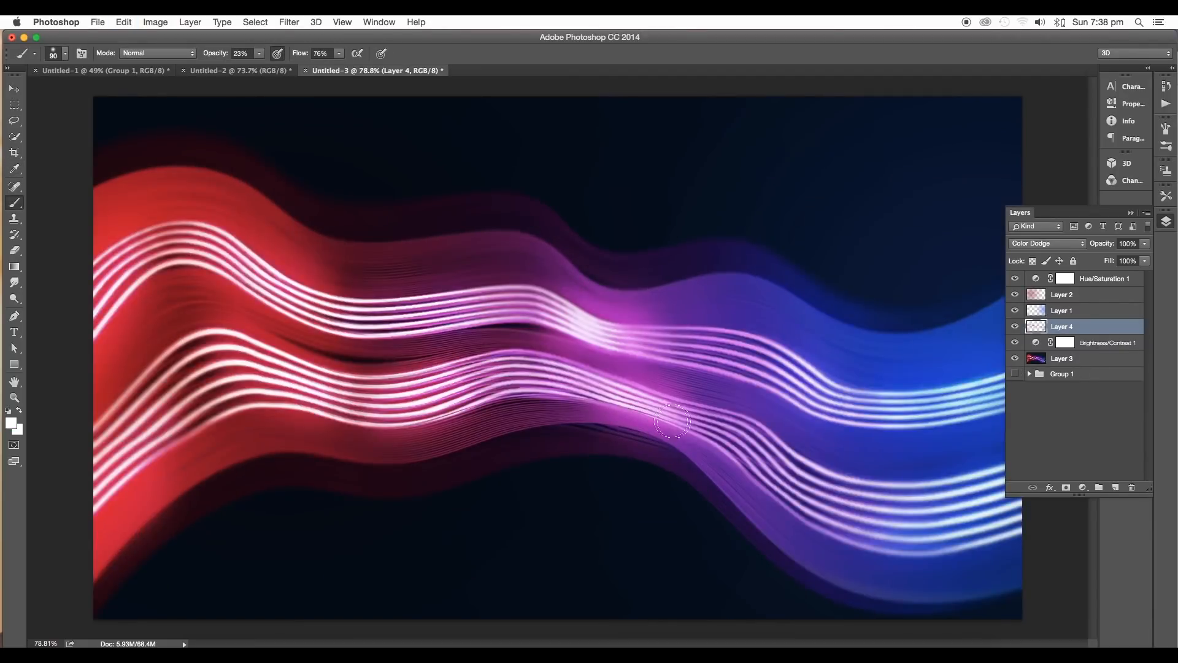
# - Brush a soft white glow along the lower bundle of lines at 23% opacity and undo the last stroke
pyautogui.moveTo(673, 421)
pyautogui.mouseDown()
pyautogui.moveTo(545, 395)
pyautogui.moveTo(225, 395)
pyautogui.mouseUp()
pyautogui.moveTo(408, 429); pyautogui.dragTo(591, 423)
pyautogui.press('super+z')
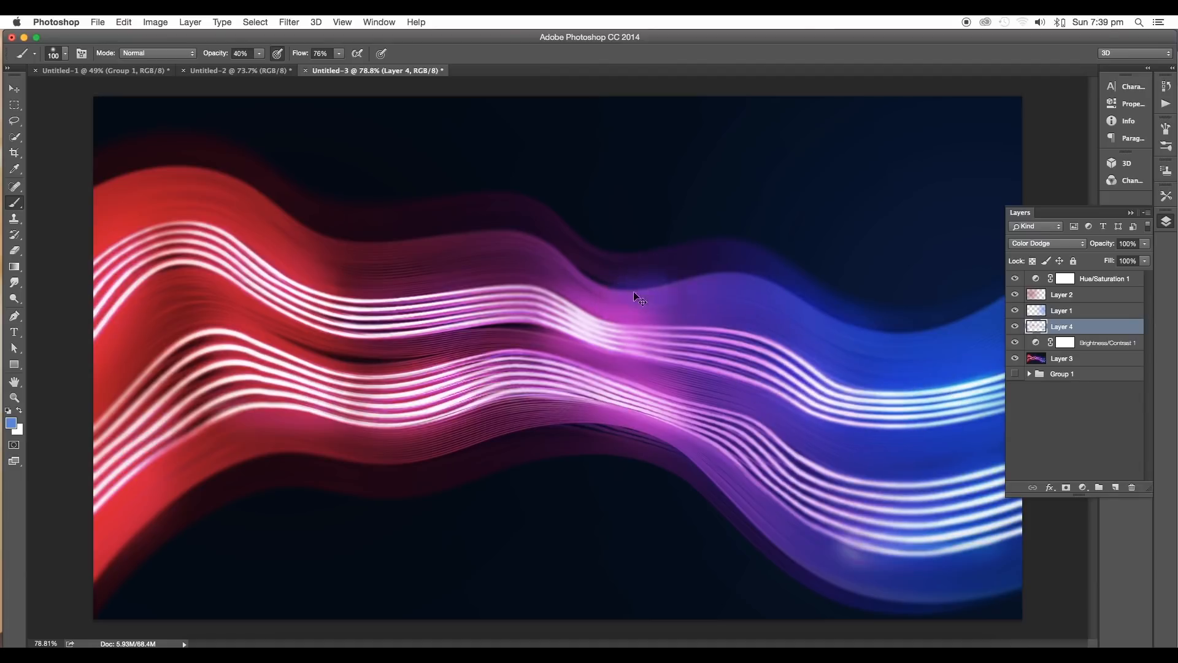
# - Try blue glow strokes over the purple bands above the upper lines and undo them
pyautogui.moveTo(686, 281); pyautogui.dragTo(770, 307)
pyautogui.press('super+z')
pyautogui.moveTo(582, 273); pyautogui.dragTo(460, 231)
pyautogui.press('super+z')
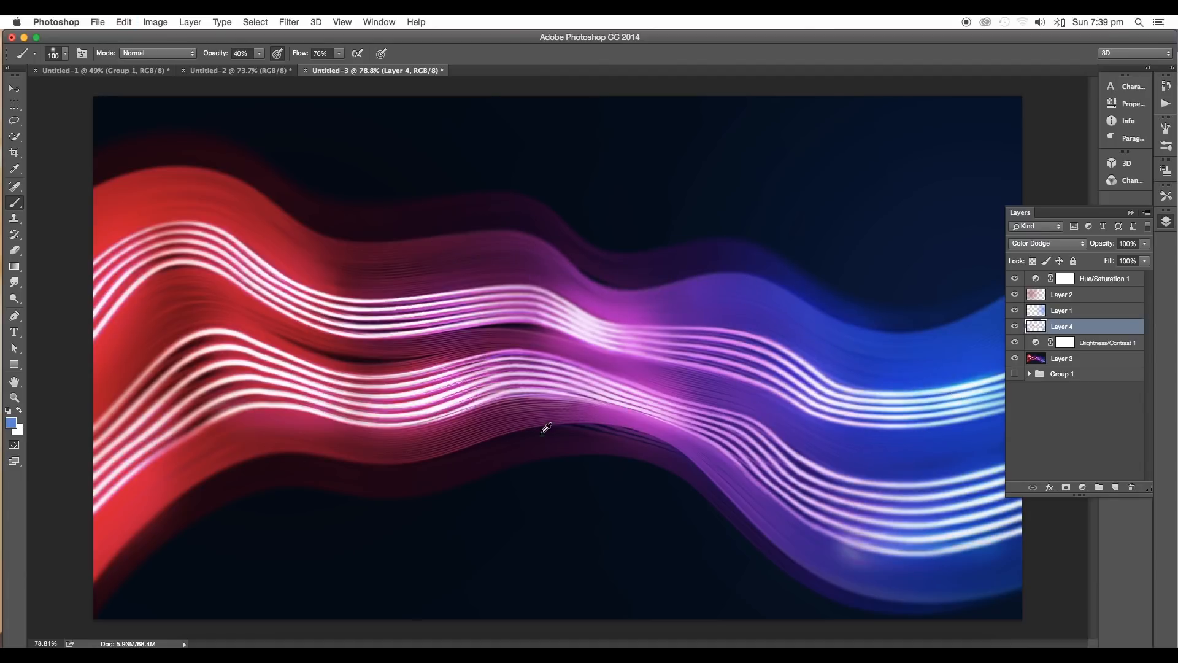
# - Compare the artwork with and without the Hue/Saturation 1 adjustment
pyautogui.scroll(-7, 547, 428)
pyautogui.click(1015, 279)
pyautogui.click(1015, 278)
pyautogui.scroll(6, 647, 307)
# - Make Group 1 visible and warp Layer 3 to slightly reshape the lines in the red section
pyautogui.press('v')
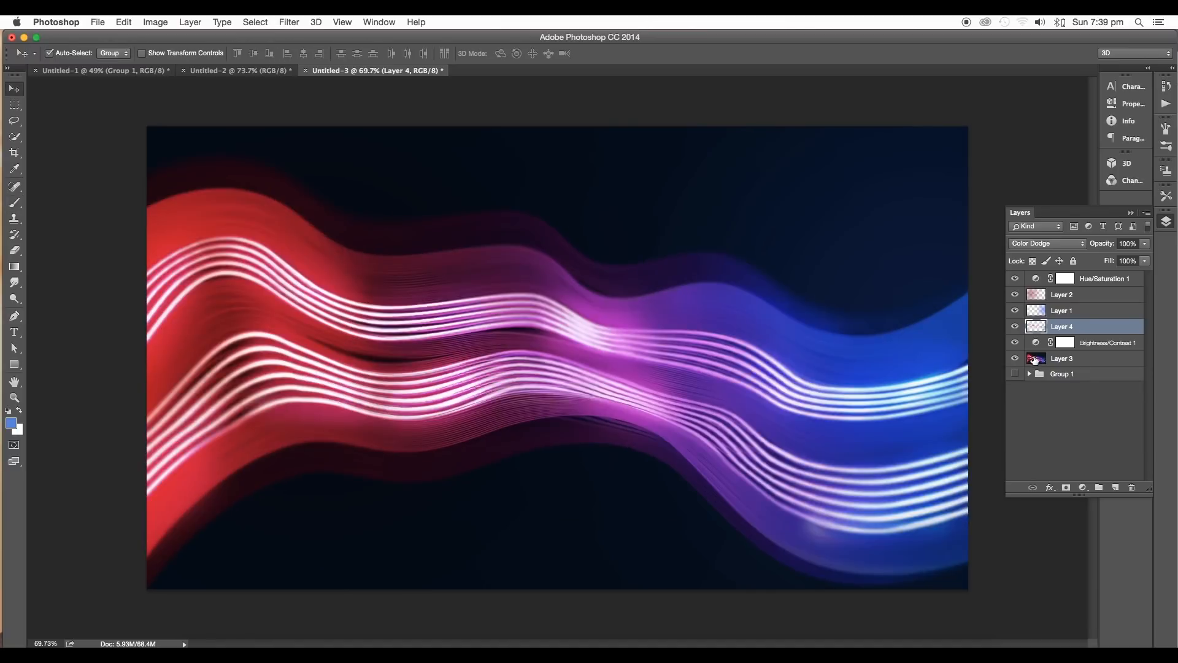
pyautogui.click(1015, 374)
pyautogui.click(1035, 359)
pyautogui.press('super+t')
pyautogui.rightClick(308, 339)
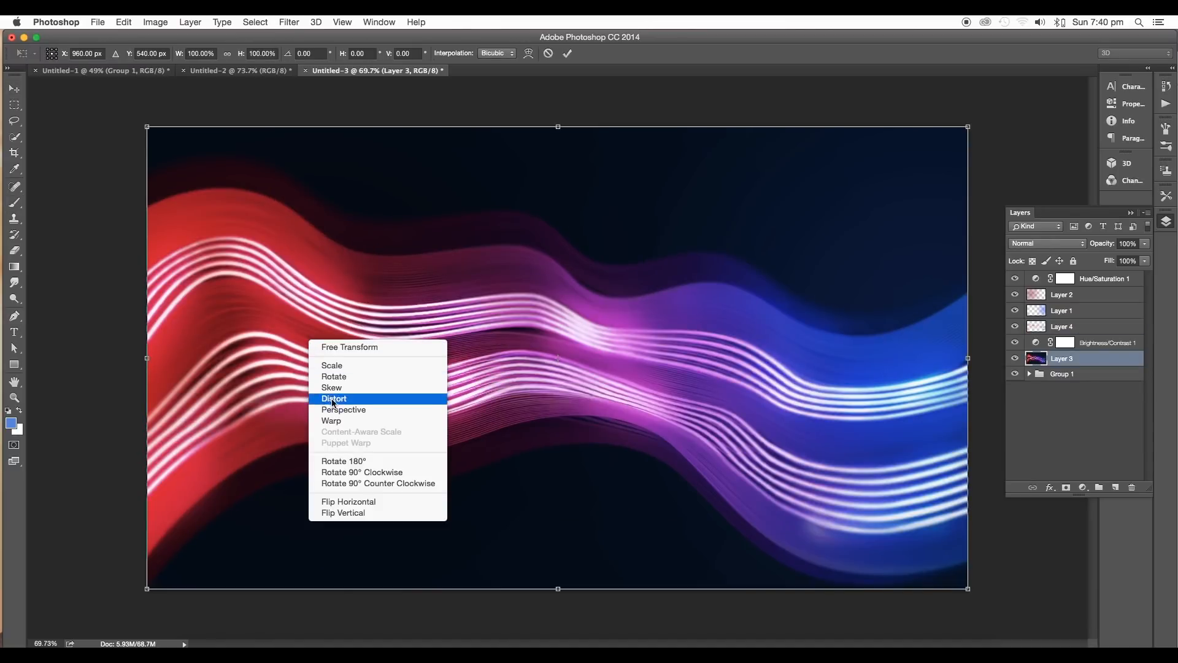
pyautogui.click(325, 424)
pyautogui.moveTo(326, 372); pyautogui.dragTo(491, 339)
pyautogui.press('Return')
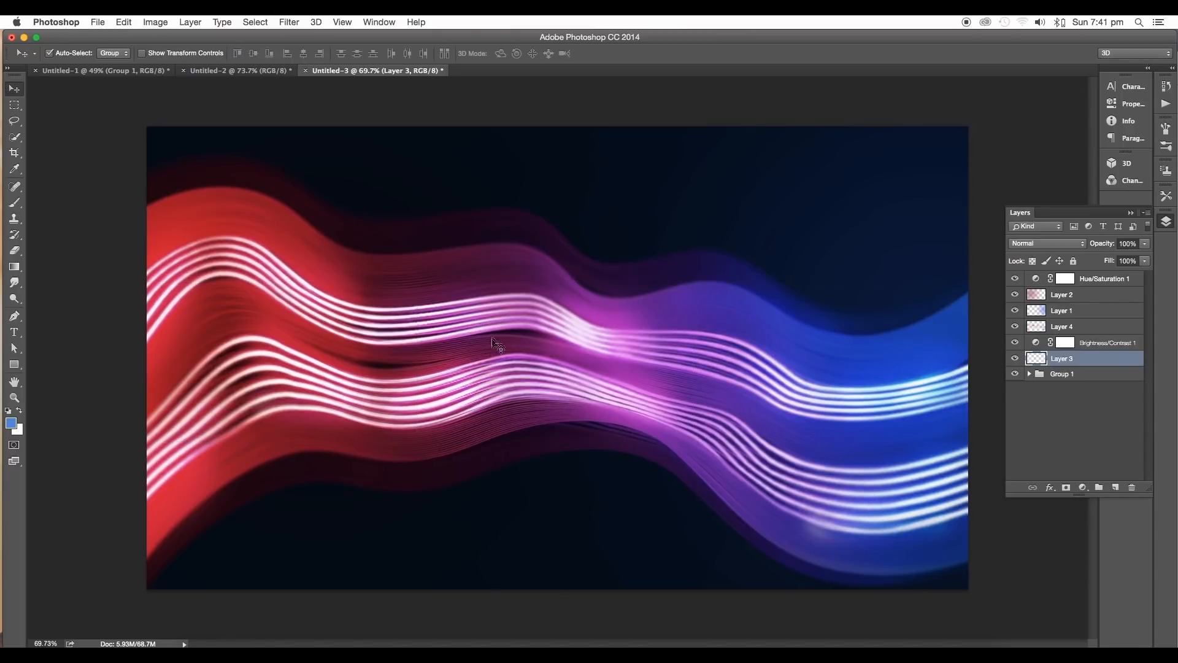
pyautogui.scroll(10, 485, 317)
pyautogui.scroll(-10, 496, 326)
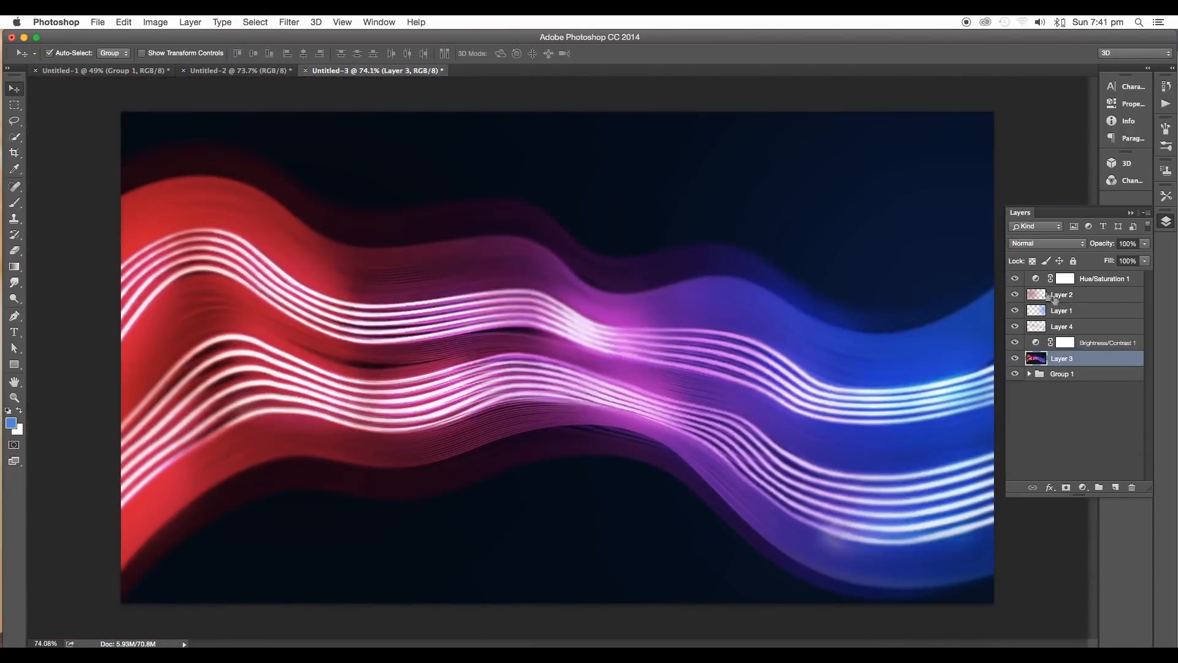
# - Set the saturation of Hue/Saturation 1 to -46 and move Brightness/Contrast 1 directly beneath it
pyautogui.click(1036, 280)
pyautogui.doubleClick(1036, 280)
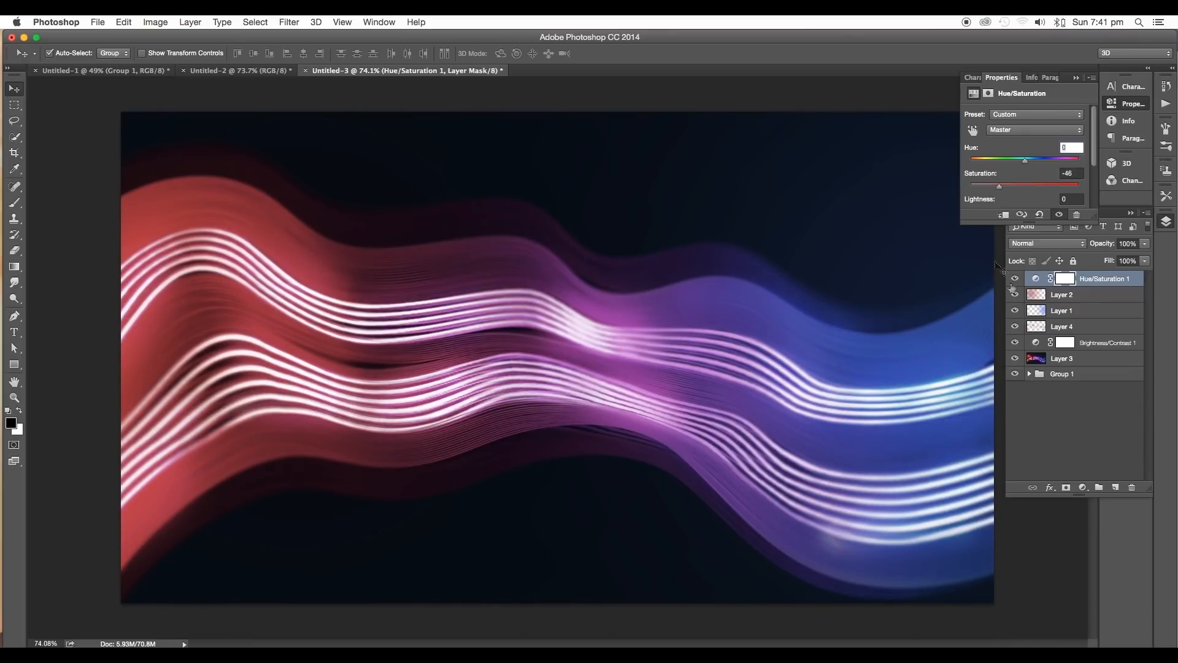
pyautogui.click(1062, 326)
pyautogui.moveTo(1102, 346); pyautogui.dragTo(1074, 287)
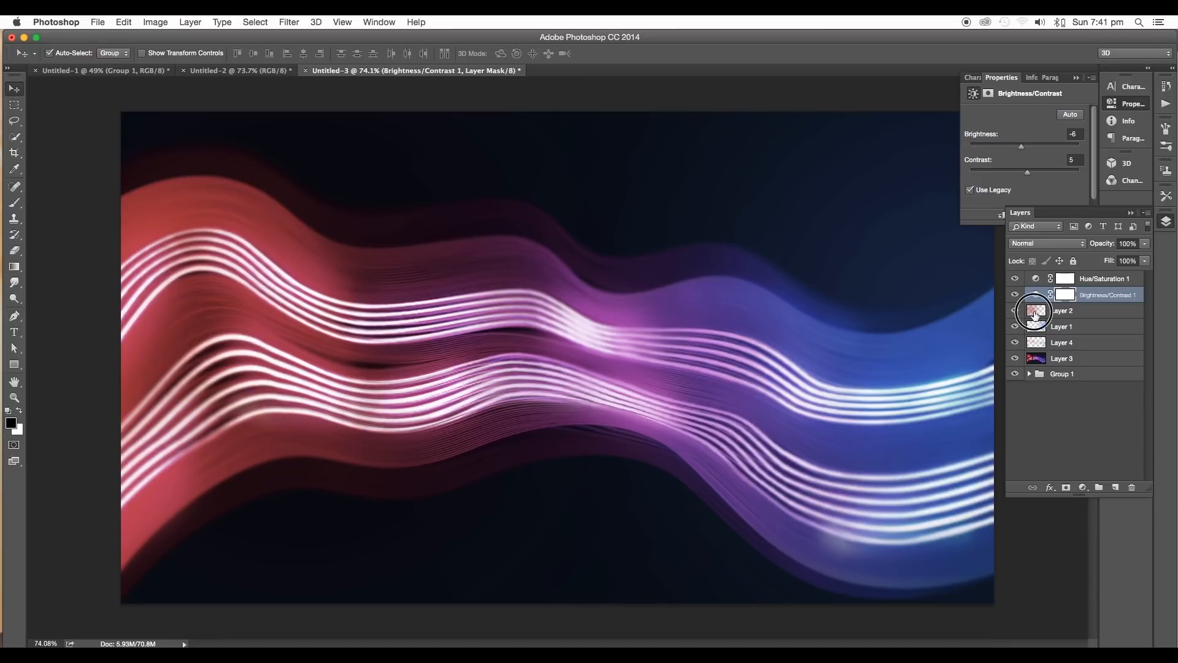
# - Try the Multiply blend mode on Layer 2 and set the layer back to Overlay
pyautogui.click(1034, 315)
pyautogui.click(1062, 244)
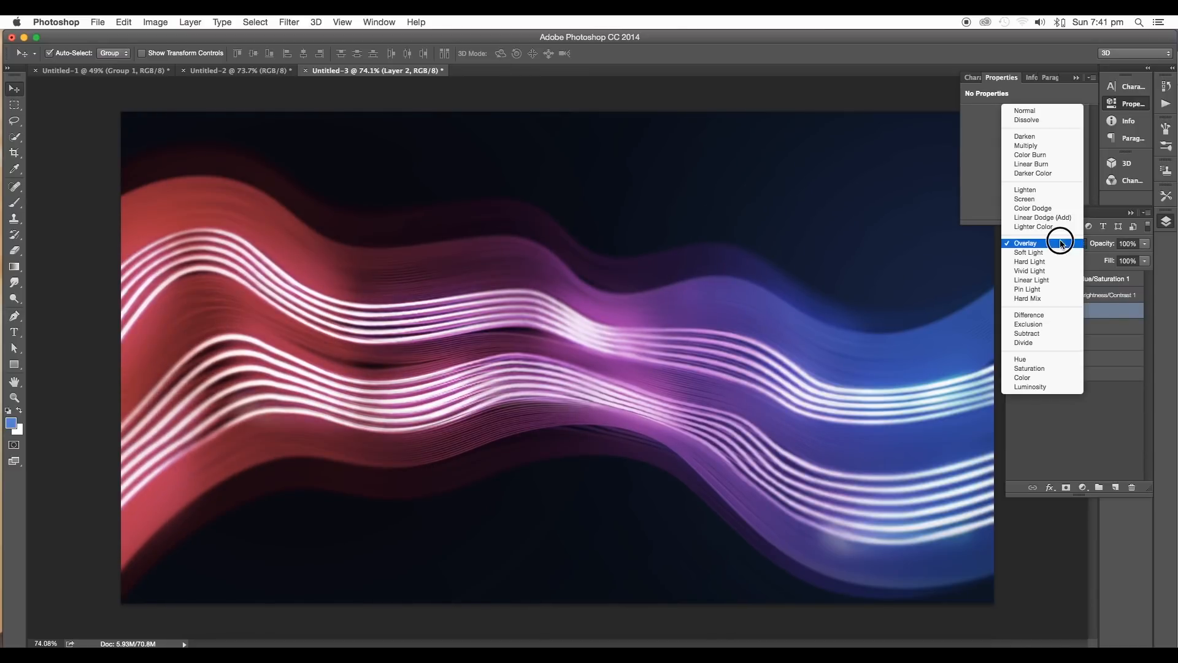
pyautogui.click(1032, 146)
pyautogui.click(1038, 244)
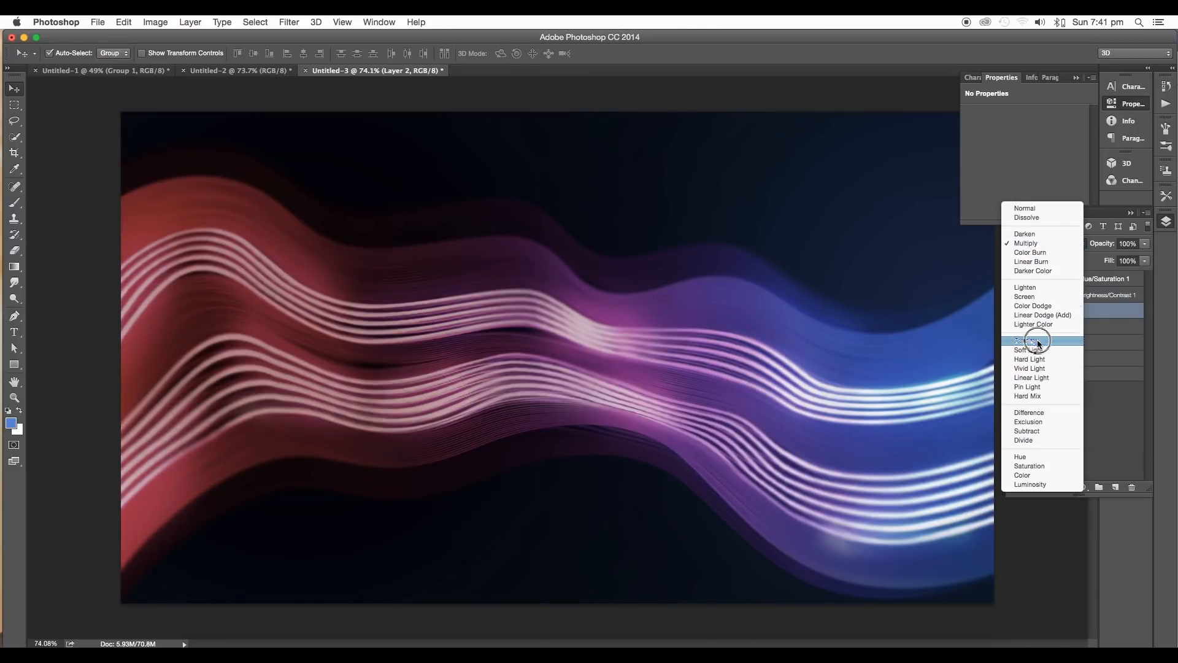
pyautogui.click(1039, 341)
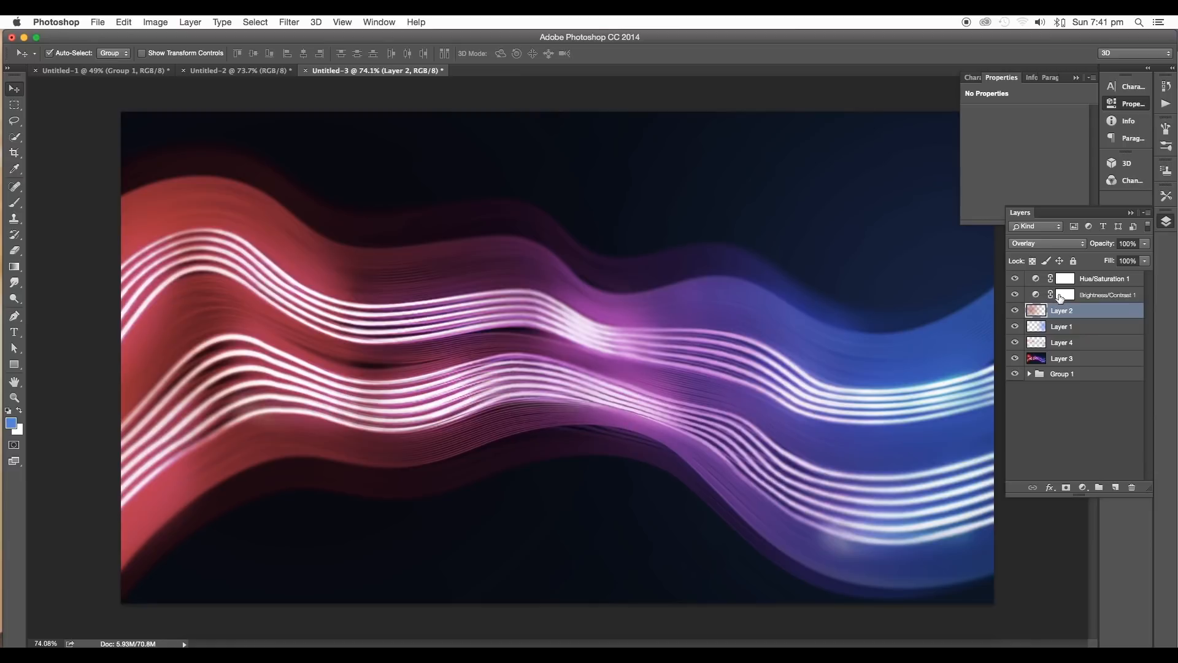
# - Fine-tune the Brightness/Contrast 1 adjustment and set Layer 4's fill to 100%
pyautogui.click(1037, 297)
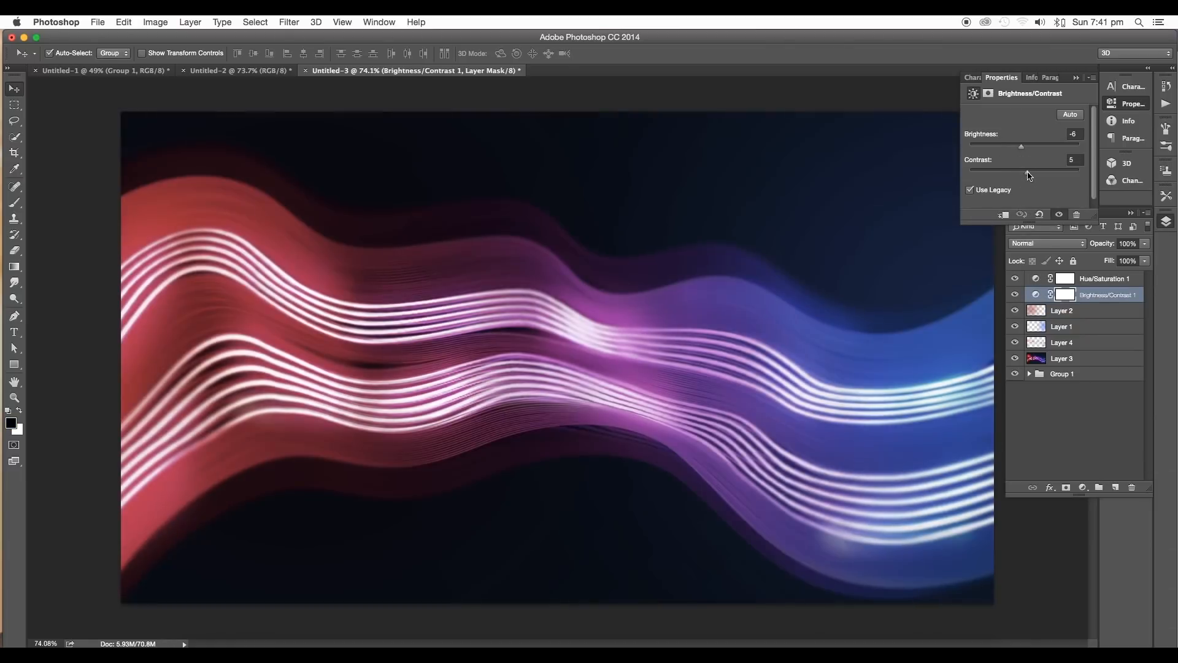
pyautogui.moveTo(1021, 146); pyautogui.dragTo(1001, 188)
pyautogui.click(1105, 279)
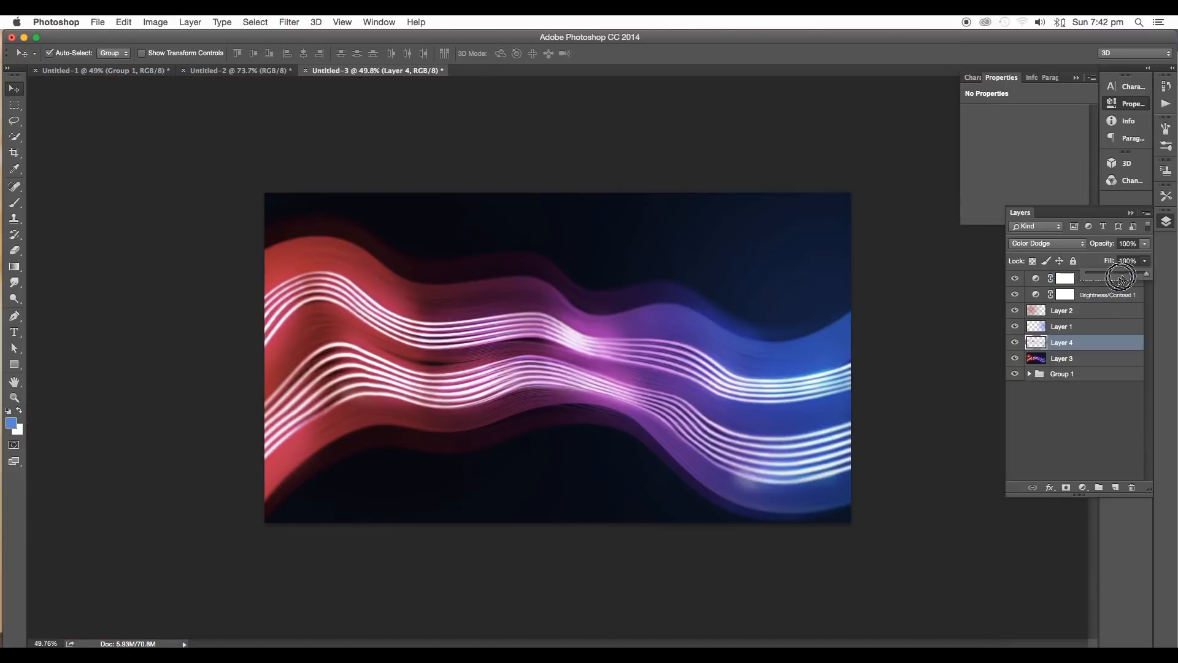
pyautogui.moveTo(1129, 274); pyautogui.dragTo(1155, 281)
# - Add the text "Energy Waves" in blue Nexa Bold at 40.93 pt on the dark area below the red waves
pyautogui.press('t')
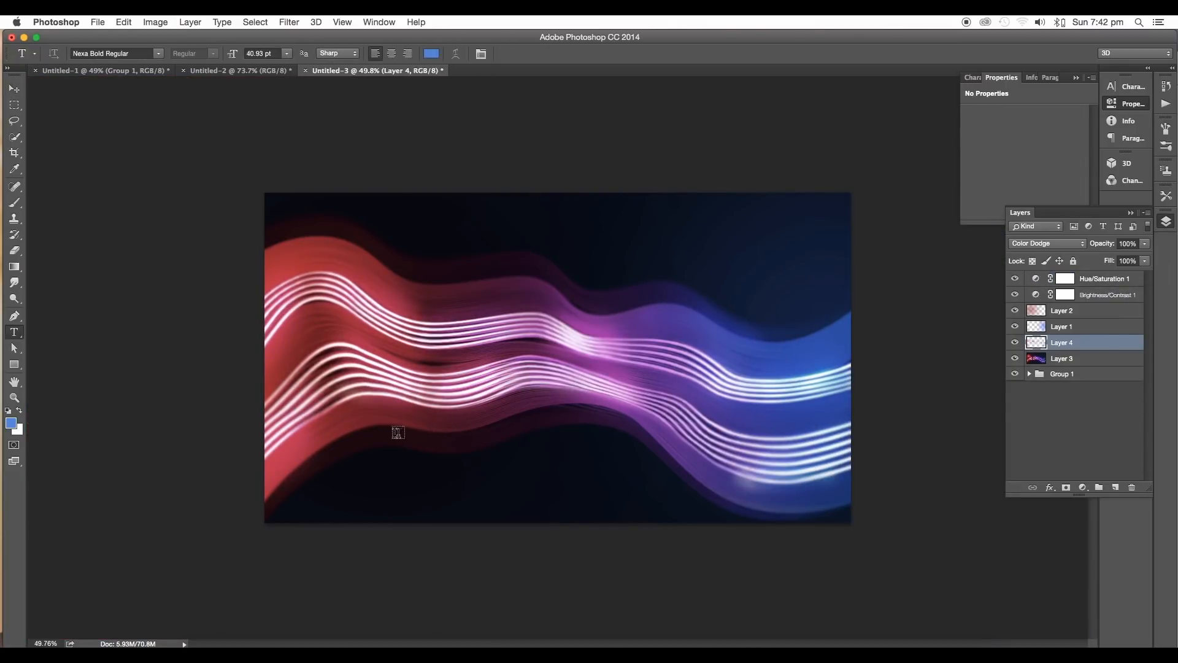
pyautogui.click(366, 478)
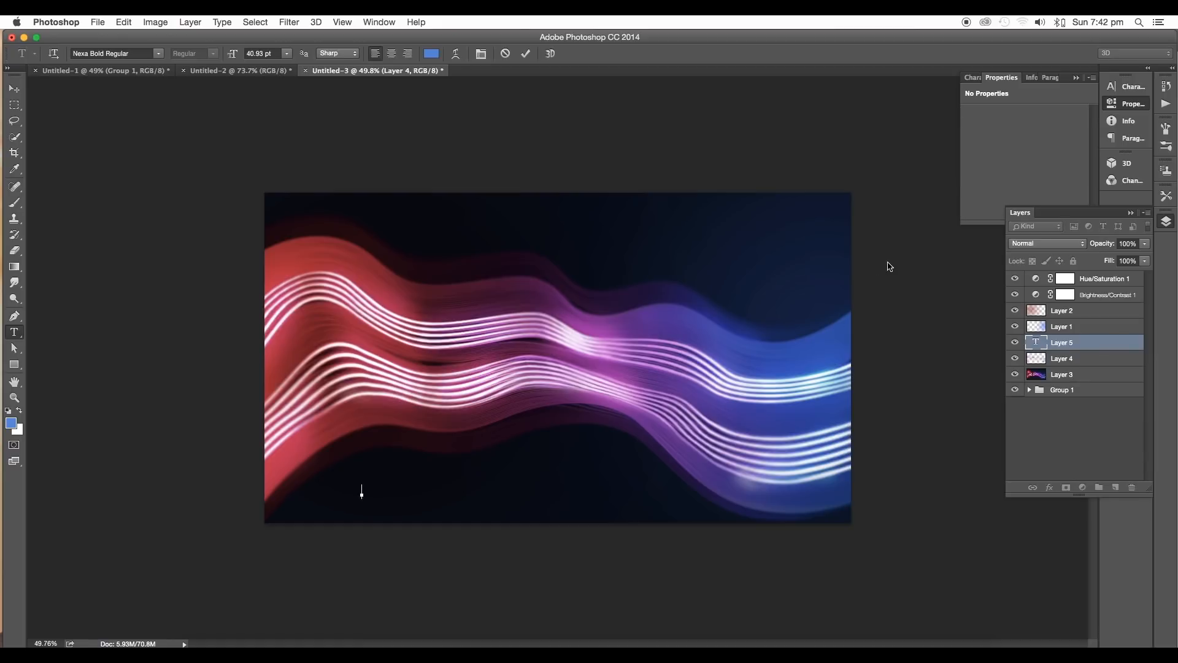
pyautogui.write('Energy Waves')
pyautogui.scroll(10, 413, 505)
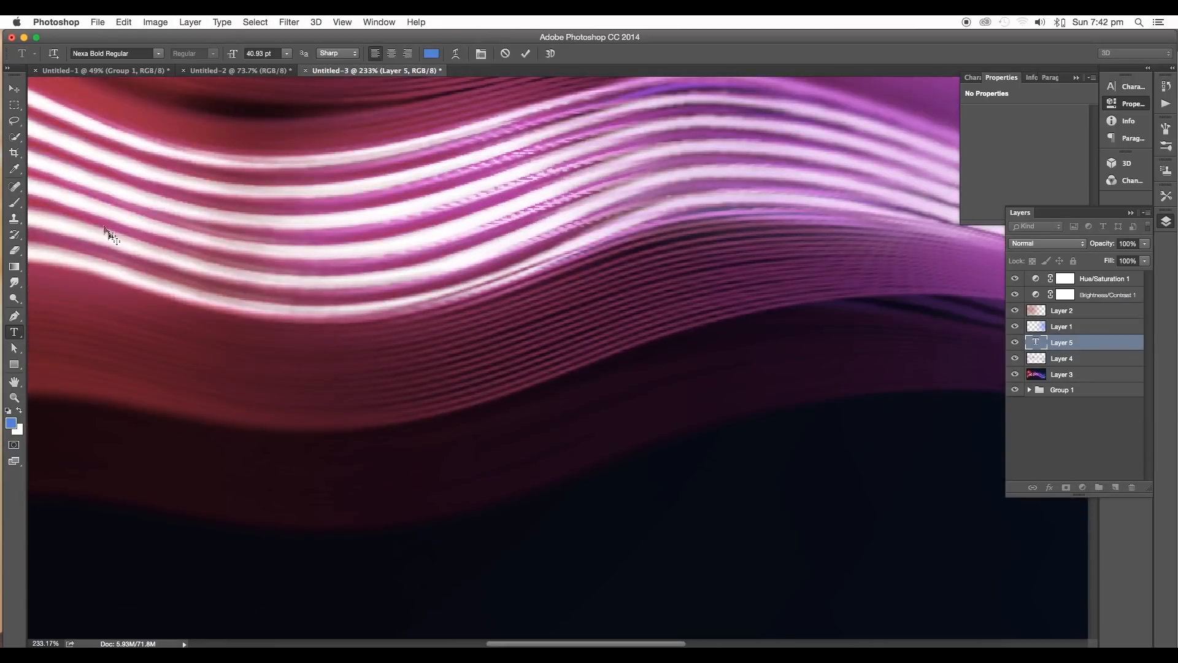
pyautogui.scroll(-5, 192, 441)
# - Remove the space between the two words of the text and give "Waves" a thin font weight
pyautogui.moveTo(410, 426); pyautogui.dragTo(638, 430)
pyautogui.press('BackSpace')
pyautogui.click(399, 424)
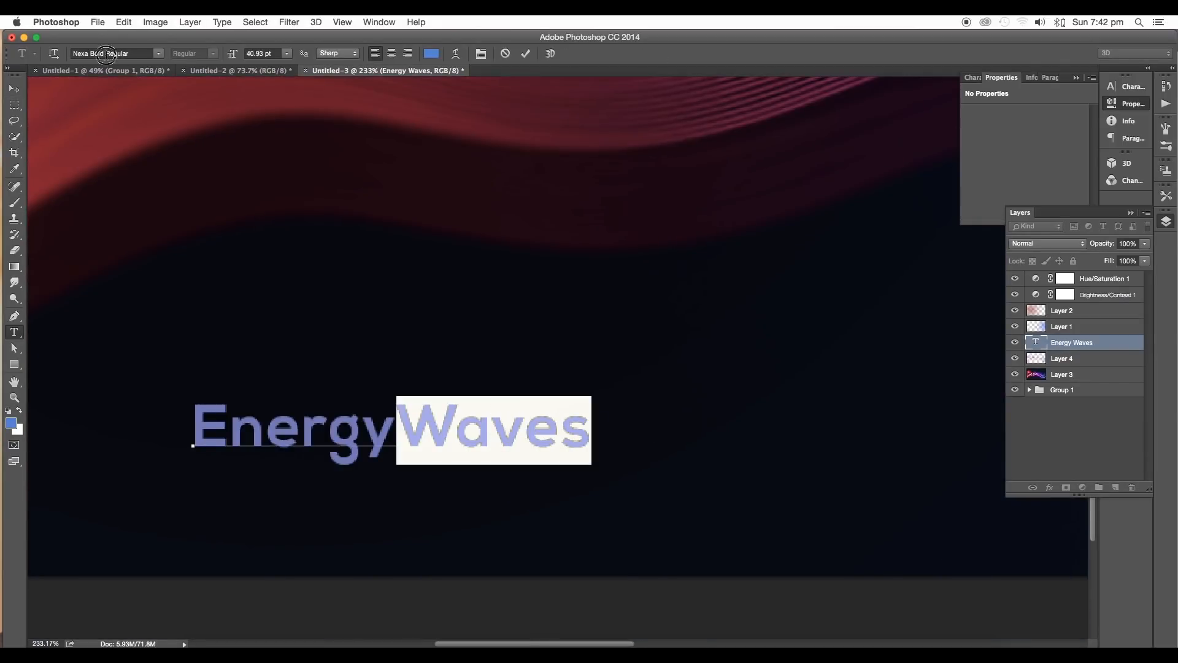
pyautogui.click(106, 54)
pyautogui.click(158, 54)
pyautogui.click(98, 98)
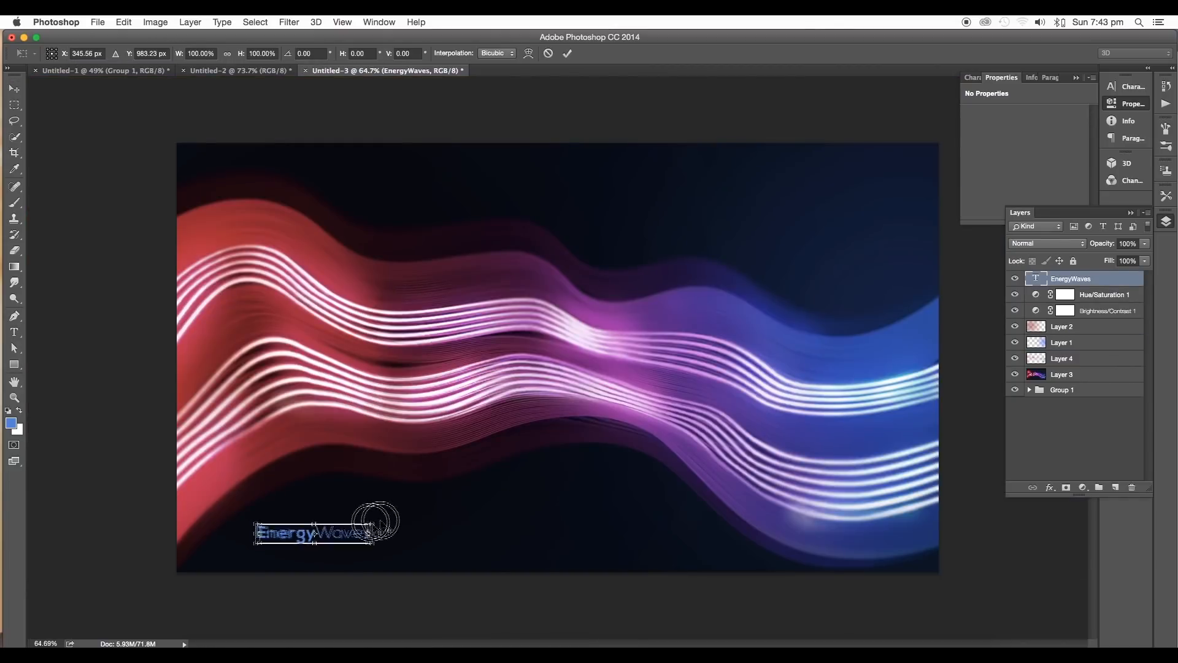
# - Set the EnergyWaves text layer's fill to 67% and scale the text up to about 113%
pyautogui.moveTo(375, 522); pyautogui.dragTo(383, 503)
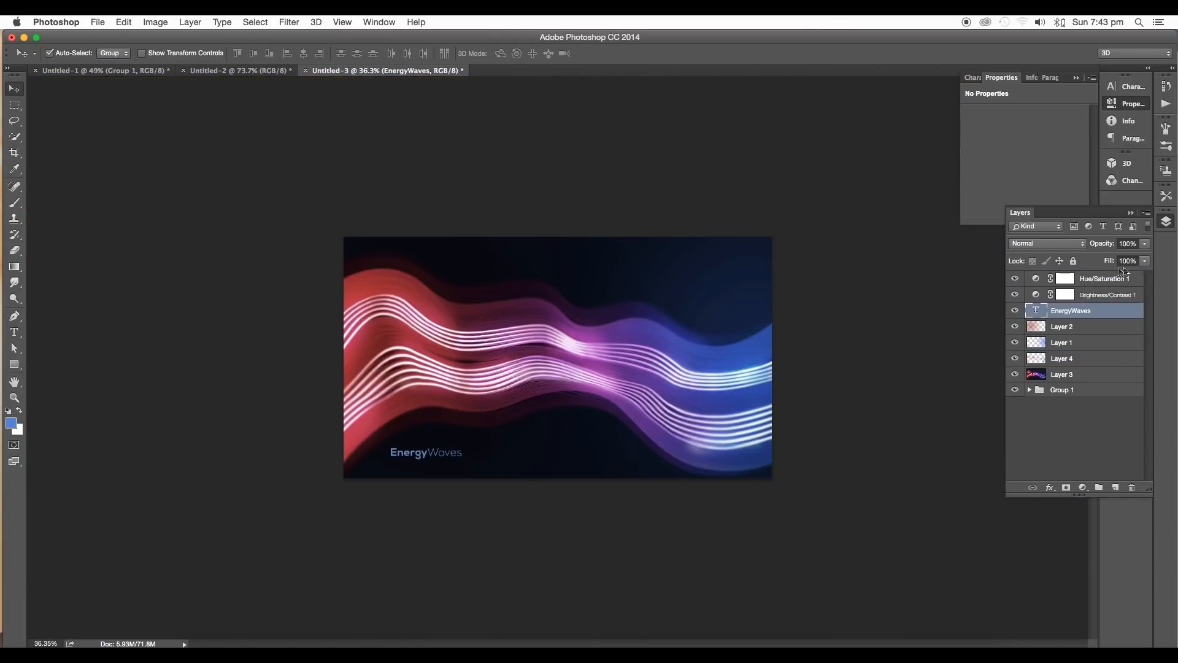
pyautogui.moveTo(1145, 261); pyautogui.dragTo(1117, 274)
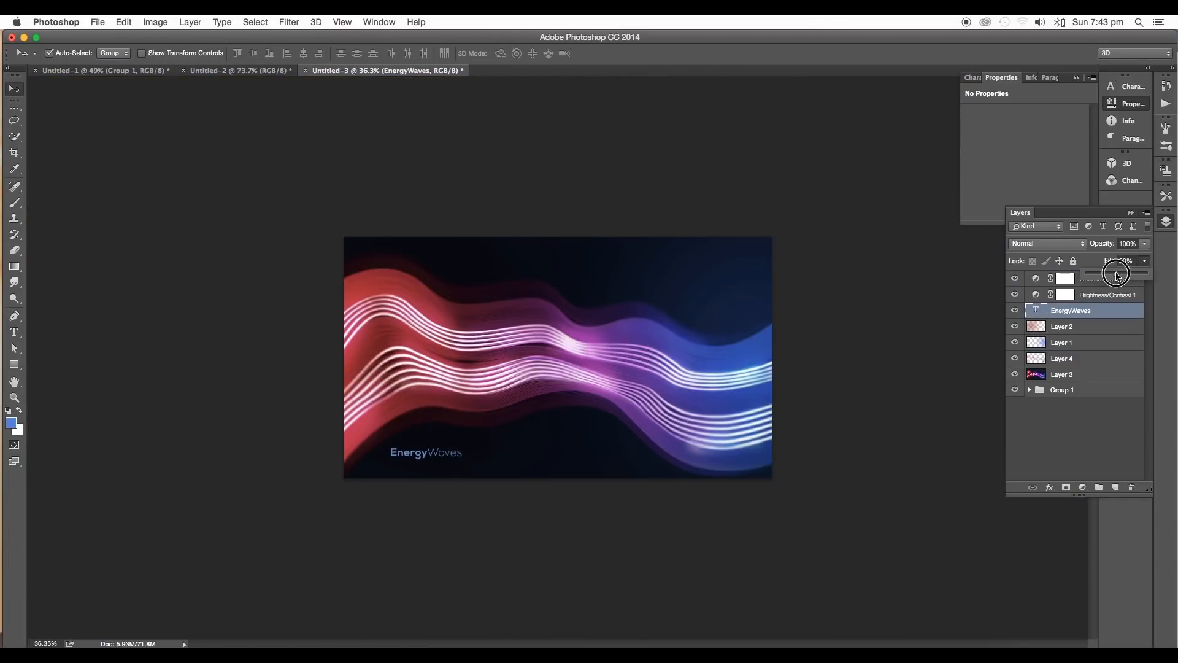
pyautogui.hotkey('ctrl', 't')
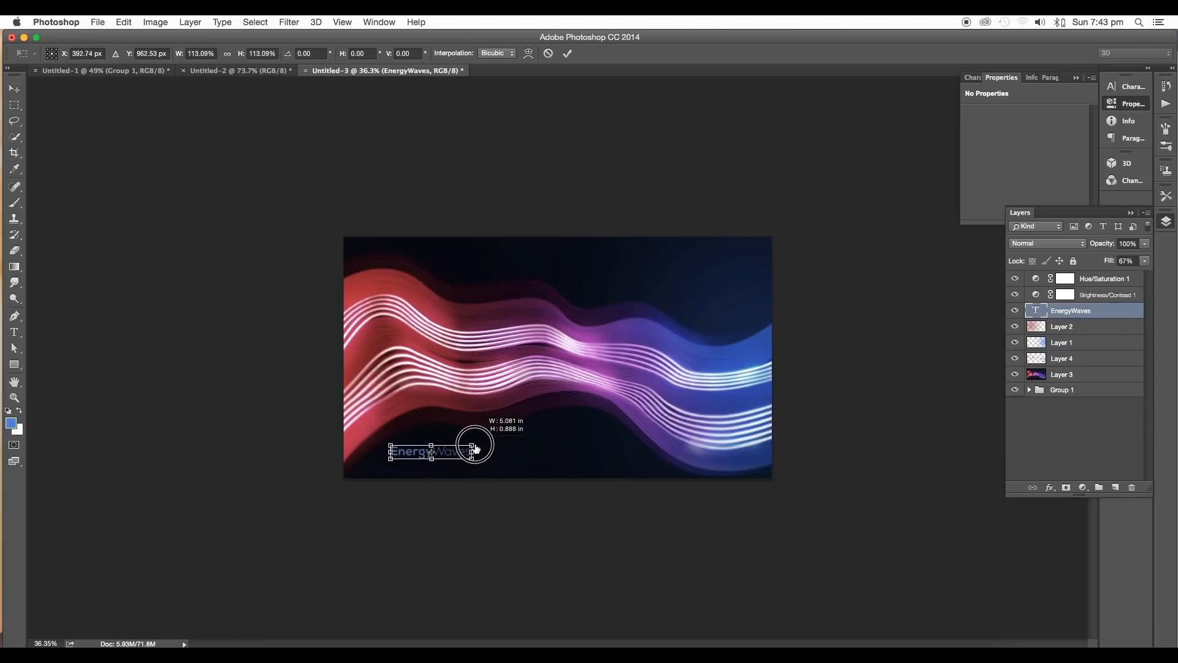
pyautogui.press('Return')
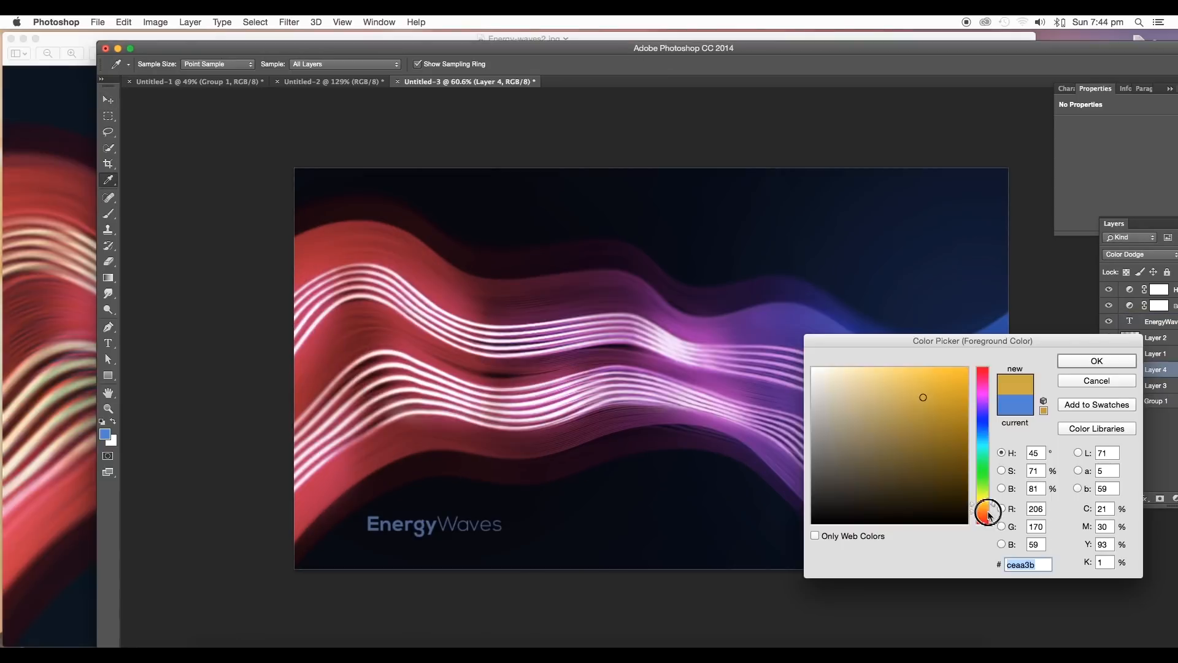
# - Brush an orange glow at 40% opacity over the lower lines in the red section on Layer 4
pyautogui.press('Return')
pyautogui.press('b')
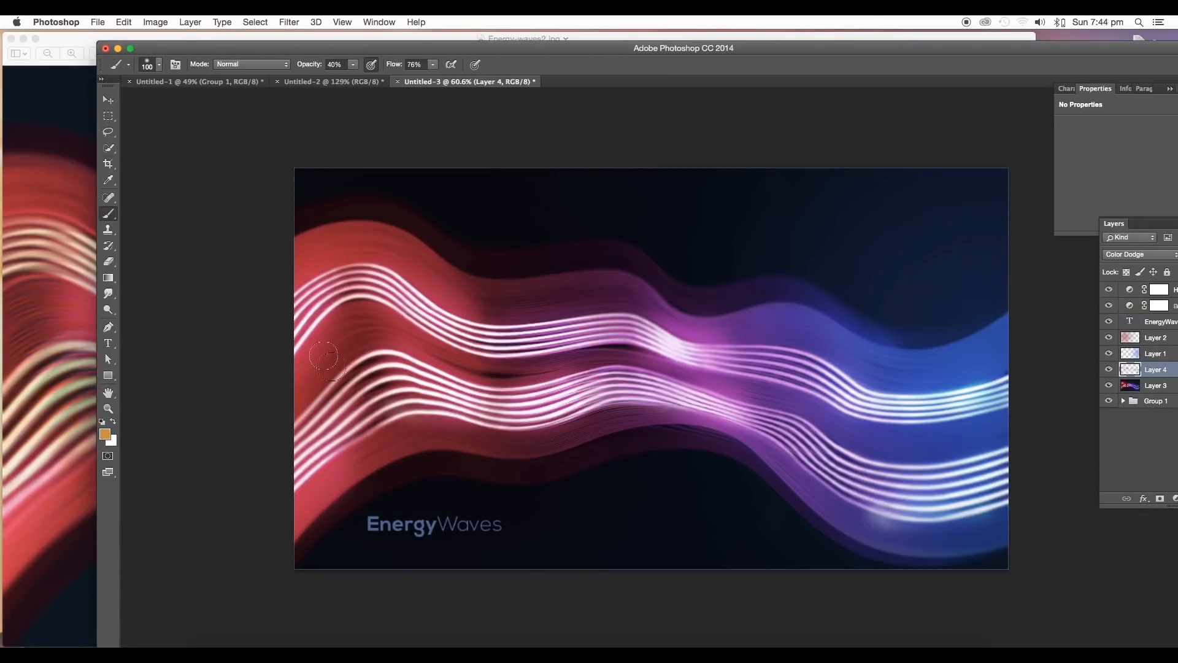
pyautogui.moveTo(393, 407)
pyautogui.mouseDown()
pyautogui.moveTo(362, 398)
pyautogui.moveTo(387, 430)
pyautogui.mouseUp()
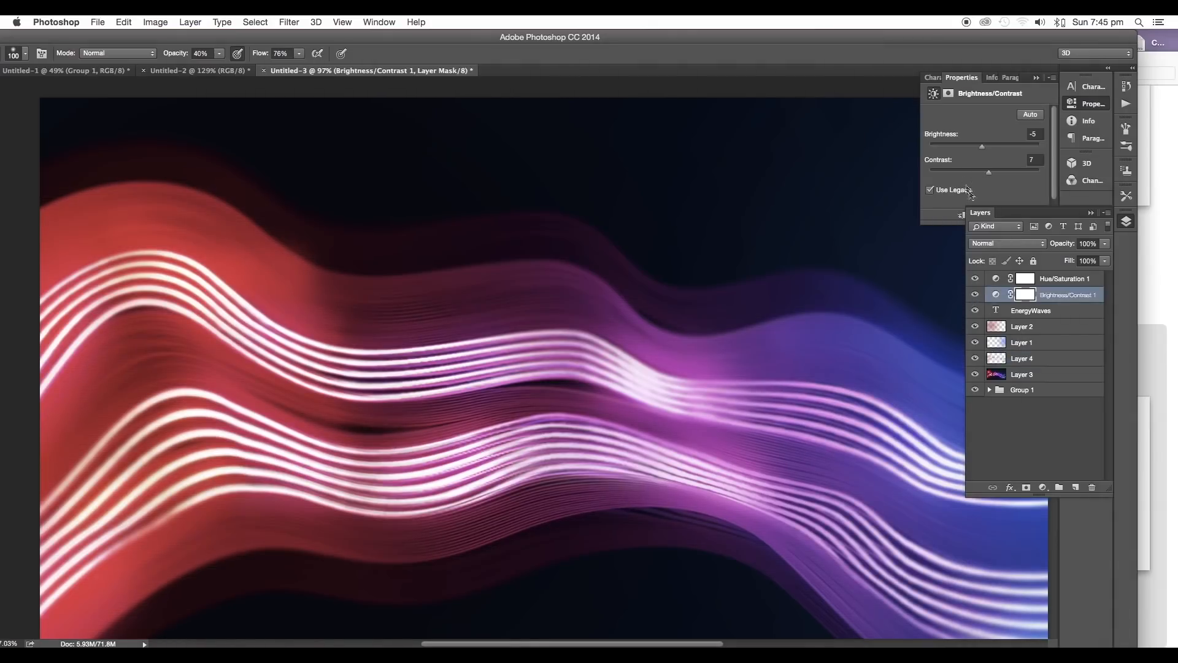
# - Set Brightness/Contrast 1 to brightness 1 and contrast 14
pyautogui.moveTo(982, 170)
pyautogui.mouseDown()
pyautogui.moveTo(1004, 173)
pyautogui.moveTo(983, 153)
pyautogui.moveTo(994, 154)
pyautogui.mouseUp()
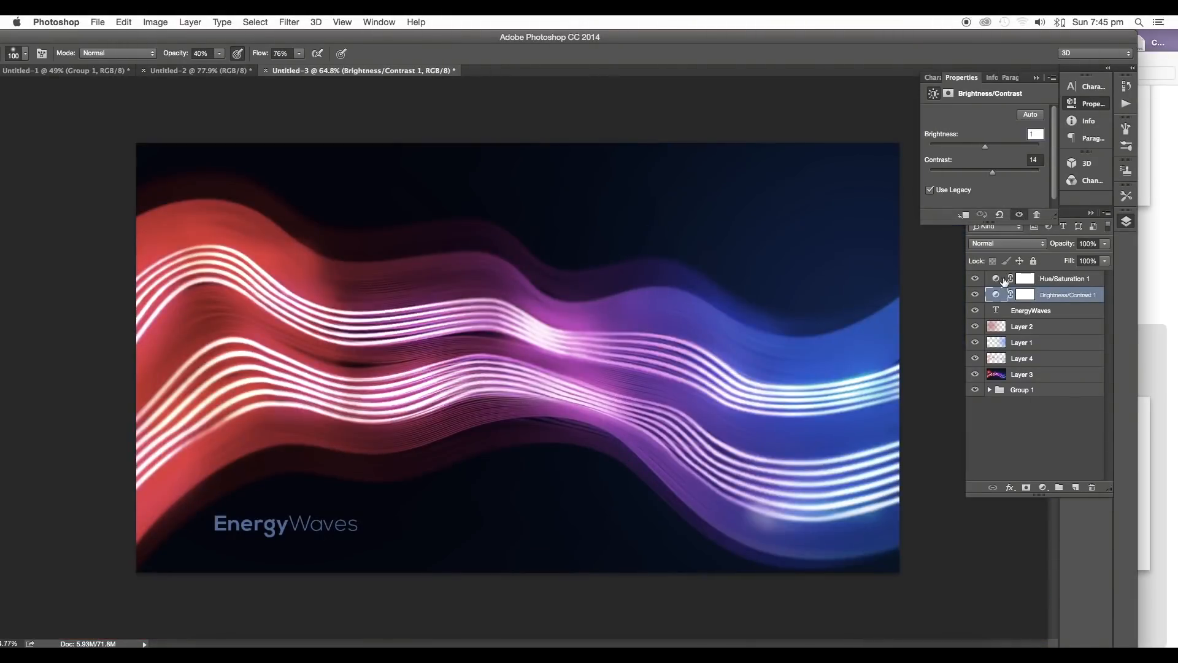
# - Convert Layer 3 to a Smart Object
pyautogui.click(1004, 281)
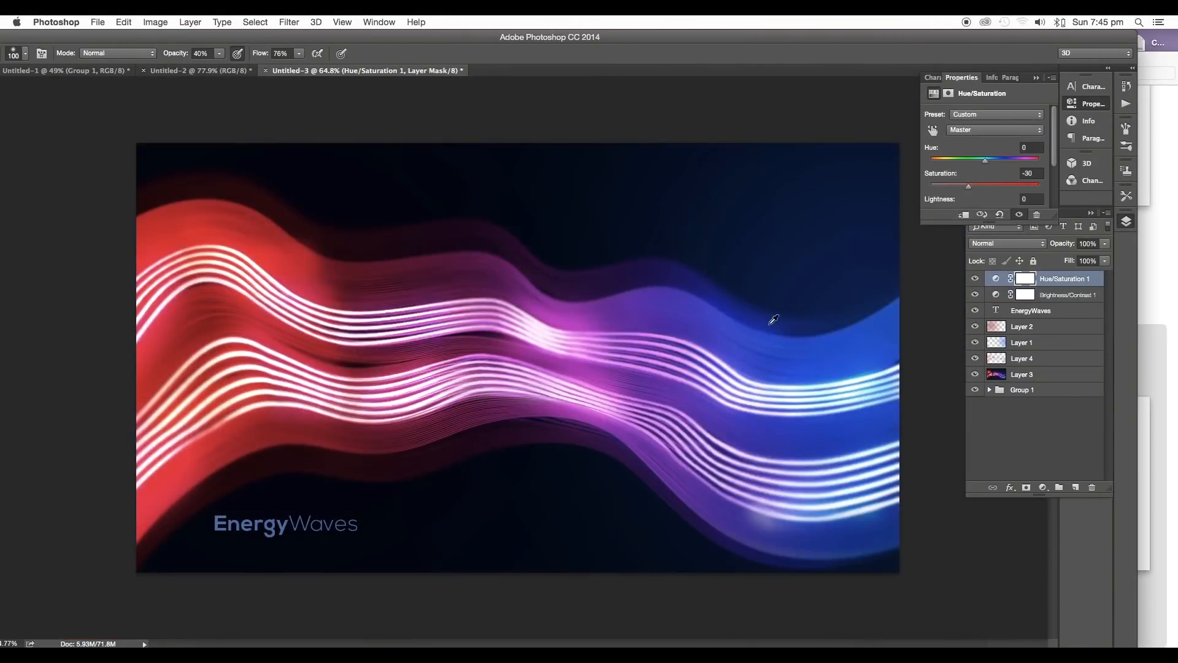
pyautogui.scroll(5, 771, 315)
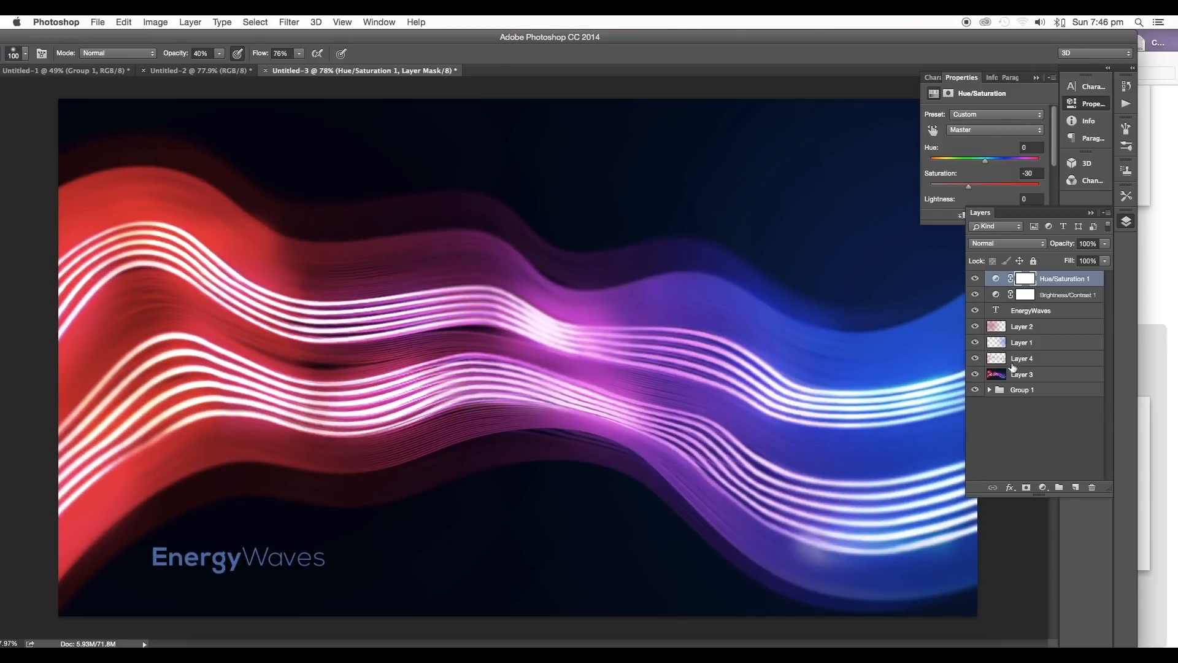
pyautogui.click(1043, 374)
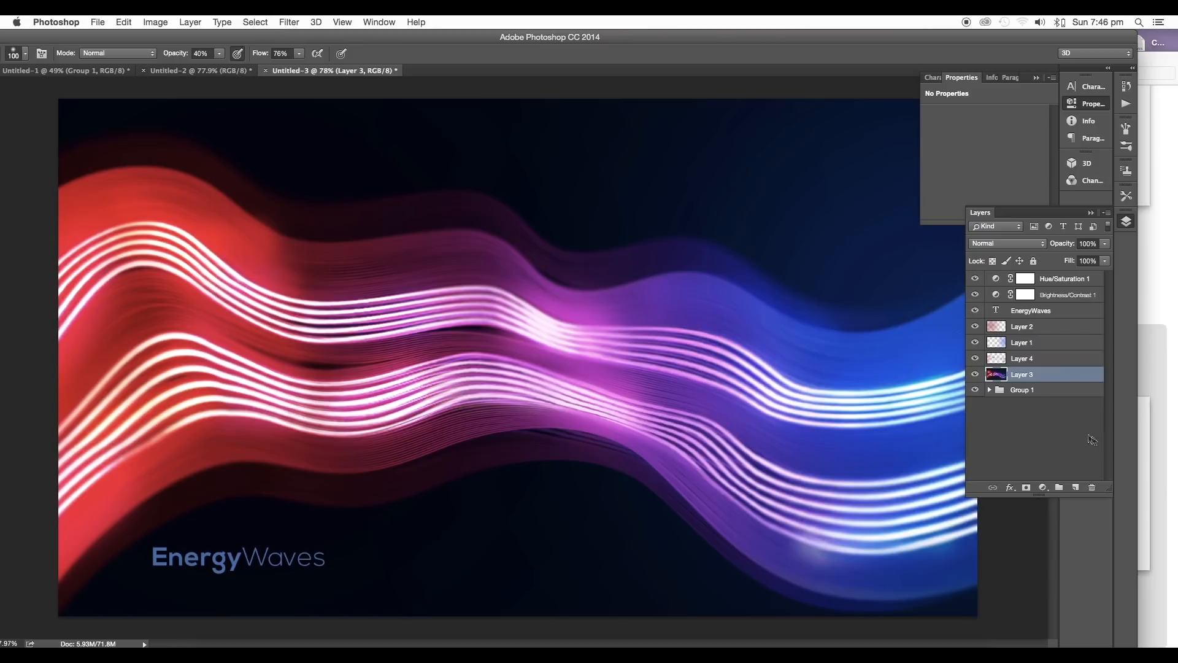
pyautogui.rightClick(1047, 385)
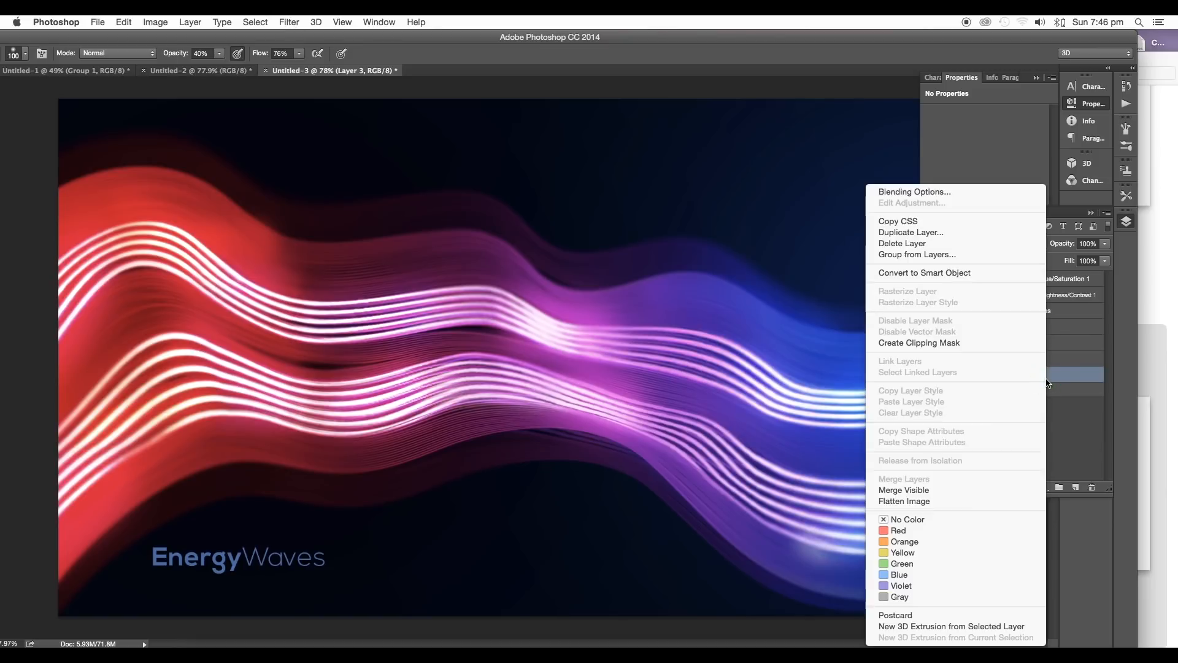
pyautogui.click(914, 273)
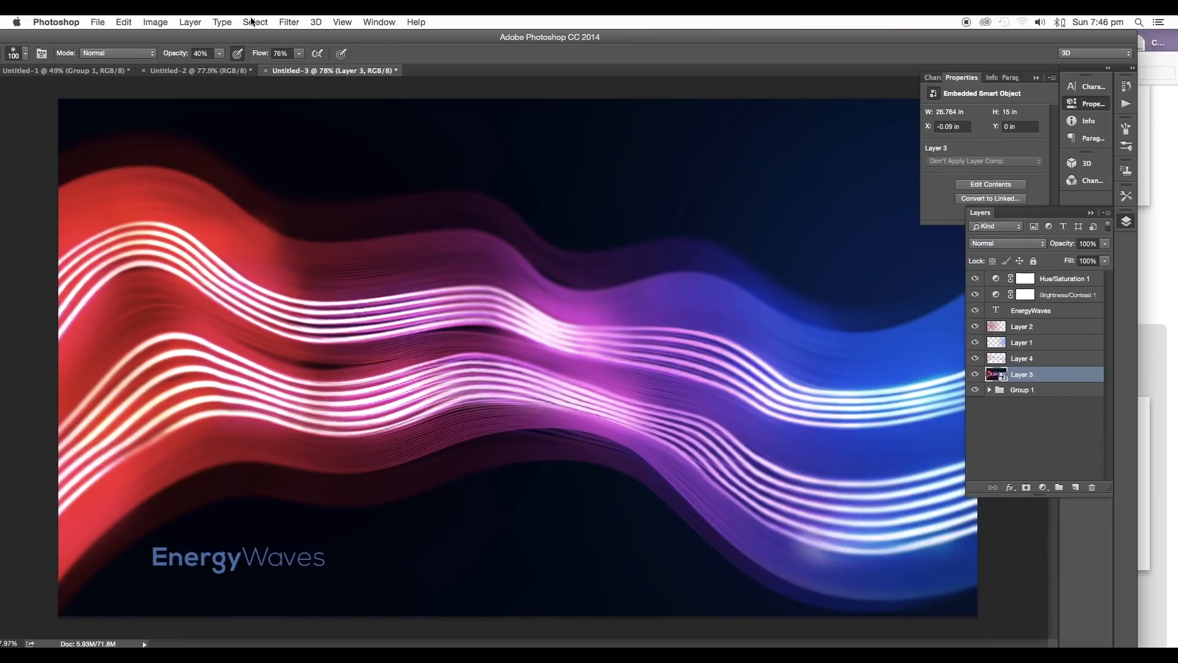
# - Start a Tilt-Shift blur on Layer 3, slant its focus band diagonally and move it onto the lines beside the red section
pyautogui.click(289, 22)
pyautogui.moveTo(369, 168)
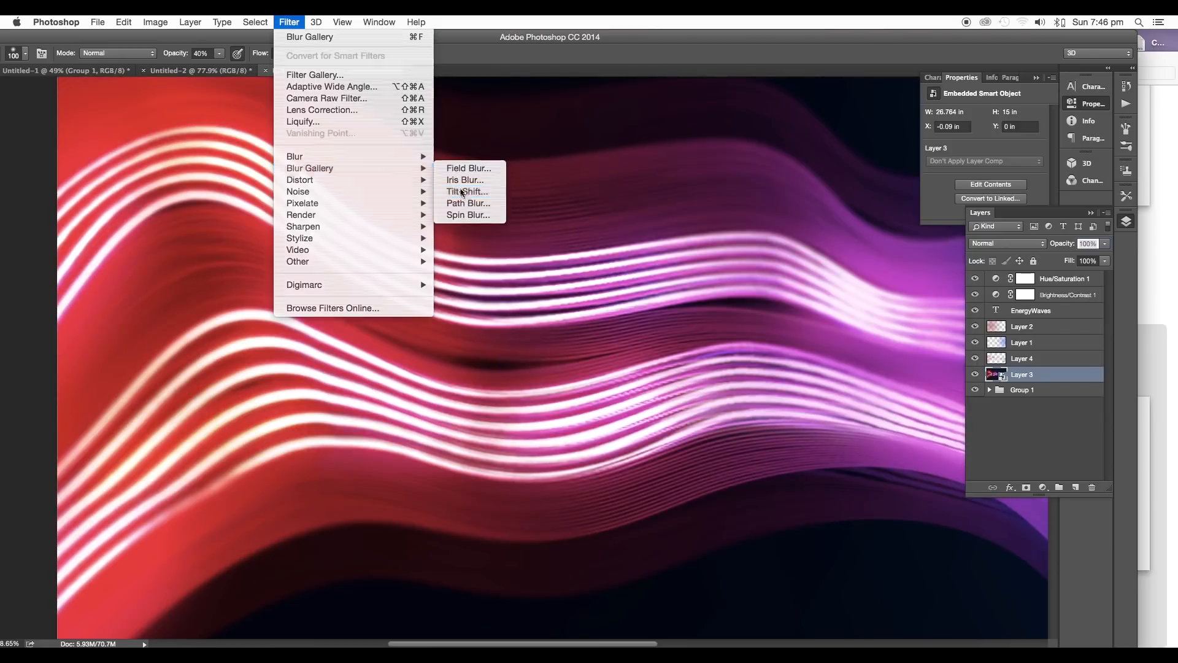
pyautogui.click(463, 192)
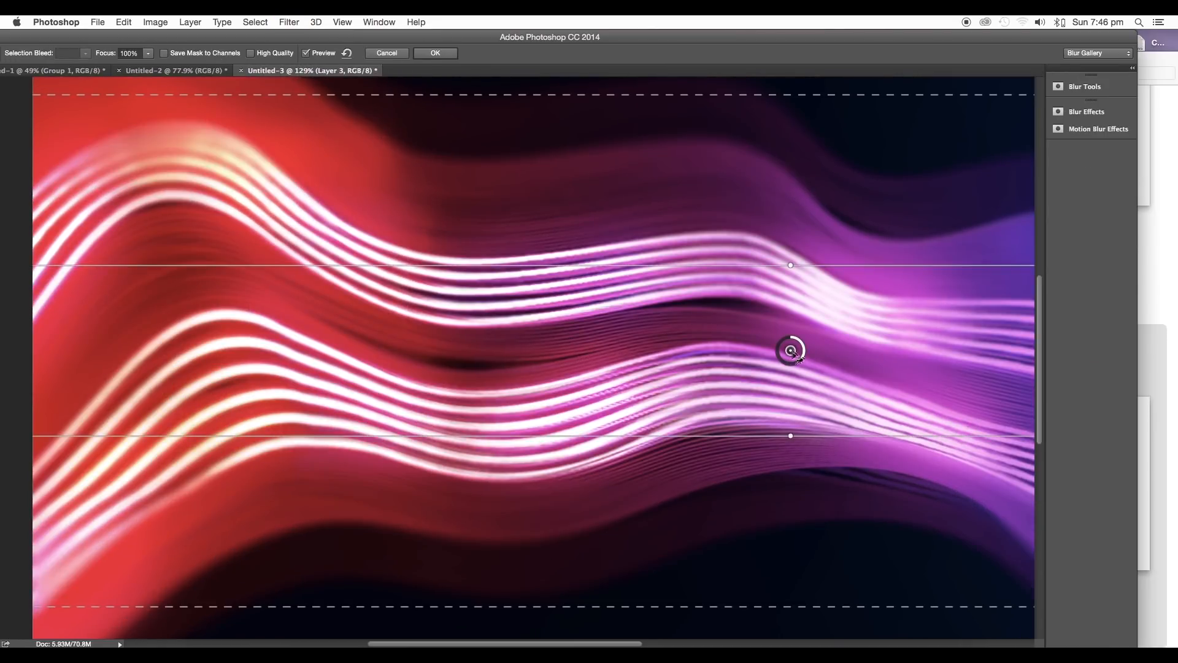
pyautogui.moveTo(792, 352); pyautogui.dragTo(733, 481)
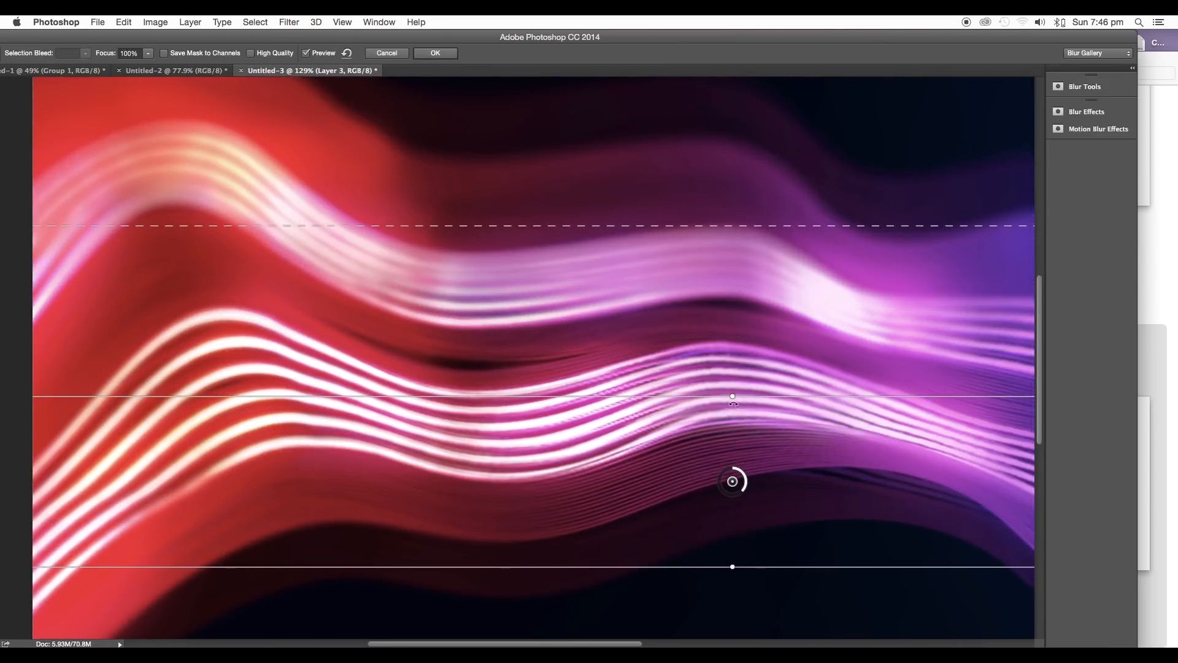
pyautogui.moveTo(733, 400); pyautogui.dragTo(671, 408)
pyautogui.press('super+0')
pyautogui.moveTo(416, 376); pyautogui.dragTo(310, 347)
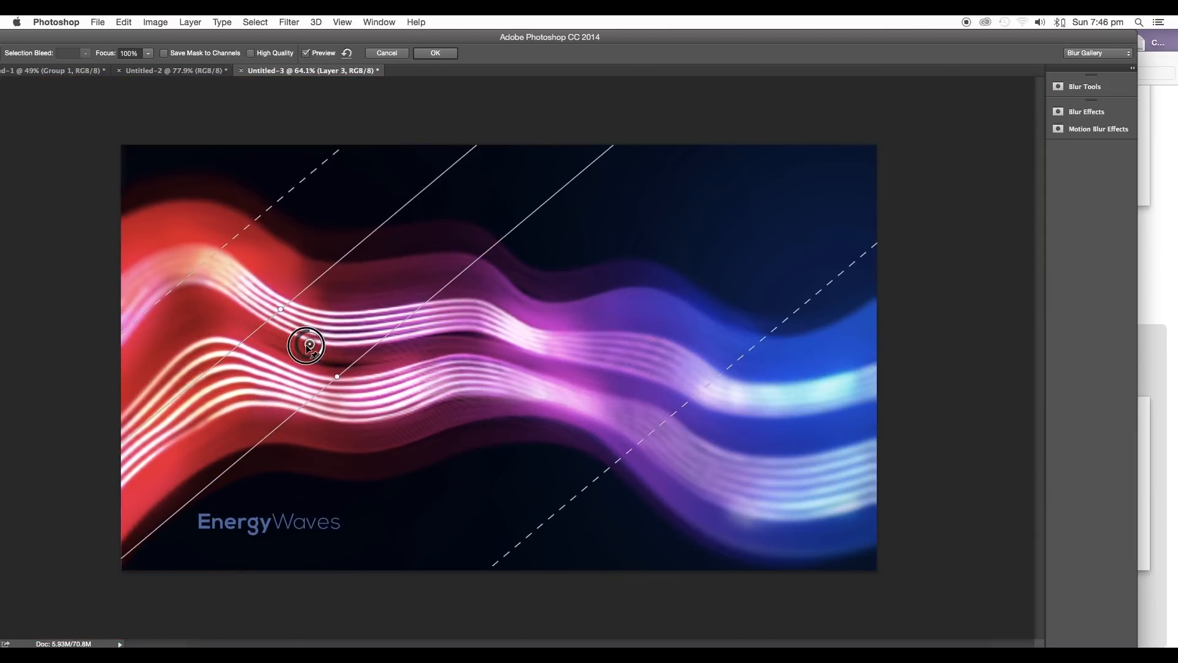
# - Rotate the tilt-shift band to the opposite slant, move it over the red wave crests and set its blur to about 13
pyautogui.scroll(5, 307, 343)
pyautogui.moveTo(355, 403); pyautogui.dragTo(340, 334)
pyautogui.moveTo(311, 350); pyautogui.dragTo(180, 347)
pyautogui.moveTo(189, 359); pyautogui.dragTo(192, 356)
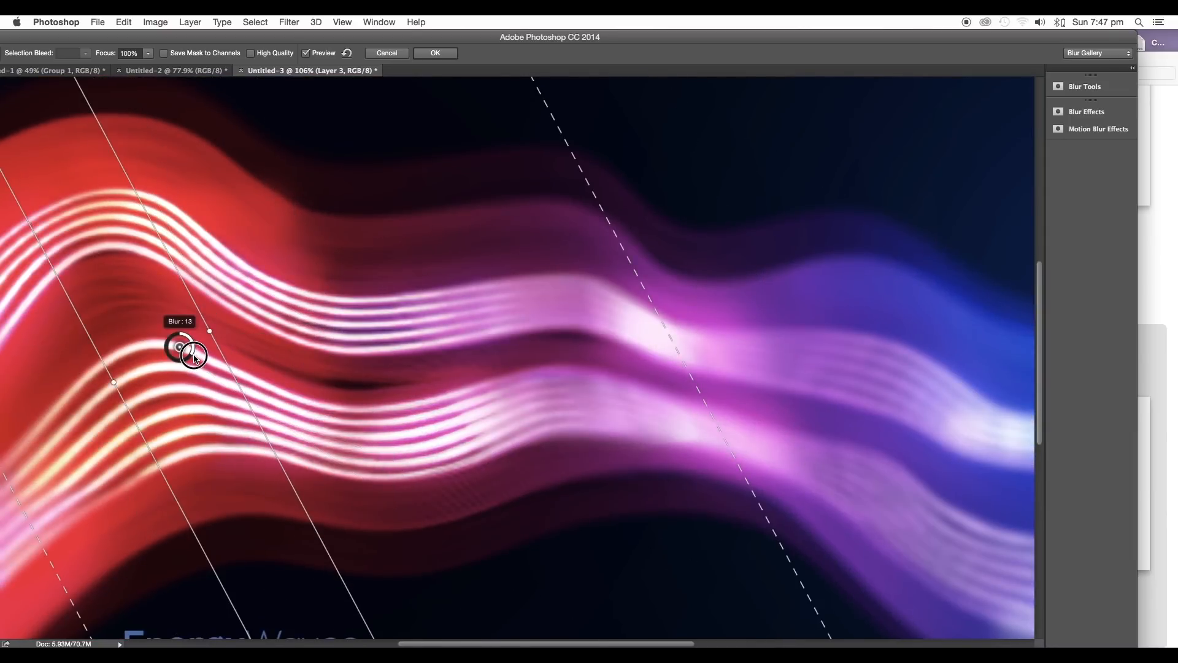
# - Add a second tilt-shift pin over the purple middle of the waves, slant its focus band diagonally and lower its blur
pyautogui.scroll(-3, 705, 446)
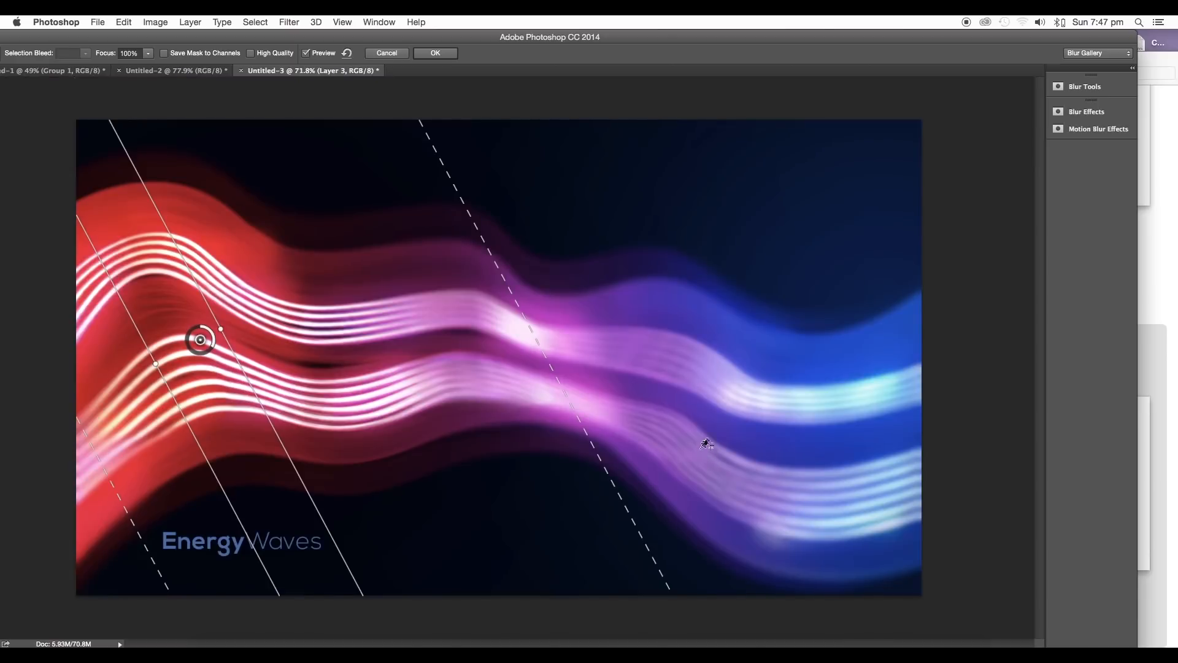
pyautogui.click(737, 375)
pyautogui.moveTo(738, 424); pyautogui.dragTo(762, 413)
pyautogui.moveTo(737, 374); pyautogui.dragTo(600, 366)
pyautogui.scroll(5, 602, 365)
pyautogui.moveTo(631, 417); pyautogui.dragTo(634, 421)
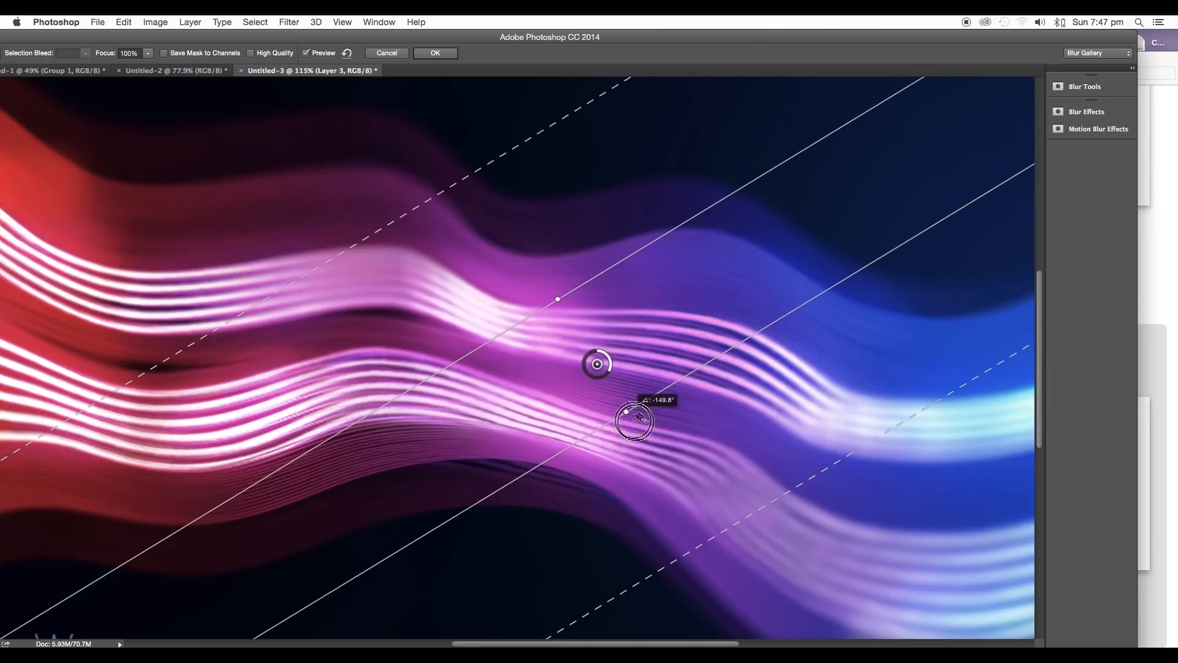
pyautogui.moveTo(609, 371); pyautogui.dragTo(603, 351)
pyautogui.moveTo(626, 411); pyautogui.dragTo(656, 422)
# - Move the first tilt-shift pin further towards the red end of the waves and apply the blur to Layer 3
pyautogui.hscroll(-5, 404, 403)
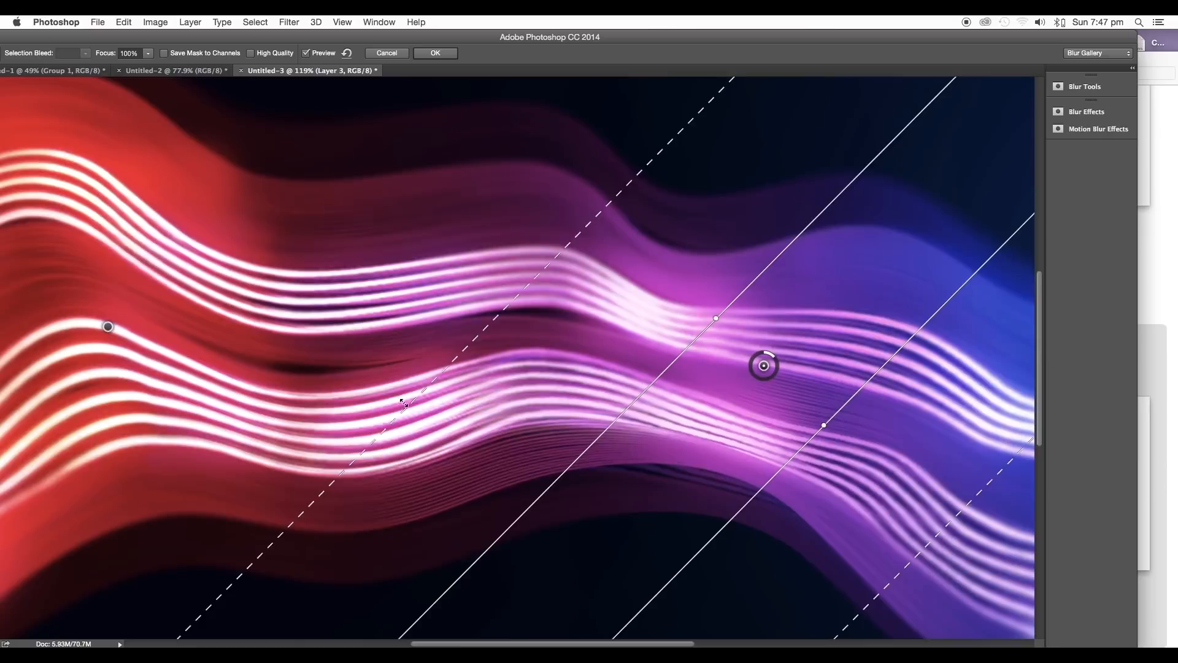
pyautogui.moveTo(108, 327); pyautogui.dragTo(44, 337)
pyautogui.scroll(-5, 376, 407)
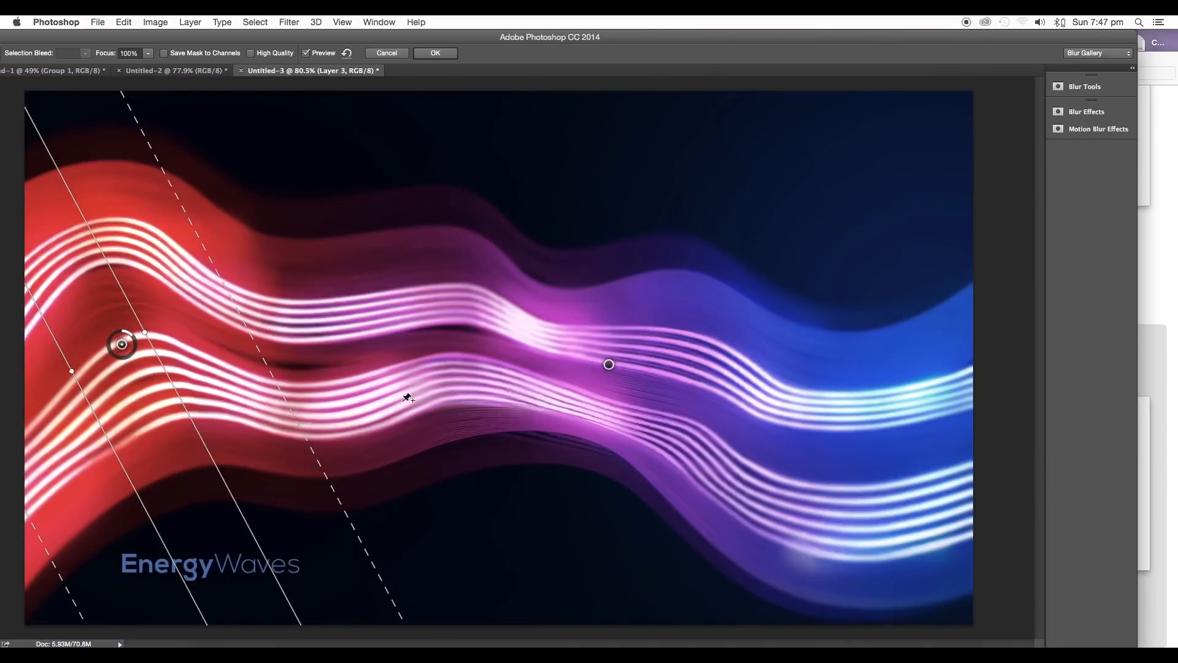
pyautogui.click(434, 54)
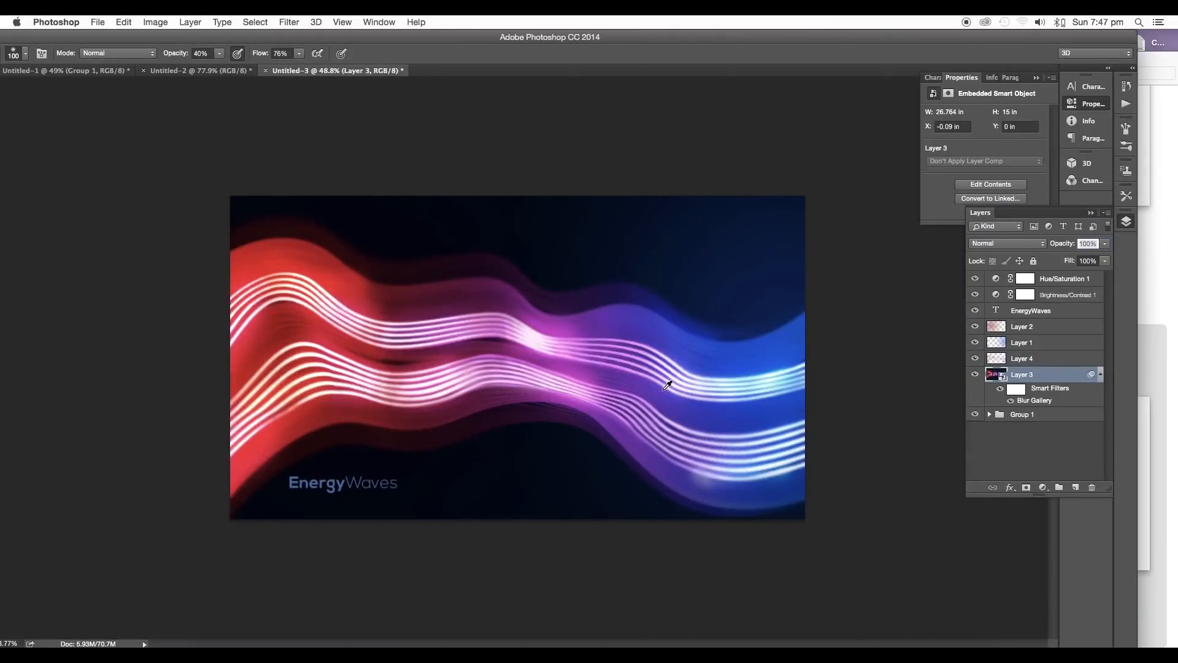
# - Inspect the blurred waves from the red to the blue end and activate the Gradient tool
pyautogui.scroll(5, 667, 385)
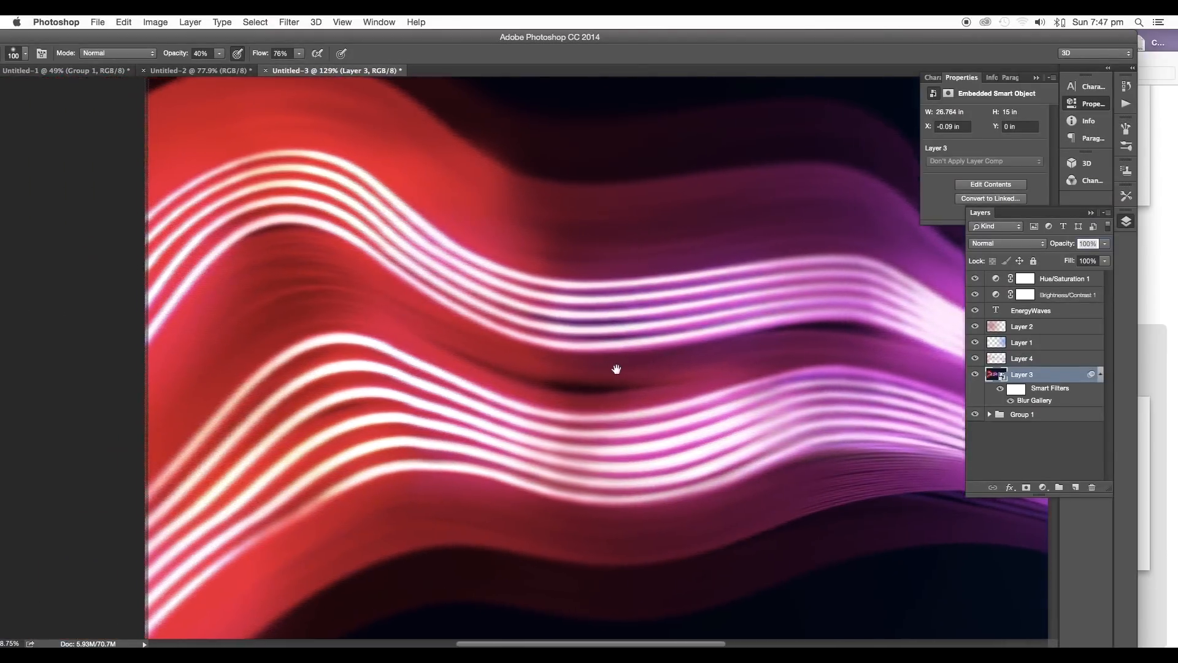
pyautogui.hscroll(10, 547, 350)
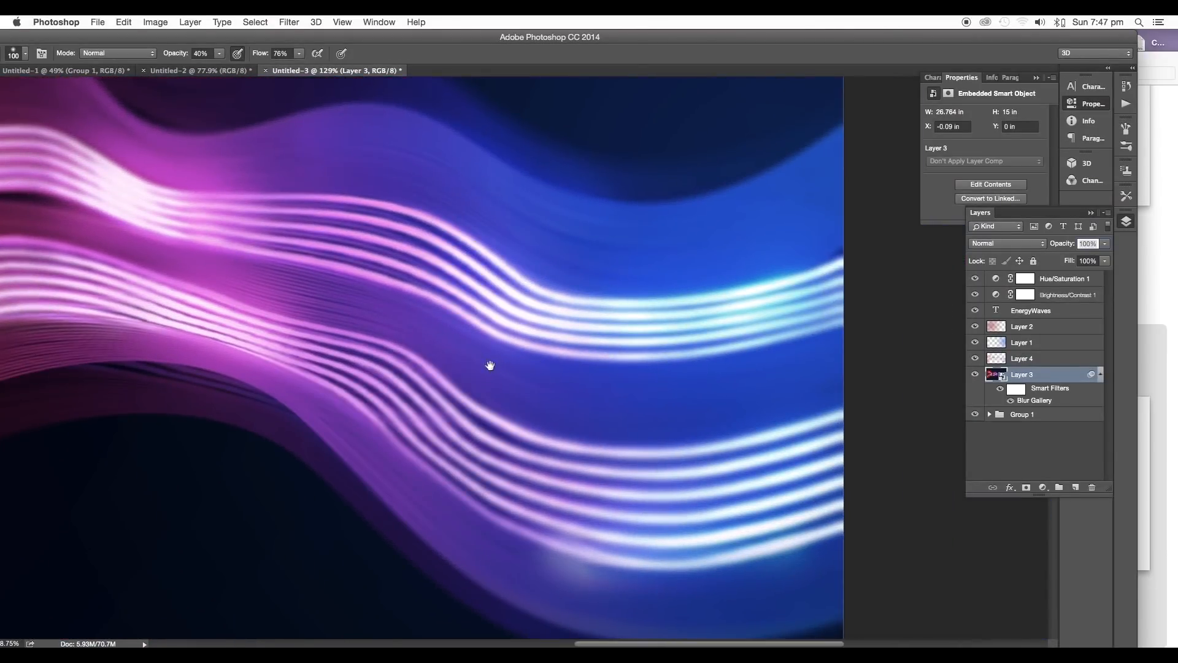
pyautogui.scroll(-3, 490, 365)
pyautogui.press('g')
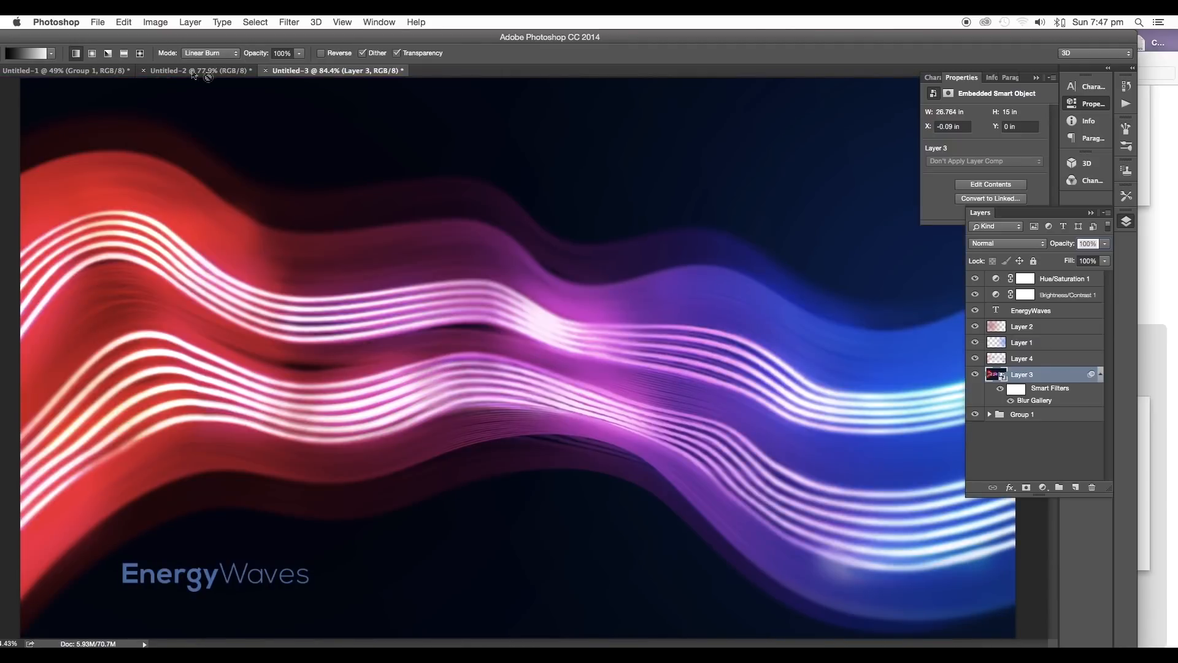